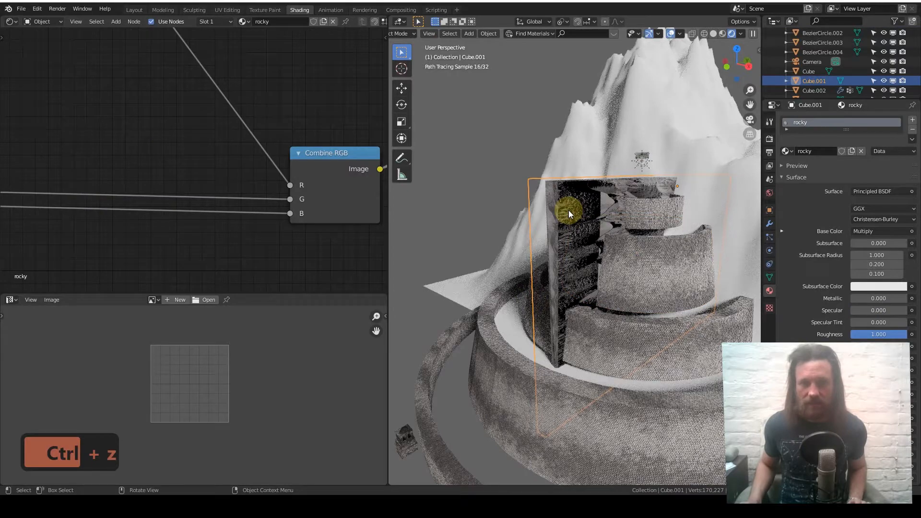
Delete the selected rocky cube and add a mesh plane to the scene
{"action": "key", "text": "x"}
{"action": "key", "text": "Return"}
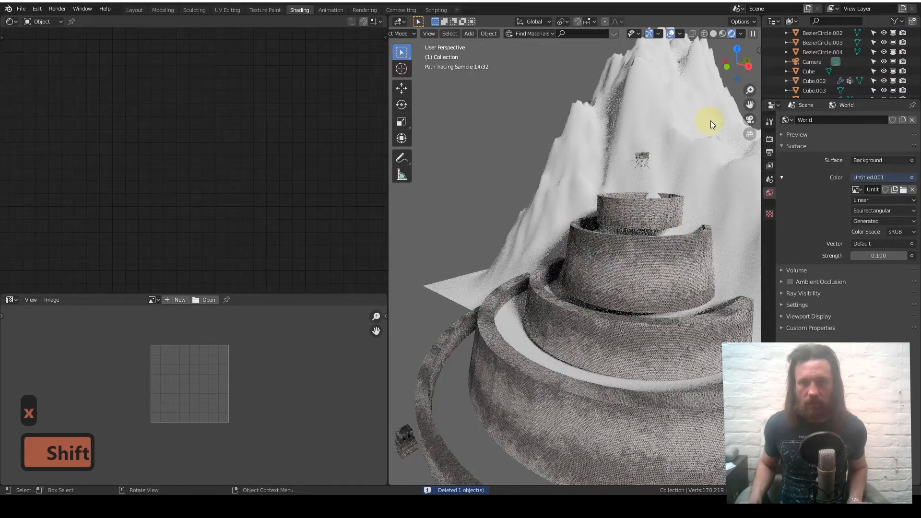
{"action": "key", "text": "KP_1"}
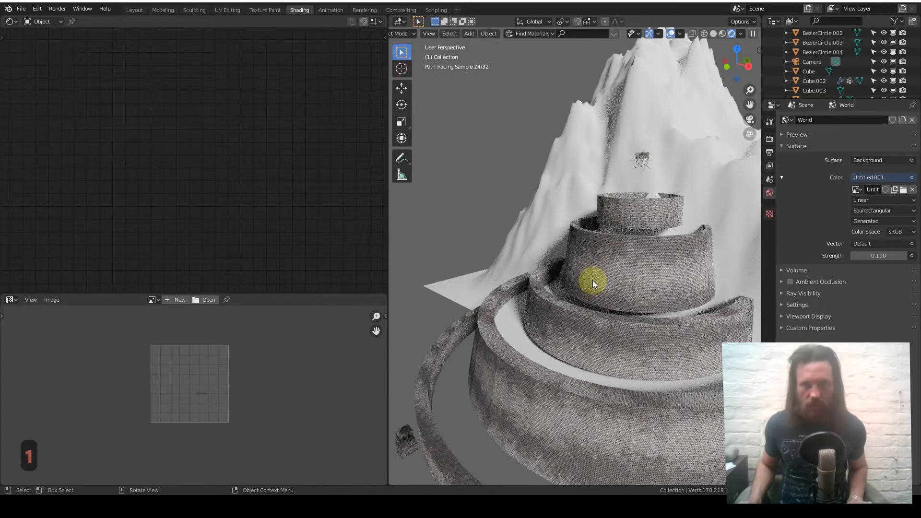
{"action": "scroll", "coordinate": [589, 258], "scroll_direction": "down", "scroll_amount": 2}
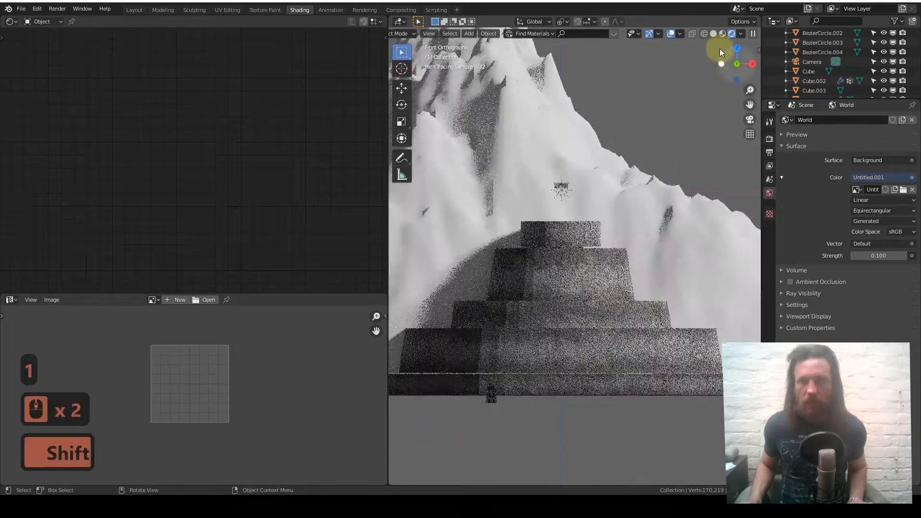
{"action": "key", "text": "shift+a"}
{"action": "mouse_move", "coordinate": [664, 284]}
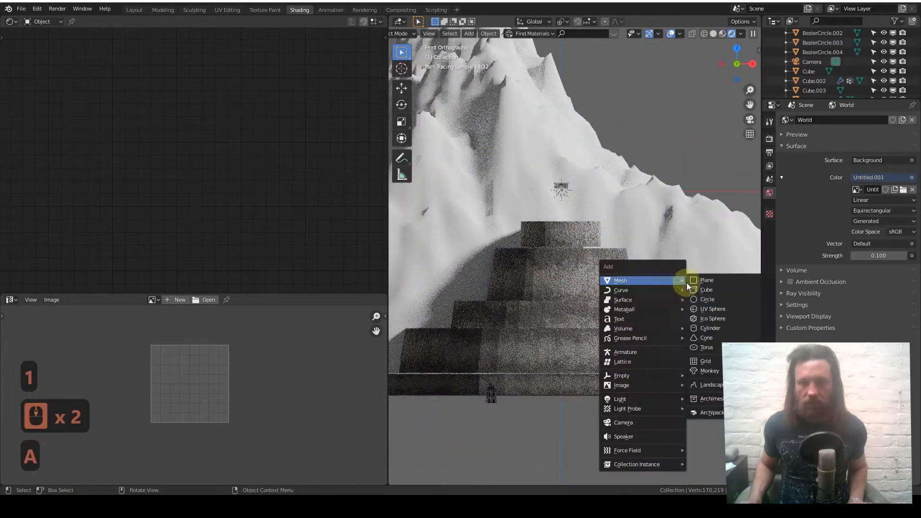
{"action": "left_click", "coordinate": [706, 284]}
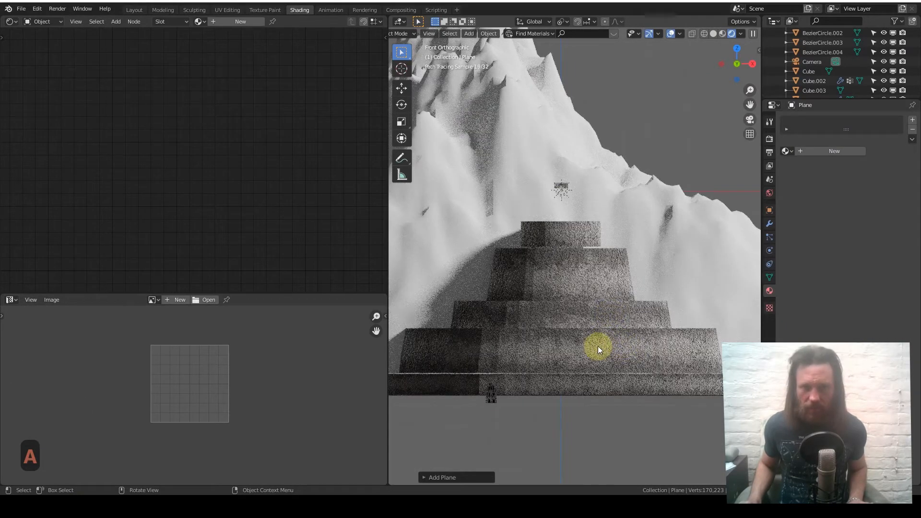
Move the new plane into the empty space beside the mountain's peak and scale it up
{"action": "scroll", "coordinate": [642, 342], "scroll_direction": "down", "scroll_amount": 4}
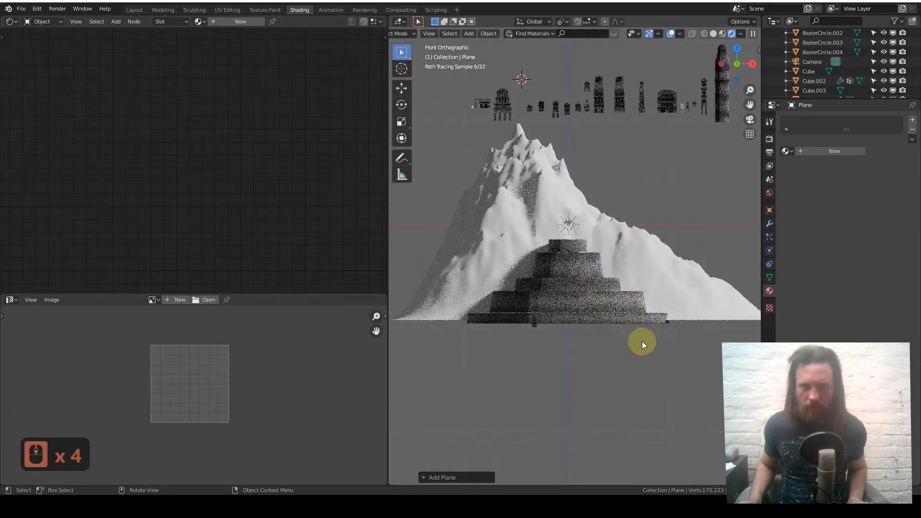
{"action": "key", "text": "g"}
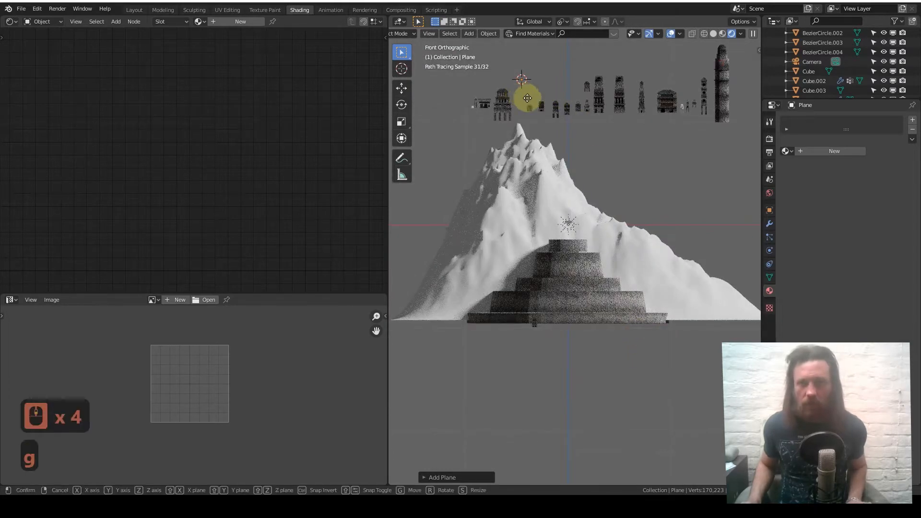
{"action": "left_click", "coordinate": [655, 186]}
{"action": "key", "text": "s"}
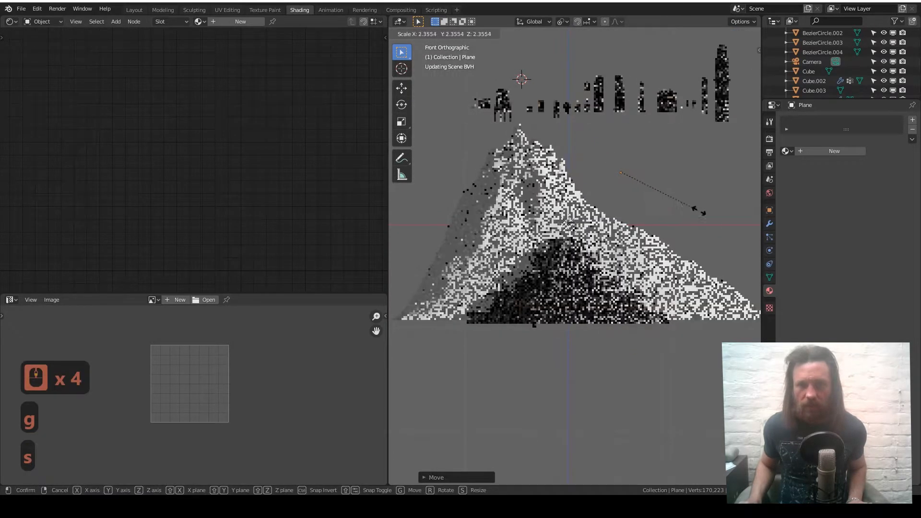
{"action": "left_click", "coordinate": [638, 320]}
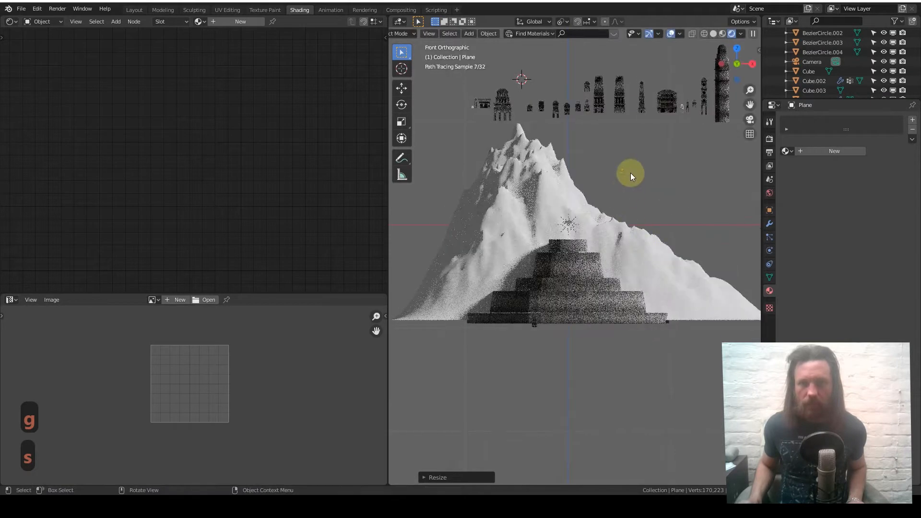
Isolate the plane in local view and rotate it 90° about the global X axis
{"action": "key", "text": "q"}
{"action": "left_click", "coordinate": [569, 49]}
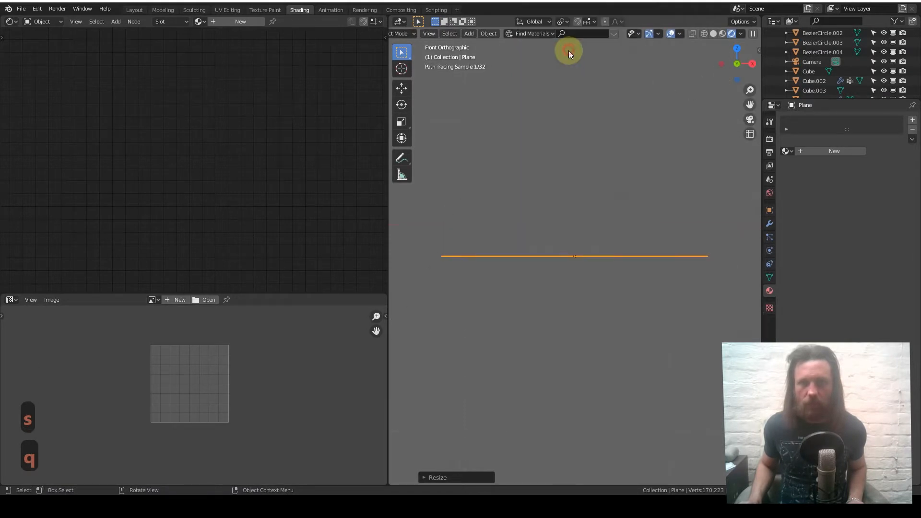
{"action": "key", "text": "r"}
{"action": "key", "text": "x"}
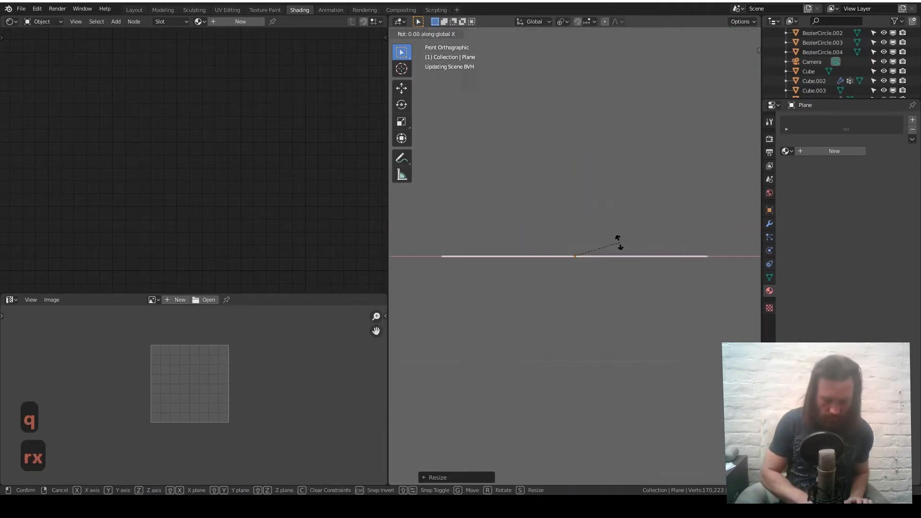
{"action": "key", "text": "9"}
{"action": "key", "text": "0"}
{"action": "key", "text": "Return"}
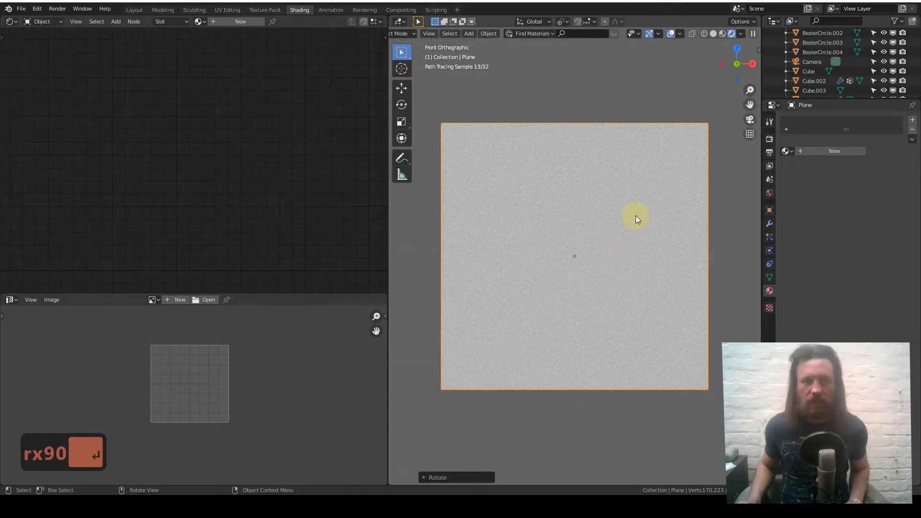
Assign the existing rocky material to the upright plane and check how it renders
{"action": "scroll", "coordinate": [635, 215], "scroll_direction": "down", "scroll_amount": 1}
{"action": "left_click", "coordinate": [790, 151]}
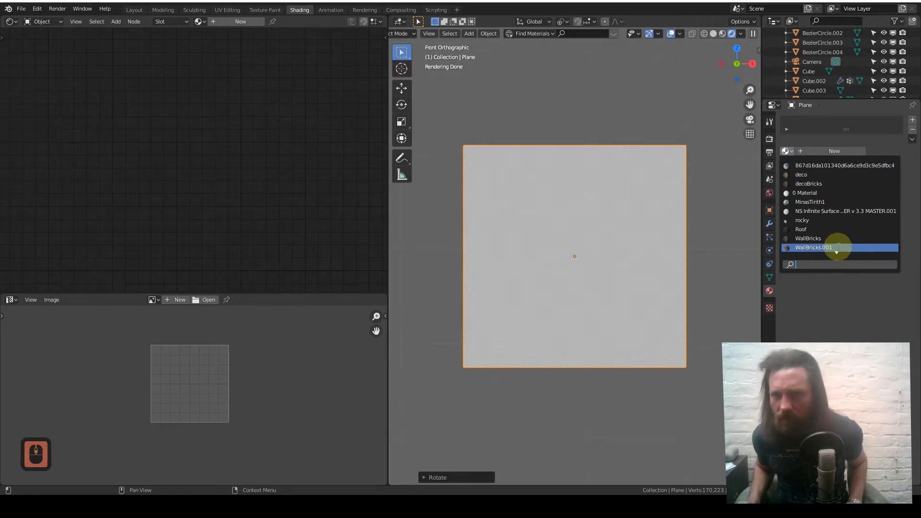
{"action": "left_click", "coordinate": [818, 223]}
{"action": "middle_click_drag", "start_coordinate": [533, 257], "coordinate": [538, 232]}
{"action": "scroll", "coordinate": [588, 243], "scroll_direction": "down", "scroll_amount": 3}
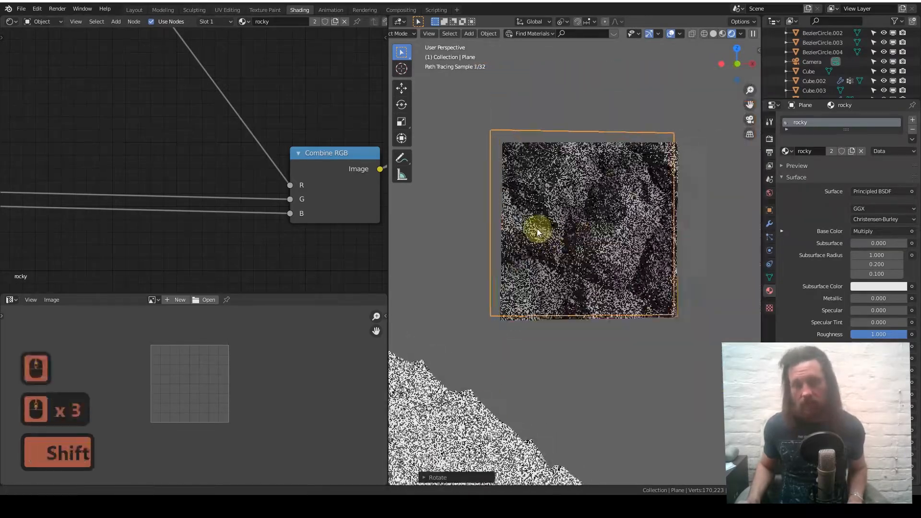
{"action": "scroll", "coordinate": [566, 242], "scroll_direction": "up", "scroll_amount": 3}
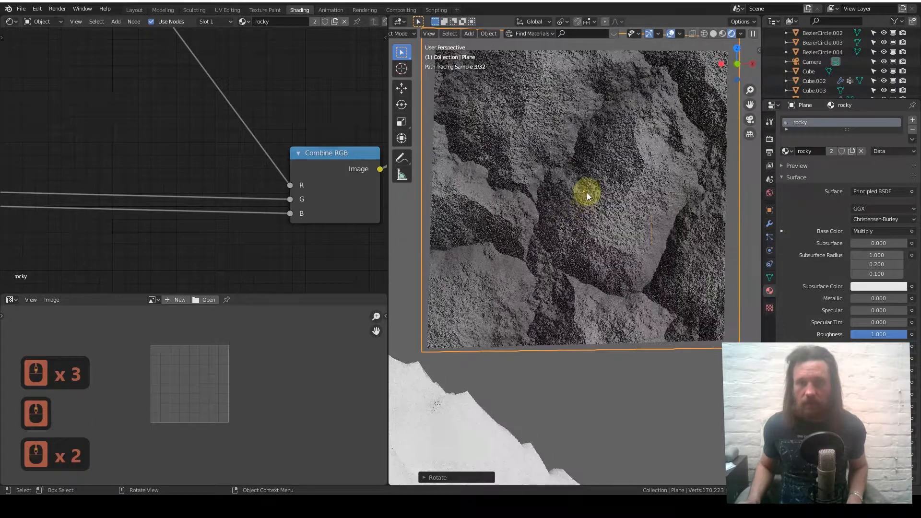
{"action": "middle_click_drag", "start_coordinate": [585, 186], "coordinate": [598, 214], "text": "shift"}
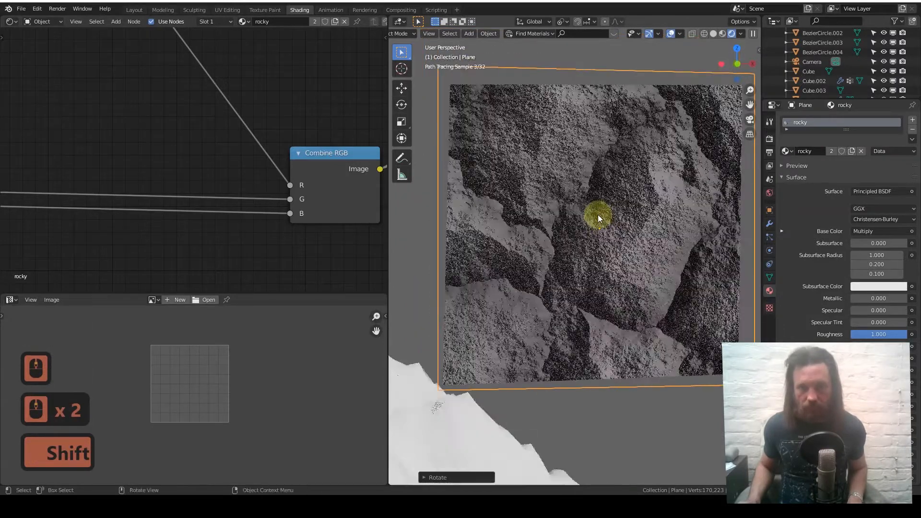
Show the plane in solid shading and try subdividing its face three times in Edit Mode
{"action": "left_click", "coordinate": [715, 34]}
{"action": "key", "text": "Tab"}
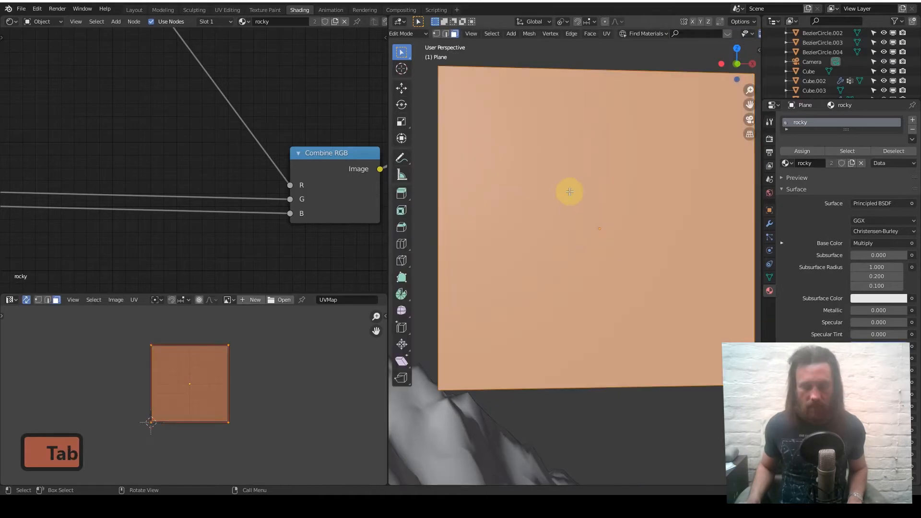
{"action": "right_click", "coordinate": [608, 118]}
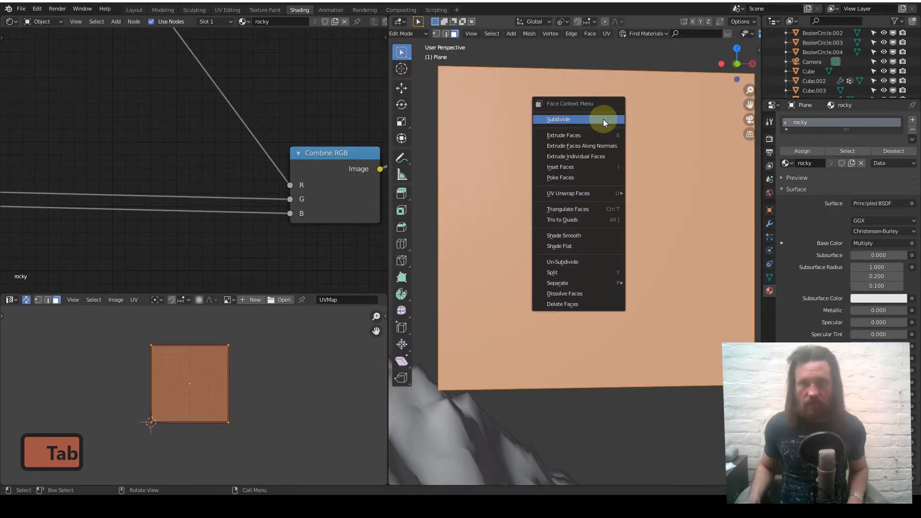
{"action": "left_click", "coordinate": [604, 119]}
{"action": "right_click", "coordinate": [603, 119]}
{"action": "left_click", "coordinate": [603, 119]}
{"action": "right_click", "coordinate": [604, 119]}
{"action": "left_click", "coordinate": [603, 119]}
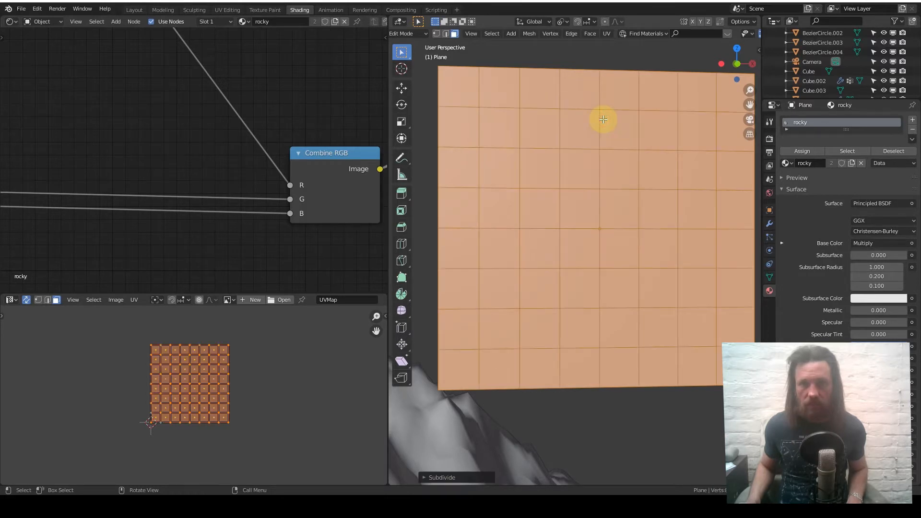
Undo the three subdivisions of the plane and return to Object Mode
{"action": "key", "text": "ctrl"}
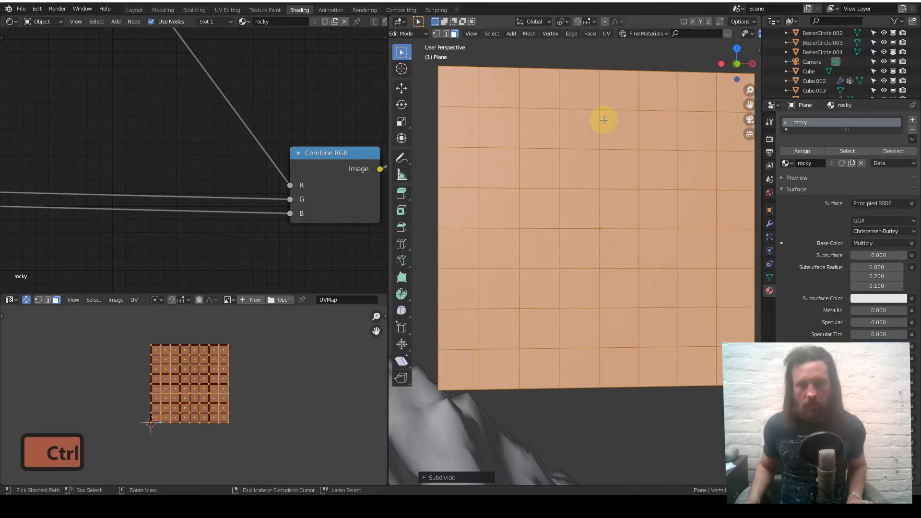
{"action": "key", "text": "ctrl+z"}
{"action": "key", "text": "ctrl+z"}
{"action": "key", "text": "ctrl+z"}
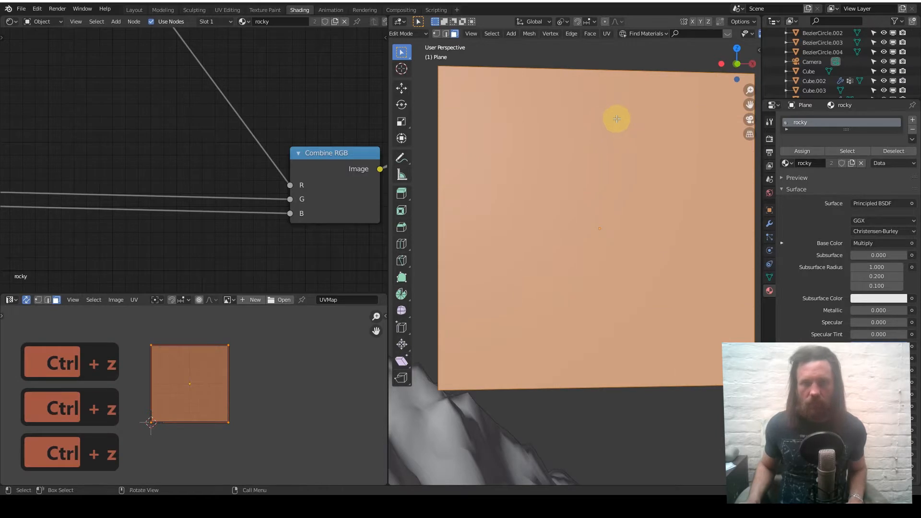
{"action": "key", "text": "Tab"}
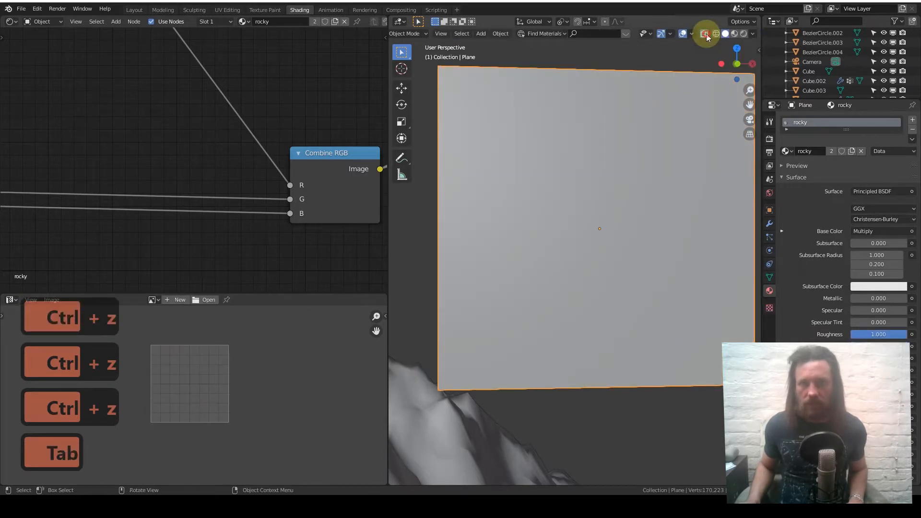
{"action": "left_click", "coordinate": [706, 34]}
{"action": "left_click", "coordinate": [704, 34]}
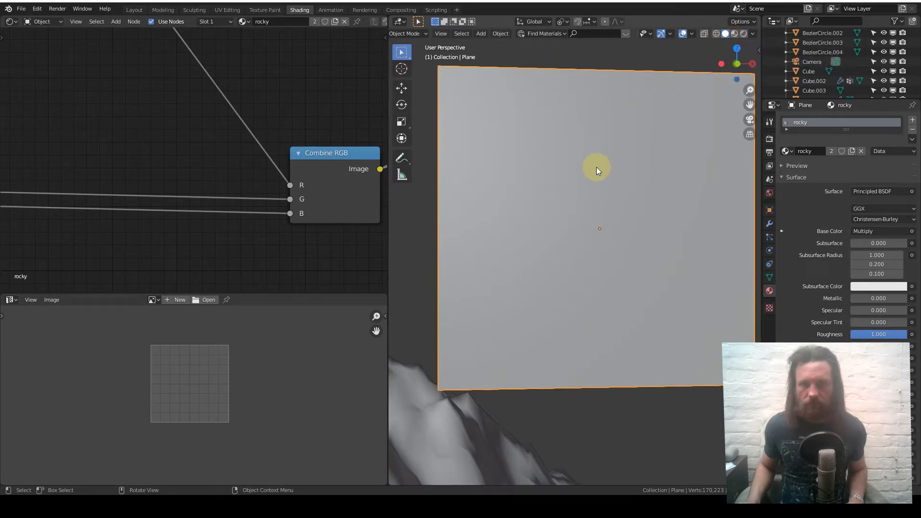
Subdivide the whole plane three times in Edit Mode and return to Object Mode
{"action": "scroll", "coordinate": [597, 167], "scroll_direction": "down", "scroll_amount": 3}
{"action": "key", "text": "Tab"}
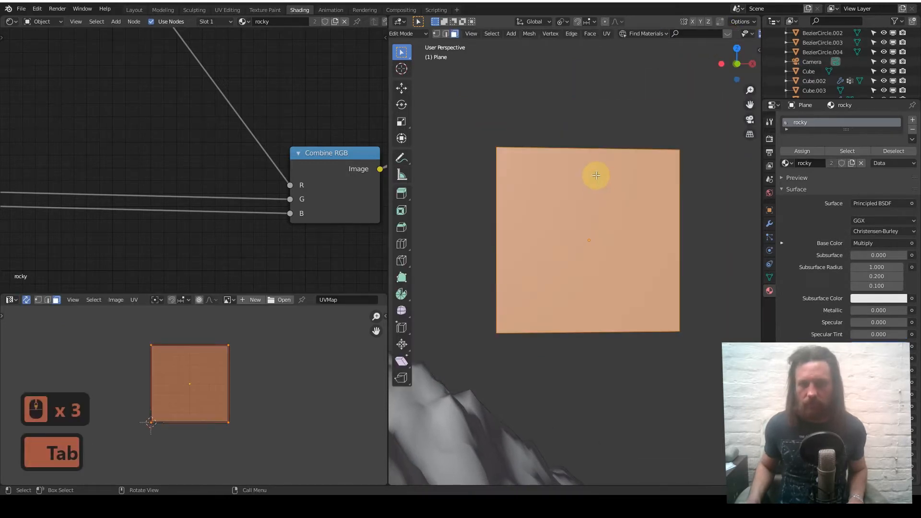
{"action": "right_click", "coordinate": [597, 169]}
{"action": "left_click", "coordinate": [597, 171]}
{"action": "right_click", "coordinate": [597, 171]}
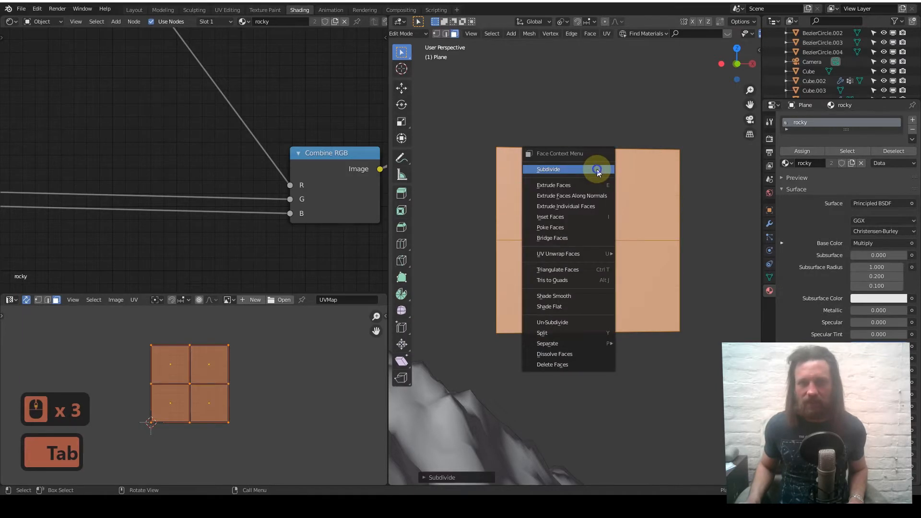
{"action": "left_click", "coordinate": [597, 171]}
{"action": "right_click", "coordinate": [597, 171]}
{"action": "left_click", "coordinate": [597, 171]}
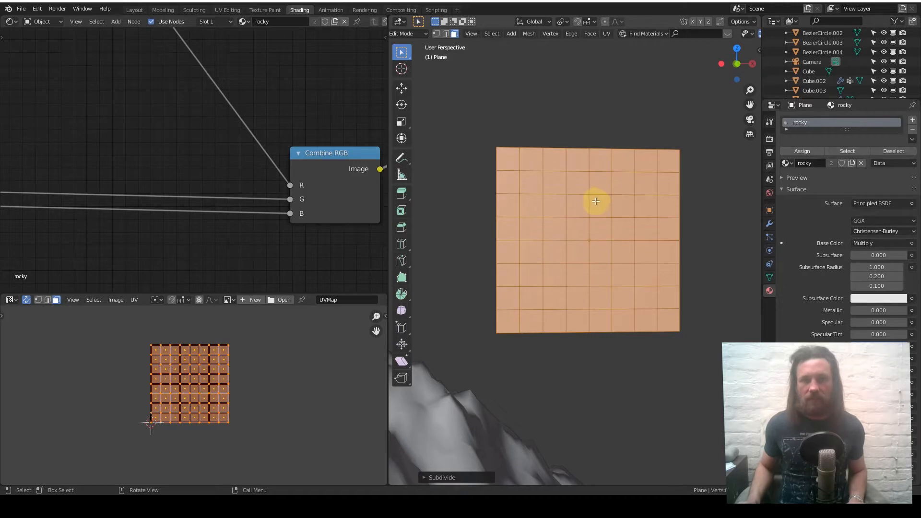
{"action": "key", "text": "Tab"}
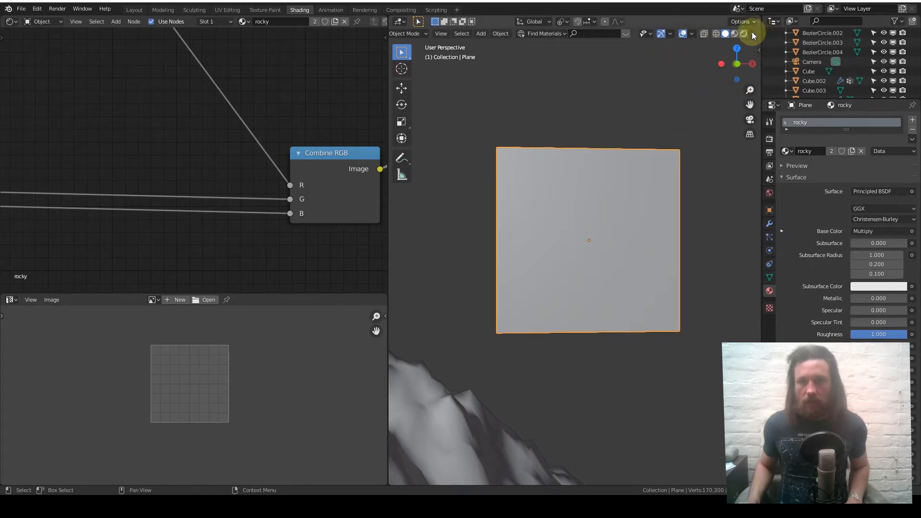
{"action": "key", "text": "Tab"}
{"action": "key", "text": "Tab"}
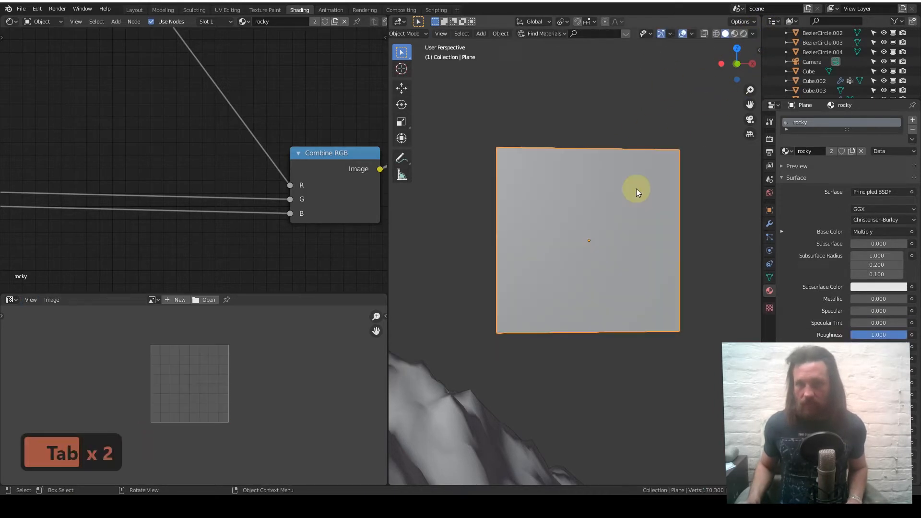
Add a Subdivision Surface modifier to the plane with viewport levels at 6, and switch the viewport to rendered shading
{"action": "left_click", "coordinate": [765, 224]}
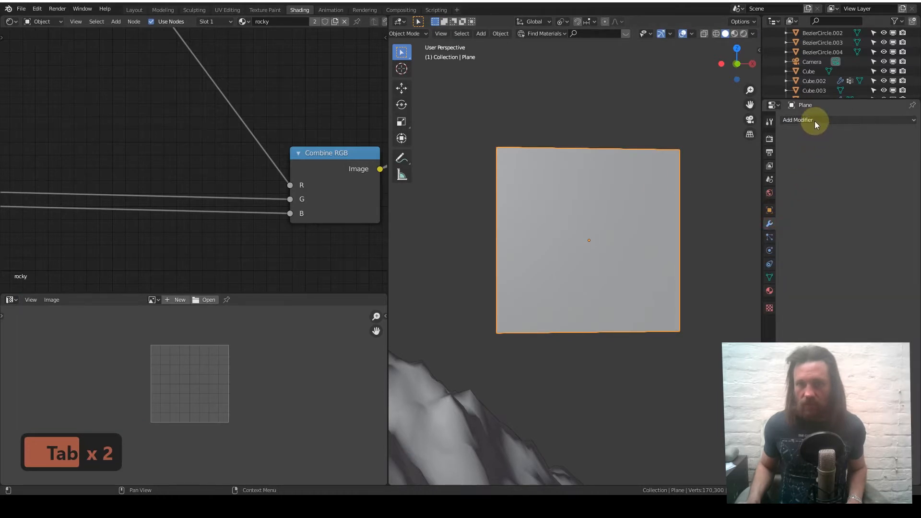
{"action": "left_click", "coordinate": [799, 121]}
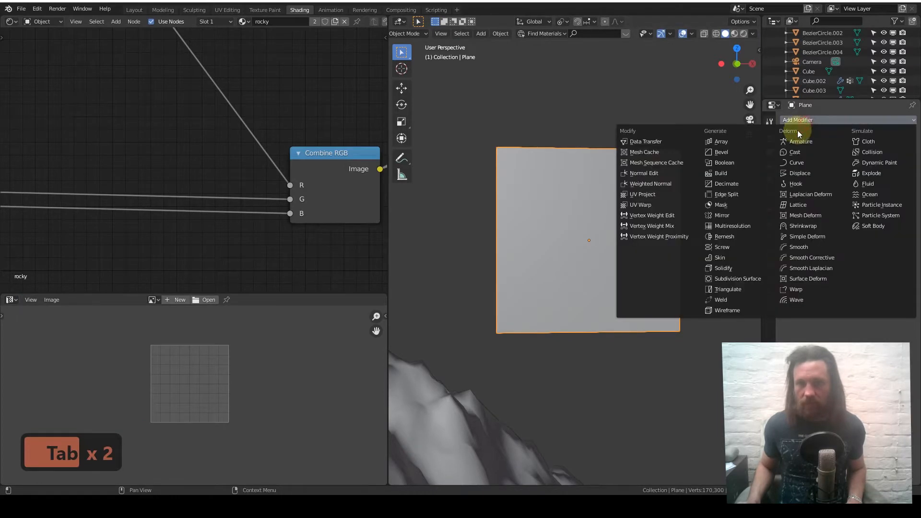
{"action": "left_click", "coordinate": [751, 278]}
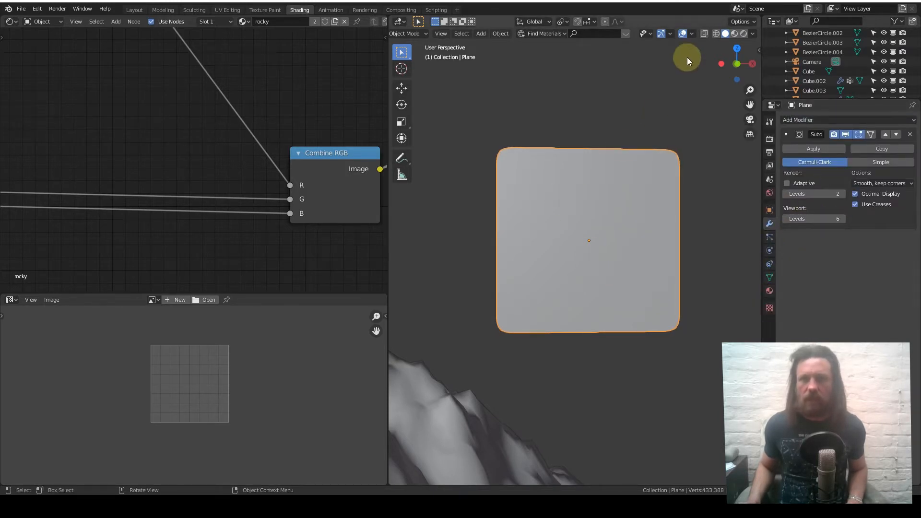
{"action": "left_click", "coordinate": [743, 34]}
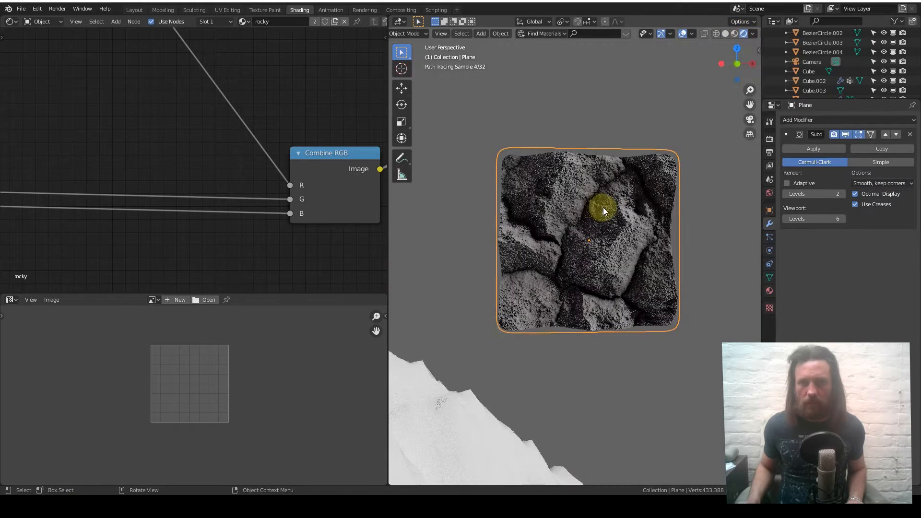
Examine the displaced rock surface on the plane from an angle and at different distances
{"action": "middle_click_drag", "start_coordinate": [604, 208], "coordinate": [631, 275]}
{"action": "scroll", "coordinate": [600, 235], "scroll_direction": "down", "scroll_amount": 6}
{"action": "scroll", "coordinate": [596, 235], "scroll_direction": "down", "scroll_amount": 4}
{"action": "scroll", "coordinate": [583, 258], "scroll_direction": "up", "scroll_amount": 4}
{"action": "scroll", "coordinate": [619, 246], "scroll_direction": "up", "scroll_amount": 2}
{"action": "scroll", "coordinate": [619, 246], "scroll_direction": "up", "scroll_amount": 4}
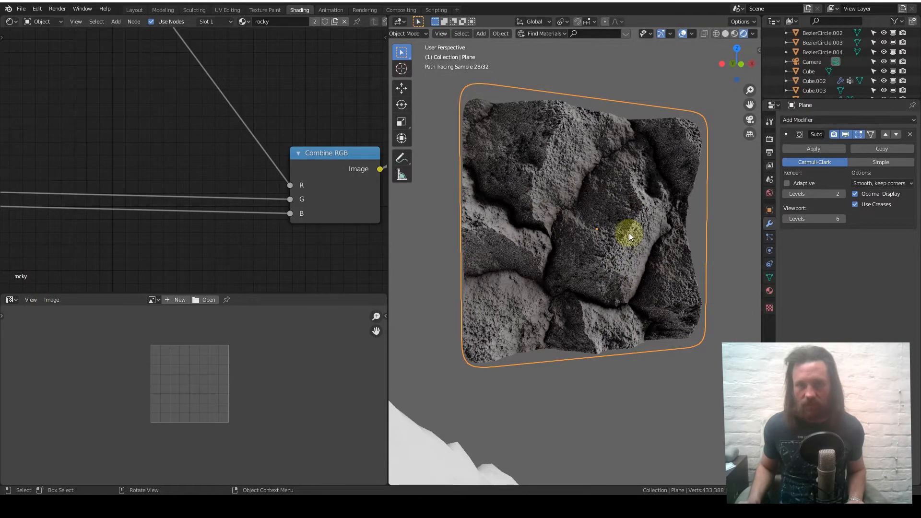
{"action": "scroll", "coordinate": [624, 245], "scroll_direction": "up", "scroll_amount": 1}
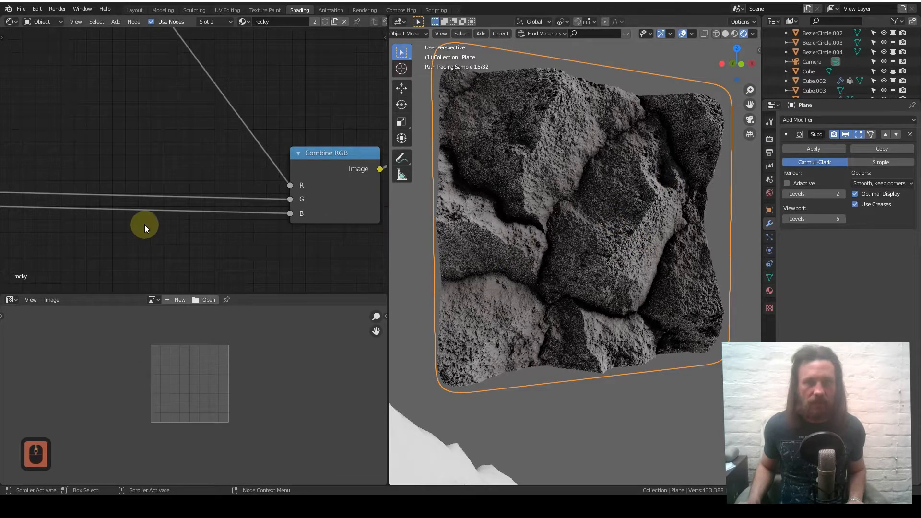
Set the Displacement node's Scale to 0.2 and check the flatter rock surface from an angle
{"action": "scroll", "coordinate": [144, 216], "scroll_direction": "down", "scroll_amount": 9}
{"action": "scroll", "coordinate": [138, 202], "scroll_direction": "down", "scroll_amount": 15}
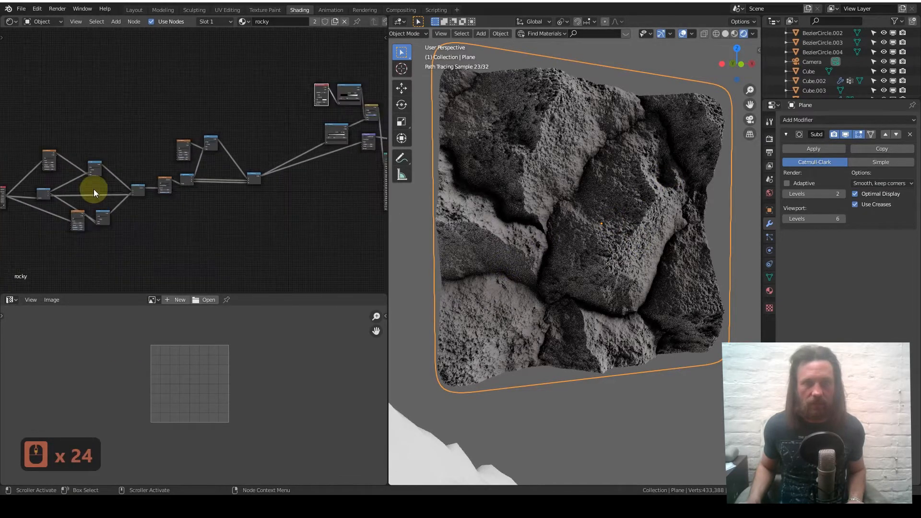
{"action": "middle_click_drag", "start_coordinate": [93, 189], "coordinate": [185, 188]}
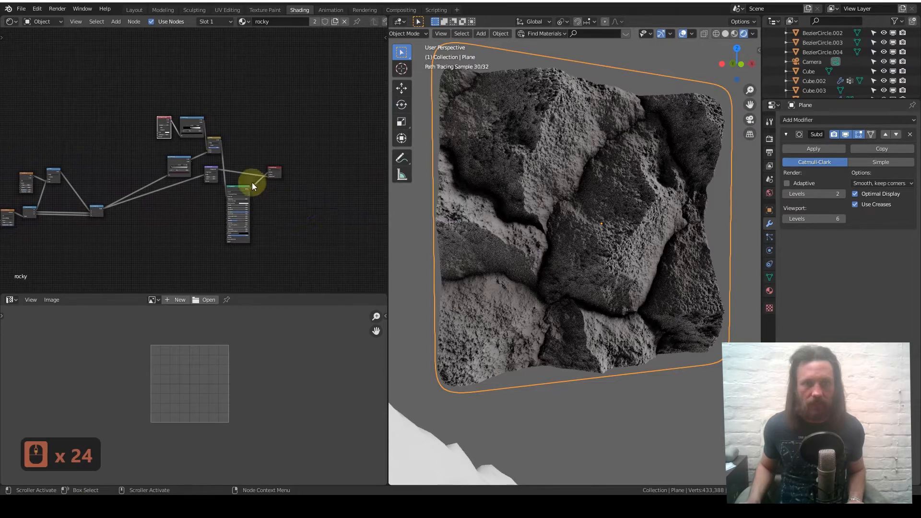
{"action": "scroll", "coordinate": [227, 175], "scroll_direction": "up", "scroll_amount": 3}
{"action": "scroll", "coordinate": [227, 174], "scroll_direction": "up", "scroll_amount": 20}
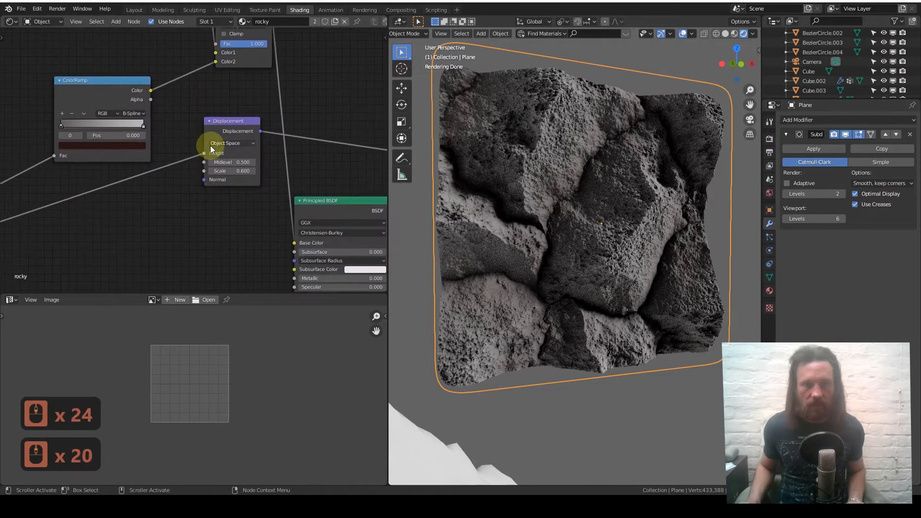
{"action": "scroll", "coordinate": [246, 213], "scroll_direction": "up", "scroll_amount": 5}
{"action": "left_click", "coordinate": [258, 184]}
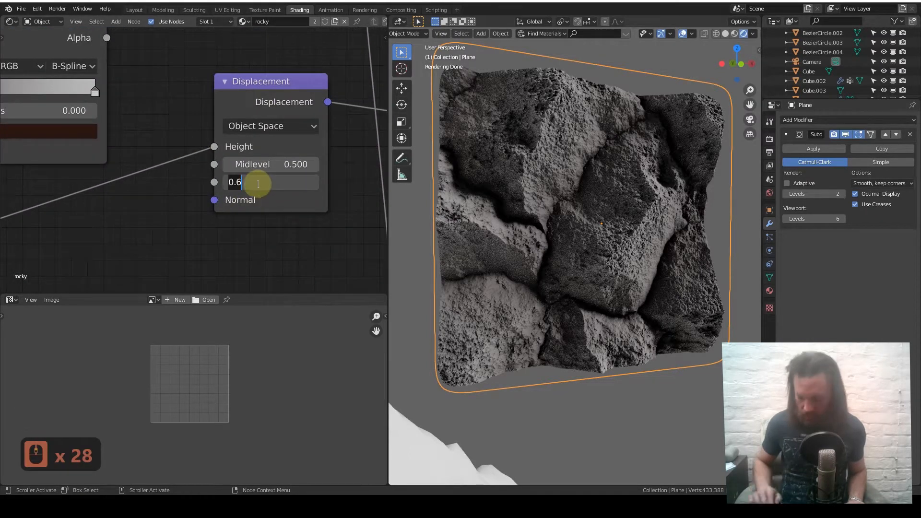
{"action": "type", "text": ".2"}
{"action": "key", "text": "Return"}
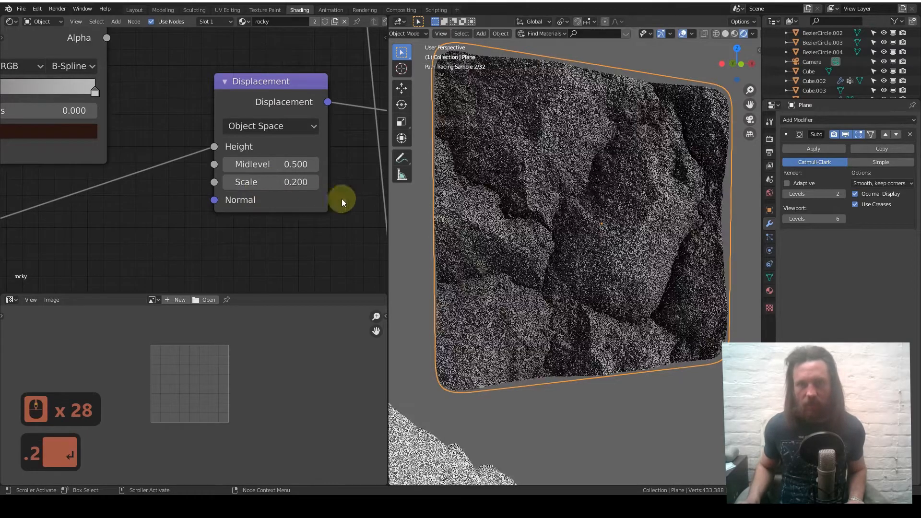
{"action": "middle_click_drag", "start_coordinate": [542, 179], "coordinate": [584, 211]}
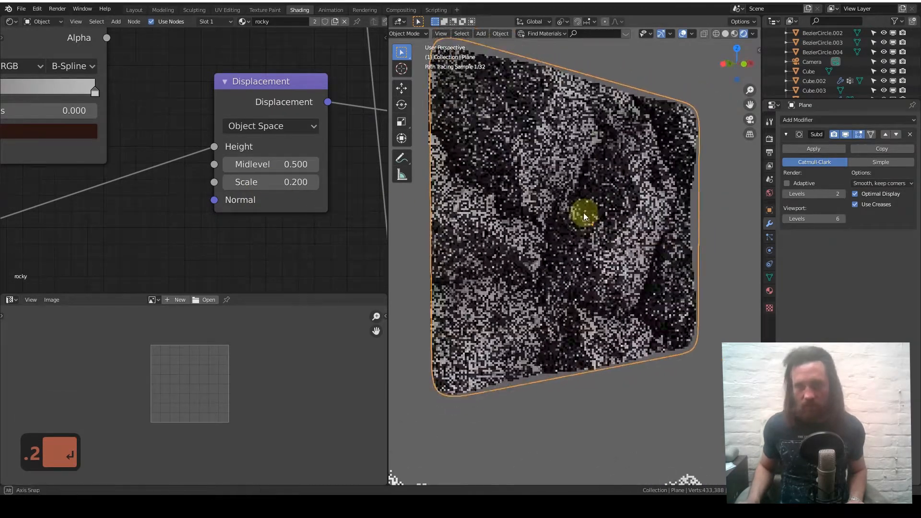
Set the Scale of the Voronoi Texture feeding the Separate RGB node to 15
{"action": "scroll", "coordinate": [192, 156], "scroll_direction": "down", "scroll_amount": 3}
{"action": "scroll", "coordinate": [177, 159], "scroll_direction": "down", "scroll_amount": 11}
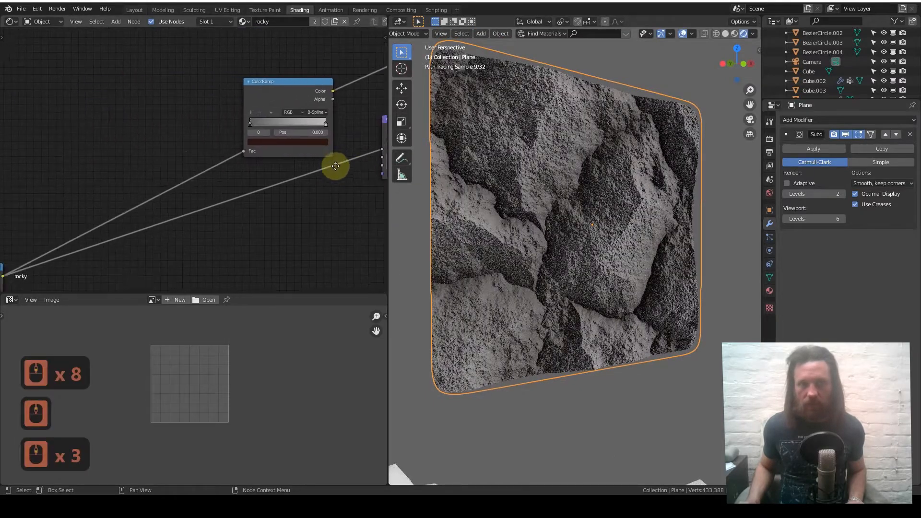
{"action": "scroll", "coordinate": [223, 187], "scroll_direction": "up", "scroll_amount": 7}
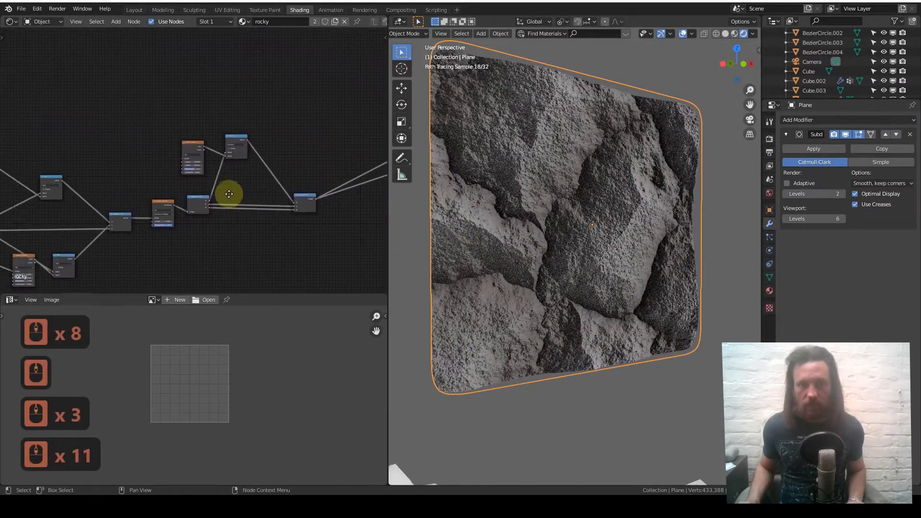
{"action": "middle_click_drag", "start_coordinate": [150, 260], "coordinate": [223, 164]}
{"action": "scroll", "coordinate": [220, 163], "scroll_direction": "up", "scroll_amount": 14}
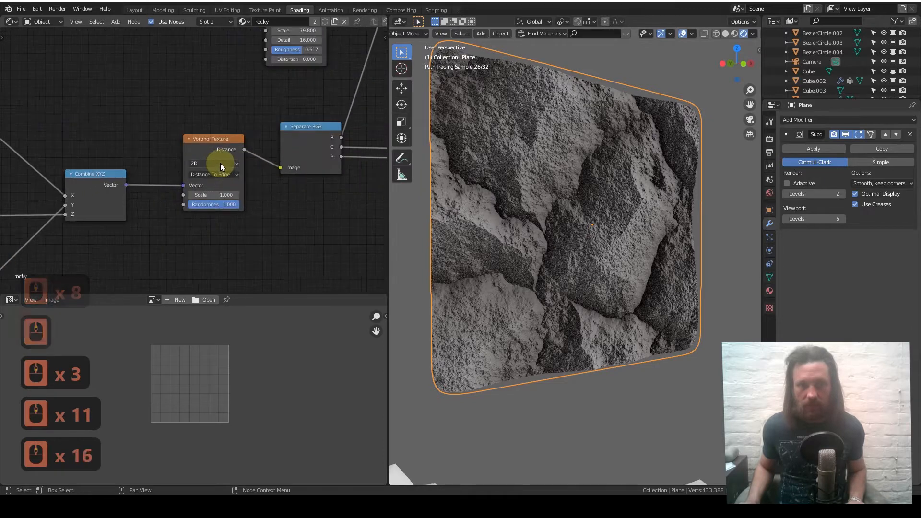
{"action": "double_click", "coordinate": [251, 181]}
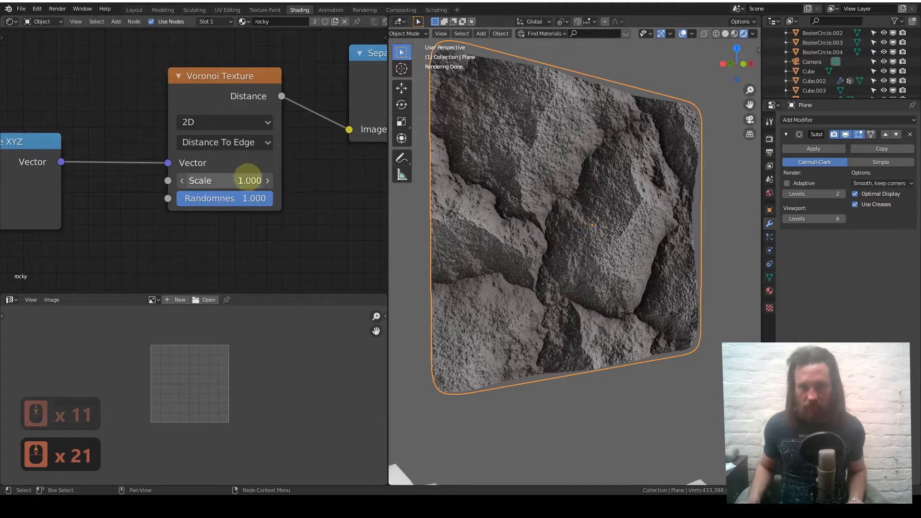
{"action": "type", "text": "1.0"}
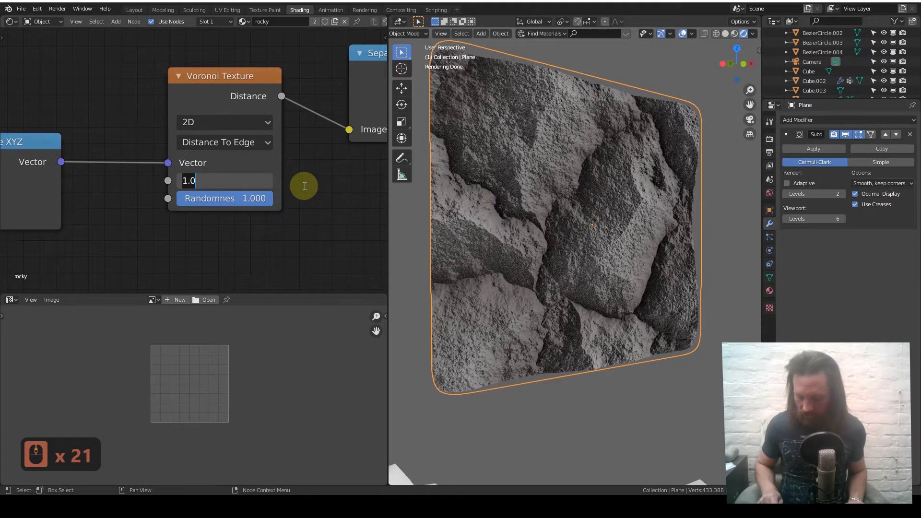
{"action": "type", "text": "15"}
{"action": "key", "text": "Return"}
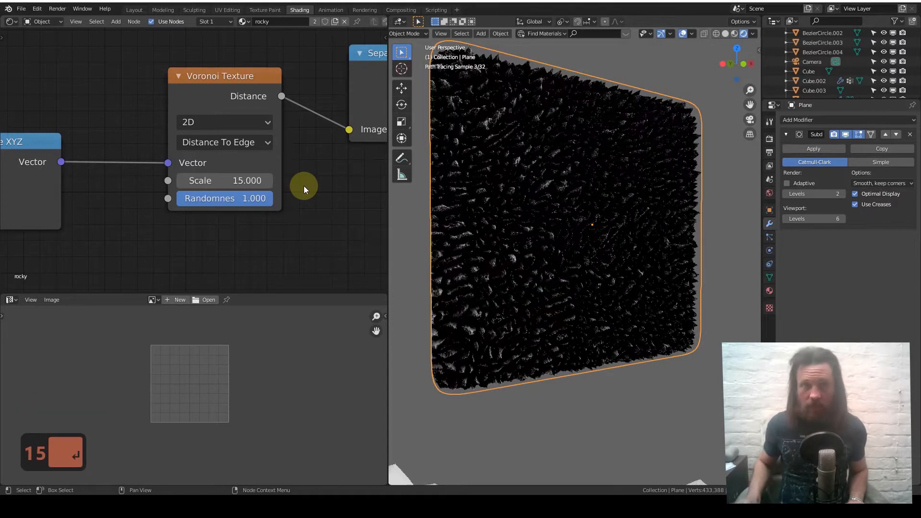
Set the Displacement node's Scale to 0.05 and look at the plane from the front
{"action": "scroll", "coordinate": [312, 185], "scroll_direction": "down", "scroll_amount": 14}
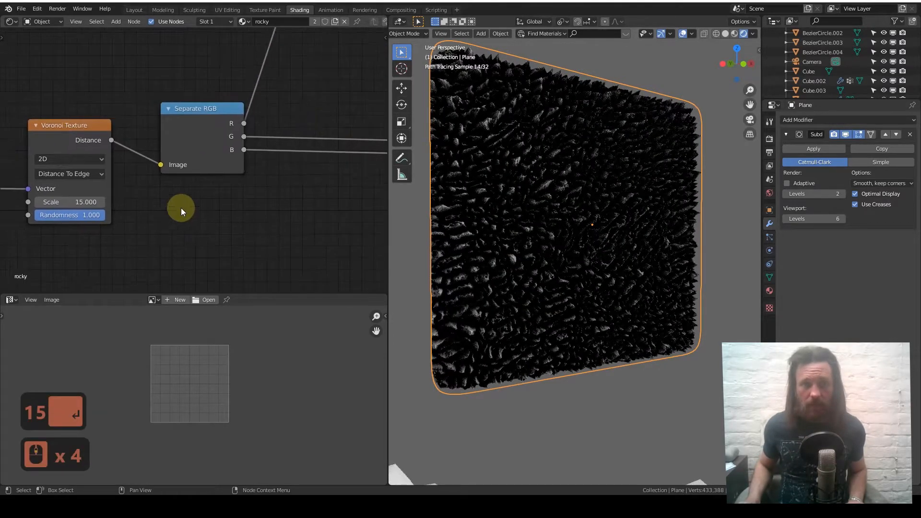
{"action": "middle_click_drag", "start_coordinate": [214, 177], "coordinate": [288, 170]}
{"action": "scroll", "coordinate": [295, 169], "scroll_direction": "down", "scroll_amount": 5}
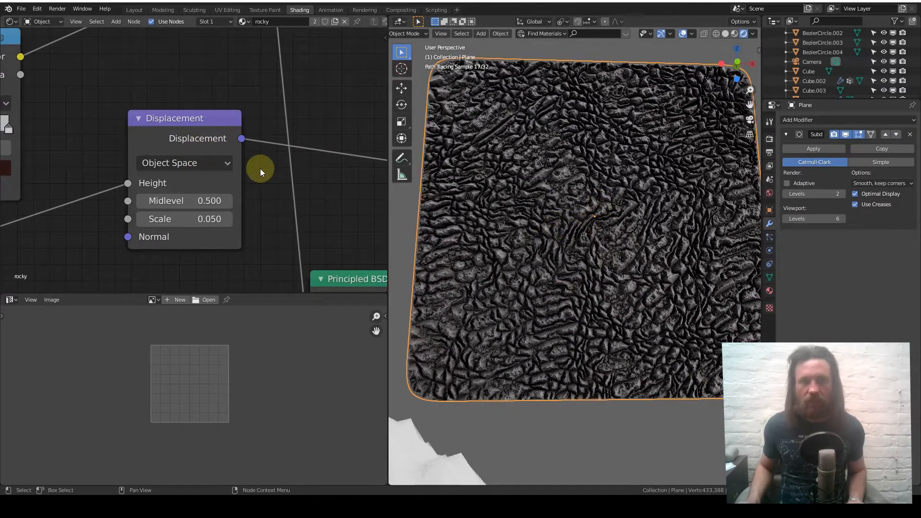
Set the Scale of the Displacement node back to 0.2
{"action": "scroll", "coordinate": [276, 180], "scroll_direction": "down", "scroll_amount": 14}
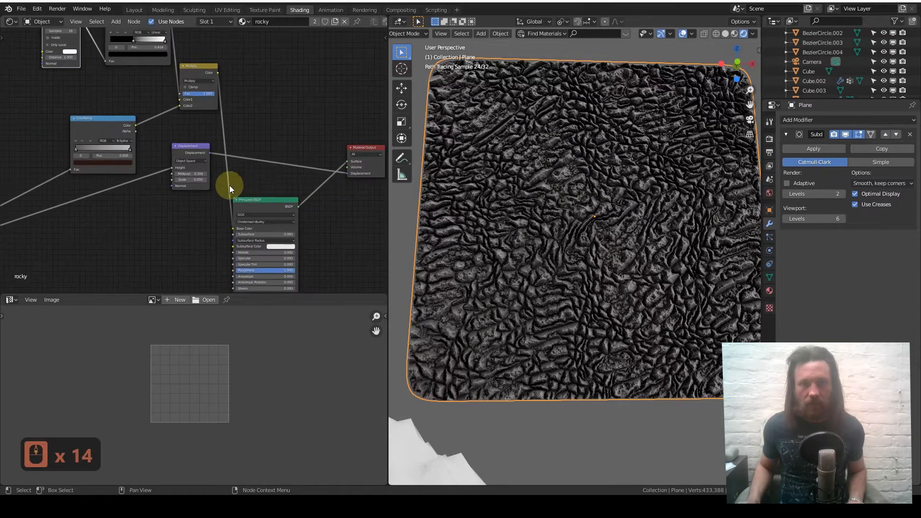
{"action": "scroll", "coordinate": [222, 189], "scroll_direction": "up", "scroll_amount": 8}
{"action": "left_click", "coordinate": [186, 200]}
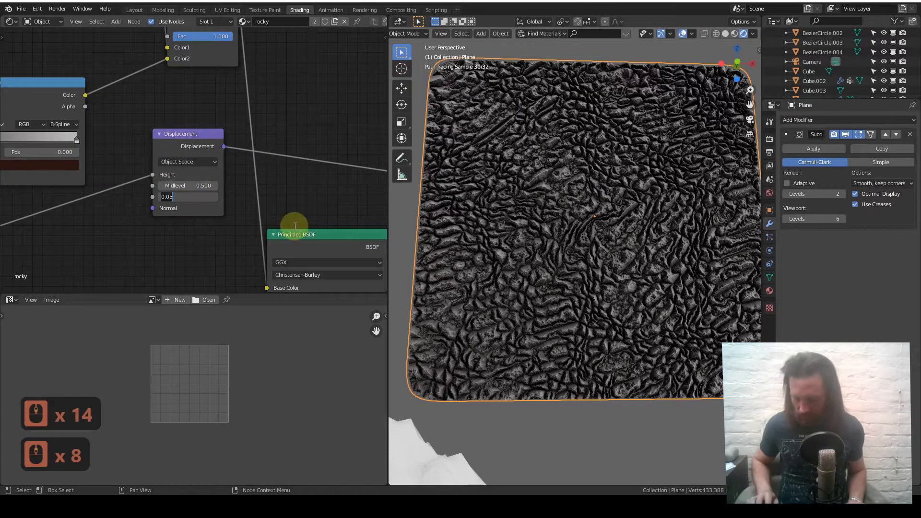
{"action": "type", "text": ".2"}
{"action": "key", "text": "Return"}
Reduce the Voronoi Texture's Scale to 5
{"action": "scroll", "coordinate": [289, 203], "scroll_direction": "down", "scroll_amount": 9}
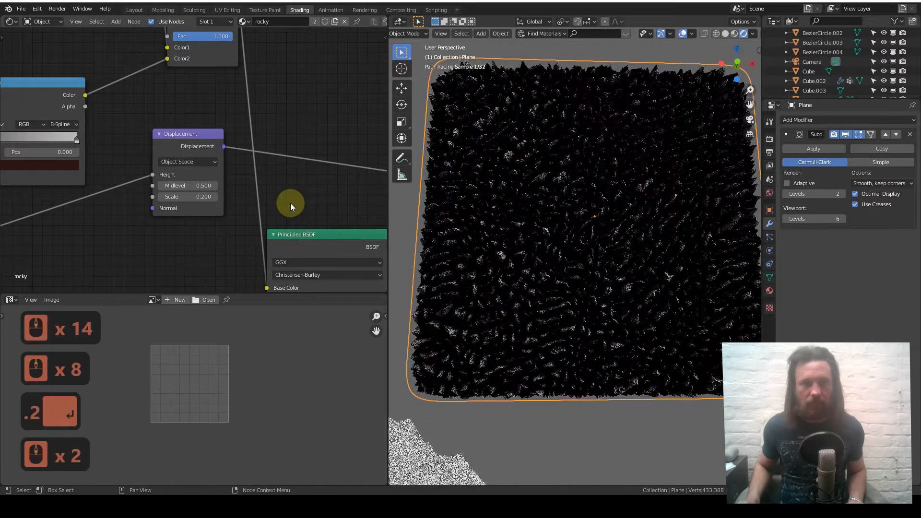
{"action": "middle_click_drag", "start_coordinate": [70, 149], "coordinate": [139, 84]}
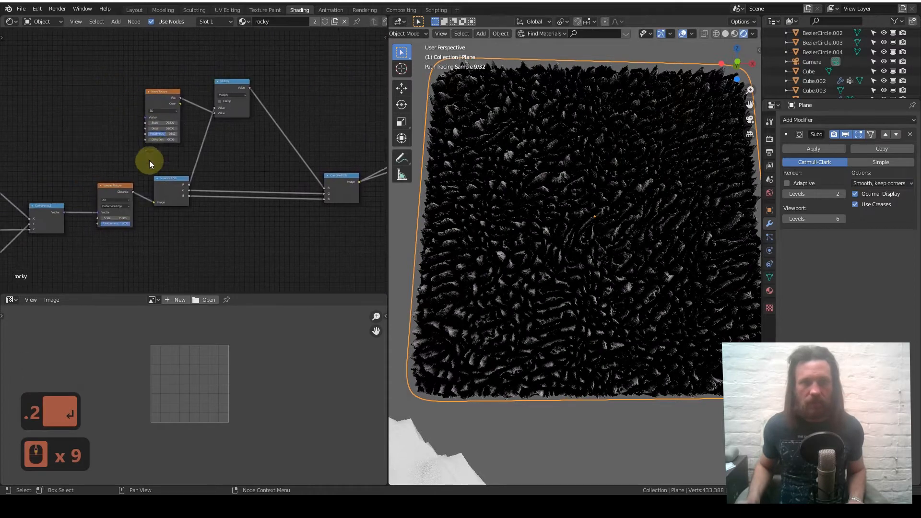
{"action": "middle_click_drag", "start_coordinate": [139, 190], "coordinate": [244, 145]}
{"action": "scroll", "coordinate": [244, 146], "scroll_direction": "up", "scroll_amount": 14}
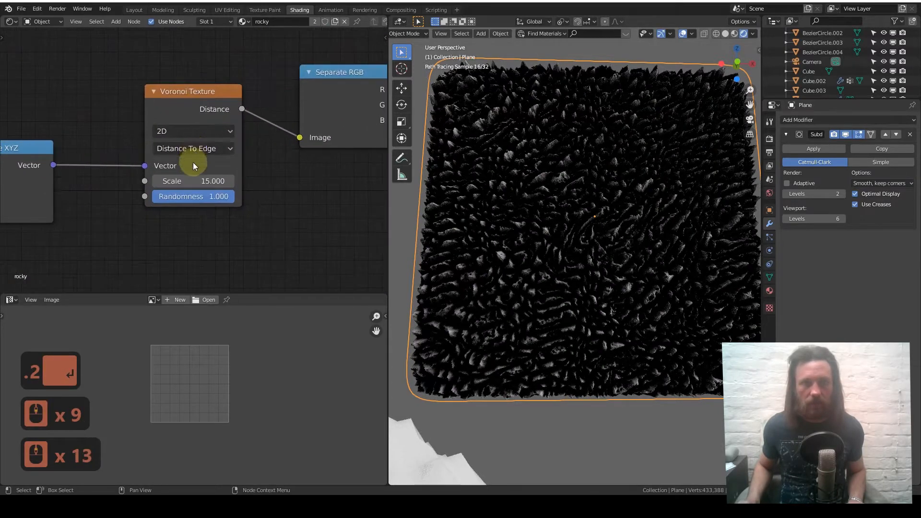
{"action": "left_click", "coordinate": [200, 181]}
{"action": "type", "text": "5"}
{"action": "key", "text": "Return"}
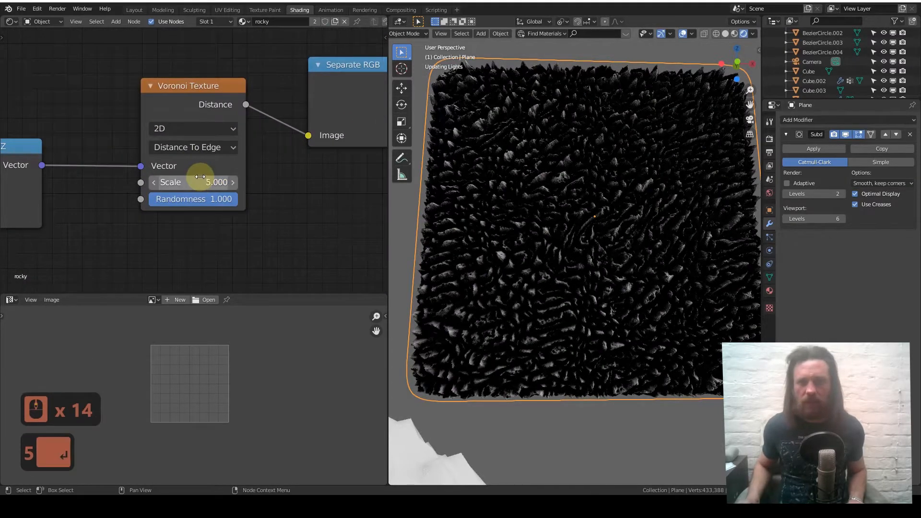
Set the Voronoi Texture's Scale to 3 and view the displaced rocks from an angle
{"action": "left_click", "coordinate": [199, 181]}
{"action": "type", "text": "3"}
{"action": "key", "text": "Return"}
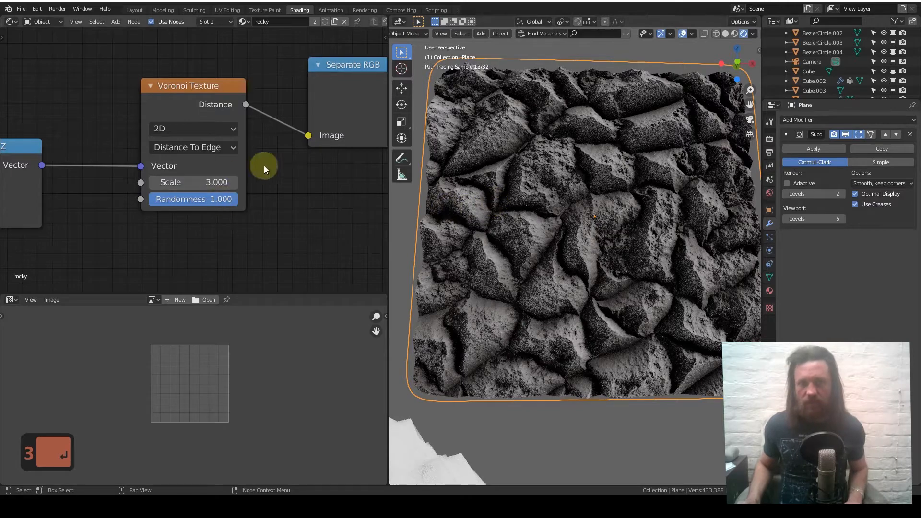
{"action": "middle_click_drag", "start_coordinate": [508, 221], "coordinate": [555, 169]}
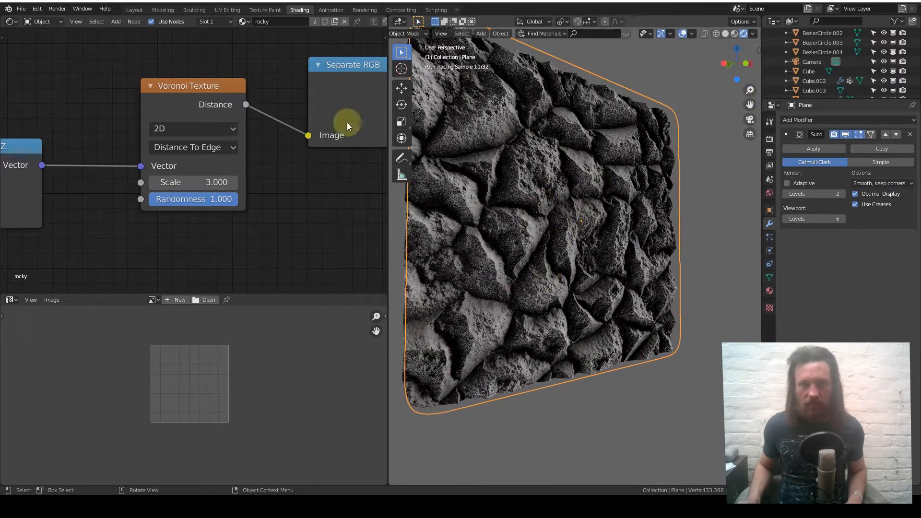
Move the Material Output and Principled BSDF nodes farther from the Displacement node to space out the node tree
{"action": "scroll", "coordinate": [208, 158], "scroll_direction": "down", "scroll_amount": 6}
{"action": "scroll", "coordinate": [208, 158], "scroll_direction": "down", "scroll_amount": 20}
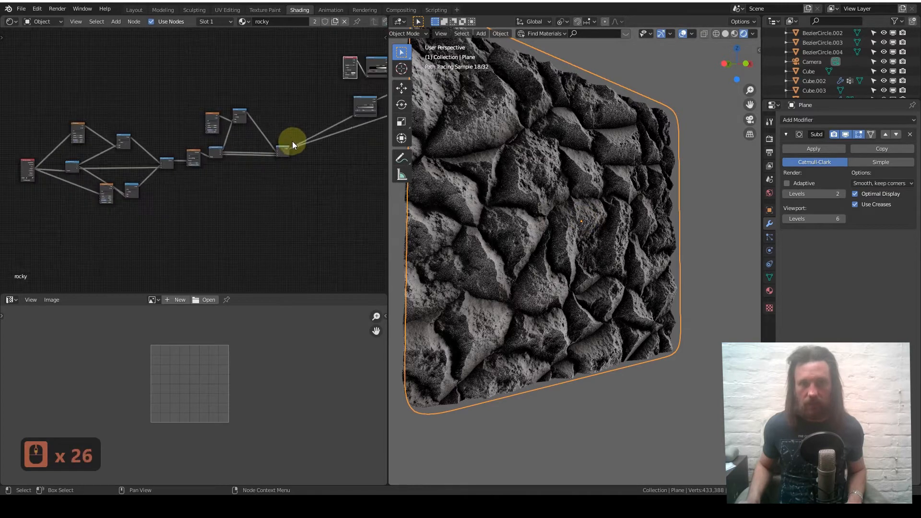
{"action": "middle_click_drag", "start_coordinate": [241, 128], "coordinate": [190, 124]}
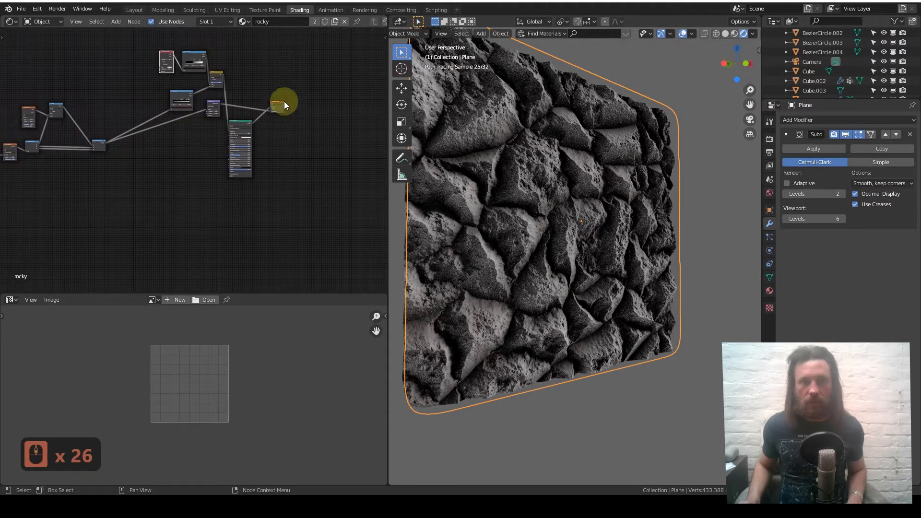
{"action": "left_click_drag", "start_coordinate": [283, 107], "coordinate": [329, 115]}
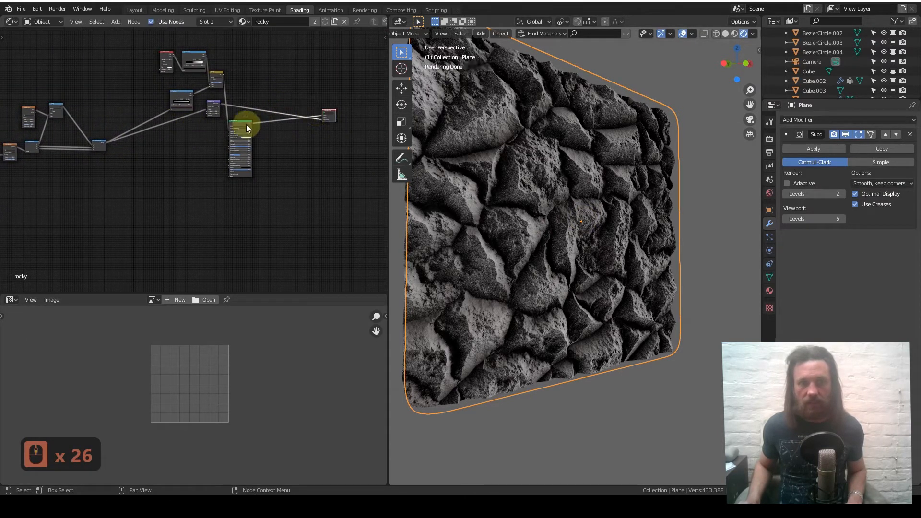
{"action": "left_click_drag", "start_coordinate": [246, 127], "coordinate": [269, 135]}
Duplicate the Voronoi Texture node and the linear black-to-white ColorRamp, placing both copies side by side in the empty area below the node tree
{"action": "middle_click_drag", "start_coordinate": [186, 191], "coordinate": [193, 167]}
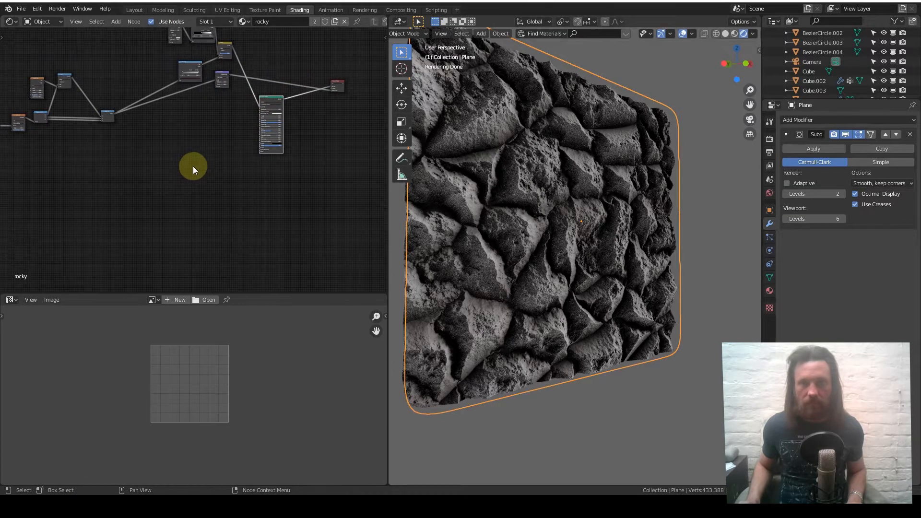
{"action": "scroll", "coordinate": [193, 166], "scroll_direction": "up", "scroll_amount": 4}
{"action": "middle_click_drag", "start_coordinate": [153, 143], "coordinate": [339, 161], "text": "shift"}
{"action": "left_click", "coordinate": [145, 120]}
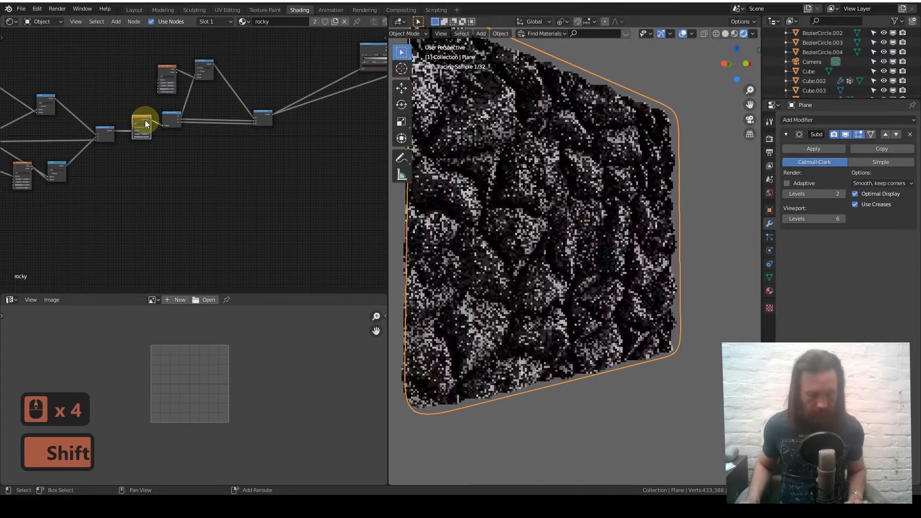
{"action": "scroll", "coordinate": [145, 120], "scroll_direction": "up", "scroll_amount": 4}
{"action": "middle_click_drag", "start_coordinate": [145, 120], "coordinate": [191, 123]}
{"action": "scroll", "coordinate": [201, 187], "scroll_direction": "up", "scroll_amount": 13}
{"action": "scroll", "coordinate": [192, 124], "scroll_direction": "down", "scroll_amount": 10}
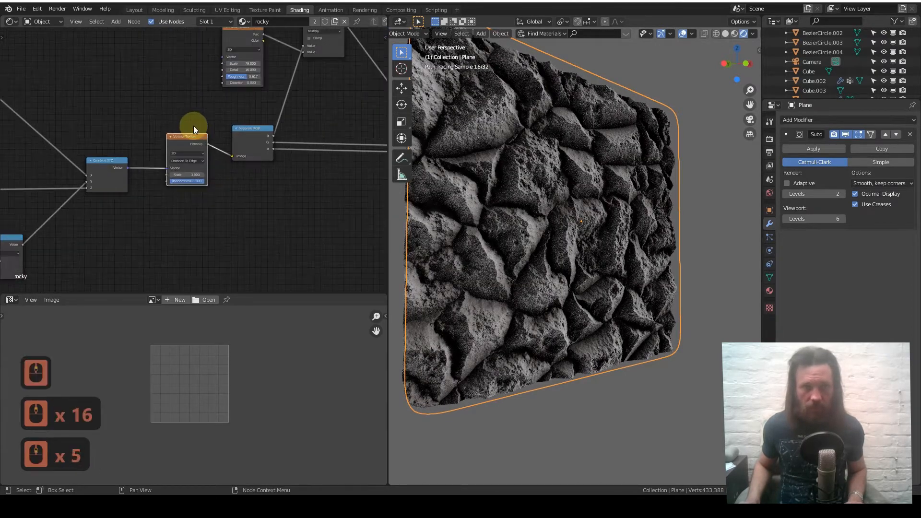
{"action": "middle_click_drag", "start_coordinate": [241, 175], "coordinate": [214, 127]}
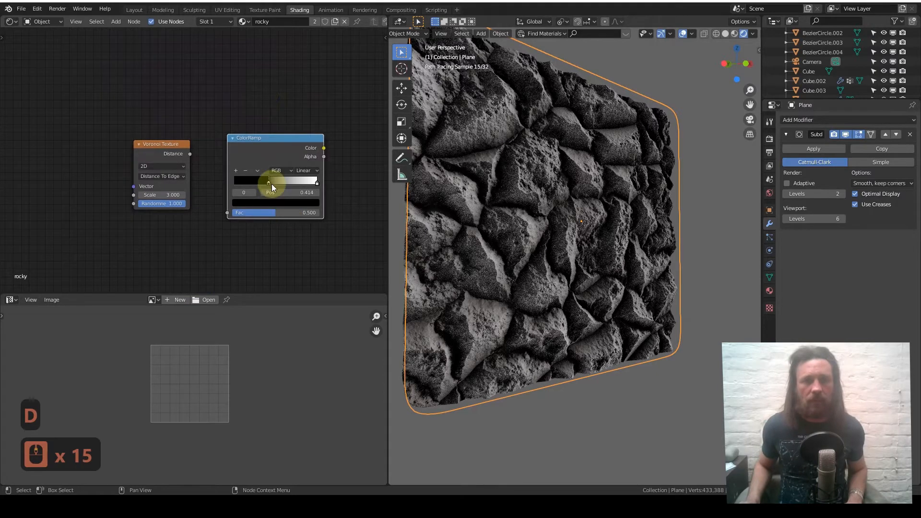
Move the copied ColorRamp's black stop to position 0.000 and connect the copied Voronoi Texture's Distance output to its Fac input
{"action": "left_click_drag", "start_coordinate": [272, 185], "coordinate": [226, 185]}
{"action": "scroll", "coordinate": [164, 155], "scroll_direction": "up", "scroll_amount": 2}
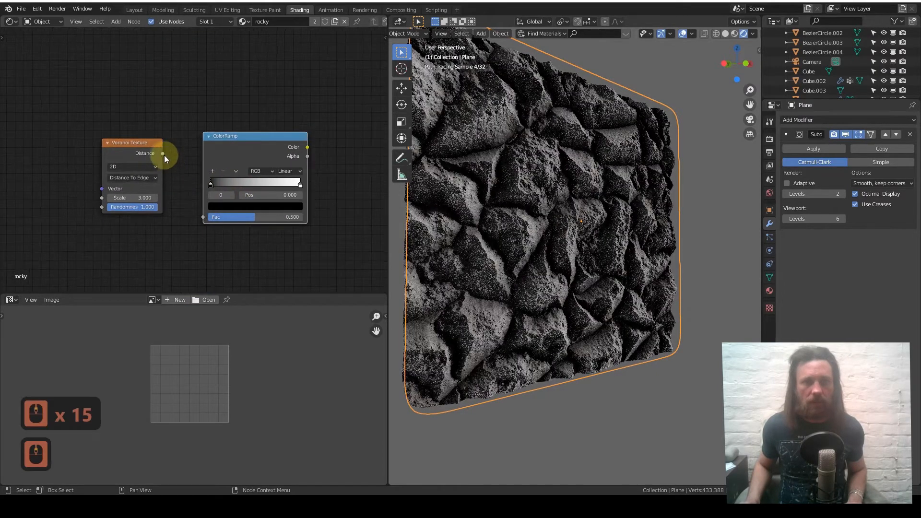
{"action": "left_click_drag", "start_coordinate": [163, 153], "coordinate": [203, 217]}
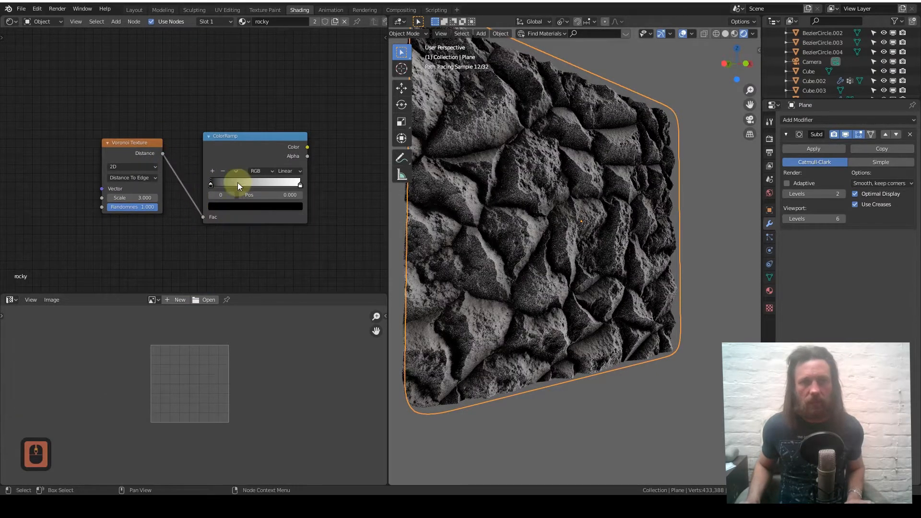
Preview the copied ColorRamp's output on the plane and inspect the Voronoi cell pattern
{"action": "left_click", "coordinate": [225, 160], "text": "ctrl+shift"}
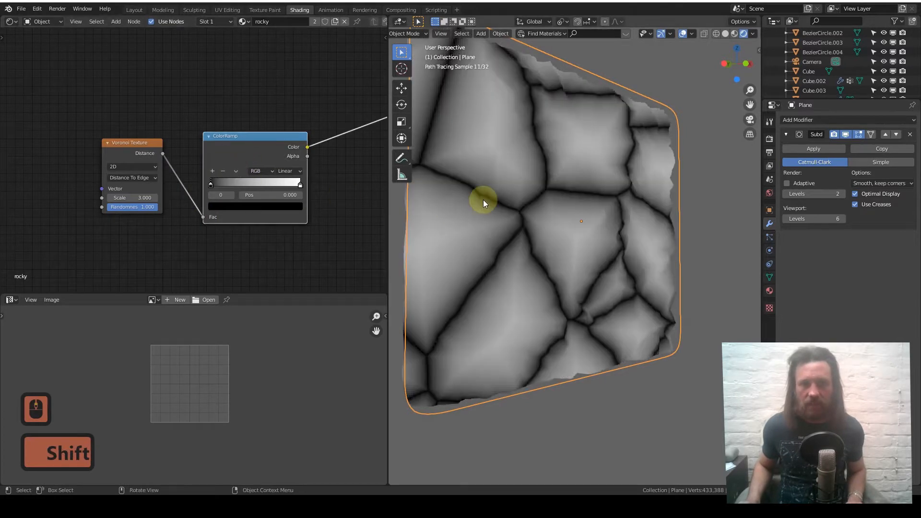
{"action": "scroll", "coordinate": [448, 202], "scroll_direction": "up", "scroll_amount": 3}
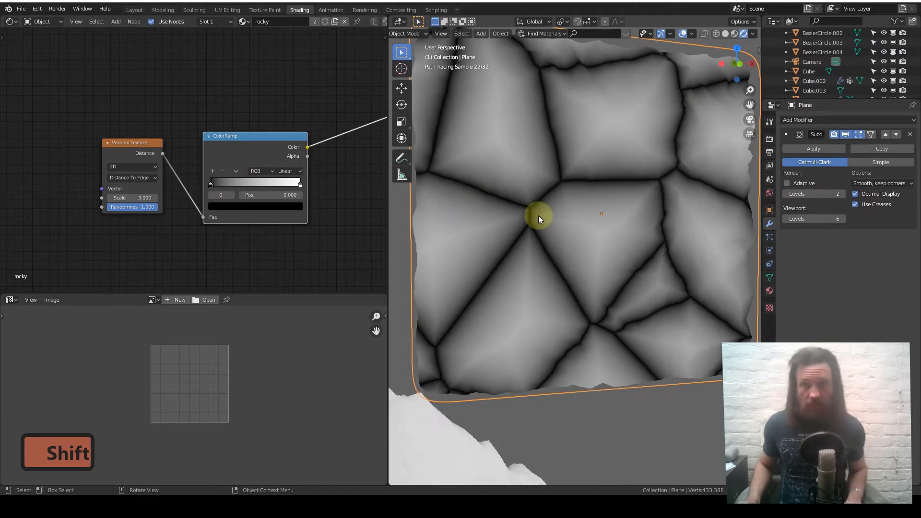
{"action": "scroll", "coordinate": [538, 215], "scroll_direction": "down", "scroll_amount": 3}
{"action": "scroll", "coordinate": [197, 207], "scroll_direction": "down", "scroll_amount": 4}
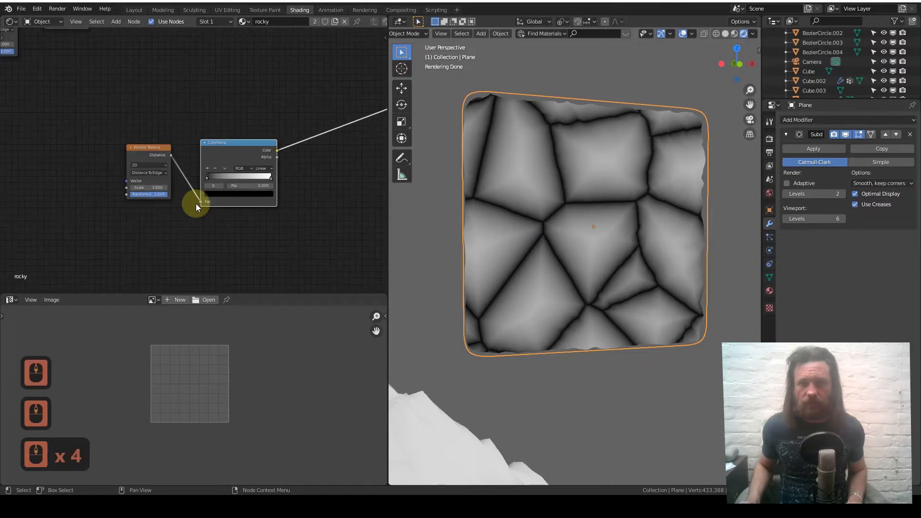
{"action": "scroll", "coordinate": [196, 204], "scroll_direction": "down", "scroll_amount": 2}
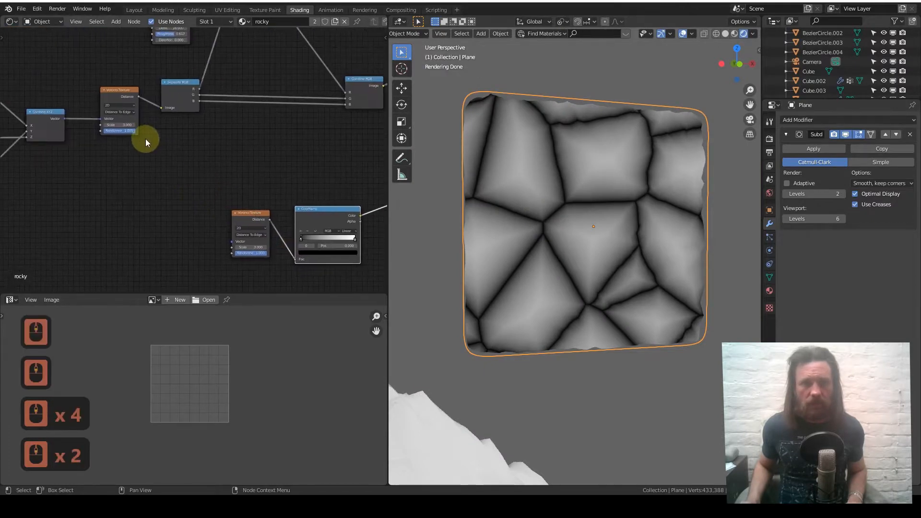
Connect the Combine XYZ node's Vector output to the copied Voronoi Texture's Vector input
{"action": "scroll", "coordinate": [139, 144], "scroll_direction": "down", "scroll_amount": 5}
{"action": "scroll", "coordinate": [131, 151], "scroll_direction": "down", "scroll_amount": 1}
{"action": "middle_click_drag", "start_coordinate": [131, 151], "coordinate": [184, 180]}
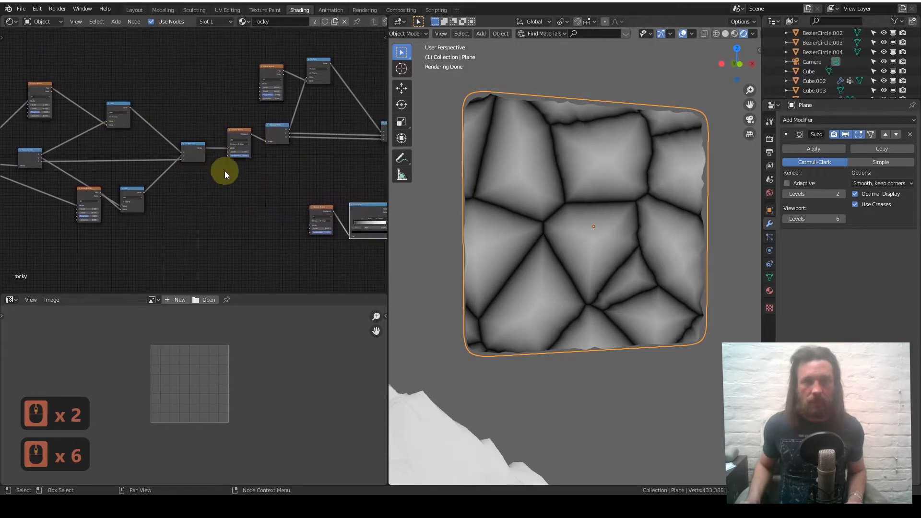
{"action": "scroll", "coordinate": [220, 201], "scroll_direction": "up", "scroll_amount": 7}
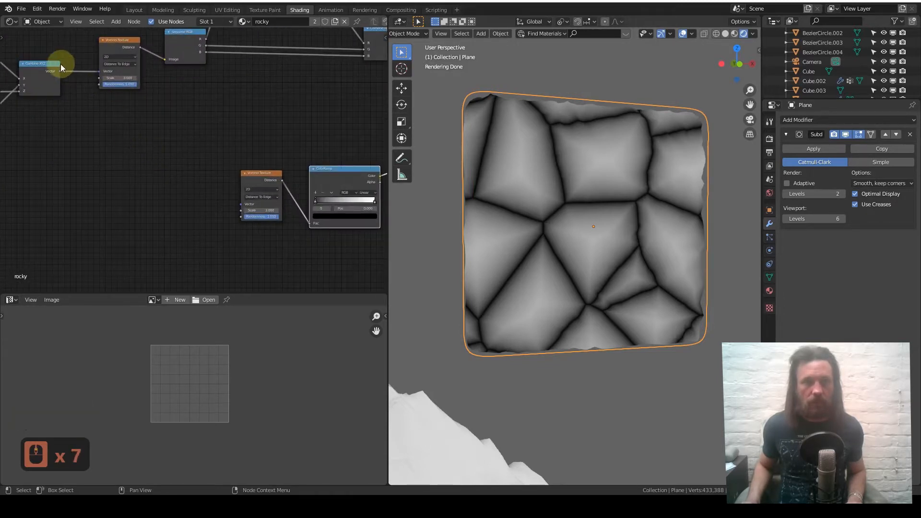
{"action": "left_click_drag", "start_coordinate": [61, 71], "coordinate": [240, 206]}
Set the copied Voronoi Texture's Scale to 1.000
{"action": "scroll", "coordinate": [310, 229], "scroll_direction": "up", "scroll_amount": 10}
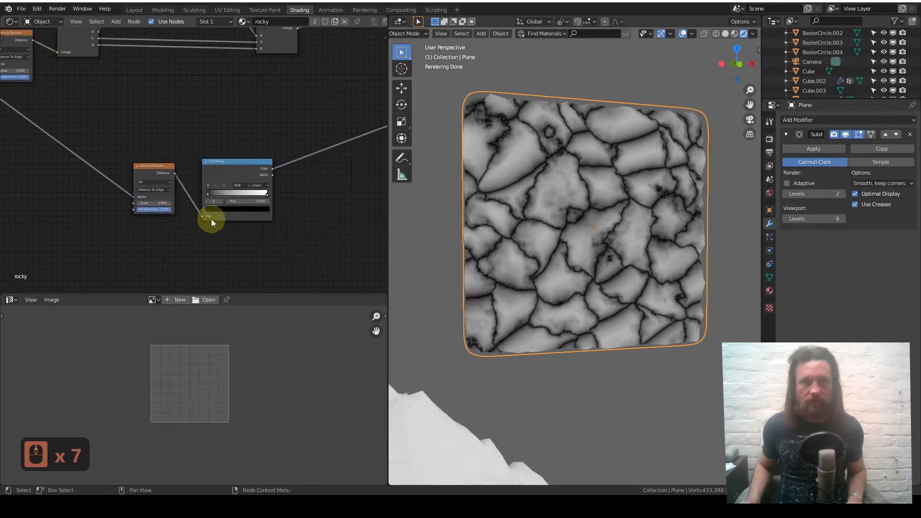
{"action": "scroll", "coordinate": [244, 185], "scroll_direction": "up", "scroll_amount": 1}
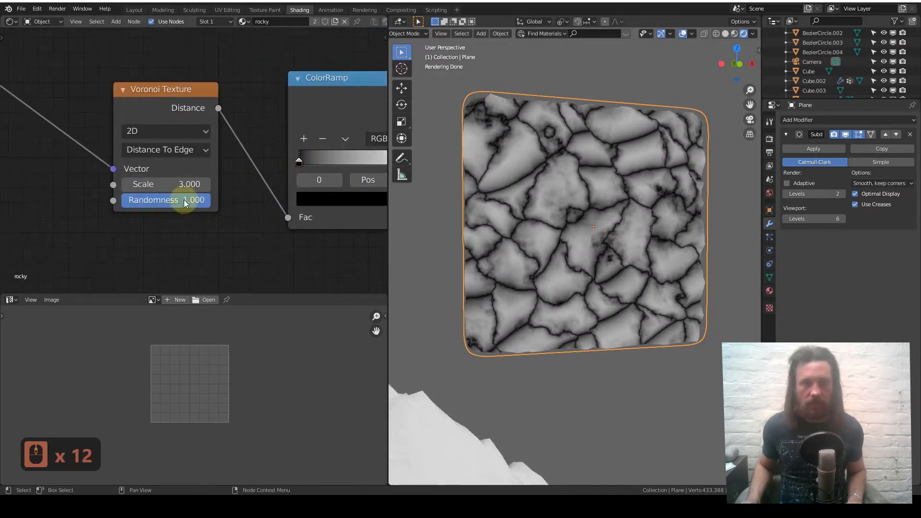
{"action": "left_click", "coordinate": [165, 184]}
{"action": "type", "text": "3.0"}
{"action": "key", "text": "Return"}
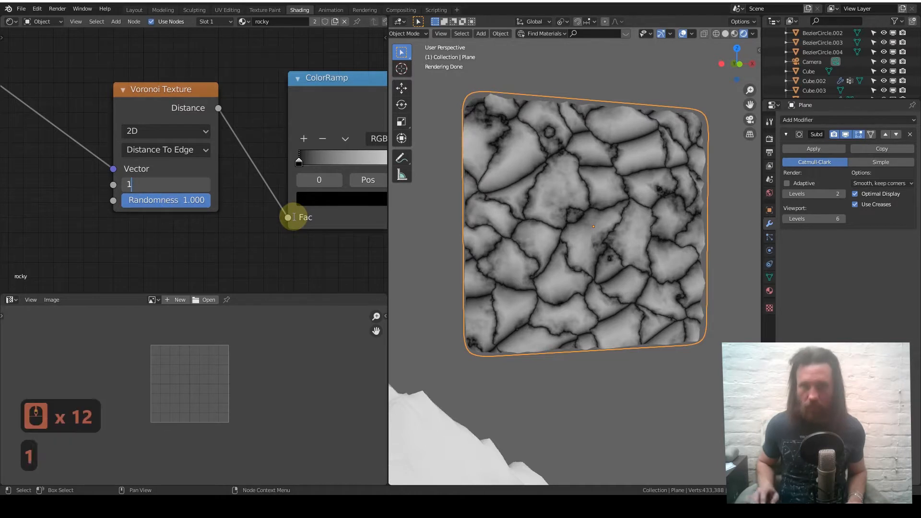
Move the copied Voronoi Texture and ColorRamp together farther from the Combine XYZ node, leaving room for another node between them
{"action": "scroll", "coordinate": [267, 177], "scroll_direction": "down", "scroll_amount": 20}
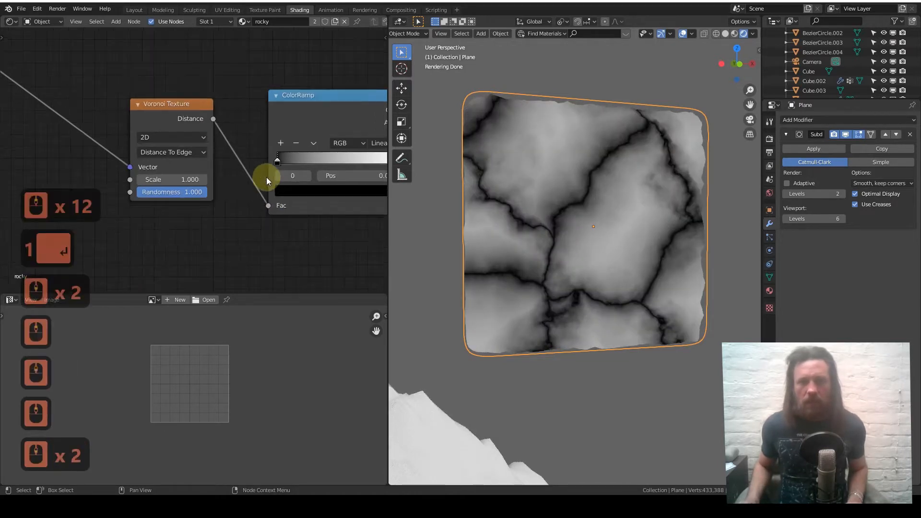
{"action": "scroll", "coordinate": [263, 158], "scroll_direction": "down", "scroll_amount": 1}
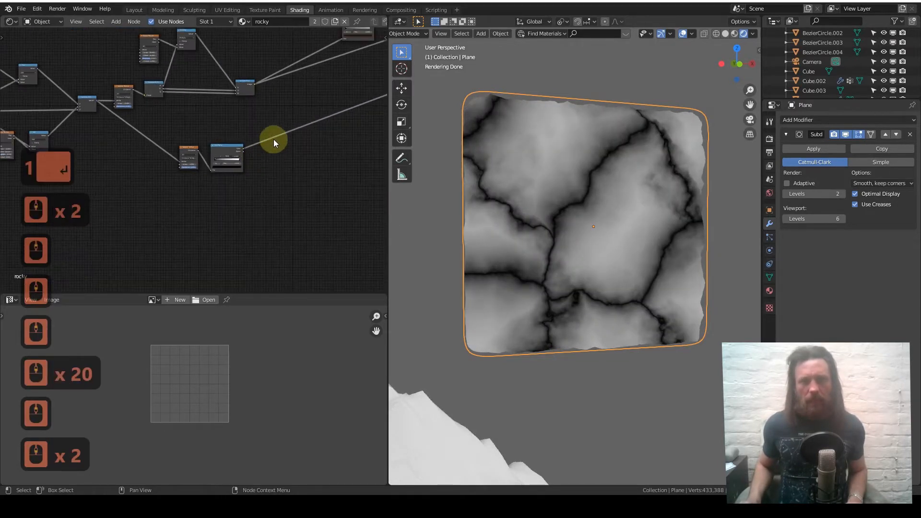
{"action": "middle_click_drag", "start_coordinate": [274, 139], "coordinate": [156, 222]}
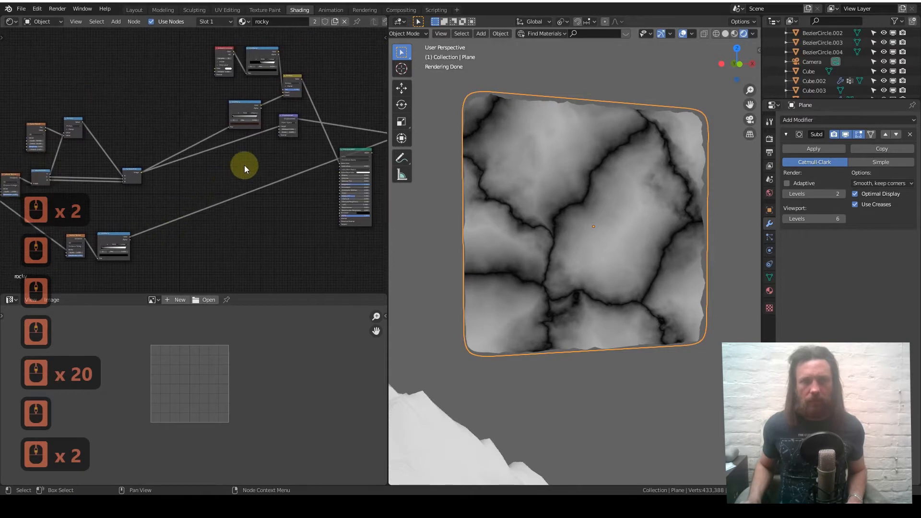
{"action": "middle_click_drag", "start_coordinate": [244, 165], "coordinate": [306, 137]}
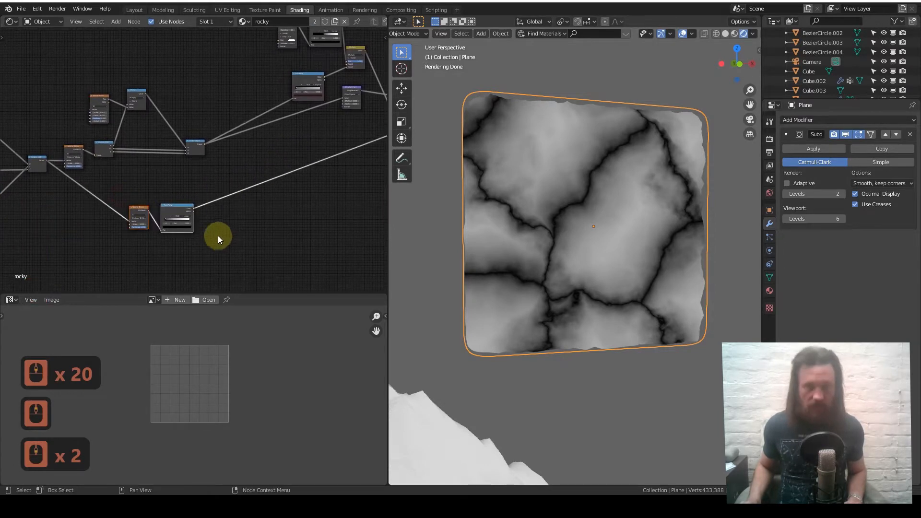
{"action": "key", "text": "g"}
{"action": "left_click", "coordinate": [335, 225]}
{"action": "middle_click_drag", "start_coordinate": [265, 226], "coordinate": [272, 205]}
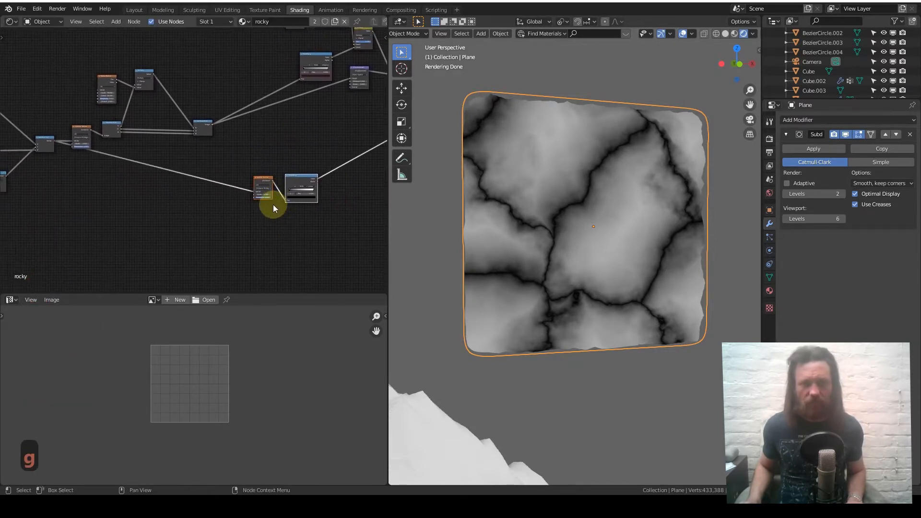
Add a Mapping node and insert it on the link between Combine XYZ and the copied Voronoi Texture
{"action": "scroll", "coordinate": [274, 203], "scroll_direction": "up", "scroll_amount": 6}
{"action": "middle_click_drag", "start_coordinate": [191, 195], "coordinate": [253, 138]}
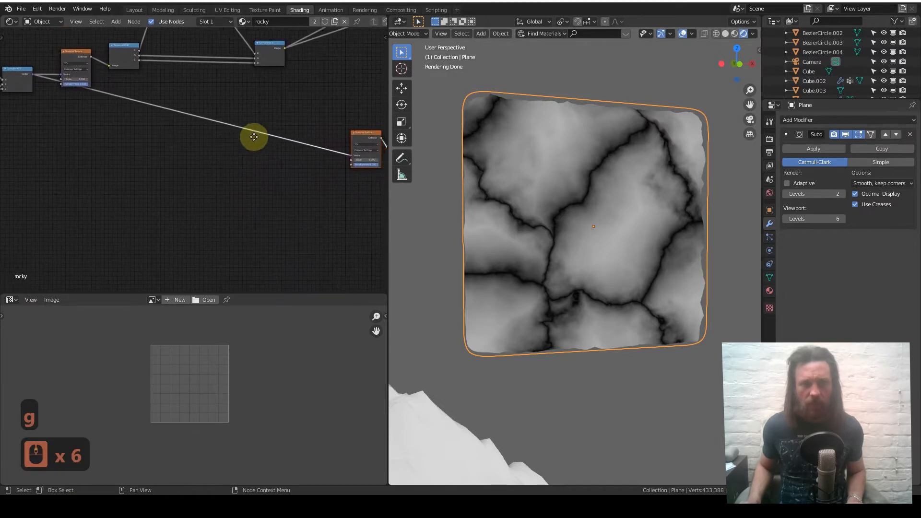
{"action": "scroll", "coordinate": [216, 120], "scroll_direction": "up", "scroll_amount": 5}
{"action": "key", "text": "shift+a"}
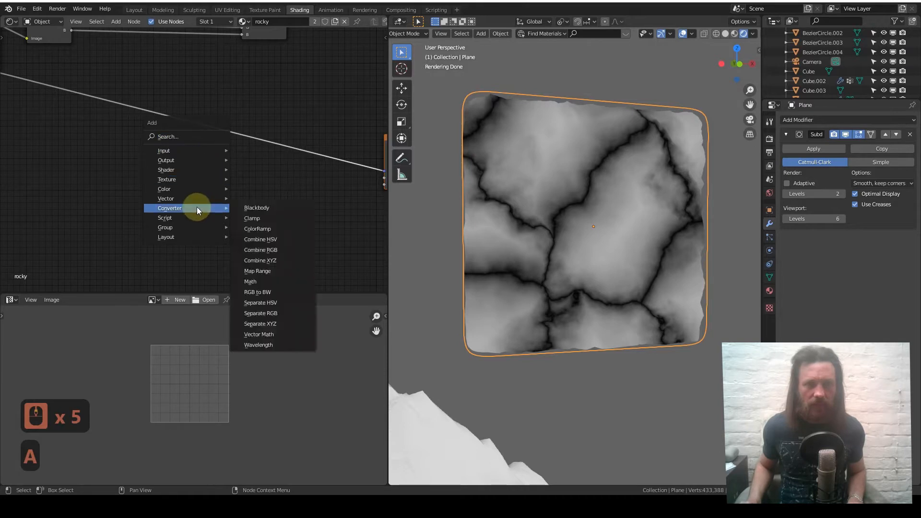
{"action": "mouse_move", "coordinate": [202, 198]}
{"action": "left_click", "coordinate": [254, 219]}
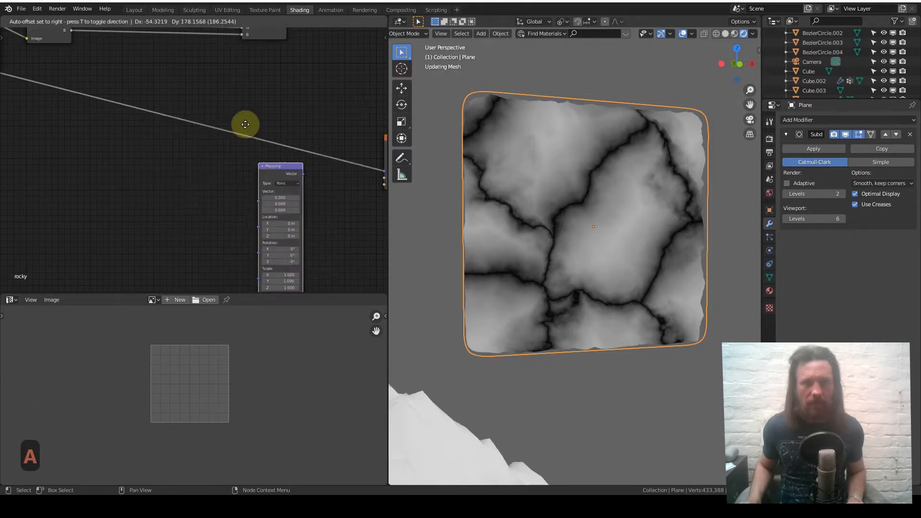
{"action": "left_click", "coordinate": [224, 83]}
Set the Mapping node's Y Scale to 2.480 to stretch the Voronoi pattern
{"action": "scroll", "coordinate": [185, 189], "scroll_direction": "up", "scroll_amount": 10}
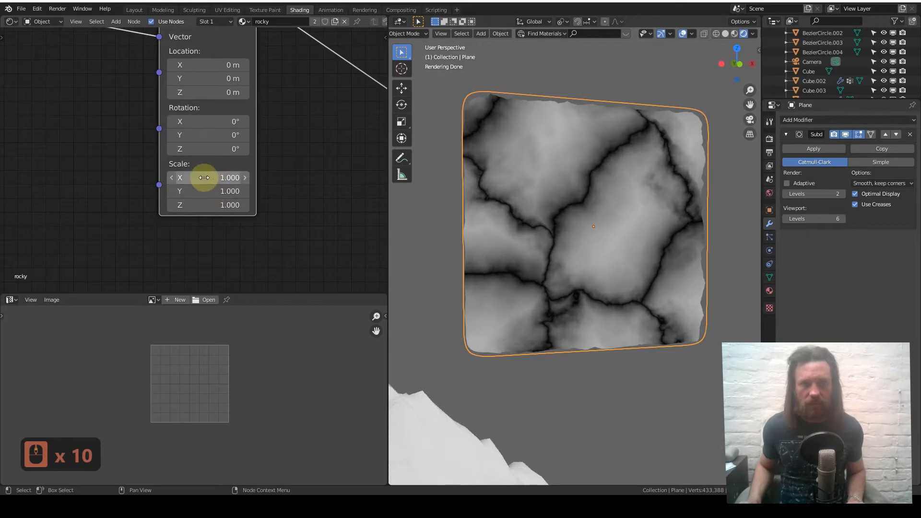
{"action": "left_click_drag", "start_coordinate": [203, 178], "coordinate": [240, 191], "text": "shift"}
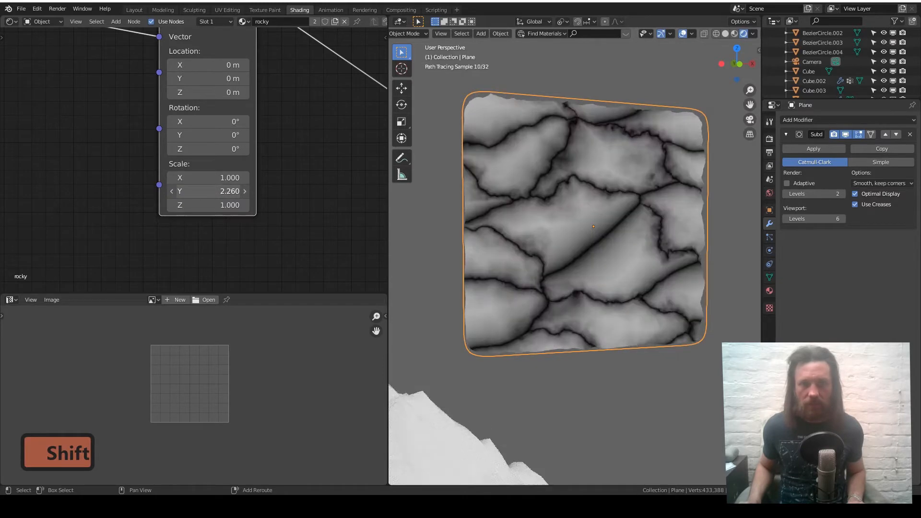
{"action": "left_click_drag", "start_coordinate": [202, 191], "coordinate": [250, 191], "text": "shift"}
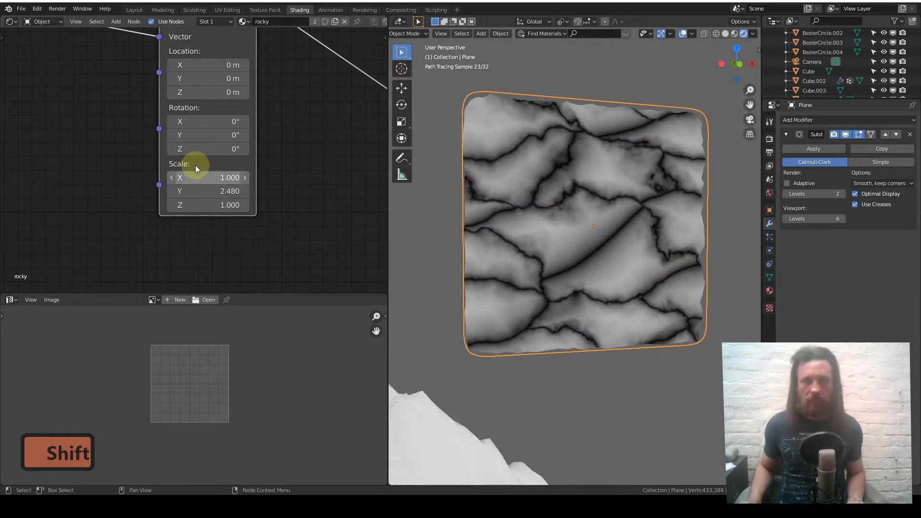
Move the Principled BSDF node up and the Displacement node down, opening space between the two
{"action": "scroll", "coordinate": [197, 165], "scroll_direction": "down", "scroll_amount": 5}
{"action": "scroll", "coordinate": [196, 163], "scroll_direction": "down", "scroll_amount": 15}
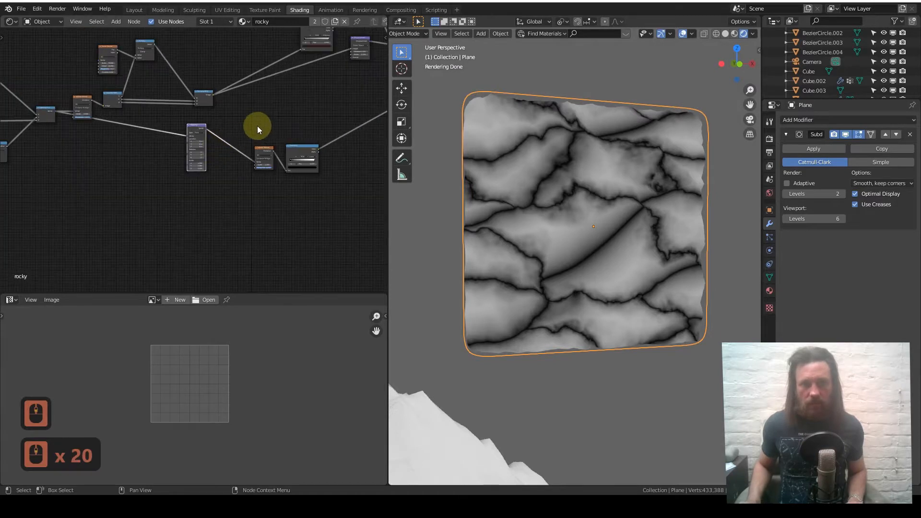
{"action": "middle_click_drag", "start_coordinate": [257, 126], "coordinate": [183, 168]}
{"action": "left_click_drag", "start_coordinate": [316, 137], "coordinate": [351, 30]}
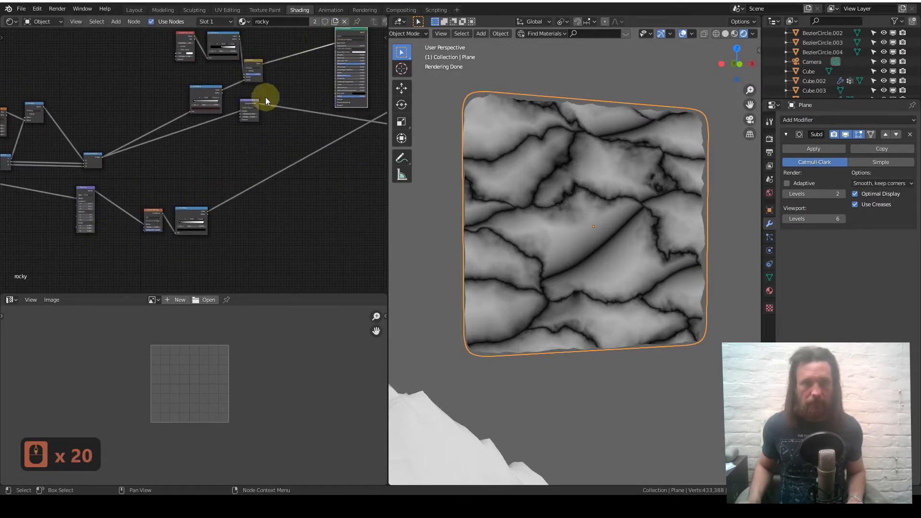
{"action": "left_click_drag", "start_coordinate": [257, 107], "coordinate": [267, 155]}
{"action": "middle_click_drag", "start_coordinate": [299, 146], "coordinate": [293, 122]}
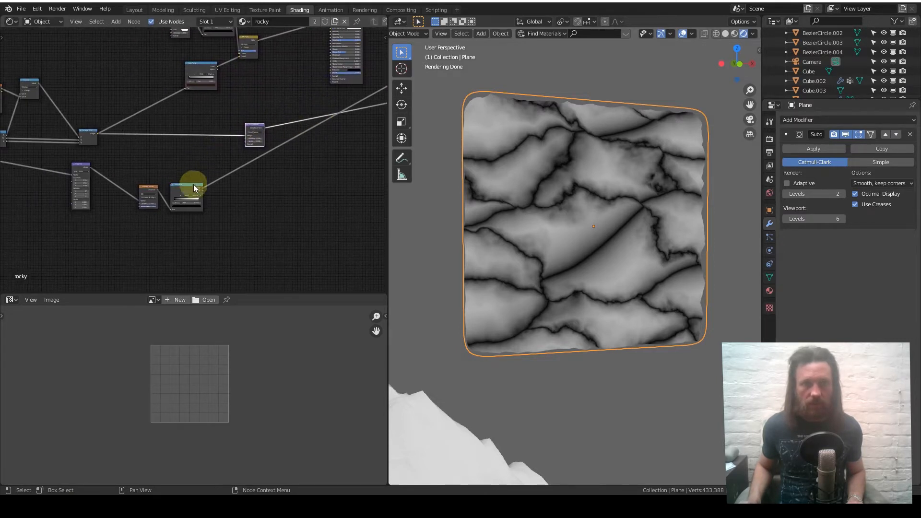
Move the Mapping, copied Voronoi Texture and copied ColorRamp nodes back away from the Displacement node, keeping them in a row
{"action": "middle_click_drag", "start_coordinate": [100, 143], "coordinate": [211, 140]}
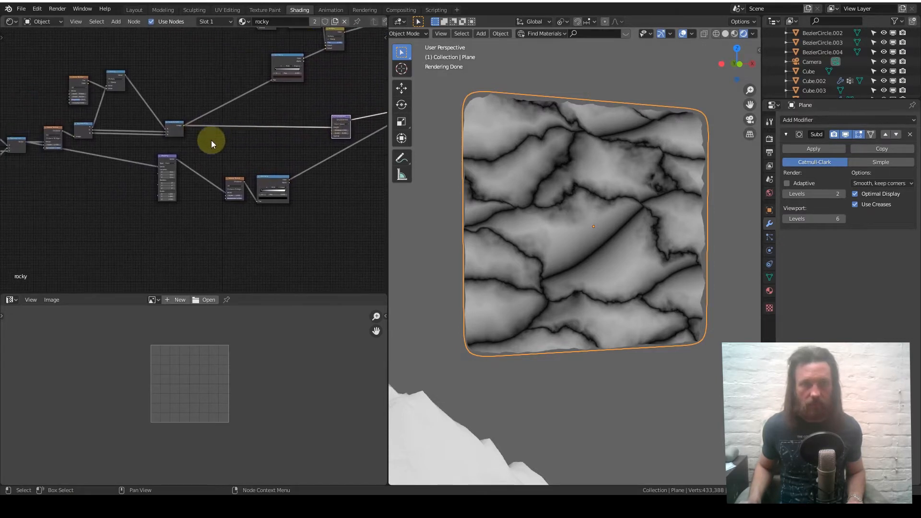
{"action": "left_click_drag", "start_coordinate": [172, 158], "coordinate": [120, 170]}
{"action": "left_click_drag", "start_coordinate": [226, 176], "coordinate": [169, 186]}
{"action": "left_click_drag", "start_coordinate": [249, 186], "coordinate": [207, 187]}
{"action": "mouse_move", "coordinate": [151, 169]}
{"action": "middle_mouse_down"}
{"action": "mouse_move", "coordinate": [226, 160]}
{"action": "mouse_move", "coordinate": [164, 174]}
{"action": "middle_mouse_up"}
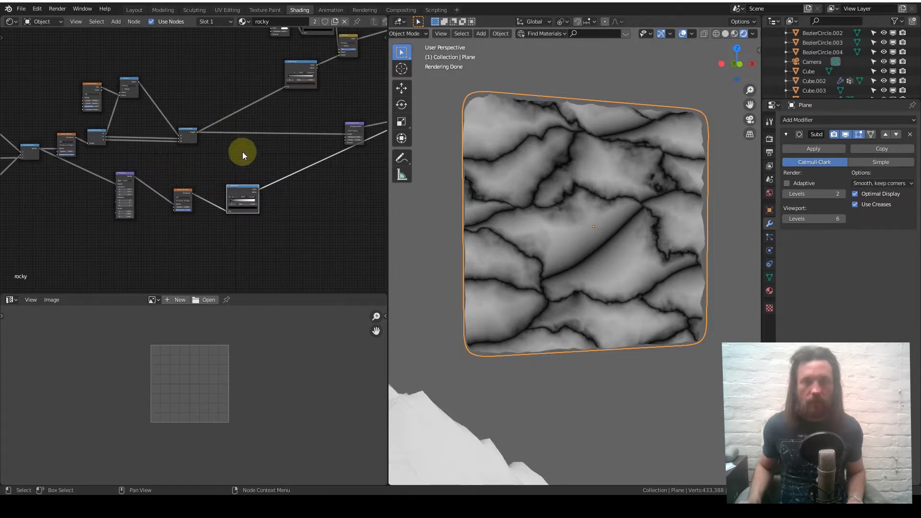
Add a MixRGB node and insert it on the link between Combine RGB and the Displacement node's Height
{"action": "scroll", "coordinate": [255, 137], "scroll_direction": "up", "scroll_amount": 5}
{"action": "middle_click_drag", "start_coordinate": [244, 215], "coordinate": [239, 168]}
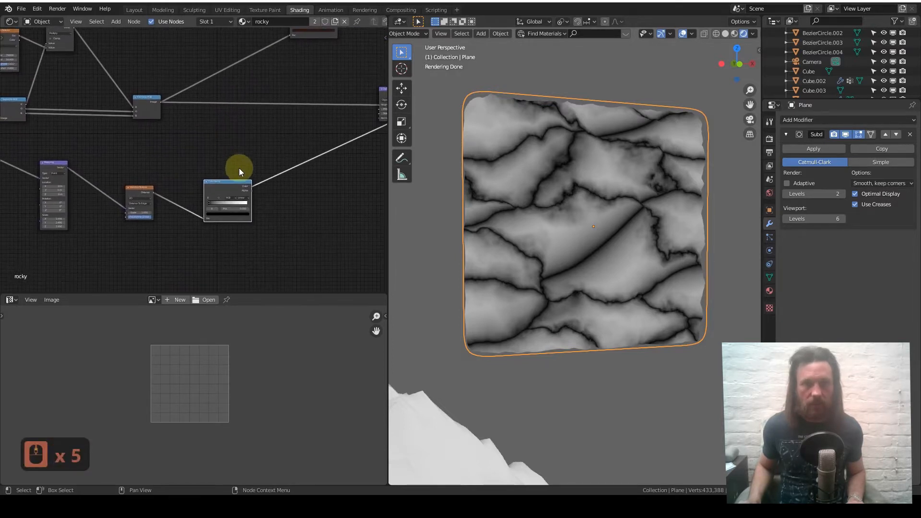
{"action": "scroll", "coordinate": [240, 137], "scroll_direction": "up", "scroll_amount": 2}
{"action": "key", "text": "q"}
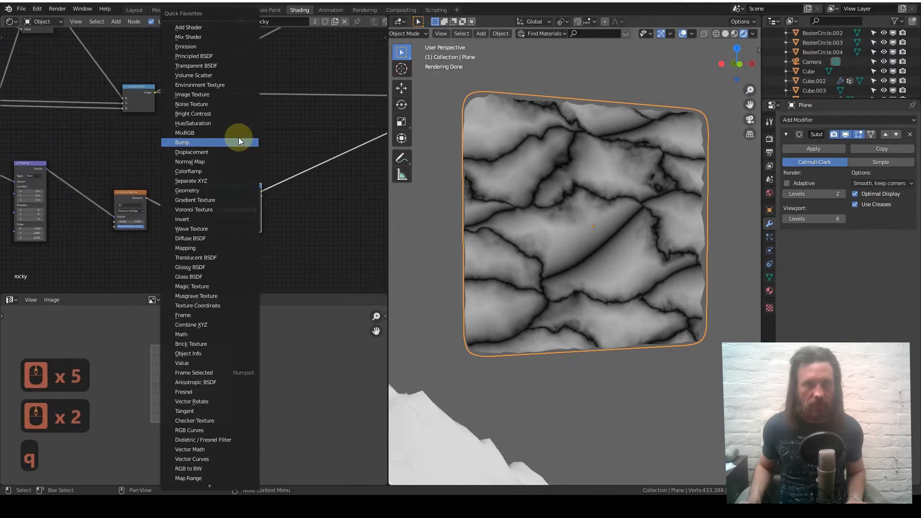
{"action": "key", "text": "shift+a"}
{"action": "mouse_move", "coordinate": [238, 138]}
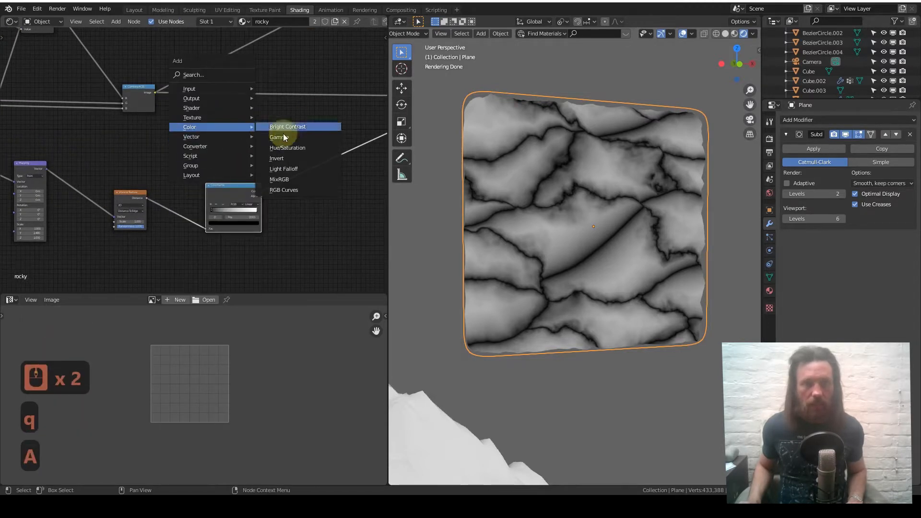
{"action": "left_click", "coordinate": [294, 178]}
{"action": "left_click", "coordinate": [273, 134]}
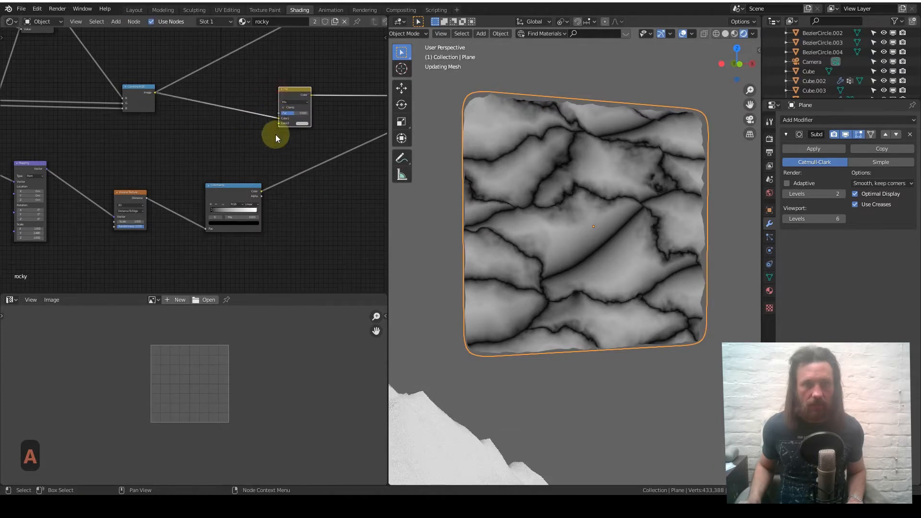
Move the copied ColorRamp closer to the Mix node, connect its Color output to Color2, and set the mix Fac to 1.000
{"action": "scroll", "coordinate": [179, 158], "scroll_direction": "up", "scroll_amount": 5}
{"action": "scroll", "coordinate": [182, 158], "scroll_direction": "down", "scroll_amount": 3}
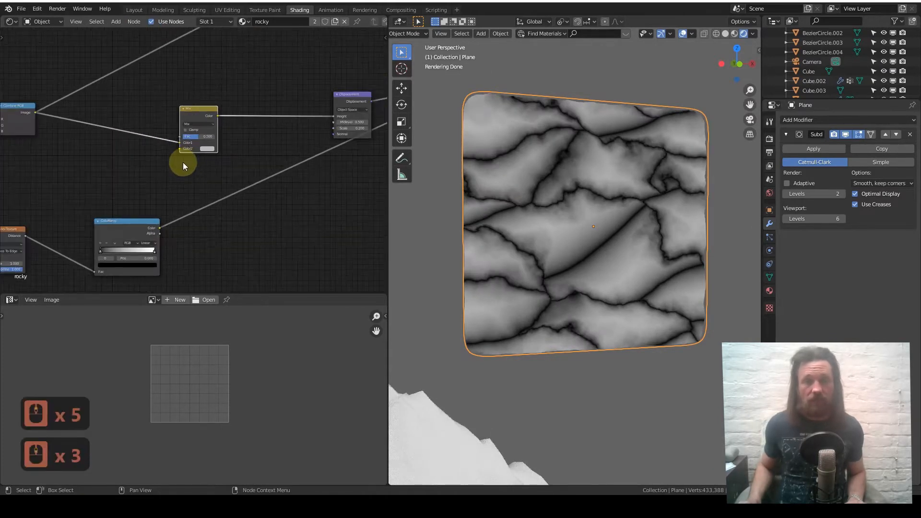
{"action": "middle_click_drag", "start_coordinate": [183, 162], "coordinate": [240, 163]}
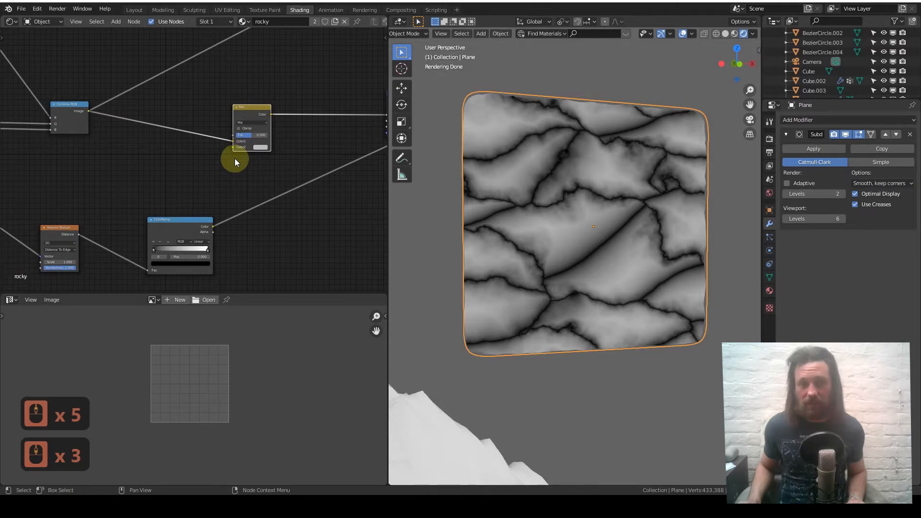
{"action": "scroll", "coordinate": [235, 158], "scroll_direction": "up", "scroll_amount": 2}
{"action": "left_click_drag", "start_coordinate": [173, 238], "coordinate": [151, 184]}
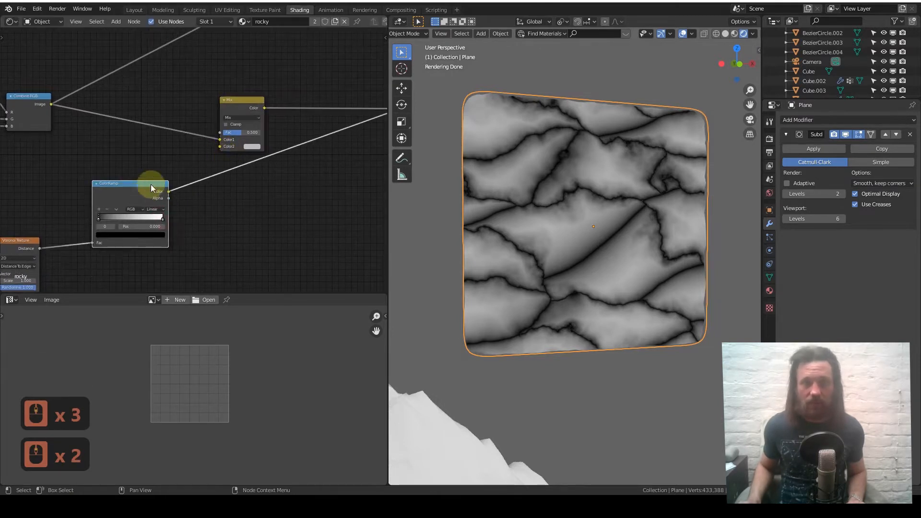
{"action": "scroll", "coordinate": [220, 170], "scroll_direction": "up", "scroll_amount": 5}
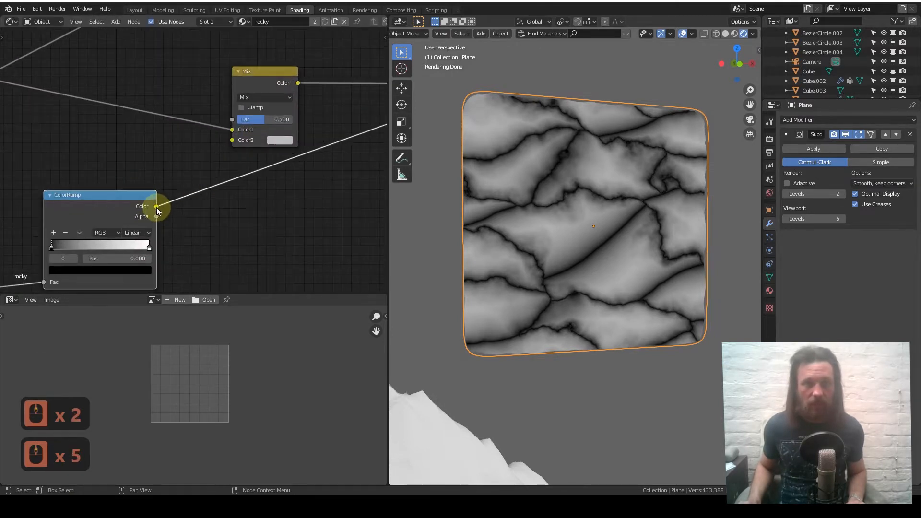
{"action": "left_click_drag", "start_coordinate": [228, 145], "coordinate": [237, 141]}
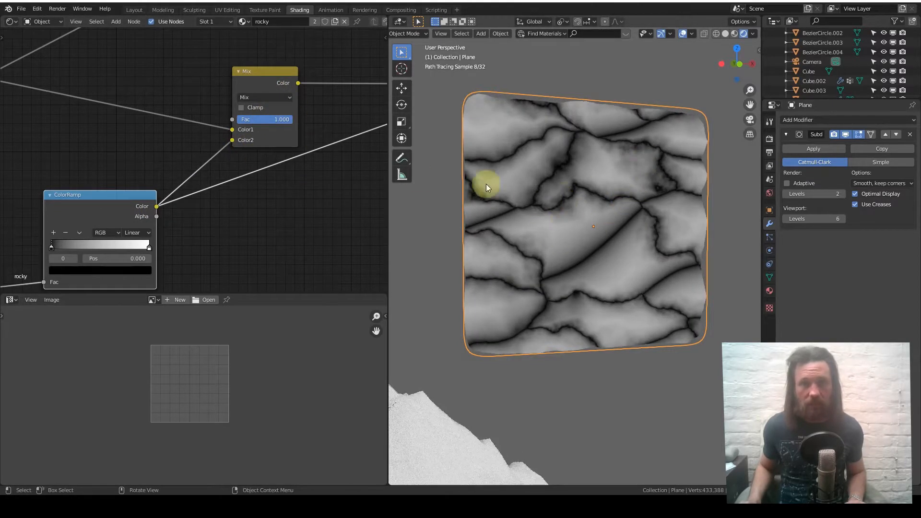
Set the Mix node's blending mode to Multiply and preview its output on the plane
{"action": "left_click", "coordinate": [255, 97]}
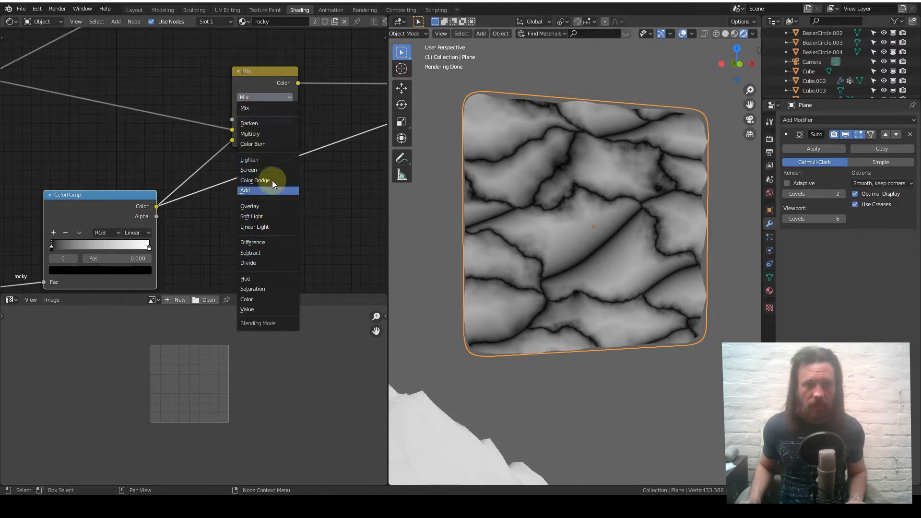
{"action": "left_click", "coordinate": [279, 131]}
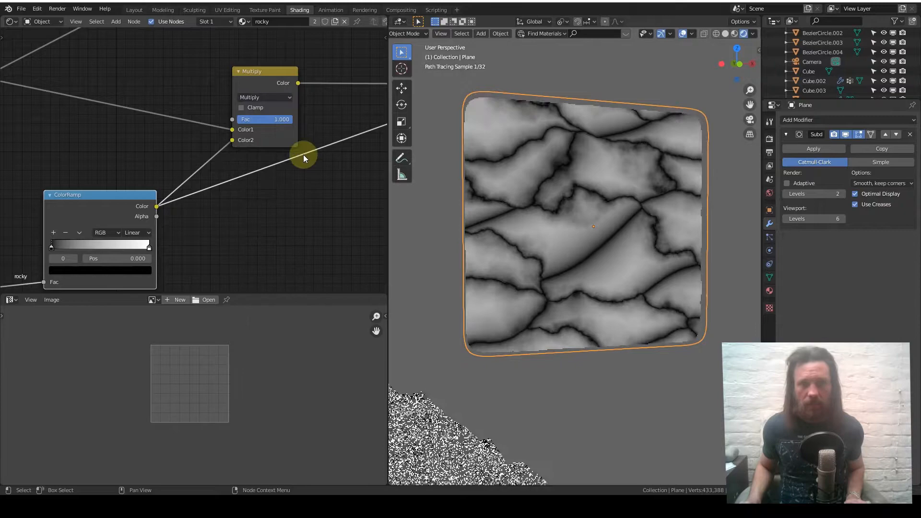
{"action": "left_click", "coordinate": [284, 134], "text": "ctrl+shift"}
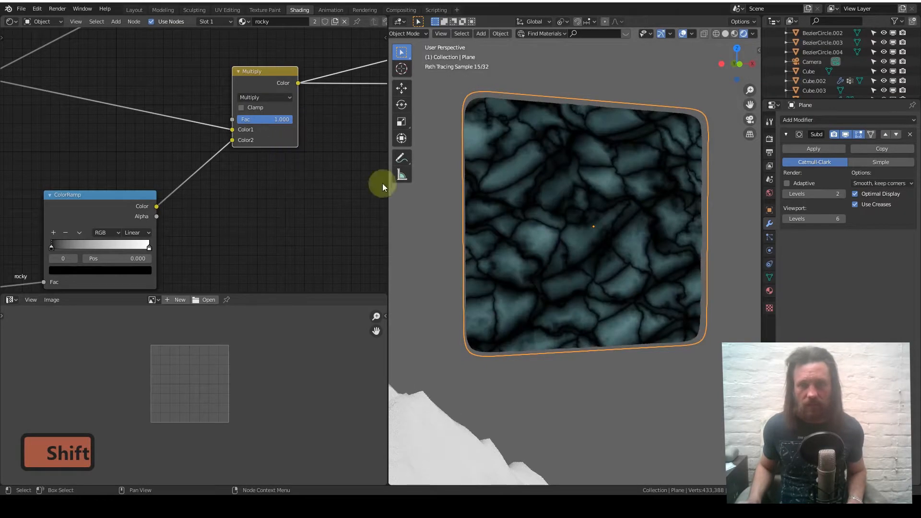
{"action": "mouse_move", "coordinate": [549, 209]}
{"action": "middle_mouse_down"}
{"action": "mouse_move", "coordinate": [523, 213]}
{"action": "mouse_move", "coordinate": [548, 208]}
{"action": "middle_mouse_up"}
{"action": "scroll", "coordinate": [249, 145], "scroll_direction": "down", "scroll_amount": 4}
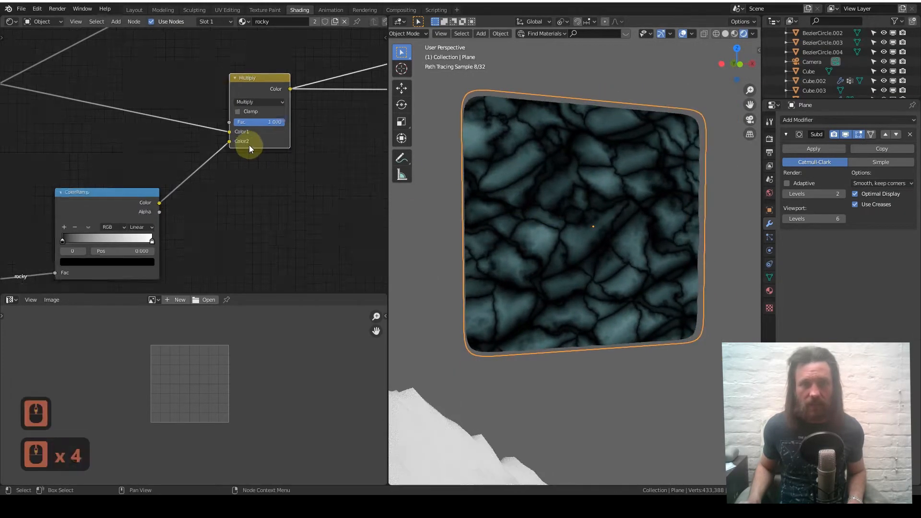
{"action": "scroll", "coordinate": [249, 144], "scroll_direction": "down", "scroll_amount": 10}
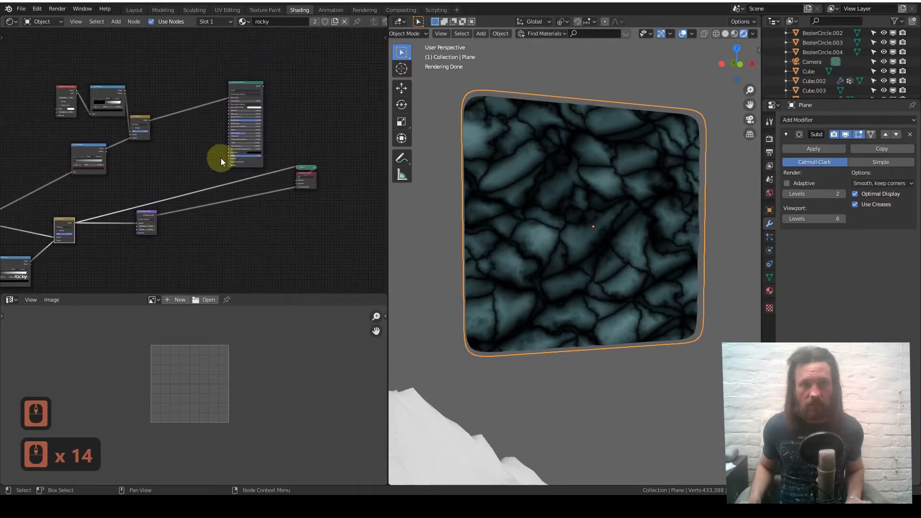
Connect the Principled BSDF back to the Material Output's Surface and inspect the multiplied displacement on the plane
{"action": "left_click", "coordinate": [247, 87], "text": "ctrl+shift"}
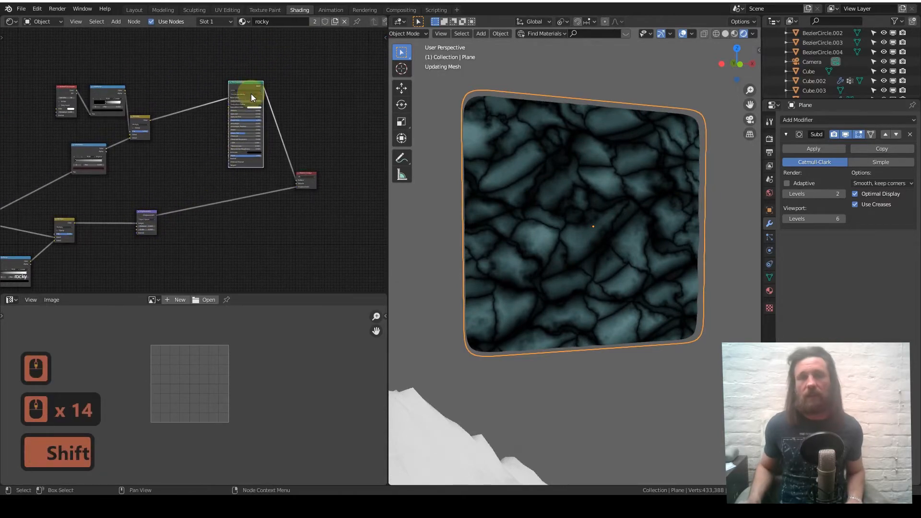
{"action": "scroll", "coordinate": [590, 256], "scroll_direction": "up", "scroll_amount": 3}
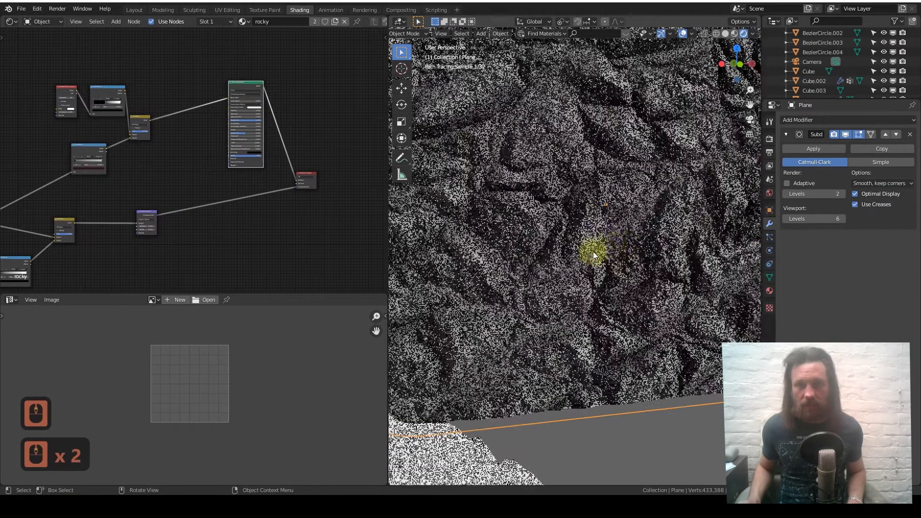
{"action": "middle_click_drag", "start_coordinate": [592, 231], "coordinate": [575, 222]}
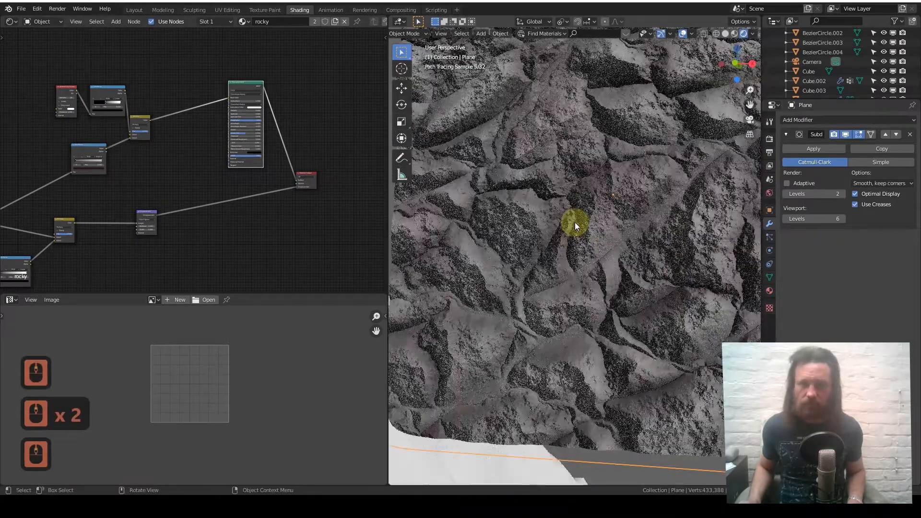
{"action": "scroll", "coordinate": [575, 223], "scroll_direction": "down", "scroll_amount": 6}
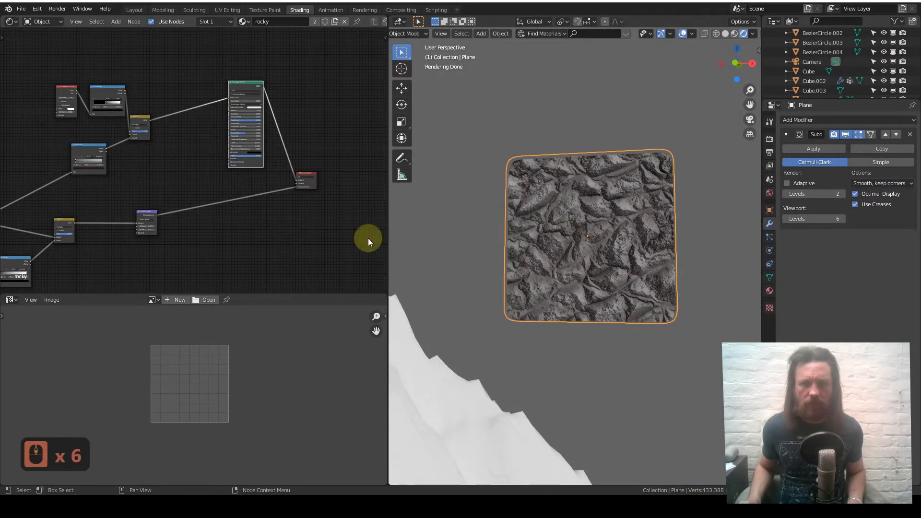
{"action": "scroll", "coordinate": [596, 256], "scroll_direction": "up", "scroll_amount": 4}
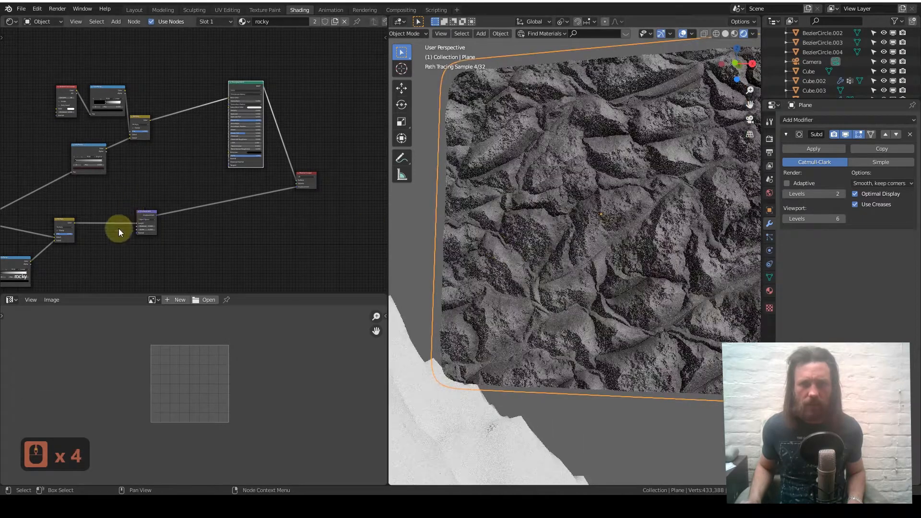
Set the Scale of the second, stretched Voronoi Texture to 0.5
{"action": "scroll", "coordinate": [119, 228], "scroll_direction": "up", "scroll_amount": 7}
{"action": "scroll", "coordinate": [216, 173], "scroll_direction": "up", "scroll_amount": 14}
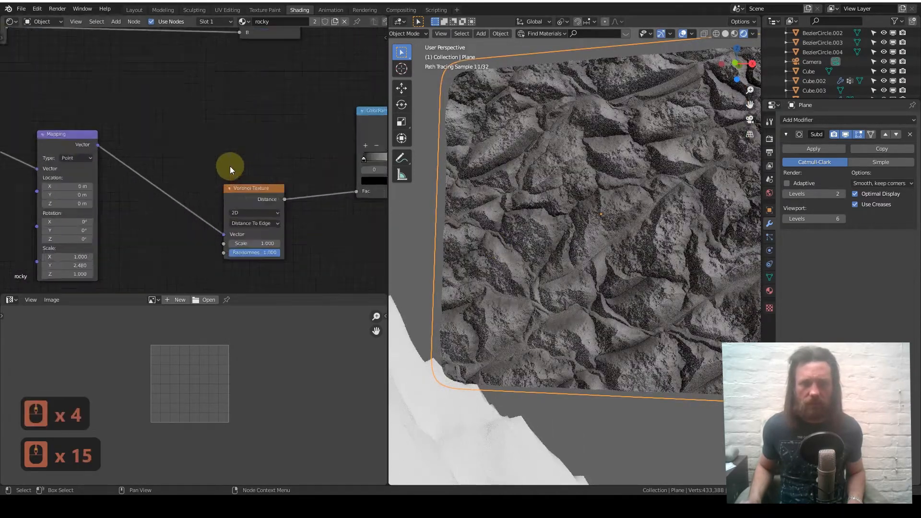
{"action": "left_click", "coordinate": [185, 125]}
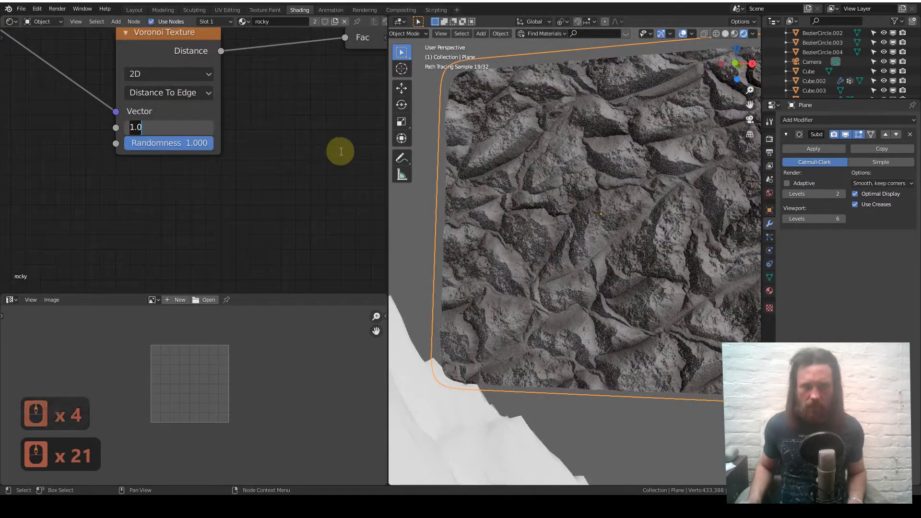
{"action": "left_click", "coordinate": [193, 131]}
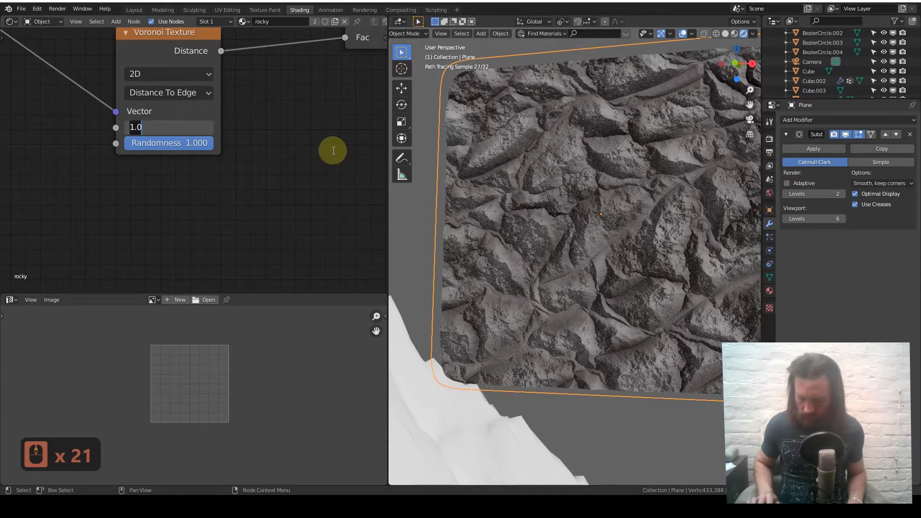
{"action": "type", "text": ".5"}
{"action": "key", "text": "Return"}
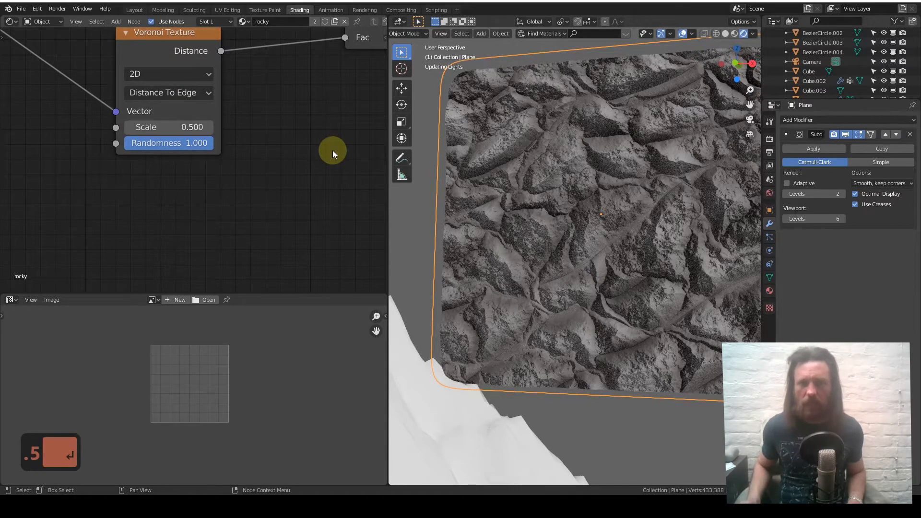
{"action": "scroll", "coordinate": [292, 125], "scroll_direction": "down", "scroll_amount": 6}
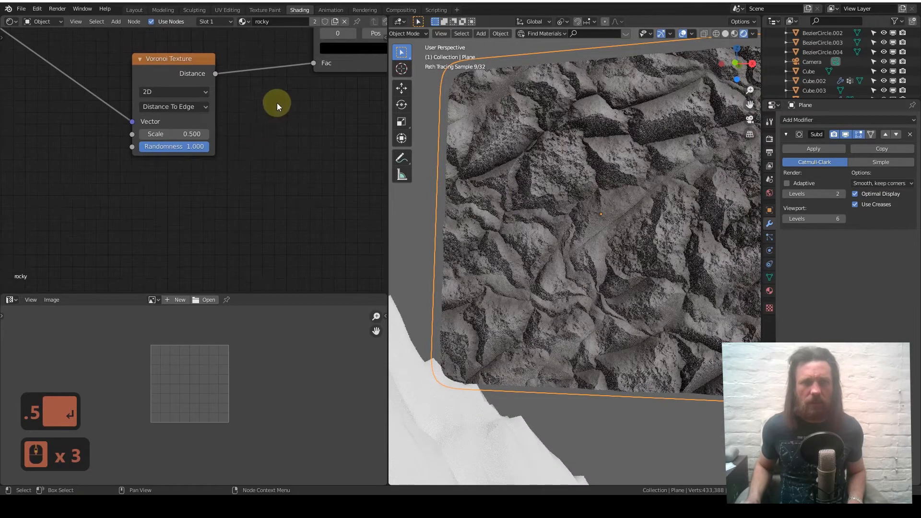
Set the Displacement node's Scale to 0.5 and its Midlevel to 0
{"action": "middle_click_drag", "start_coordinate": [277, 103], "coordinate": [269, 99]}
{"action": "scroll", "coordinate": [270, 98], "scroll_direction": "down", "scroll_amount": 10}
{"action": "scroll", "coordinate": [279, 97], "scroll_direction": "down", "scroll_amount": 5}
{"action": "scroll", "coordinate": [257, 144], "scroll_direction": "up", "scroll_amount": 15}
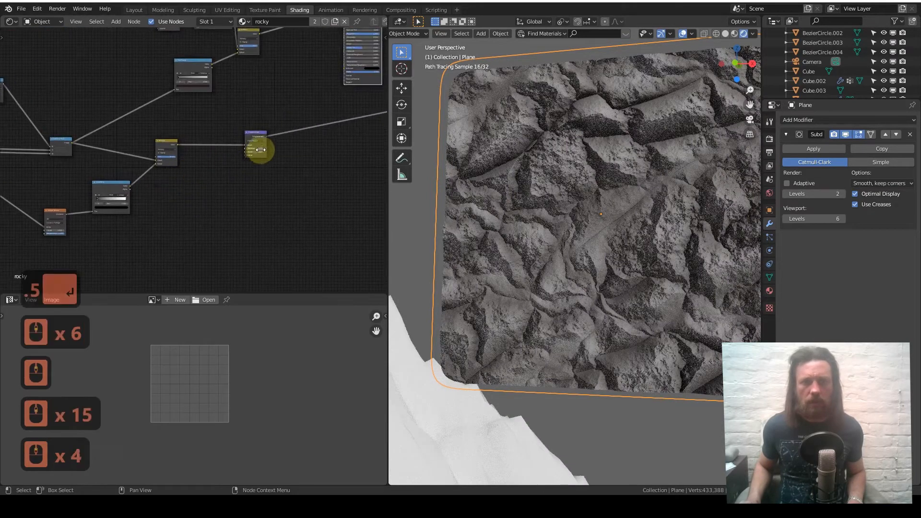
{"action": "scroll", "coordinate": [191, 168], "scroll_direction": "up", "scroll_amount": 2}
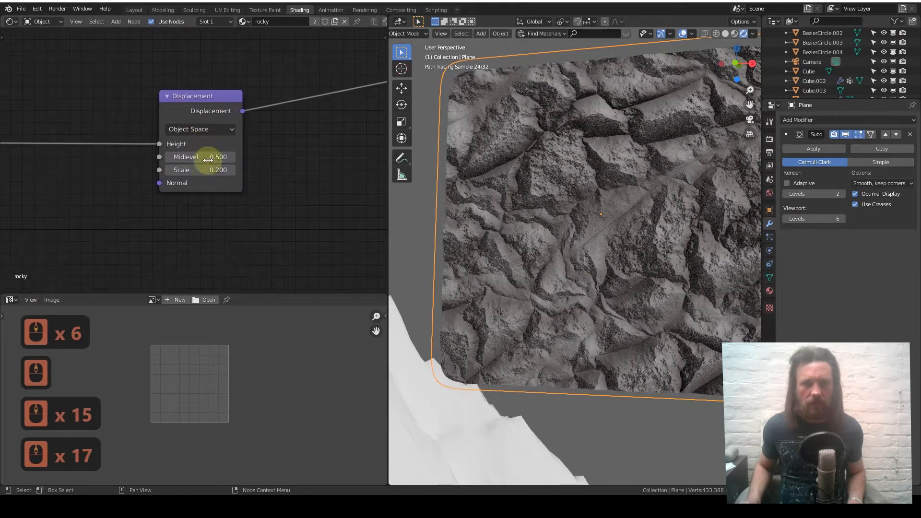
{"action": "left_click", "coordinate": [223, 170]}
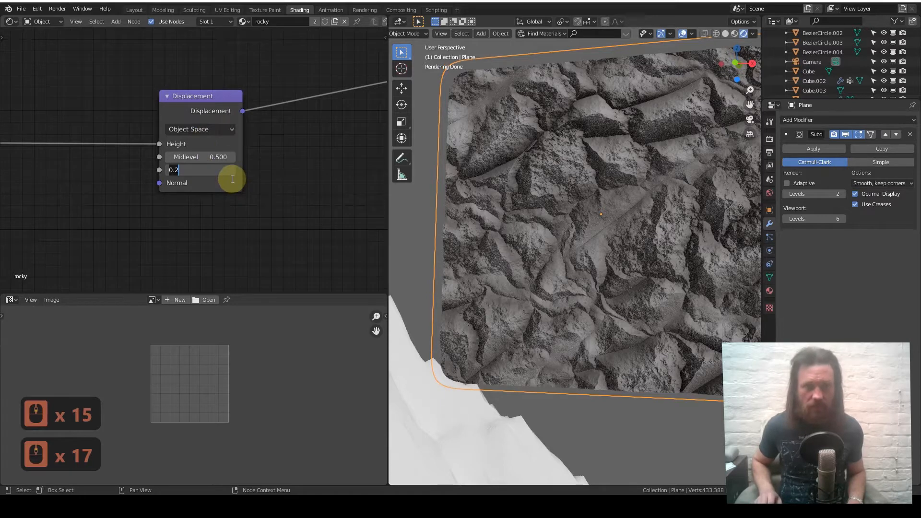
{"action": "type", "text": ".5"}
{"action": "key", "text": "Return"}
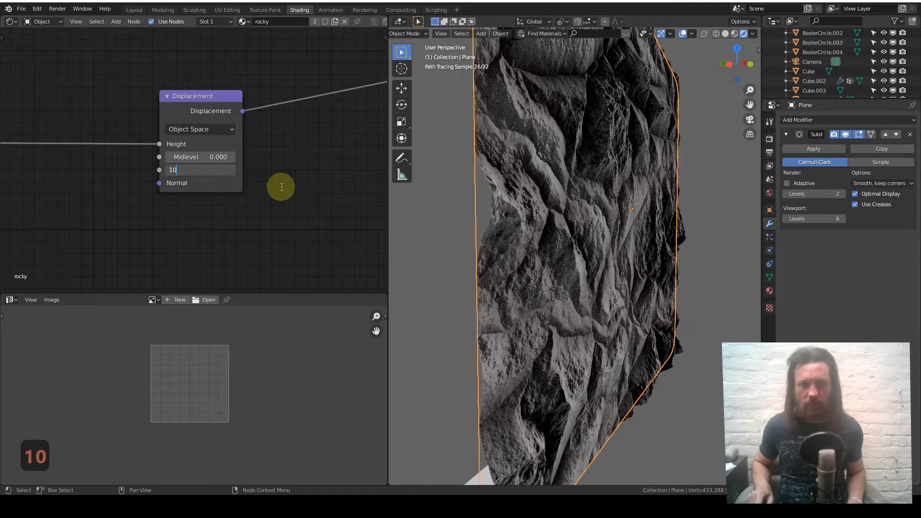
Try Scale values of 10, 7 and 4 on the Displacement node
{"action": "key", "text": "Return"}
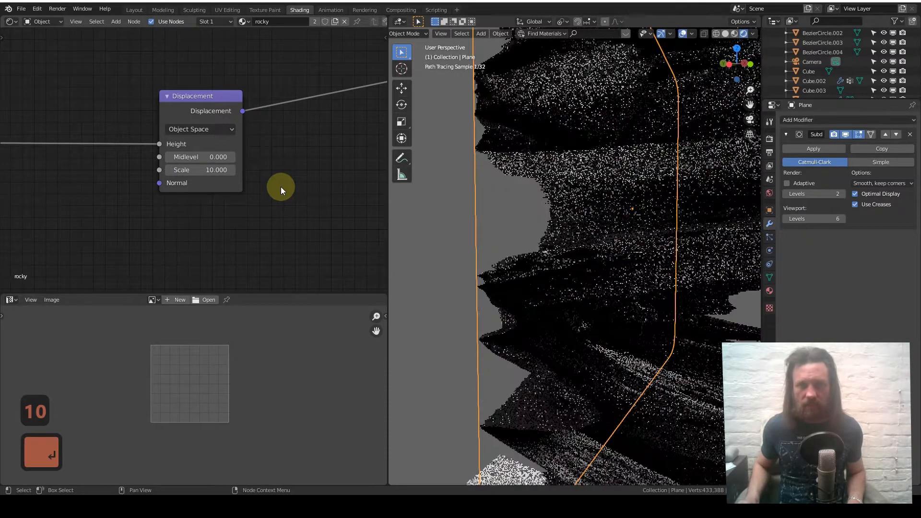
{"action": "left_click", "coordinate": [215, 173]}
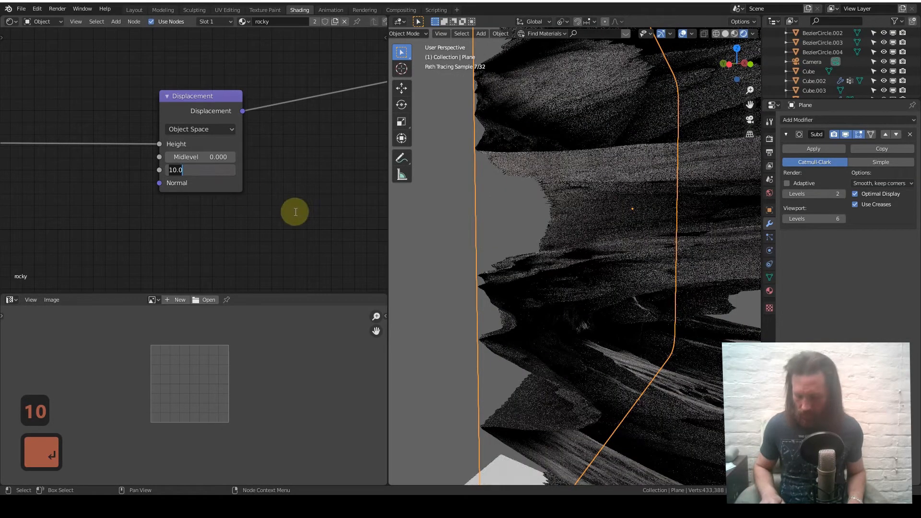
{"action": "type", "text": "7"}
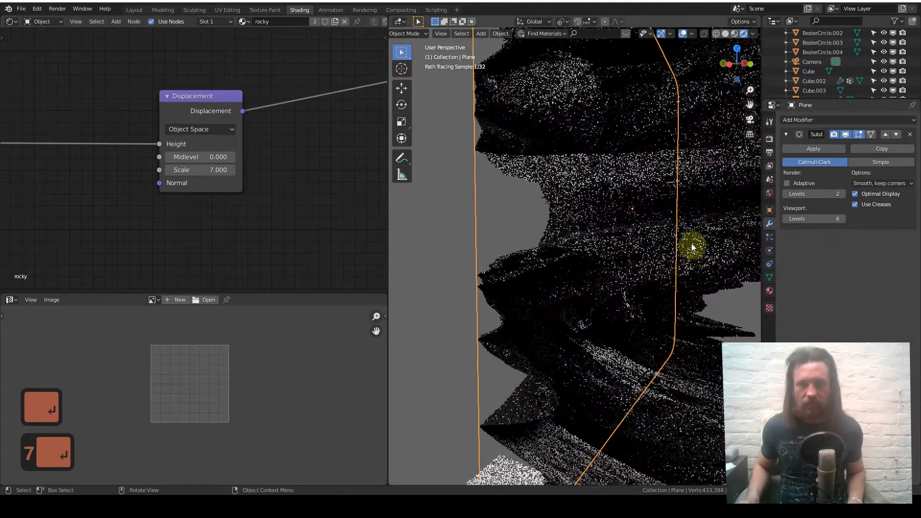
{"action": "left_click", "coordinate": [192, 170]}
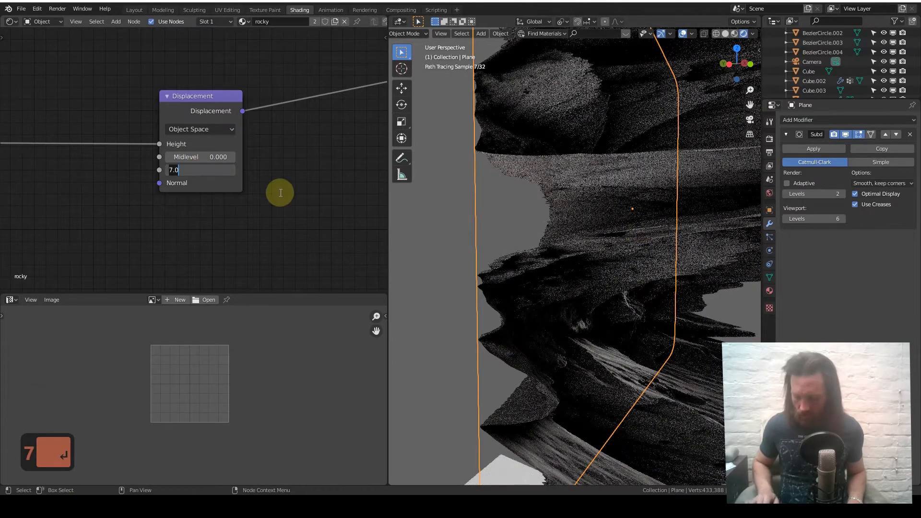
{"action": "type", "text": "4"}
{"action": "key", "text": "Return"}
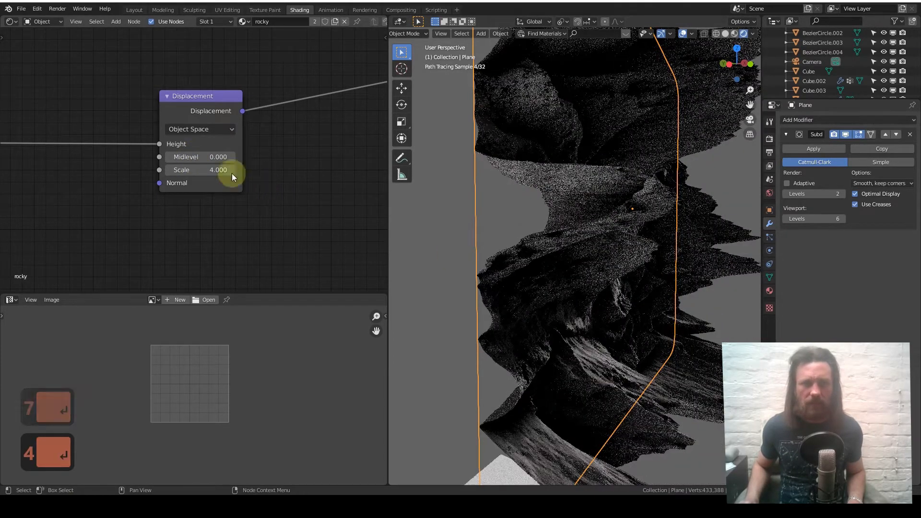
Set the Displacement node's Scale to 2
{"action": "left_click", "coordinate": [232, 175]}
{"action": "type", "text": "2"}
{"action": "key", "text": "Return"}
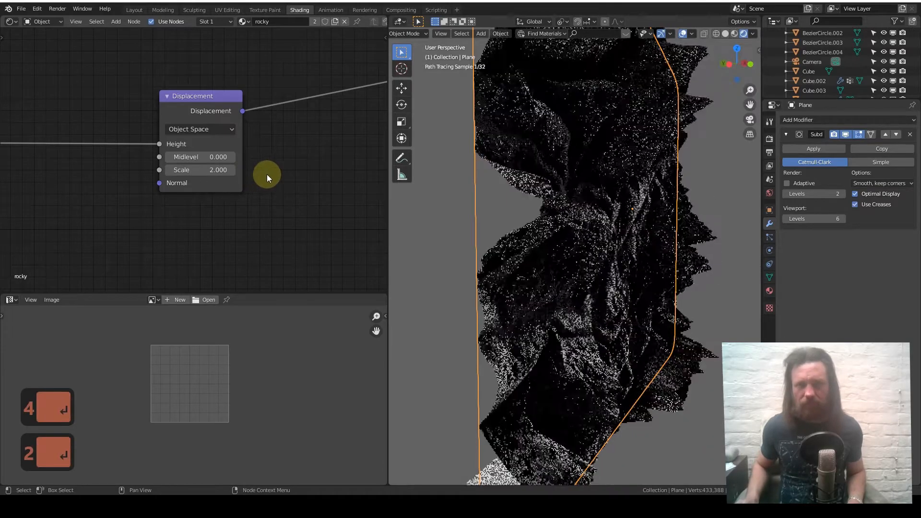
Examine the displaced plane's rock relief up close, from a distance and from different angles
{"action": "scroll", "coordinate": [510, 173], "scroll_direction": "up", "scroll_amount": 3}
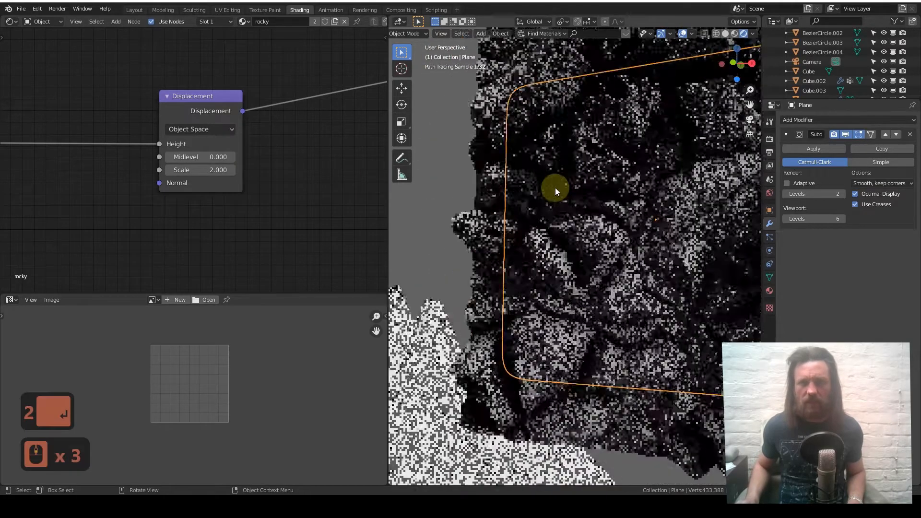
{"action": "scroll", "coordinate": [556, 189], "scroll_direction": "down", "scroll_amount": 3}
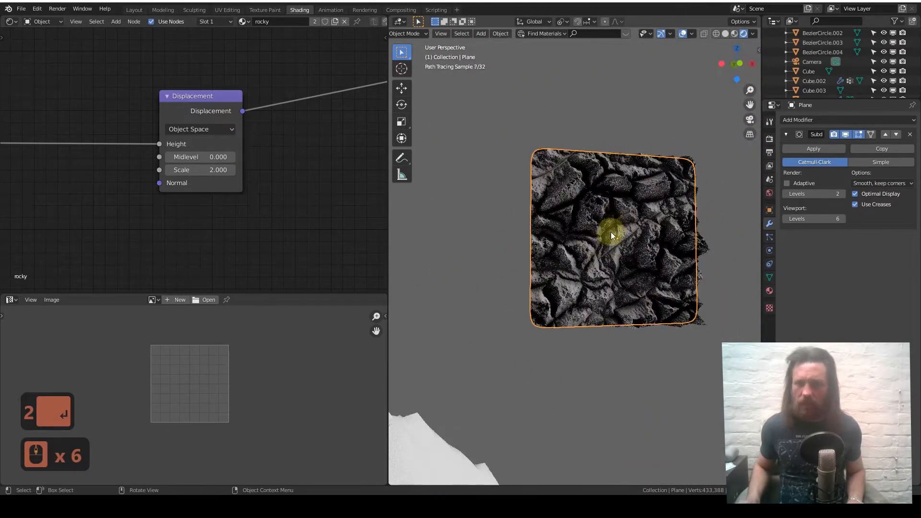
{"action": "scroll", "coordinate": [614, 238], "scroll_direction": "up", "scroll_amount": 3}
{"action": "middle_click_drag", "start_coordinate": [639, 251], "coordinate": [572, 248], "text": "shift"}
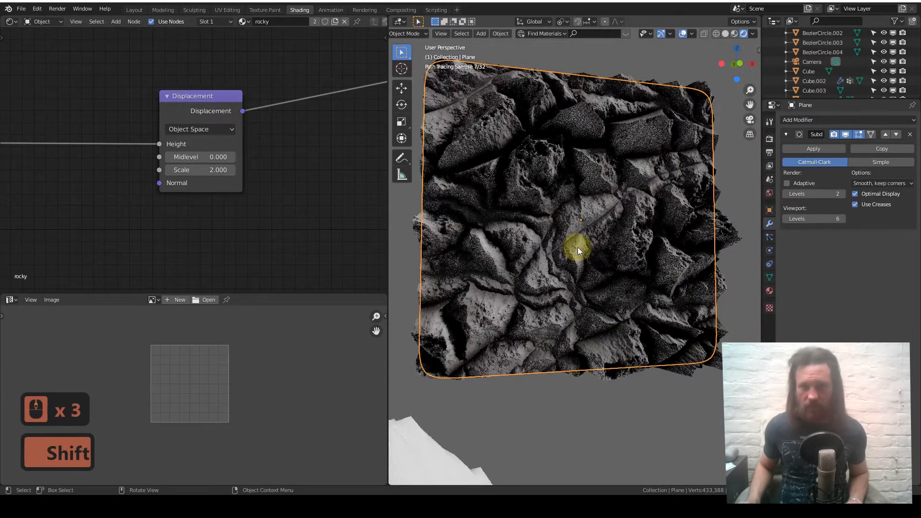
{"action": "middle_click_drag", "start_coordinate": [575, 249], "coordinate": [566, 243]}
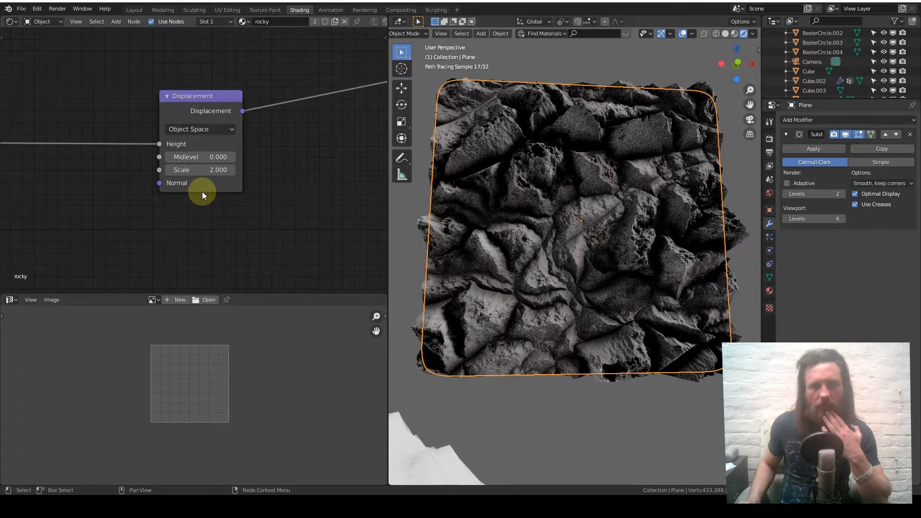
{"action": "scroll", "coordinate": [548, 211], "scroll_direction": "down", "scroll_amount": 3}
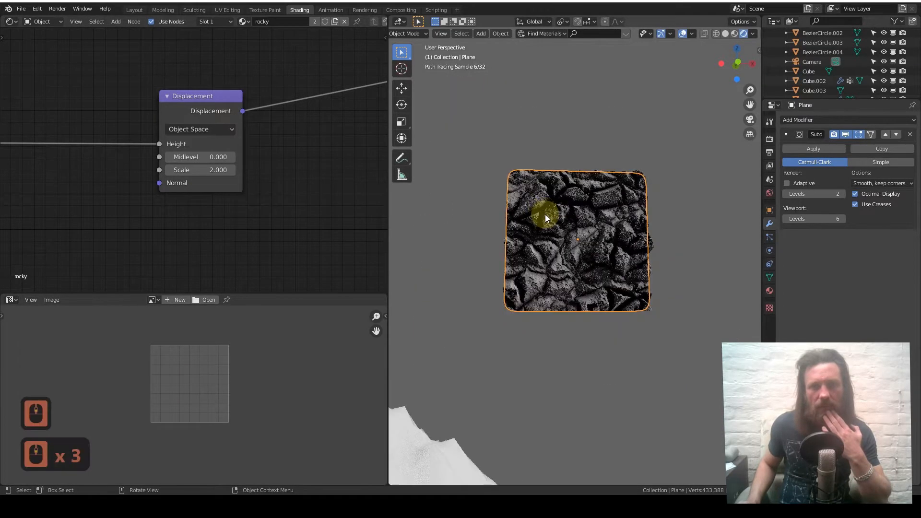
{"action": "mouse_move", "coordinate": [546, 217]}
{"action": "middle_mouse_down"}
{"action": "mouse_move", "coordinate": [535, 231]}
{"action": "mouse_move", "coordinate": [553, 231]}
{"action": "middle_mouse_up"}
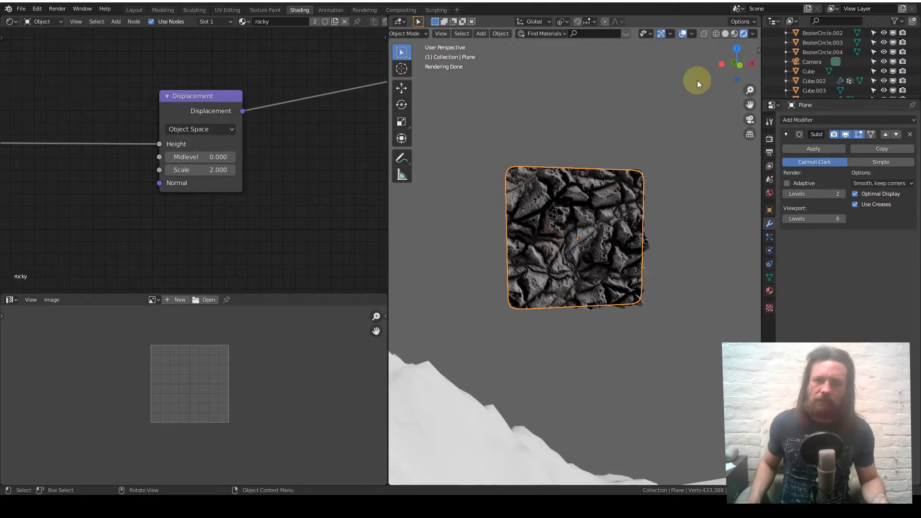
Show the plane in solid shading, enter Edit Mode and select only the edge loop along its right border
{"action": "left_click", "coordinate": [727, 34]}
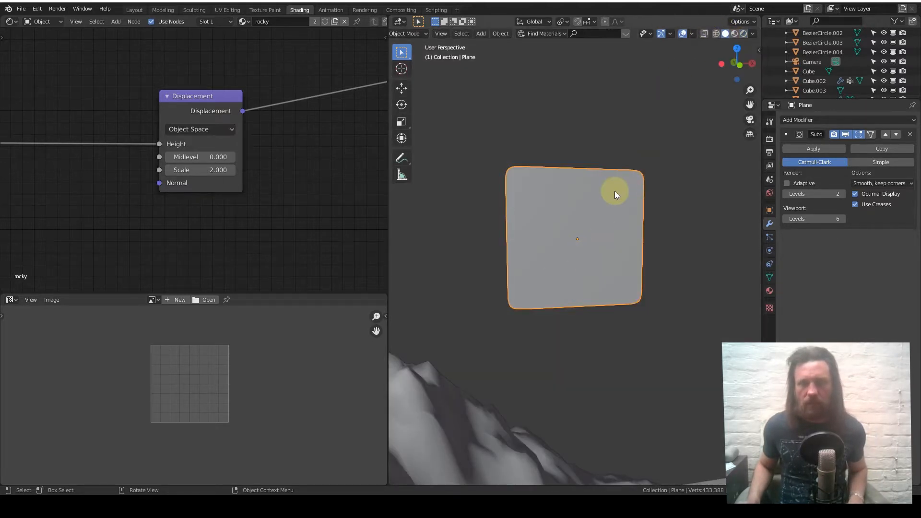
{"action": "key", "text": "Tab"}
{"action": "middle_click_drag", "start_coordinate": [626, 214], "coordinate": [566, 171], "text": "shift"}
{"action": "scroll", "coordinate": [592, 163], "scroll_direction": "up", "scroll_amount": 2}
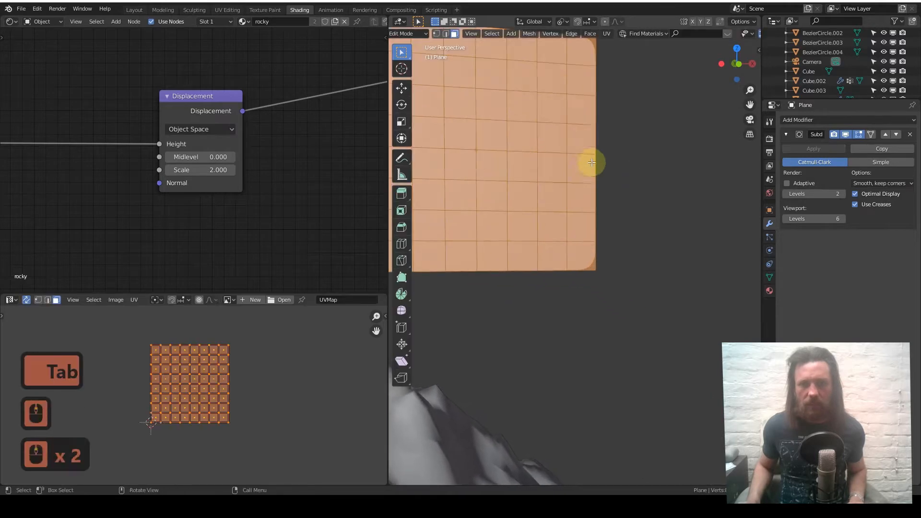
{"action": "key", "text": "alt+a"}
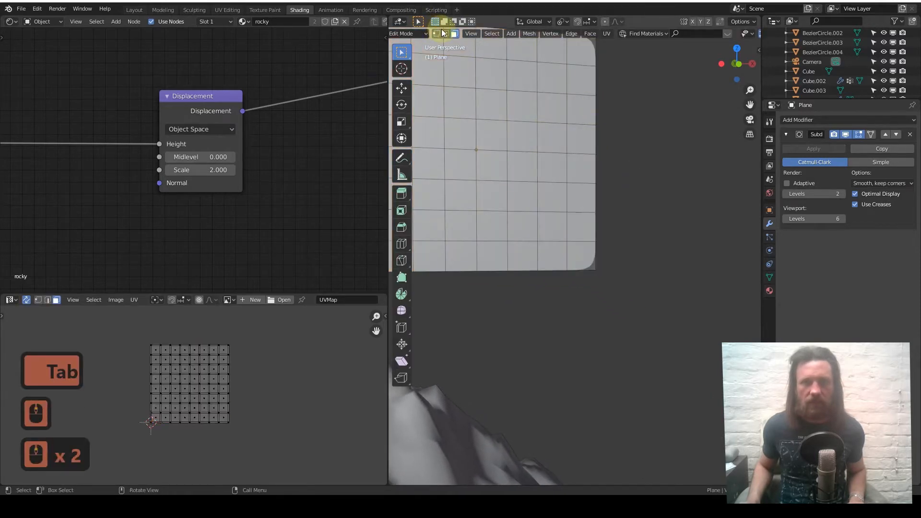
{"action": "key", "text": "2"}
{"action": "left_click", "coordinate": [595, 77], "text": "alt"}
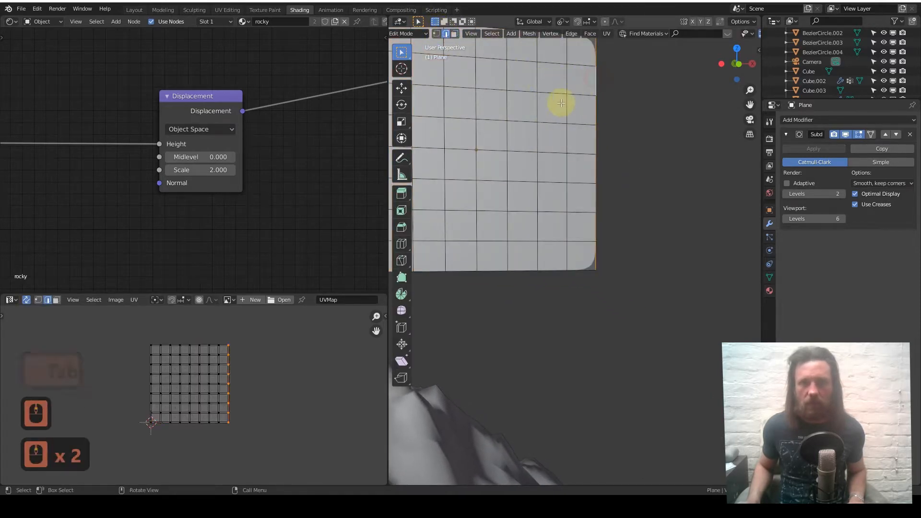
{"action": "key", "text": "KP_1"}
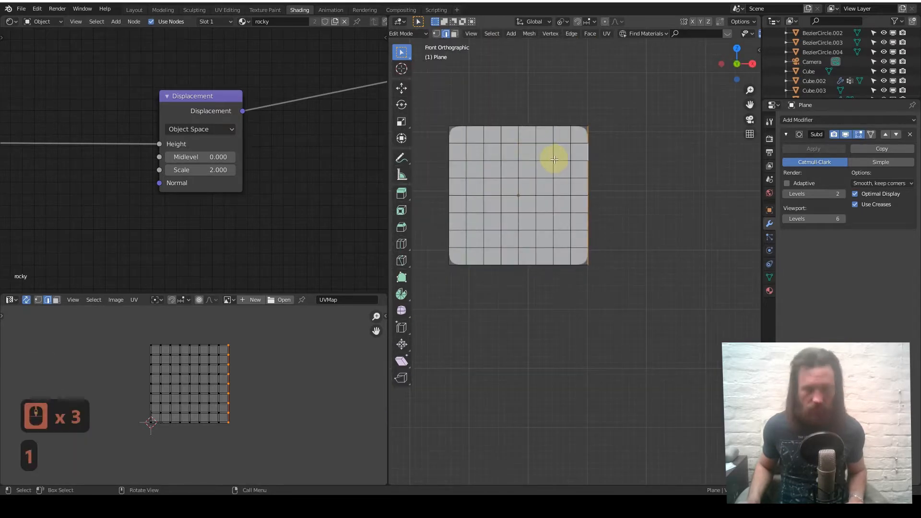
{"action": "key", "text": "e"}
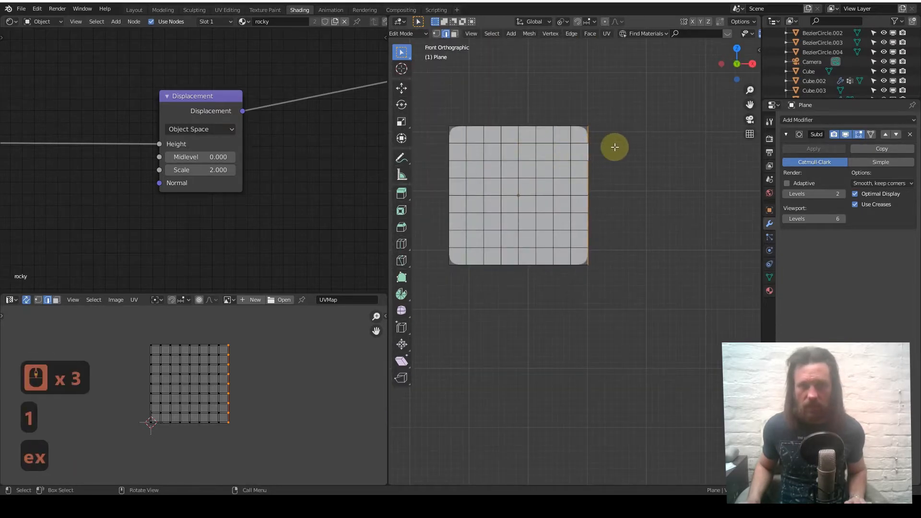
{"action": "key", "text": "x"}
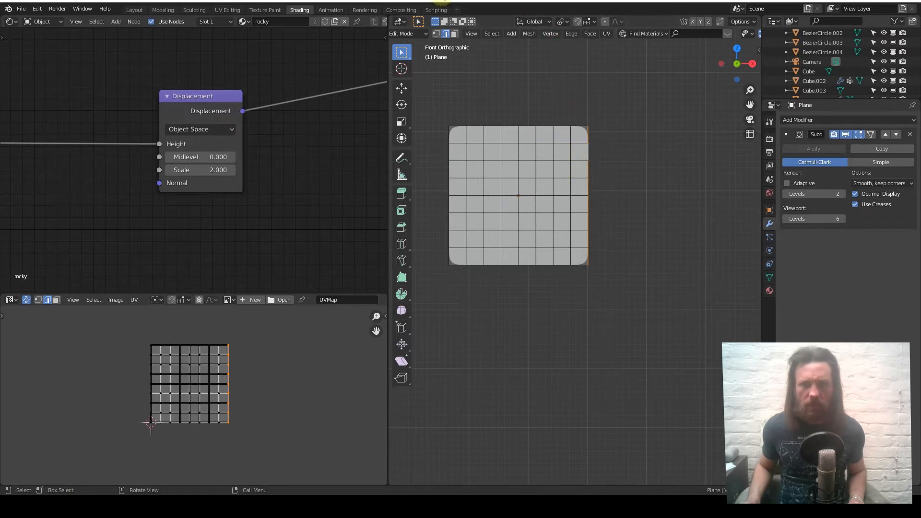
{"action": "left_click", "coordinate": [402, 9]}
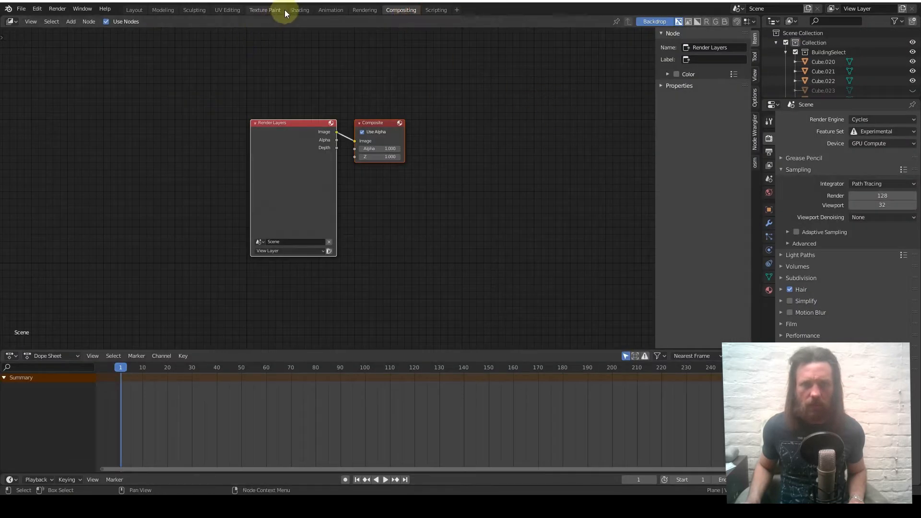
{"action": "left_click", "coordinate": [299, 10]}
Widen the plane by extruding its selected border edge loop five times in succession along the X axis, and return to Object Mode
{"action": "mouse_move", "coordinate": [545, 142]}
{"action": "middle_mouse_down"}
{"action": "mouse_move", "coordinate": [534, 169]}
{"action": "mouse_move", "coordinate": [631, 160]}
{"action": "middle_mouse_up"}
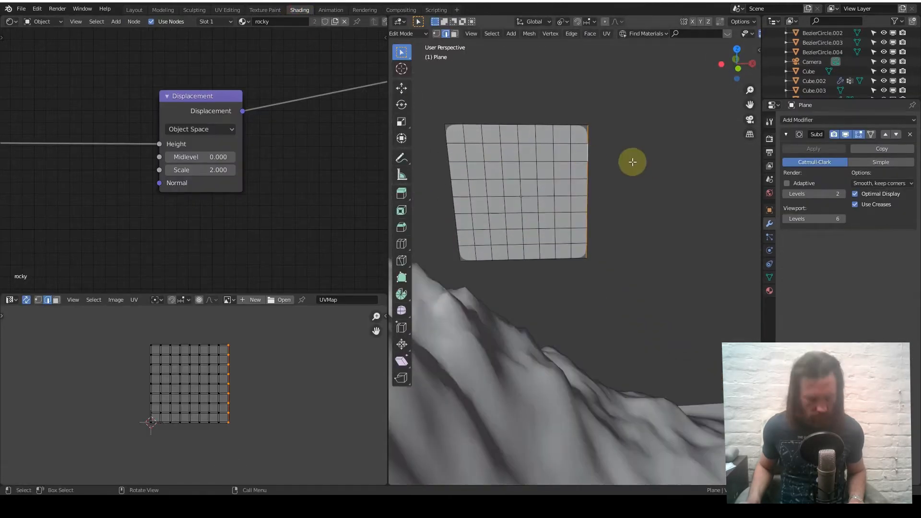
{"action": "key", "text": "g"}
{"action": "key", "text": "x"}
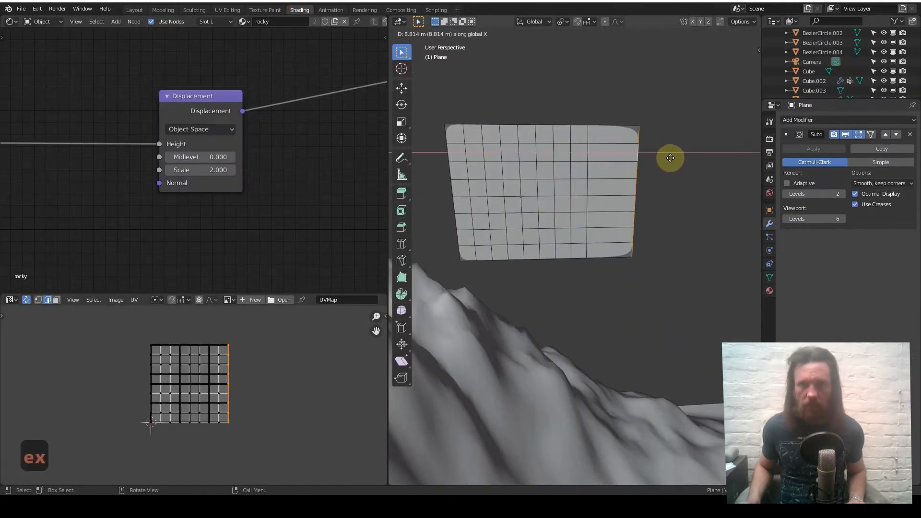
{"action": "left_click", "coordinate": [654, 158]}
{"action": "key", "text": "e"}
{"action": "key", "text": "x"}
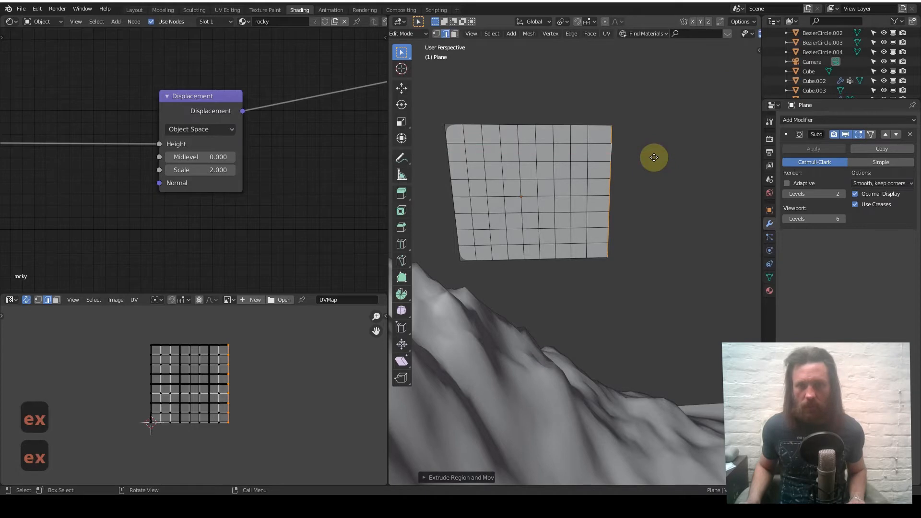
{"action": "left_click", "coordinate": [675, 155]}
{"action": "key", "text": "e"}
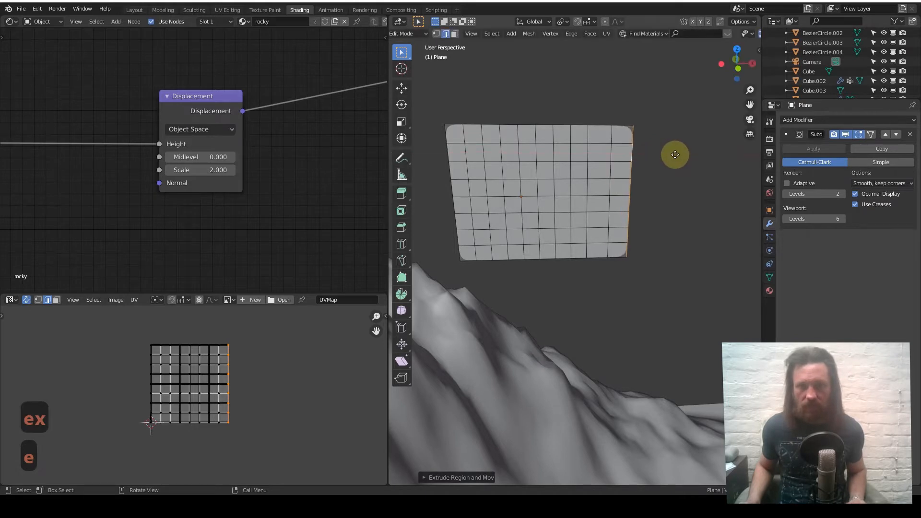
{"action": "left_click", "coordinate": [692, 154]}
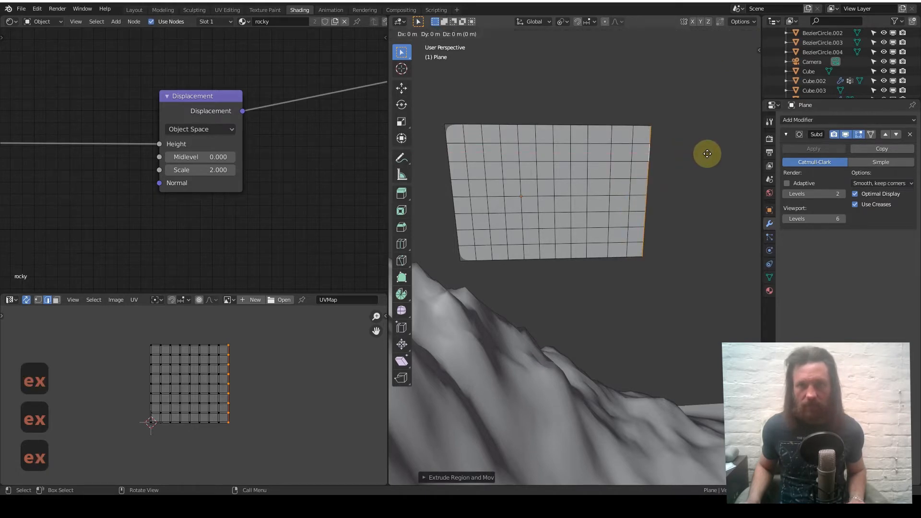
{"action": "key", "text": "e"}
{"action": "key", "text": "x"}
{"action": "left_click", "coordinate": [715, 152]}
{"action": "key", "text": "e"}
{"action": "key", "text": "x"}
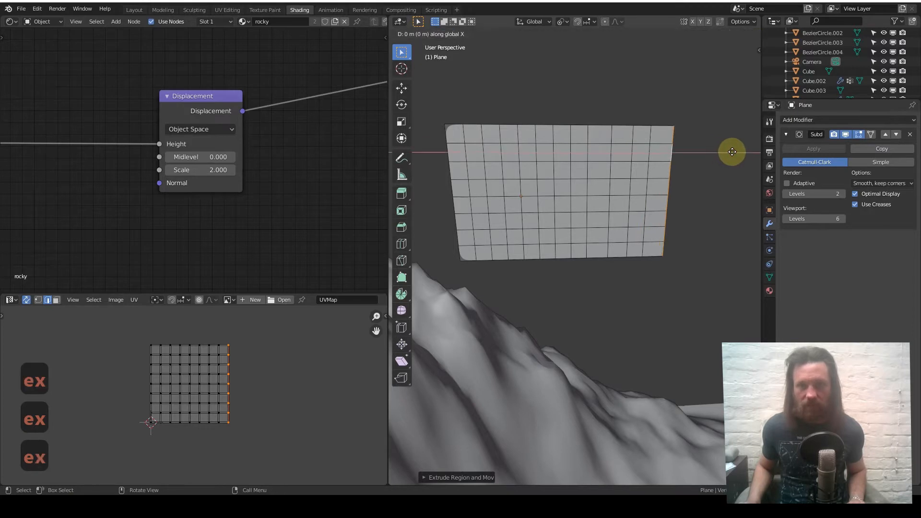
{"action": "left_click", "coordinate": [735, 150]}
{"action": "key", "text": "Tab"}
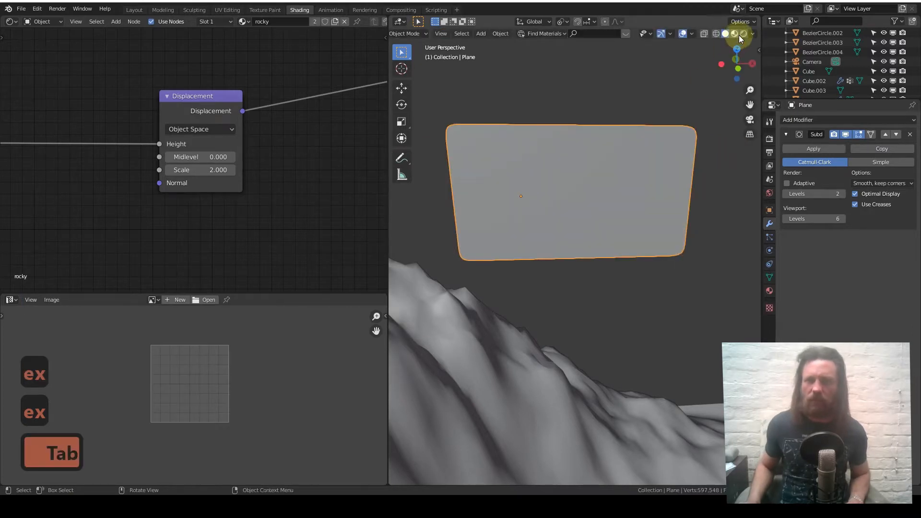
Show the widened plane in rendered shading and examine its rock relief from several angles alongside the rocky node tree
{"action": "left_click", "coordinate": [741, 35]}
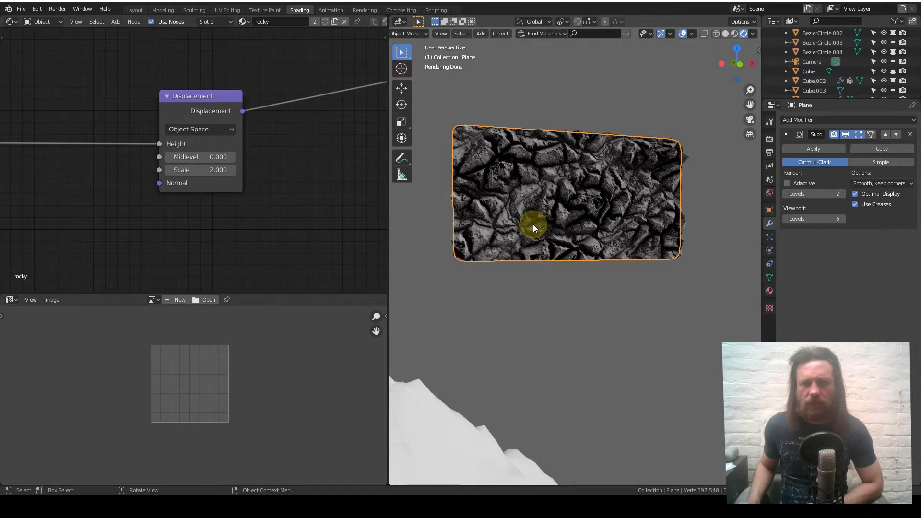
{"action": "scroll", "coordinate": [277, 234], "scroll_direction": "down", "scroll_amount": 6}
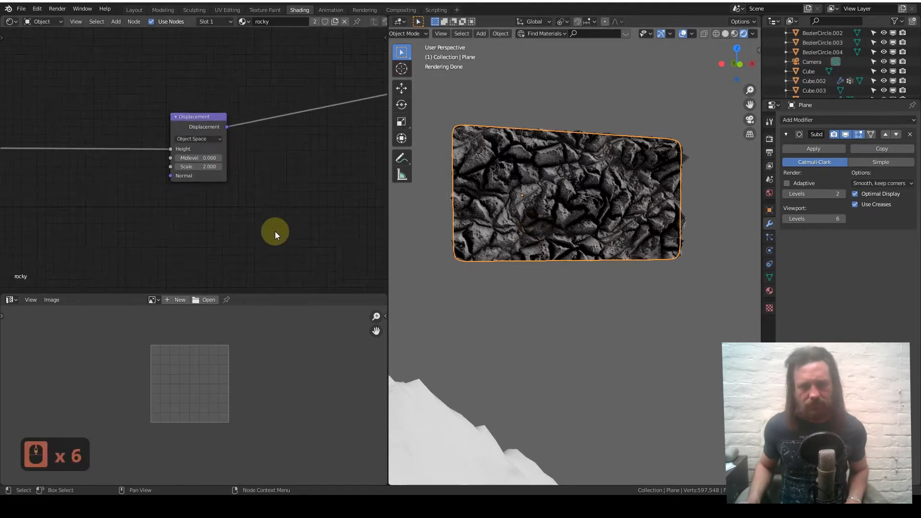
{"action": "scroll", "coordinate": [275, 231], "scroll_direction": "down", "scroll_amount": 20}
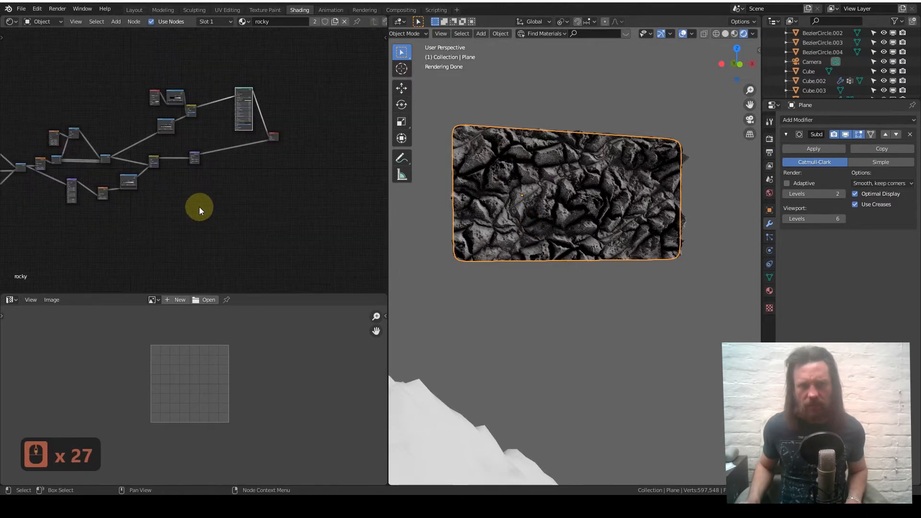
{"action": "middle_click_drag", "start_coordinate": [200, 207], "coordinate": [273, 209]}
{"action": "middle_click_drag", "start_coordinate": [82, 186], "coordinate": [149, 181]}
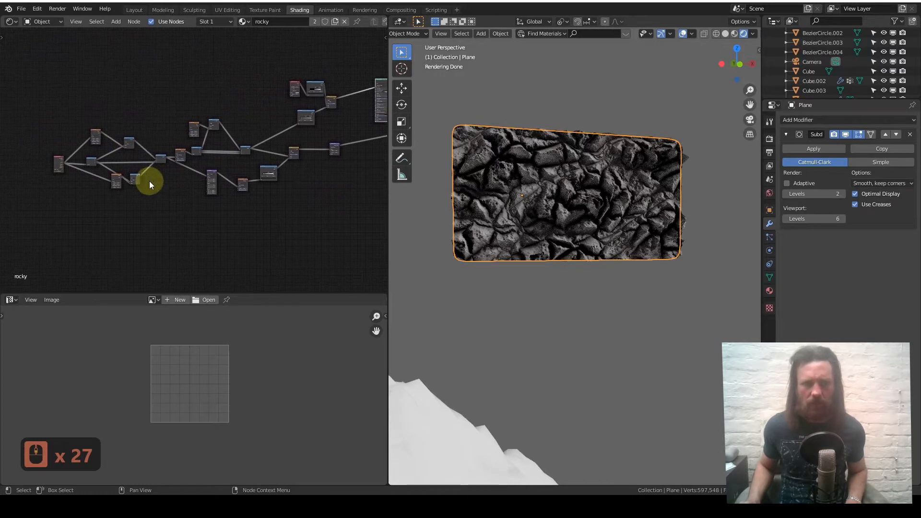
{"action": "middle_click_drag", "start_coordinate": [194, 211], "coordinate": [170, 207]}
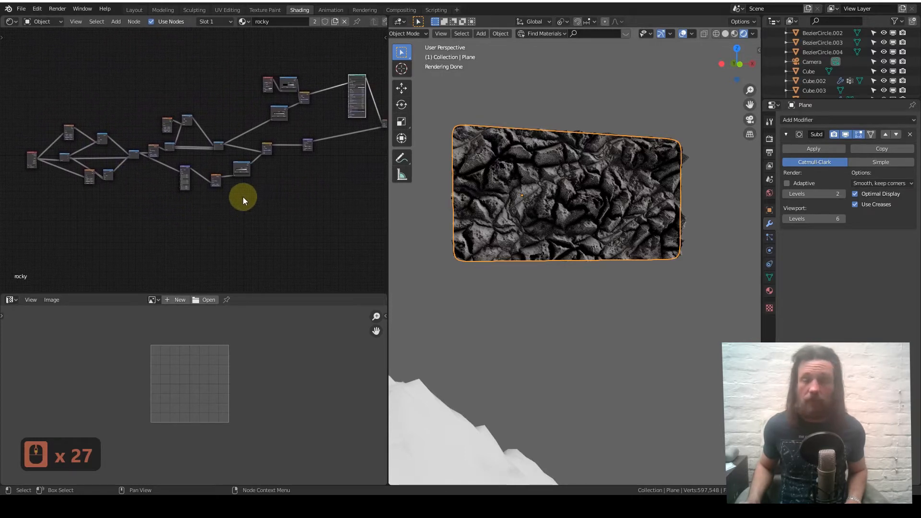
{"action": "middle_click_drag", "start_coordinate": [243, 196], "coordinate": [177, 205]}
{"action": "middle_click_drag", "start_coordinate": [258, 172], "coordinate": [243, 194]}
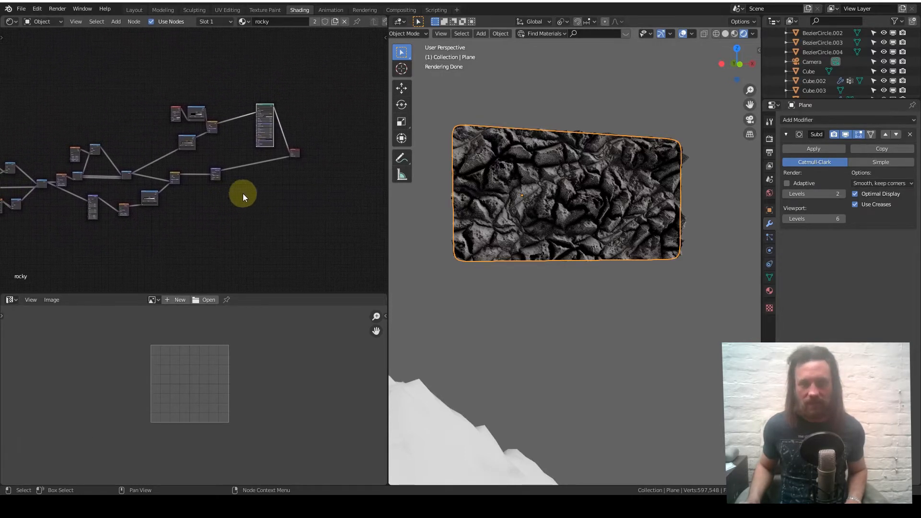
{"action": "scroll", "coordinate": [255, 195], "scroll_direction": "up", "scroll_amount": 10}
{"action": "mouse_move", "coordinate": [483, 223]}
{"action": "middle_mouse_down"}
{"action": "mouse_move", "coordinate": [549, 228]}
{"action": "mouse_move", "coordinate": [516, 170]}
{"action": "mouse_move", "coordinate": [577, 225]}
{"action": "middle_mouse_up"}
{"action": "scroll", "coordinate": [540, 219], "scroll_direction": "up", "scroll_amount": 3}
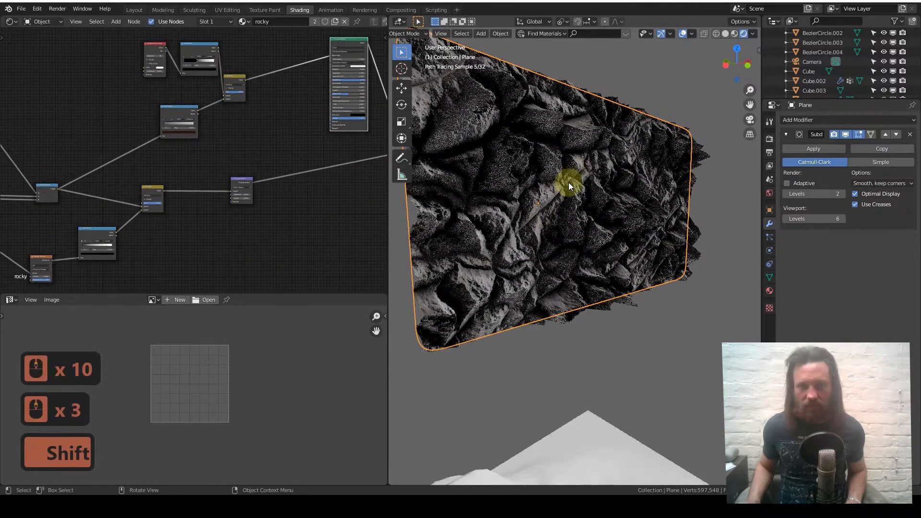
{"action": "mouse_move", "coordinate": [567, 150]}
{"action": "middle_mouse_down"}
{"action": "mouse_move", "coordinate": [541, 152]}
{"action": "mouse_move", "coordinate": [596, 236]}
{"action": "middle_mouse_up"}
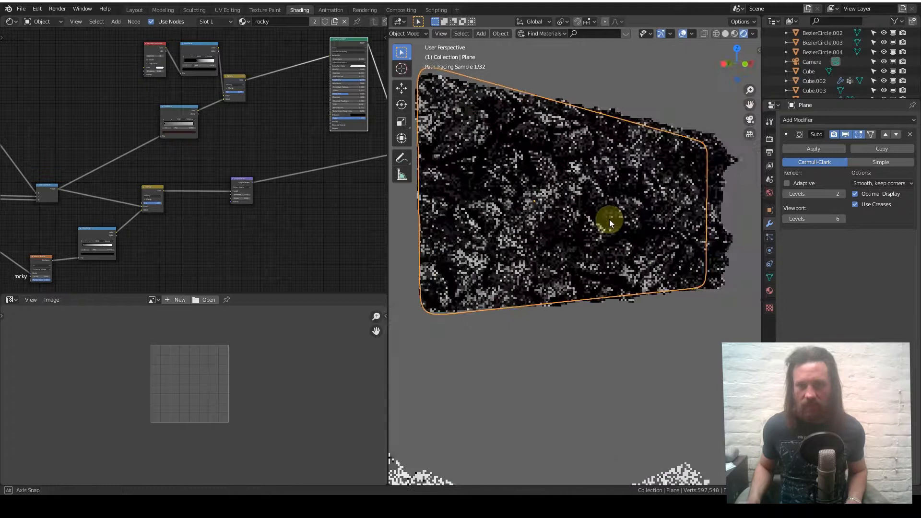
{"action": "middle_click_drag", "start_coordinate": [606, 218], "coordinate": [590, 220]}
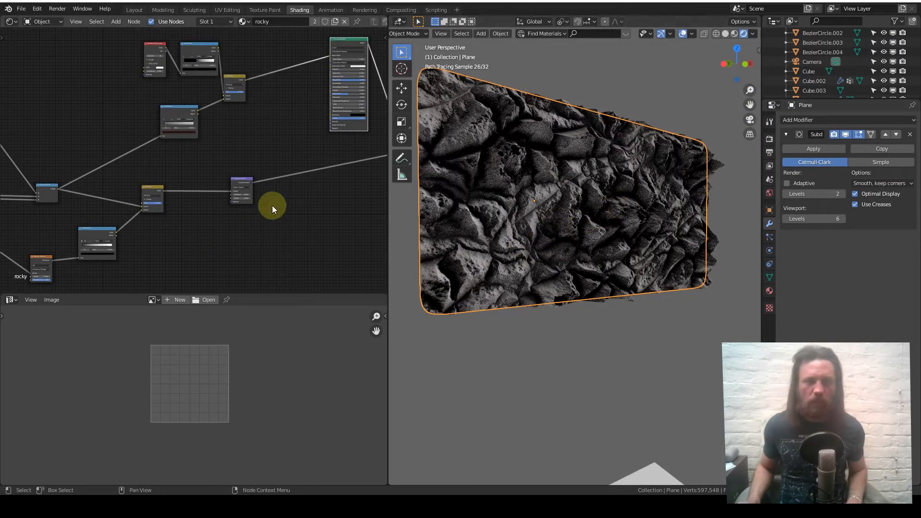
{"action": "scroll", "coordinate": [272, 205], "scroll_direction": "down", "scroll_amount": 5}
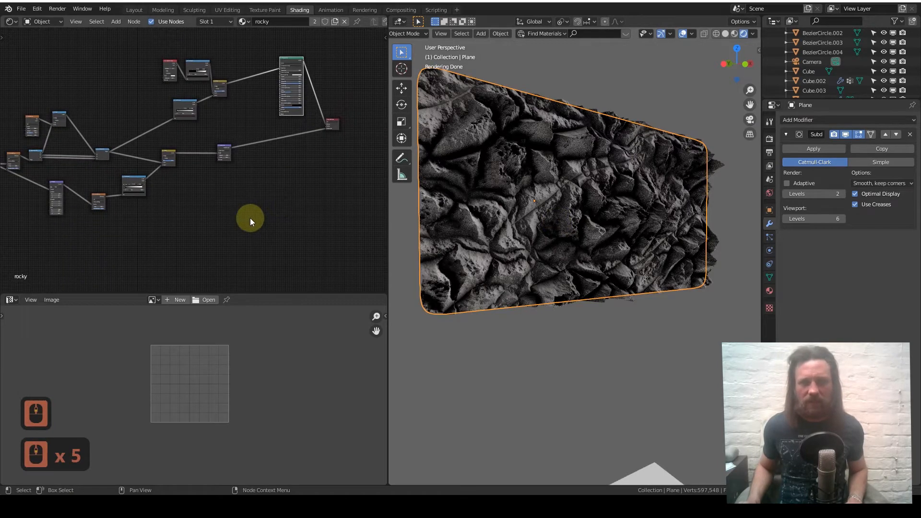
{"action": "scroll", "coordinate": [249, 218], "scroll_direction": "up", "scroll_amount": 4}
{"action": "middle_click_drag", "start_coordinate": [250, 217], "coordinate": [266, 168]}
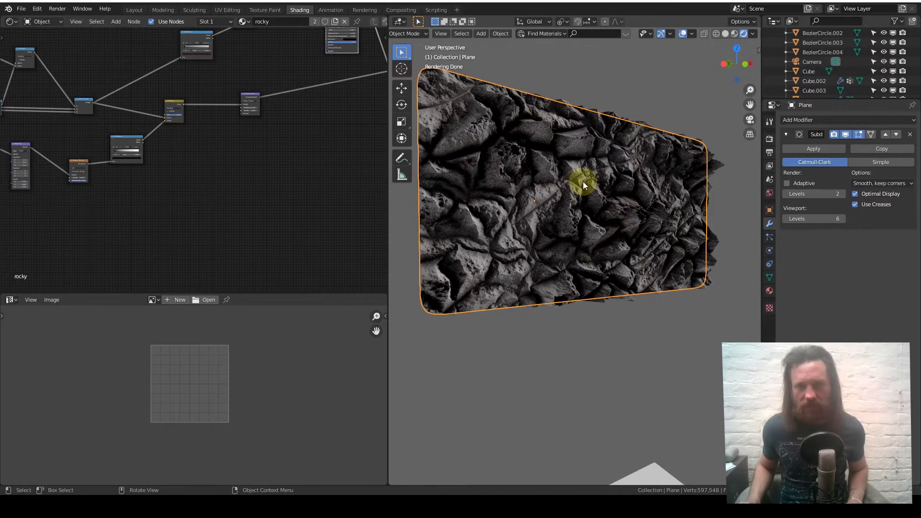
Preview the output of the Multiply node on the plane, followed by the output of the stretched Voronoi layer's ColorRamp
{"action": "scroll", "coordinate": [249, 168], "scroll_direction": "up", "scroll_amount": 11}
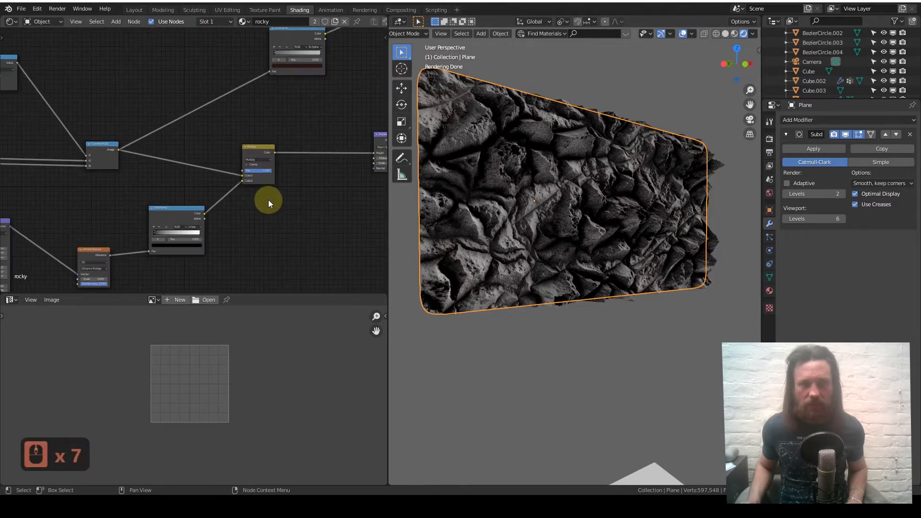
{"action": "left_click", "coordinate": [295, 147], "text": "ctrl+shift"}
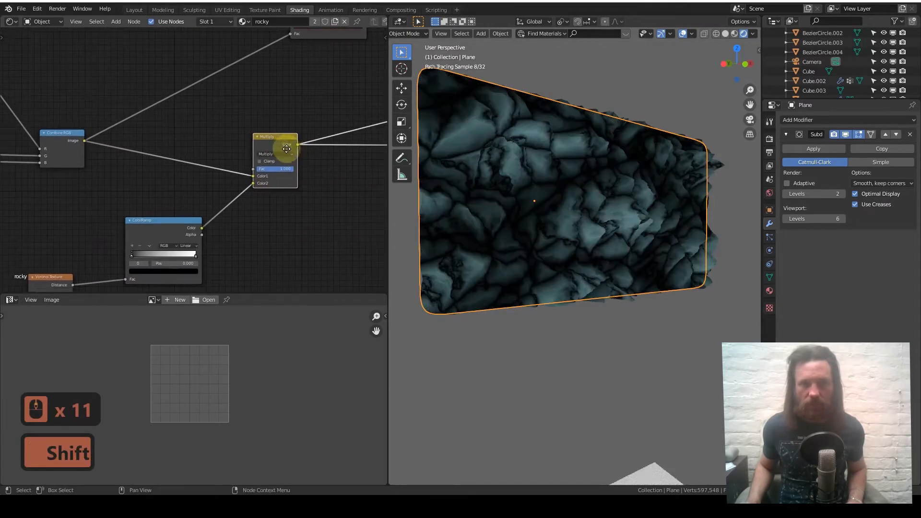
{"action": "middle_click_drag", "start_coordinate": [566, 200], "coordinate": [527, 208]}
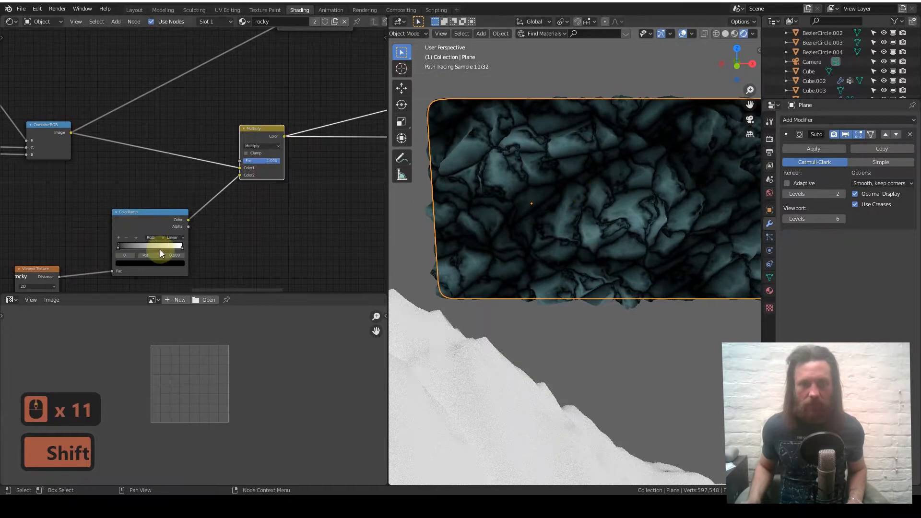
{"action": "middle_click_drag", "start_coordinate": [169, 239], "coordinate": [264, 219]}
{"action": "left_click", "coordinate": [253, 200], "text": "ctrl+shift"}
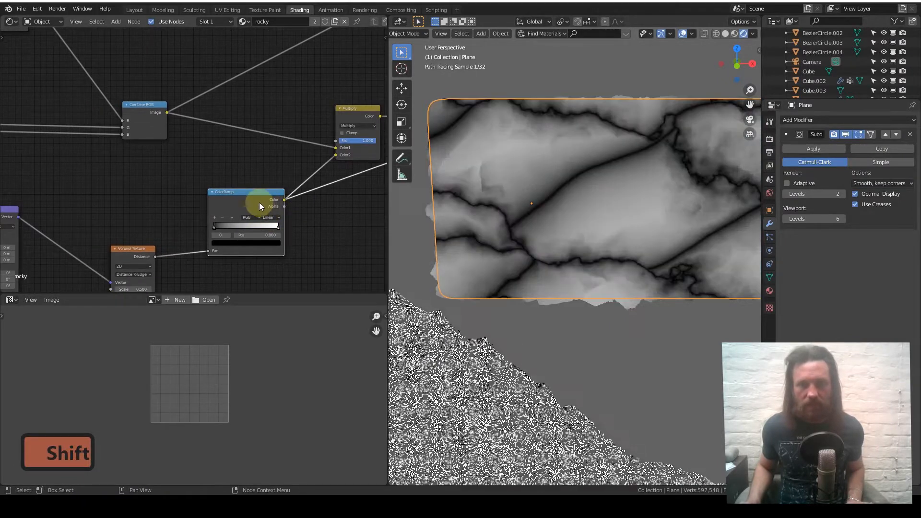
Preview the original unstretched Voronoi Texture on the plane for comparison, and switch the preview back to the Multiply node
{"action": "scroll", "coordinate": [254, 192], "scroll_direction": "down", "scroll_amount": 4}
{"action": "scroll", "coordinate": [244, 168], "scroll_direction": "down", "scroll_amount": 1}
{"action": "middle_click_drag", "start_coordinate": [241, 159], "coordinate": [315, 185]}
{"action": "scroll", "coordinate": [248, 176], "scroll_direction": "down", "scroll_amount": 5}
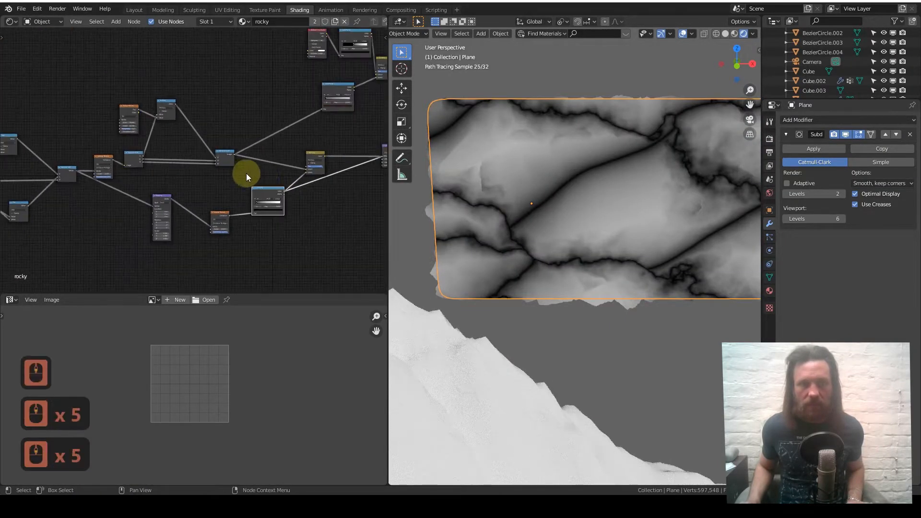
{"action": "middle_click_drag", "start_coordinate": [230, 186], "coordinate": [254, 180]}
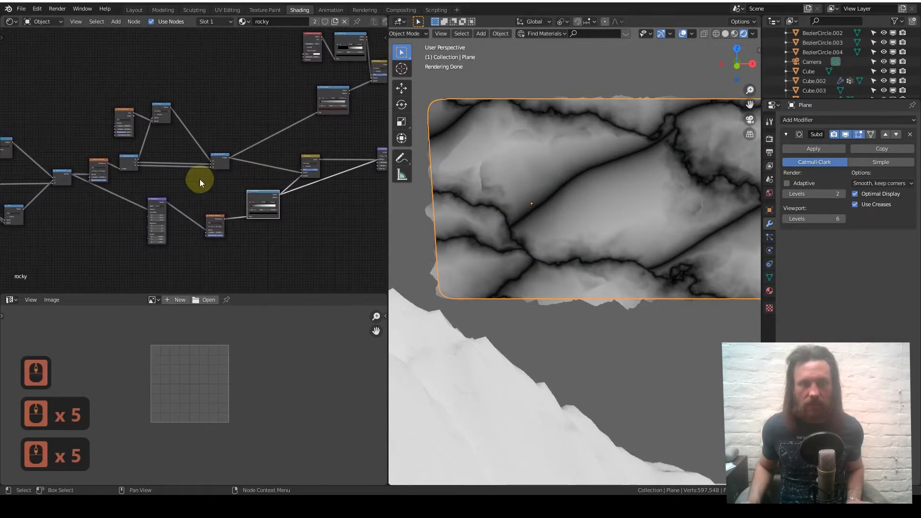
{"action": "left_click", "coordinate": [103, 166], "text": "ctrl+shift"}
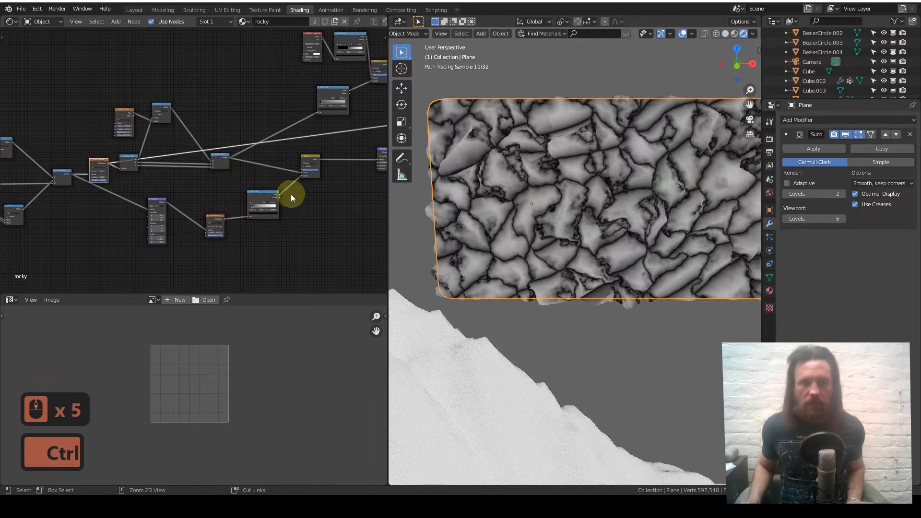
{"action": "left_click", "coordinate": [313, 159], "text": "ctrl+shift"}
{"action": "scroll", "coordinate": [215, 195], "scroll_direction": "up", "scroll_amount": 13}
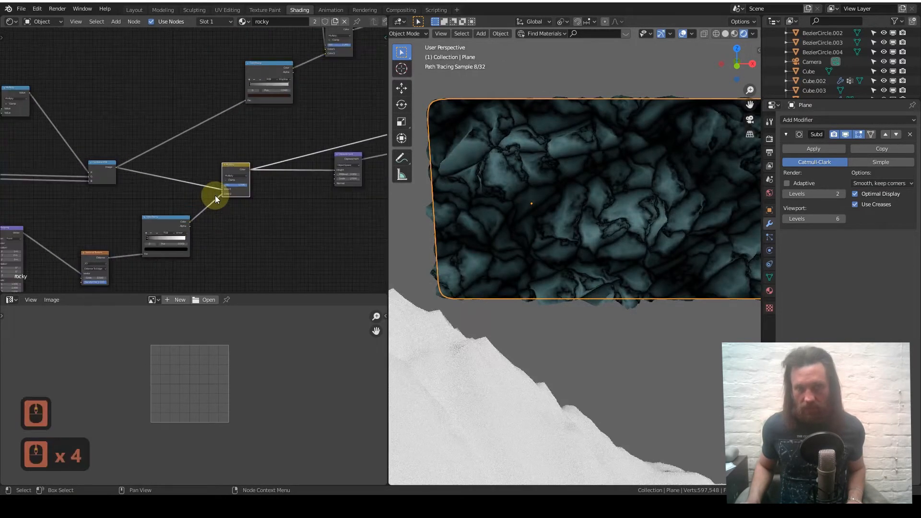
{"action": "middle_click_drag", "start_coordinate": [208, 153], "coordinate": [198, 143]}
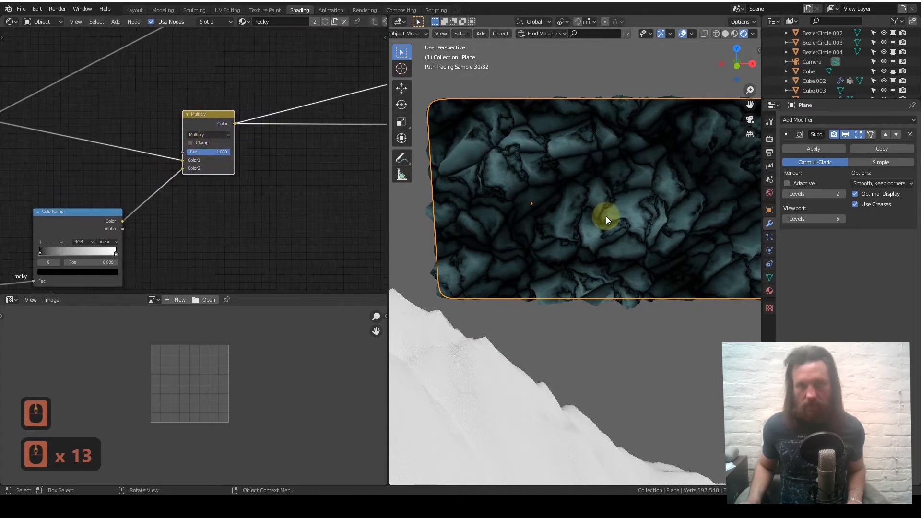
Move the stretched layer's Voronoi Texture closer to its ColorRamp and add a Noise Texture node beneath that layer
{"action": "scroll", "coordinate": [228, 170], "scroll_direction": "down", "scroll_amount": 6}
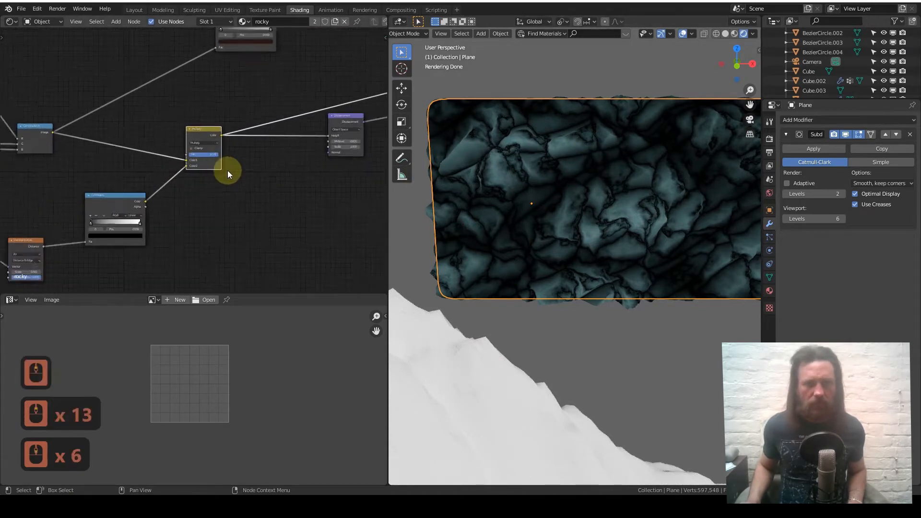
{"action": "middle_click_drag", "start_coordinate": [188, 203], "coordinate": [265, 160]}
{"action": "mouse_move", "coordinate": [225, 174]}
{"action": "left_mouse_down"}
{"action": "mouse_move", "coordinate": [186, 151]}
{"action": "mouse_move", "coordinate": [122, 183]}
{"action": "mouse_move", "coordinate": [93, 181]}
{"action": "mouse_move", "coordinate": [78, 160]}
{"action": "left_mouse_up"}
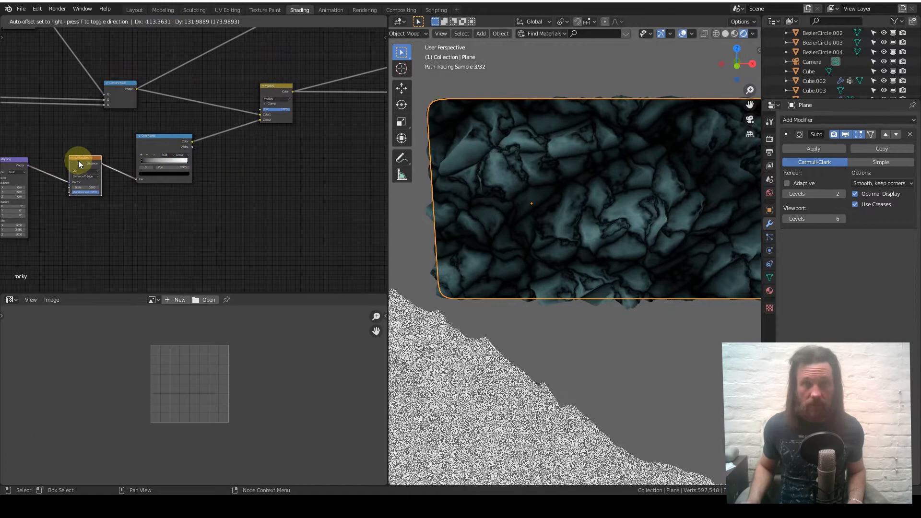
{"action": "middle_click_drag", "start_coordinate": [175, 223], "coordinate": [191, 173]}
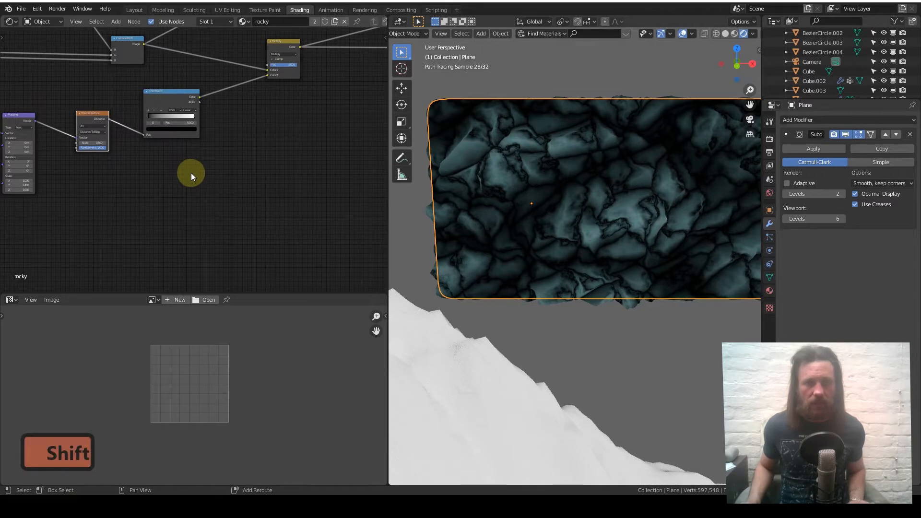
{"action": "key", "text": "shift+a"}
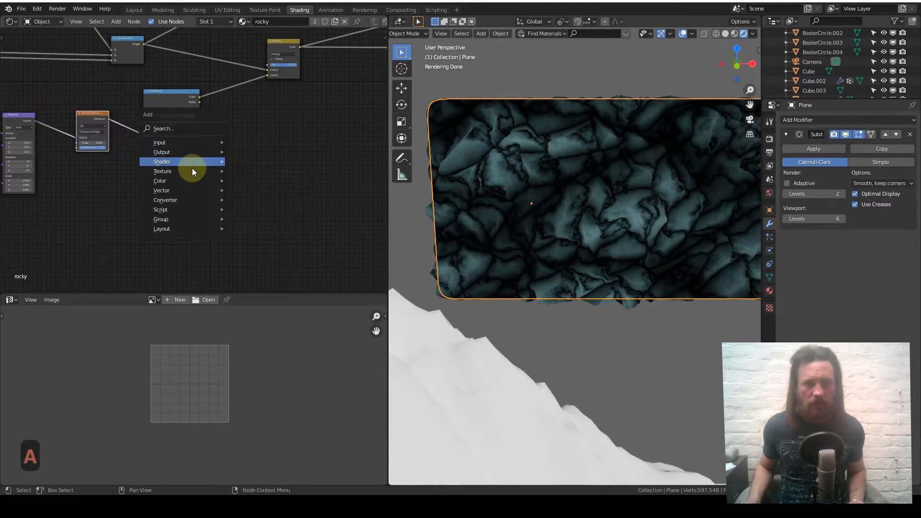
{"action": "mouse_move", "coordinate": [189, 182]}
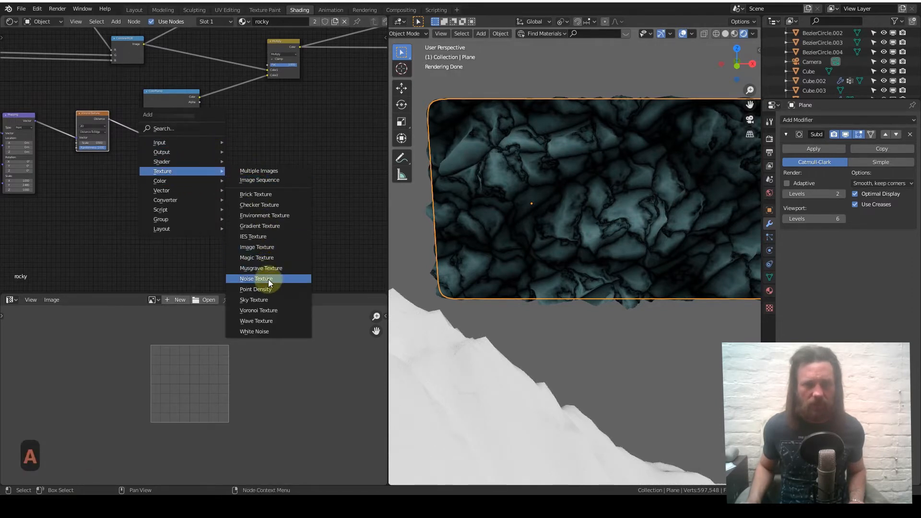
{"action": "left_click", "coordinate": [259, 279]}
{"action": "left_click", "coordinate": [150, 171]}
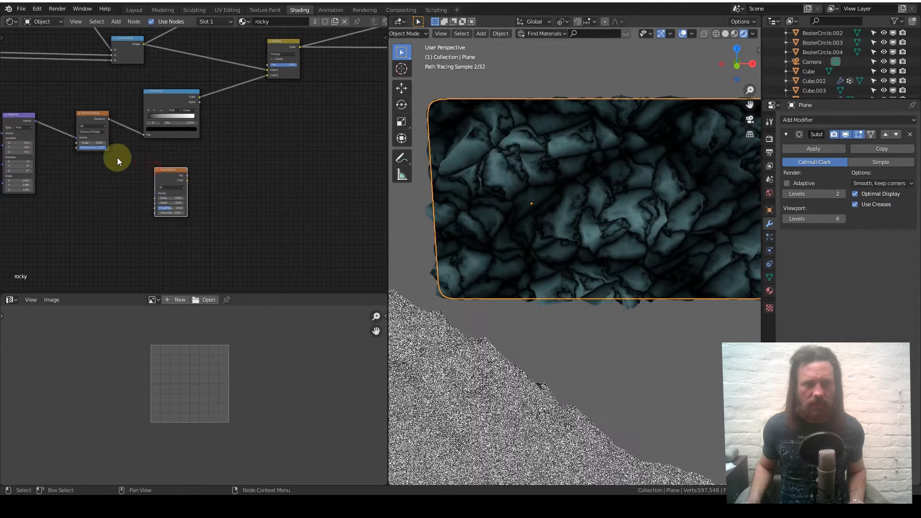
Reposition the blue node that feeds the Mapping node so it sits just below the first Voronoi Texture
{"action": "middle_click_drag", "start_coordinate": [71, 205], "coordinate": [182, 204]}
{"action": "scroll", "coordinate": [184, 198], "scroll_direction": "down", "scroll_amount": 3}
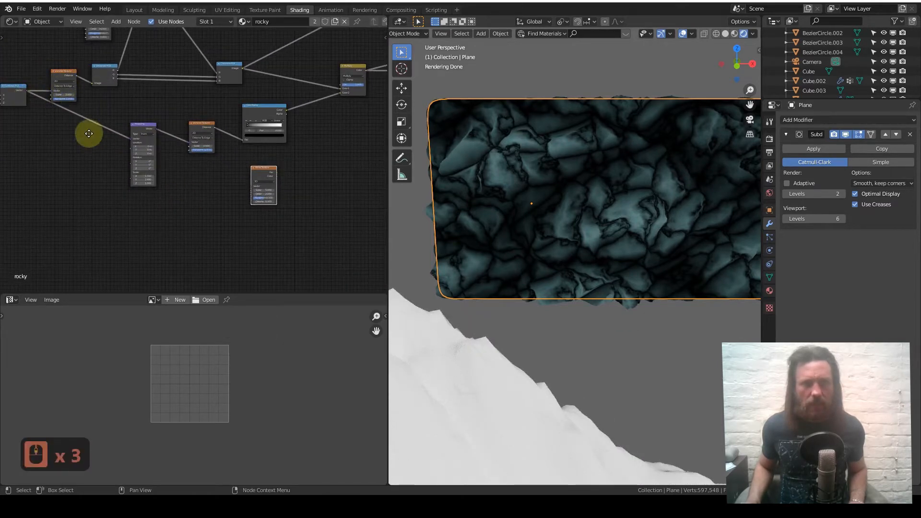
{"action": "middle_click_drag", "start_coordinate": [89, 134], "coordinate": [155, 160]}
{"action": "left_click_drag", "start_coordinate": [89, 129], "coordinate": [121, 203]}
{"action": "middle_click_drag", "start_coordinate": [168, 221], "coordinate": [77, 191]}
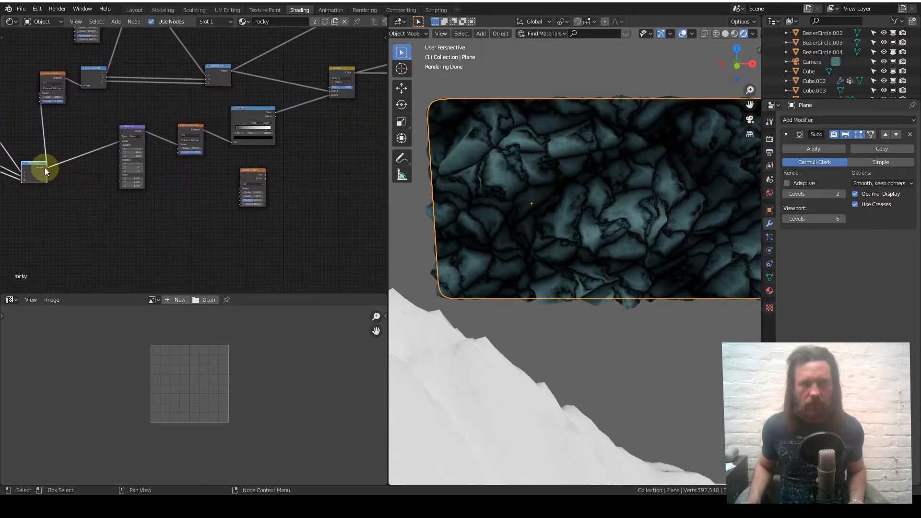
{"action": "left_click_drag", "start_coordinate": [34, 166], "coordinate": [35, 107]}
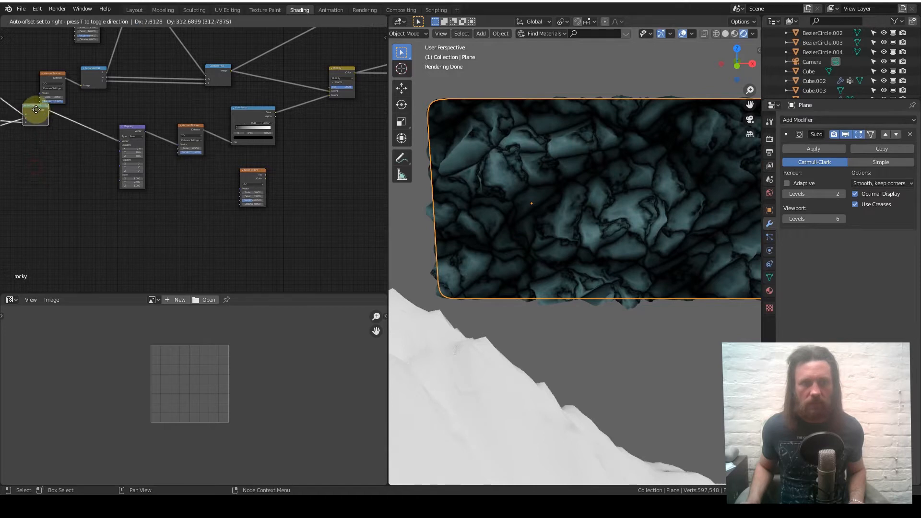
{"action": "middle_click_drag", "start_coordinate": [35, 106], "coordinate": [164, 160]}
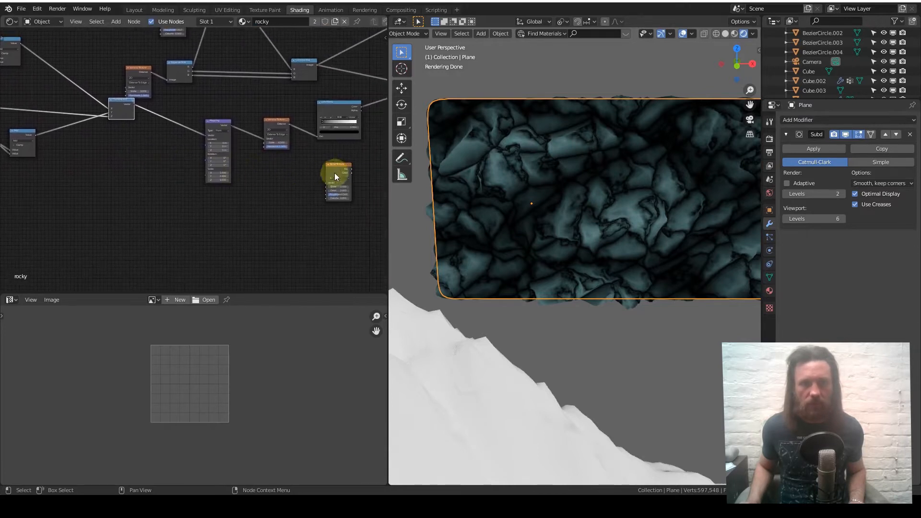
Link the Texture Coordinate node to the Noise Texture's Scale input and place the Noise Texture under the stretched Voronoi layer
{"action": "left_click_drag", "start_coordinate": [335, 175], "coordinate": [99, 177]}
{"action": "middle_click_drag", "start_coordinate": [146, 174], "coordinate": [92, 140]}
{"action": "left_click_drag", "start_coordinate": [76, 131], "coordinate": [322, 216]}
{"action": "middle_click_drag", "start_coordinate": [284, 235], "coordinate": [134, 210]}
{"action": "middle_click_drag", "start_coordinate": [9, 56], "coordinate": [93, 106]}
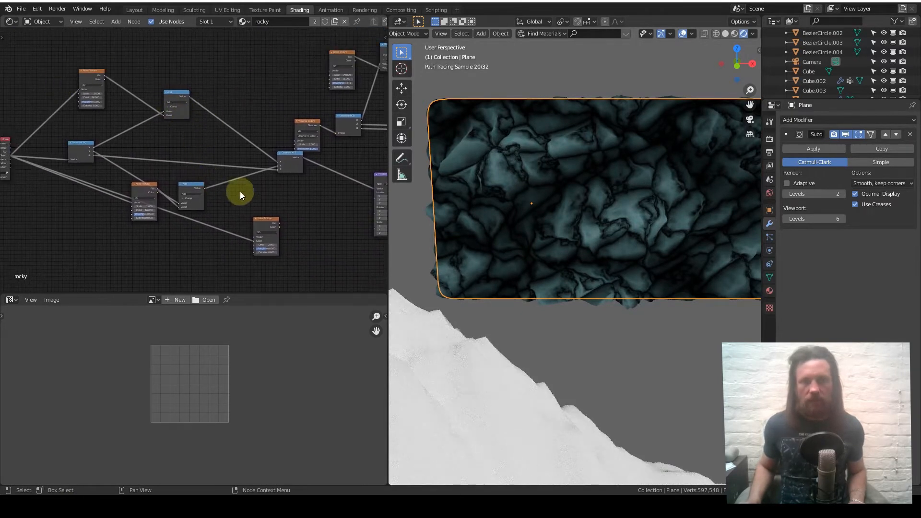
{"action": "middle_click_drag", "start_coordinate": [272, 183], "coordinate": [276, 147]}
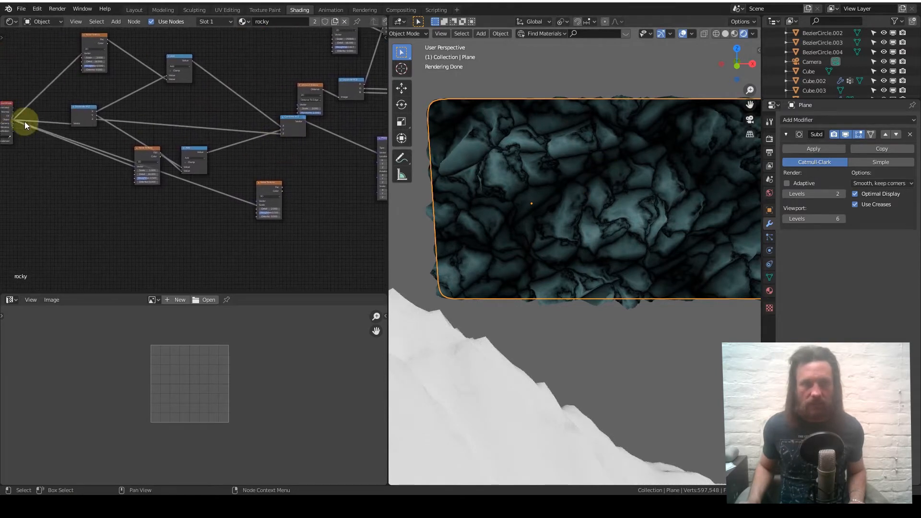
{"action": "middle_click_drag", "start_coordinate": [225, 207], "coordinate": [137, 206]}
{"action": "left_click_drag", "start_coordinate": [177, 191], "coordinate": [255, 169]}
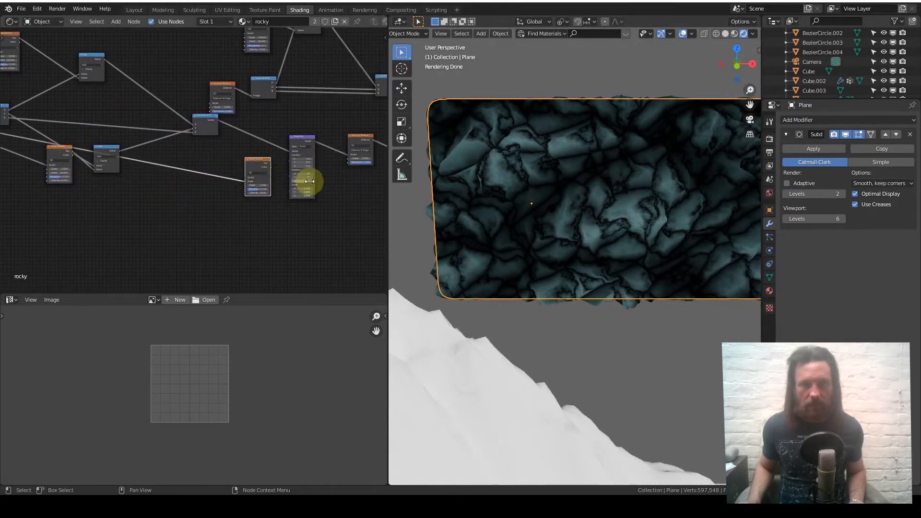
{"action": "middle_click_drag", "start_coordinate": [310, 182], "coordinate": [148, 206]}
{"action": "left_click_drag", "start_coordinate": [106, 192], "coordinate": [237, 223]}
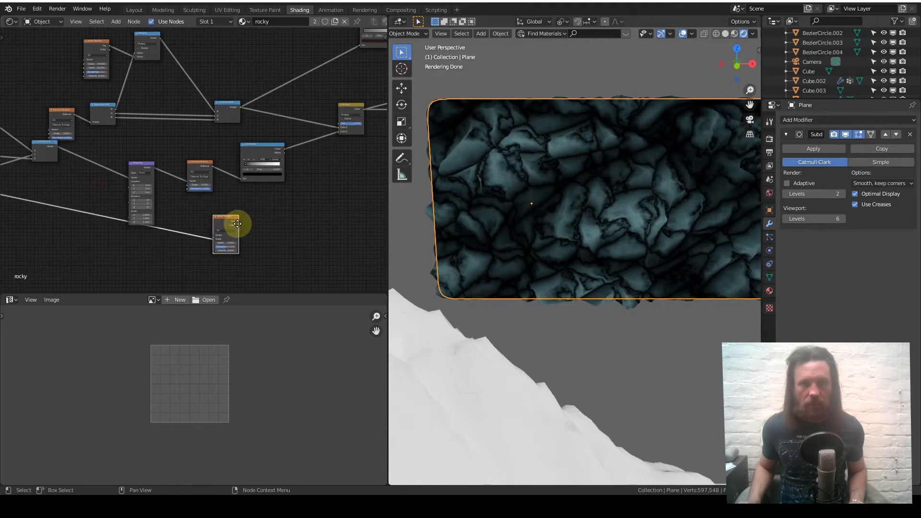
Duplicate the stretched layer's ColorRamp beside the Noise Texture and feed it with the noise's Fac output
{"action": "middle_click_drag", "start_coordinate": [237, 224], "coordinate": [171, 198]}
{"action": "scroll", "coordinate": [197, 117], "scroll_direction": "up", "scroll_amount": 1}
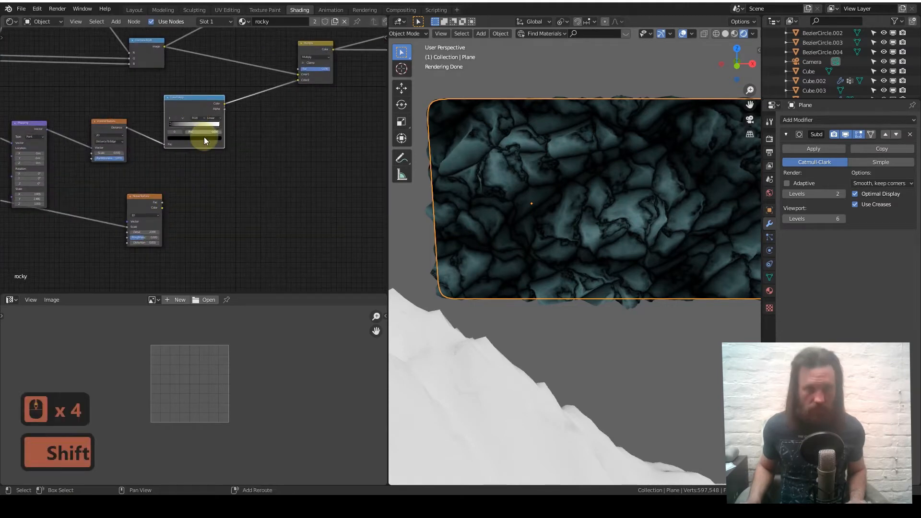
{"action": "key", "text": "shift+d"}
{"action": "scroll", "coordinate": [184, 243], "scroll_direction": "up", "scroll_amount": 1}
{"action": "scroll", "coordinate": [183, 244], "scroll_direction": "up", "scroll_amount": 2}
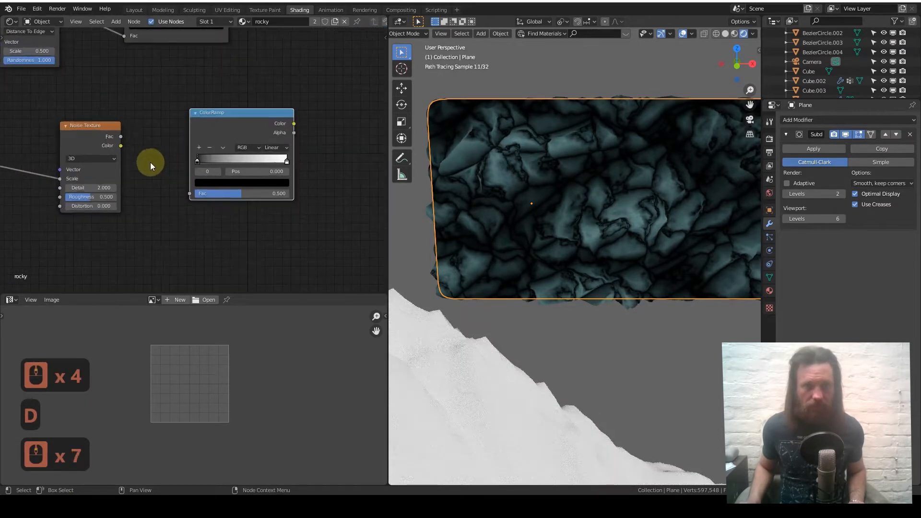
{"action": "left_click_drag", "start_coordinate": [120, 137], "coordinate": [192, 193]}
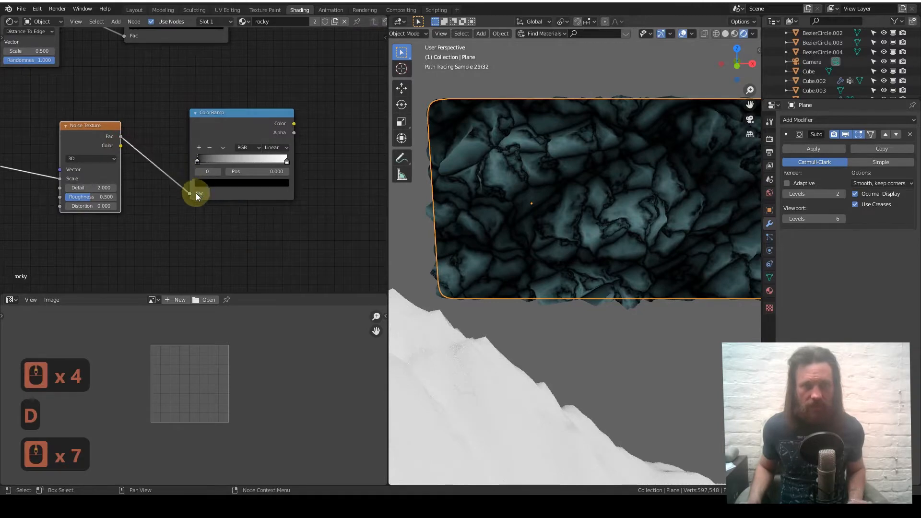
Preview the duplicated ColorRamp on the plane and shift its black stop to position 0.464
{"action": "left_click", "coordinate": [240, 129], "text": "ctrl+shift"}
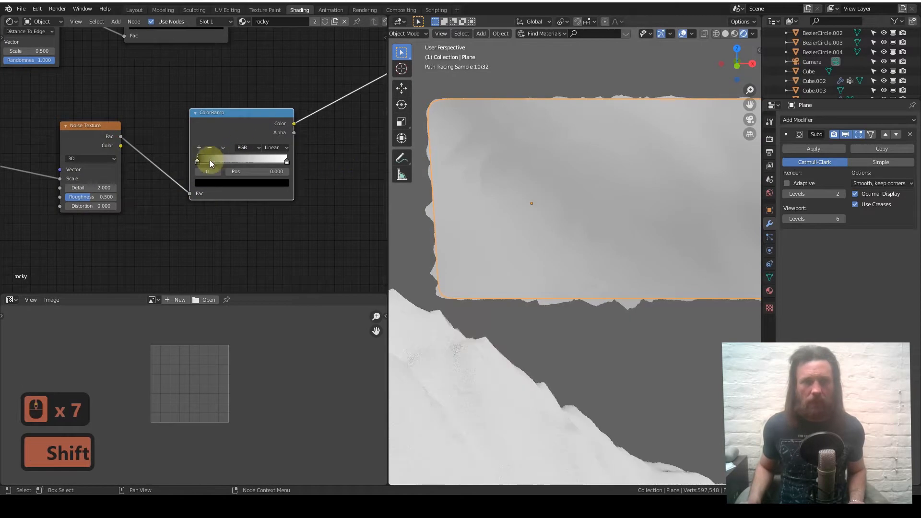
{"action": "left_click_drag", "start_coordinate": [198, 162], "coordinate": [243, 163]}
{"action": "middle_click_drag", "start_coordinate": [427, 213], "coordinate": [542, 204]}
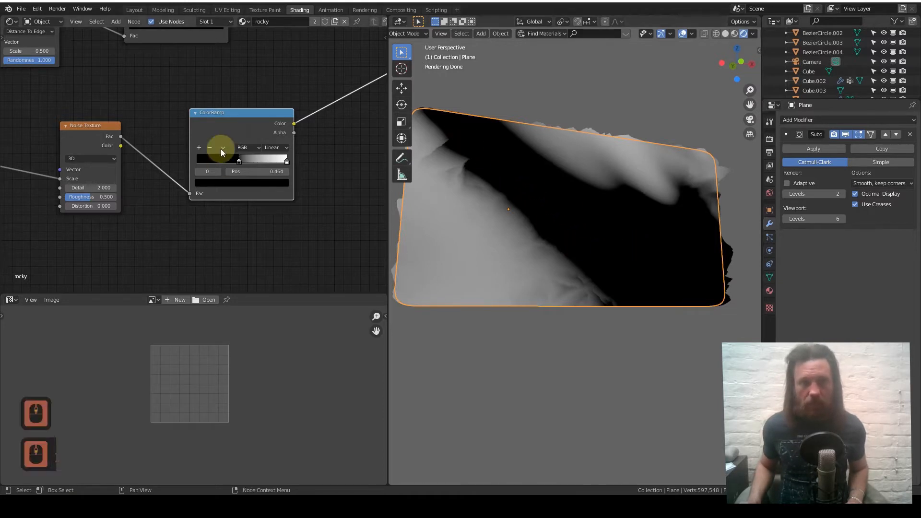
{"action": "scroll", "coordinate": [222, 149], "scroll_direction": "down", "scroll_amount": 7}
{"action": "scroll", "coordinate": [261, 144], "scroll_direction": "down", "scroll_amount": 1}
{"action": "scroll", "coordinate": [272, 144], "scroll_direction": "up", "scroll_amount": 8}
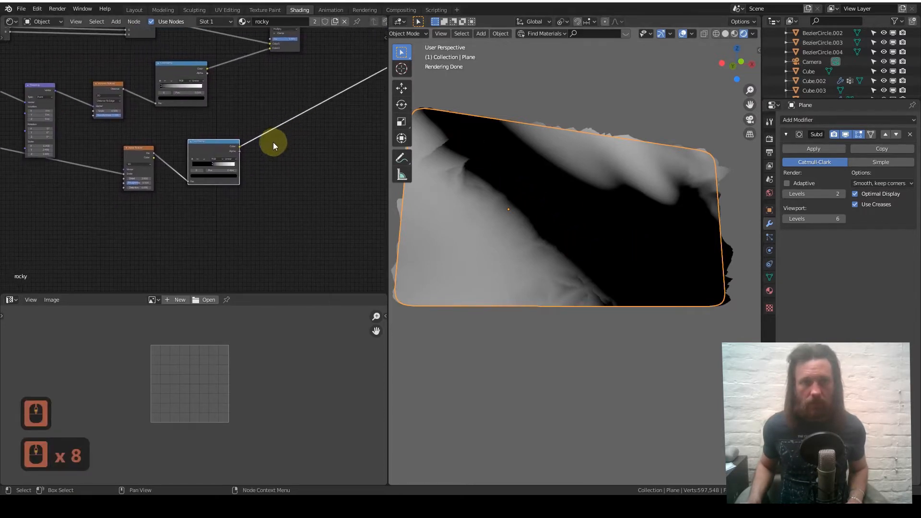
{"action": "scroll", "coordinate": [269, 142], "scroll_direction": "up", "scroll_amount": 1}
{"action": "middle_click_drag", "start_coordinate": [268, 150], "coordinate": [251, 134]}
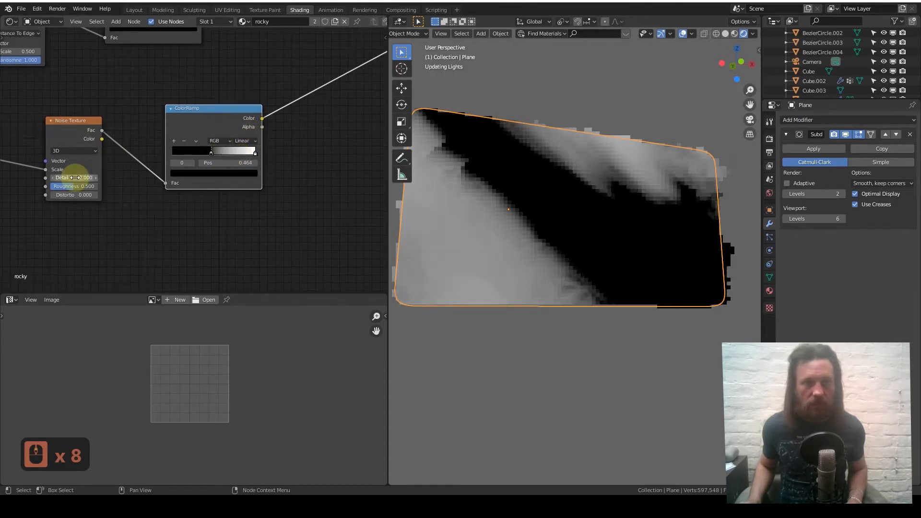
Add a reroute point on the Noise Texture's incoming link and connect it to the Vector input instead of Scale
{"action": "scroll", "coordinate": [74, 177], "scroll_direction": "up", "scroll_amount": 5}
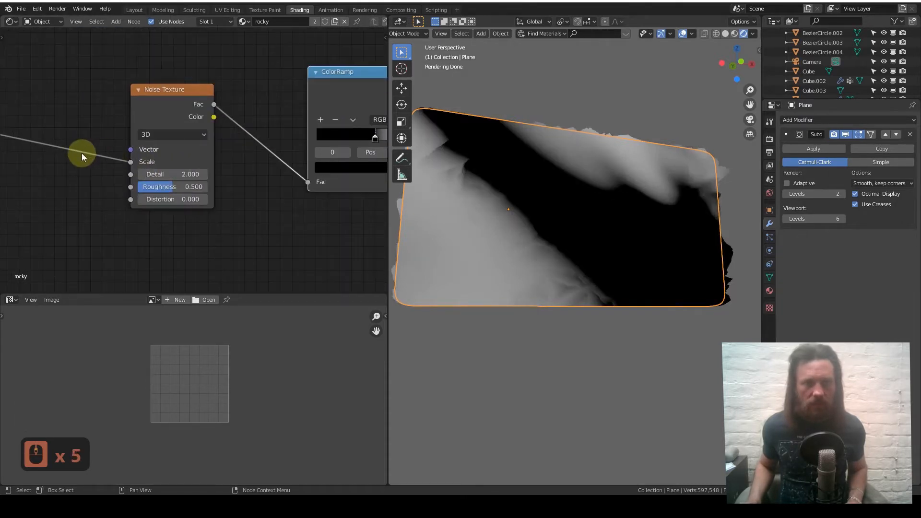
{"action": "middle_click_drag", "start_coordinate": [82, 154], "coordinate": [180, 159]}
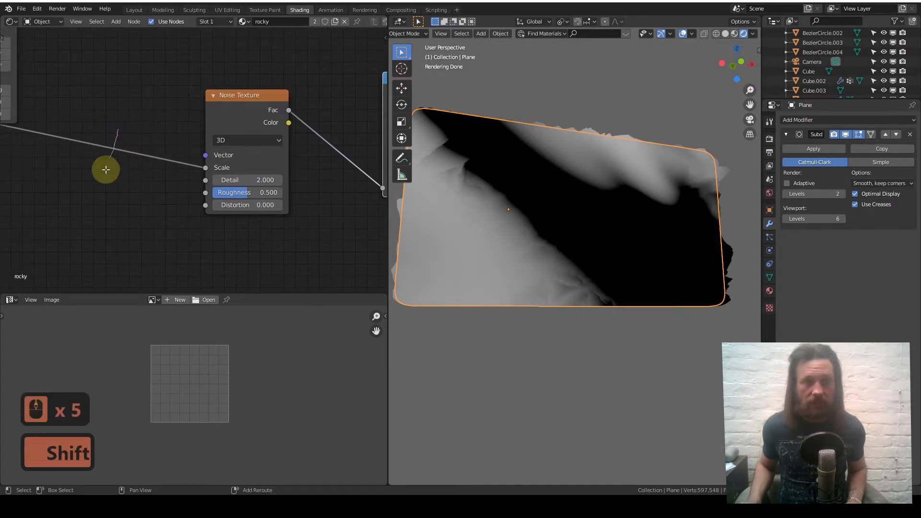
{"action": "scroll", "coordinate": [100, 166], "scroll_direction": "down", "scroll_amount": 5}
{"action": "middle_click_drag", "start_coordinate": [100, 166], "coordinate": [214, 183]}
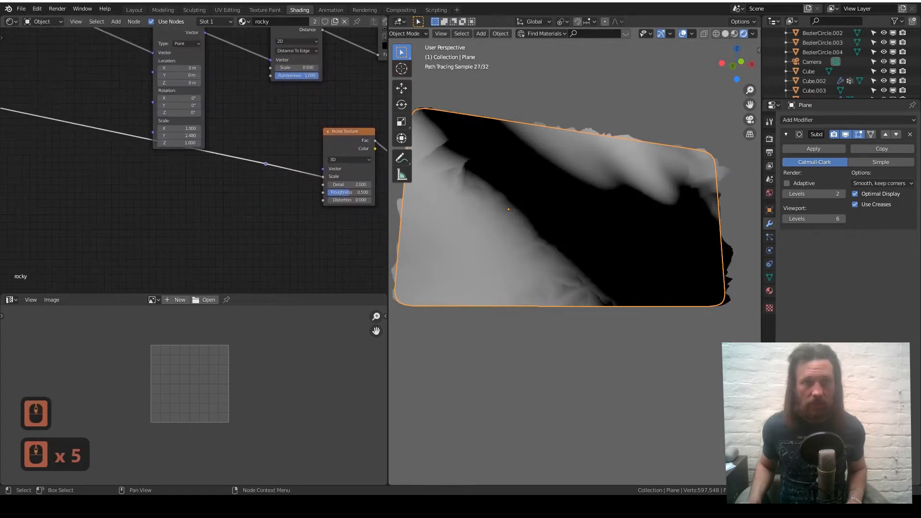
{"action": "middle_click_drag", "start_coordinate": [256, 161], "coordinate": [180, 160]}
{"action": "scroll", "coordinate": [206, 161], "scroll_direction": "up", "scroll_amount": 5}
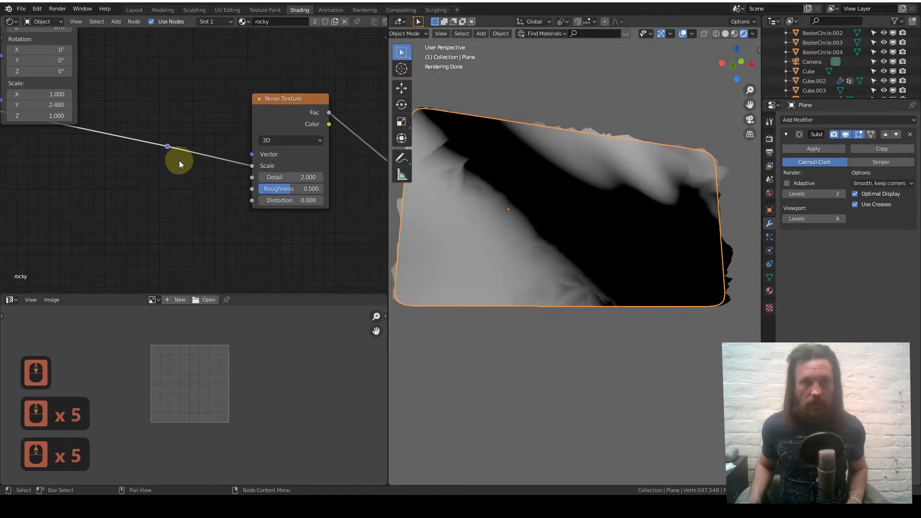
{"action": "left_click_drag", "start_coordinate": [247, 153], "coordinate": [250, 154]}
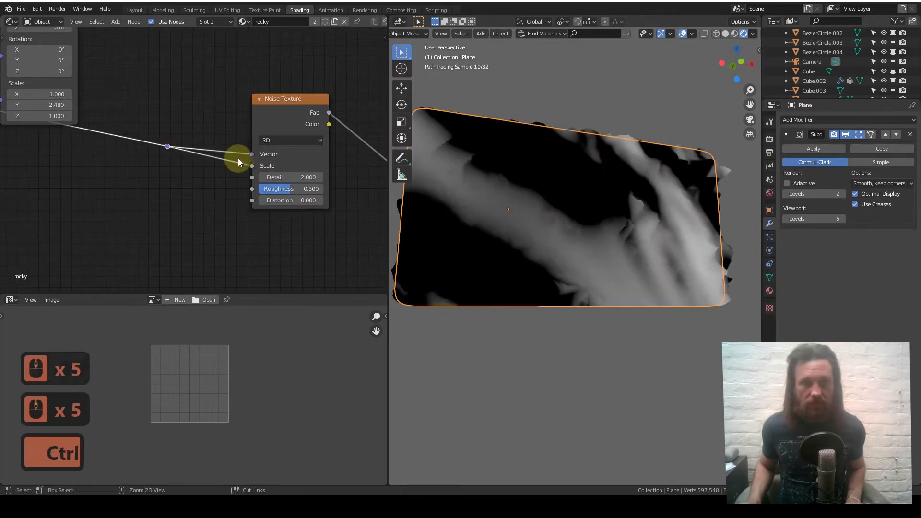
{"action": "right_click_drag", "start_coordinate": [238, 158], "coordinate": [226, 178], "text": "ctrl"}
Set the Noise Texture's scale to 1.460 for larger patches
{"action": "scroll", "coordinate": [221, 175], "scroll_direction": "down", "scroll_amount": 6}
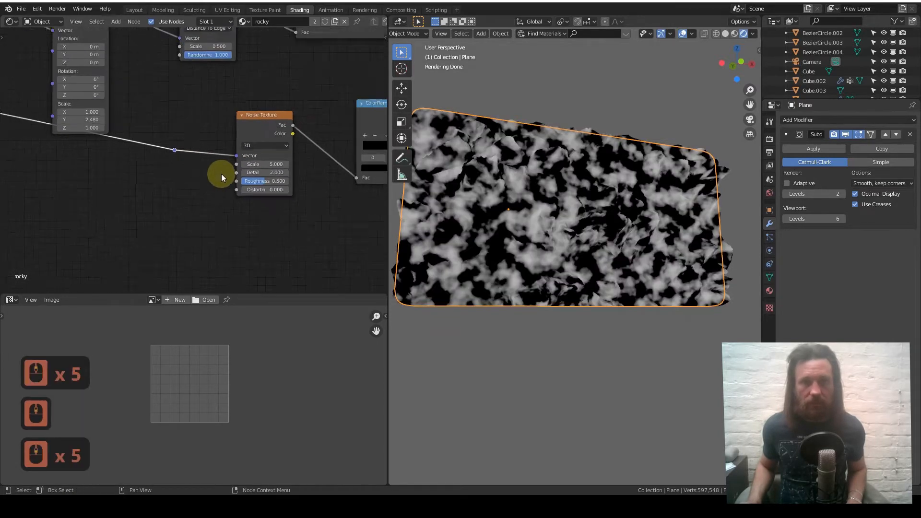
{"action": "middle_click_drag", "start_coordinate": [261, 174], "coordinate": [162, 174]}
{"action": "scroll", "coordinate": [216, 171], "scroll_direction": "up", "scroll_amount": 4}
{"action": "scroll", "coordinate": [159, 181], "scroll_direction": "up", "scroll_amount": 4}
{"action": "left_click_drag", "start_coordinate": [139, 176], "coordinate": [114, 176]}
{"action": "scroll", "coordinate": [285, 127], "scroll_direction": "down", "scroll_amount": 9}
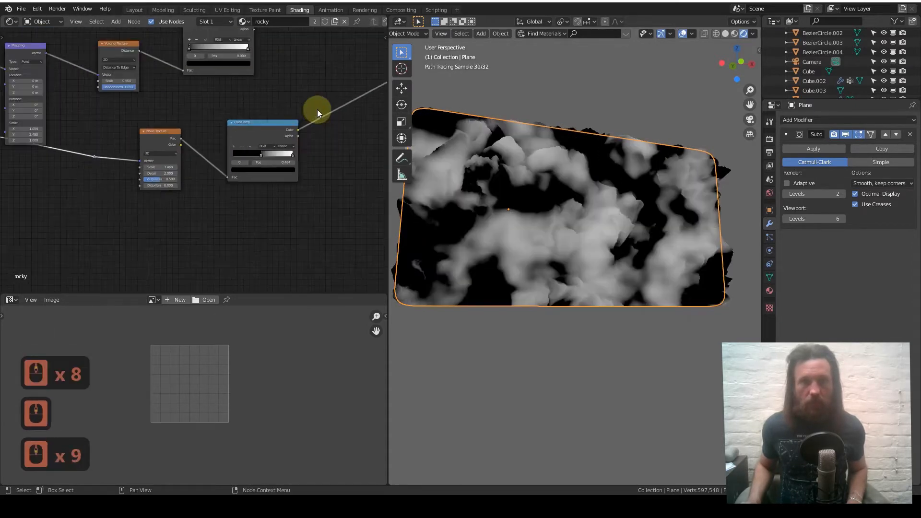
Bring the noise ColorRamp and the Multiply node closer together and link the ramp's Color to the Multiply node's Fac
{"action": "middle_click_drag", "start_coordinate": [318, 109], "coordinate": [254, 166]}
{"action": "middle_click_drag", "start_coordinate": [293, 131], "coordinate": [248, 187]}
{"action": "left_click_drag", "start_coordinate": [275, 102], "coordinate": [281, 159]}
{"action": "left_click_drag", "start_coordinate": [183, 235], "coordinate": [177, 190]}
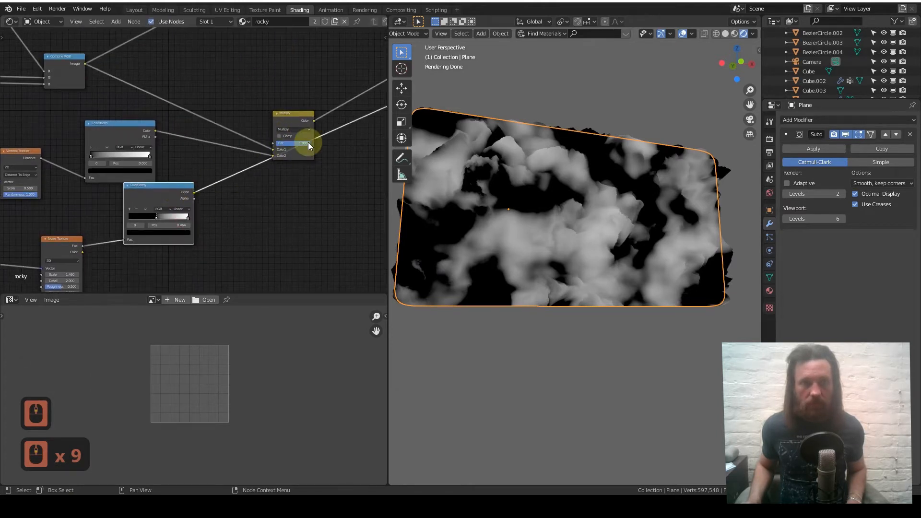
{"action": "scroll", "coordinate": [309, 139], "scroll_direction": "up", "scroll_amount": 4}
{"action": "middle_click_drag", "start_coordinate": [309, 134], "coordinate": [294, 108]}
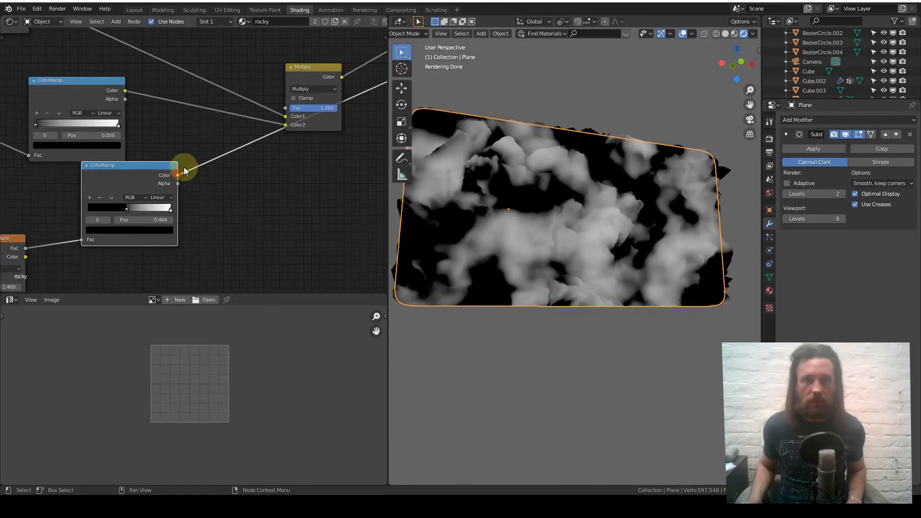
{"action": "left_click_drag", "start_coordinate": [184, 170], "coordinate": [286, 109]}
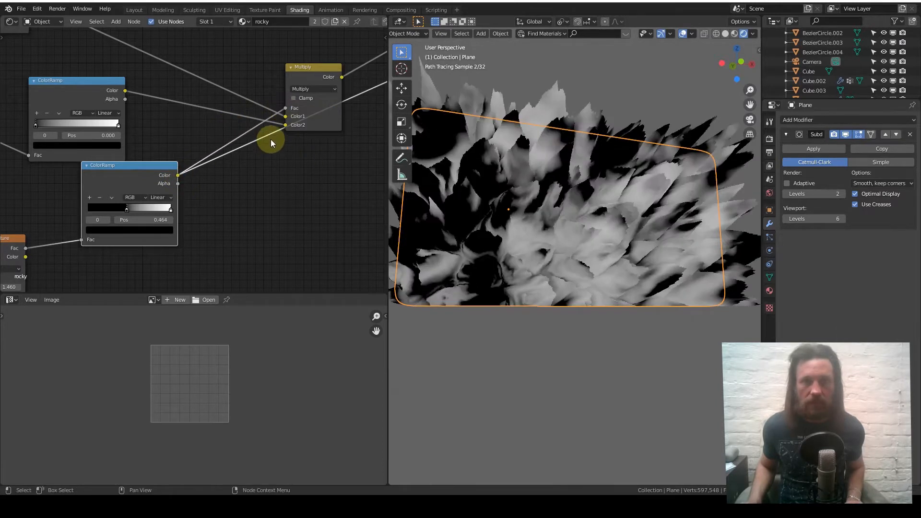
Preview the Multiply node's output on the plane, and reconnect the Principled BSDF to the surface output to check the relief
{"action": "left_click", "coordinate": [316, 77], "text": "ctrl+shift"}
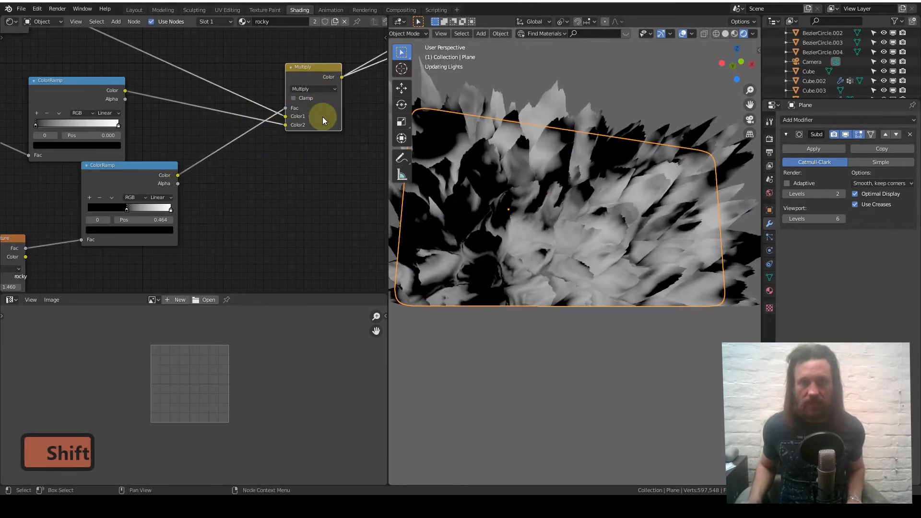
{"action": "scroll", "coordinate": [295, 149], "scroll_direction": "down", "scroll_amount": 2}
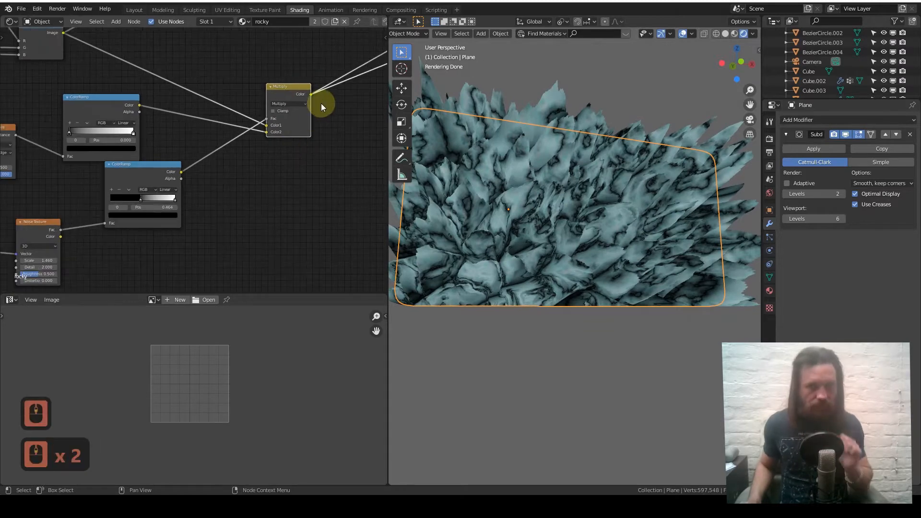
{"action": "middle_click_drag", "start_coordinate": [321, 103], "coordinate": [294, 130]}
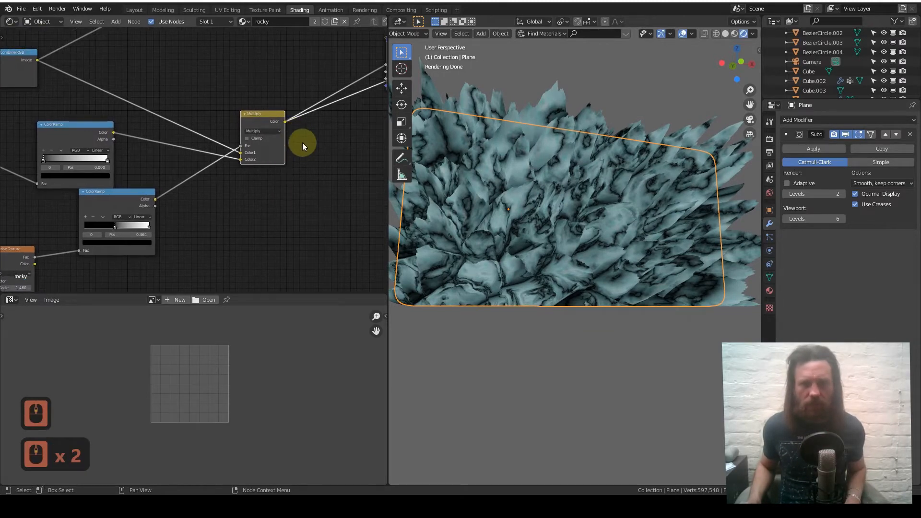
{"action": "scroll", "coordinate": [303, 142], "scroll_direction": "down", "scroll_amount": 4}
{"action": "middle_click_drag", "start_coordinate": [309, 140], "coordinate": [230, 199]}
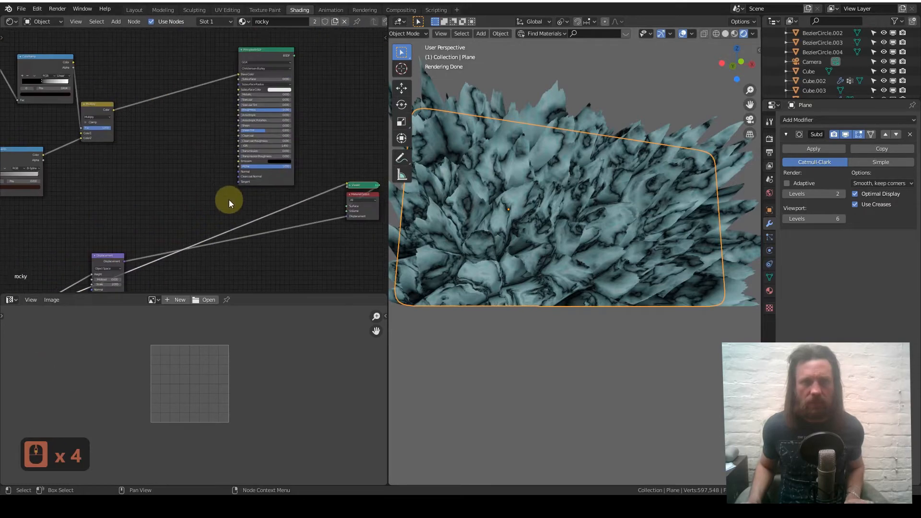
{"action": "left_click", "coordinate": [276, 57], "text": "ctrl+shift"}
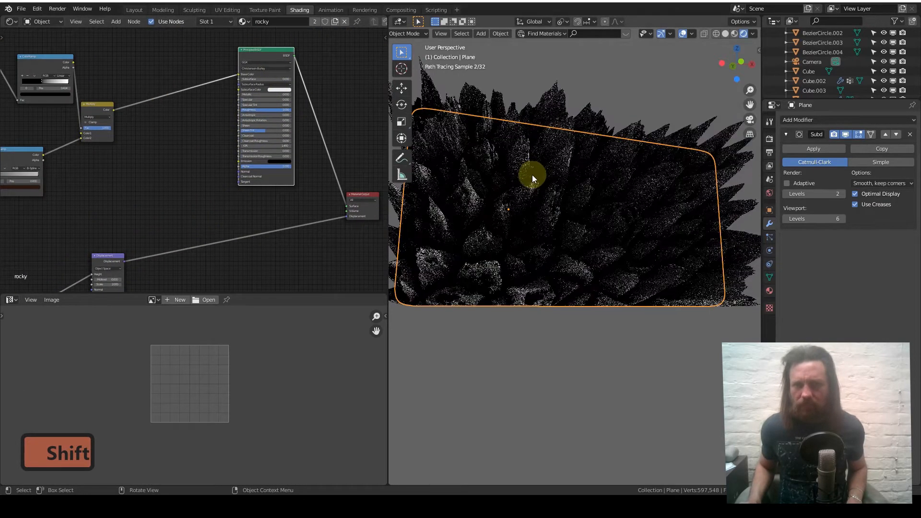
{"action": "middle_click_drag", "start_coordinate": [532, 175], "coordinate": [520, 194]}
Change the blending mode of the Multiply node that drives the displacement to Mix
{"action": "middle_click_drag", "start_coordinate": [191, 243], "coordinate": [148, 226]}
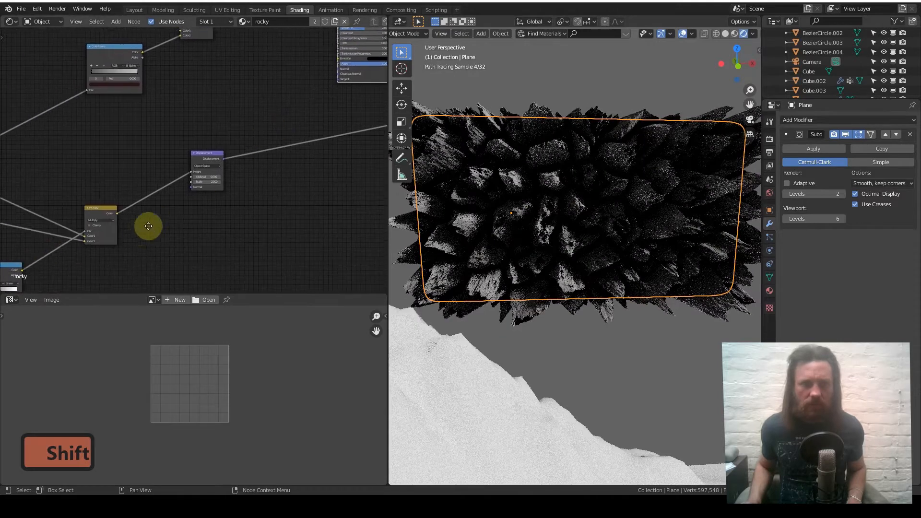
{"action": "scroll", "coordinate": [191, 201], "scroll_direction": "up", "scroll_amount": 12}
{"action": "left_click", "coordinate": [237, 163]}
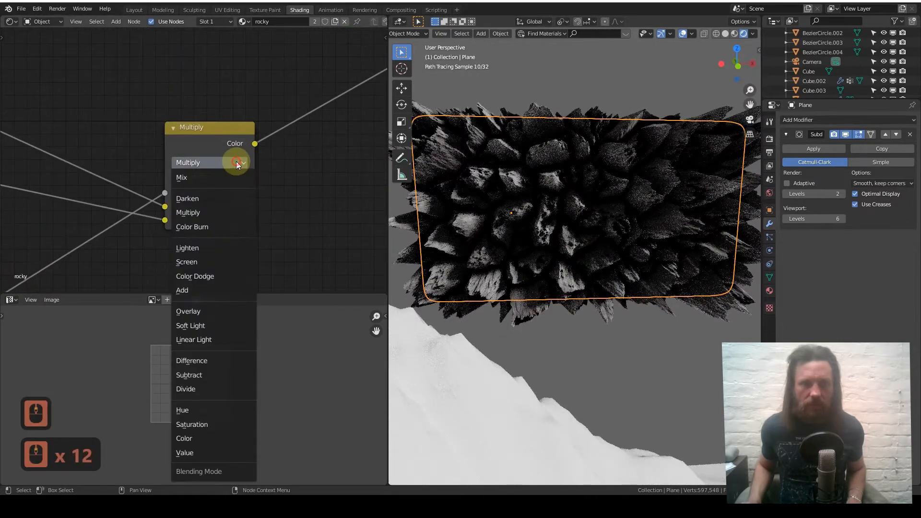
{"action": "left_click", "coordinate": [205, 180]}
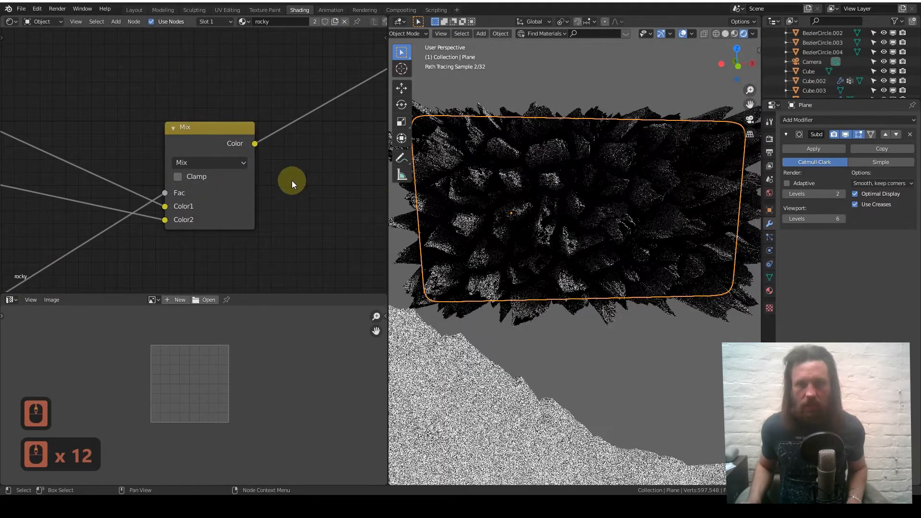
Set the Displacement node's Scale to 0.5 in the rocky material
{"action": "scroll", "coordinate": [218, 202], "scroll_direction": "down", "scroll_amount": 4}
{"action": "middle_click_drag", "start_coordinate": [75, 290], "coordinate": [173, 261]}
{"action": "middle_click_drag", "start_coordinate": [253, 188], "coordinate": [374, 62]}
{"action": "scroll", "coordinate": [290, 161], "scroll_direction": "up", "scroll_amount": 6}
{"action": "left_click", "coordinate": [247, 179]}
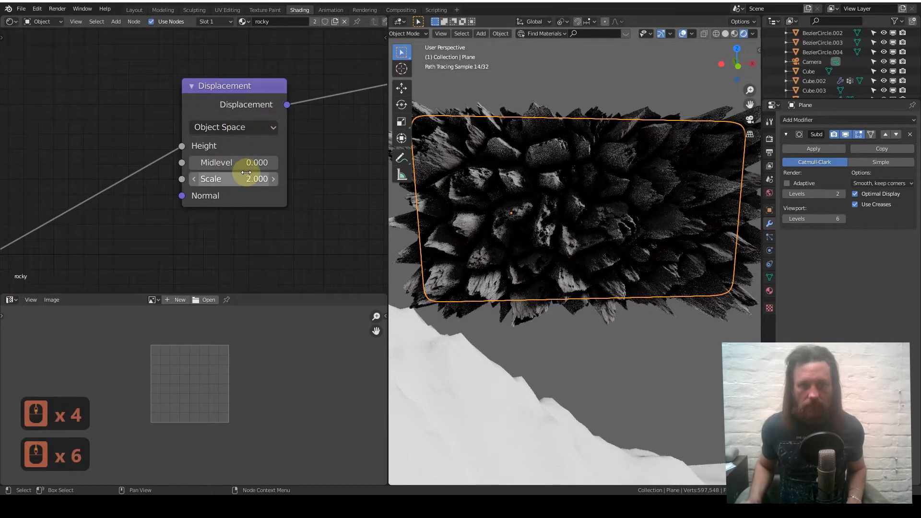
{"action": "type", "text": ".5"}
{"action": "key", "text": "Return"}
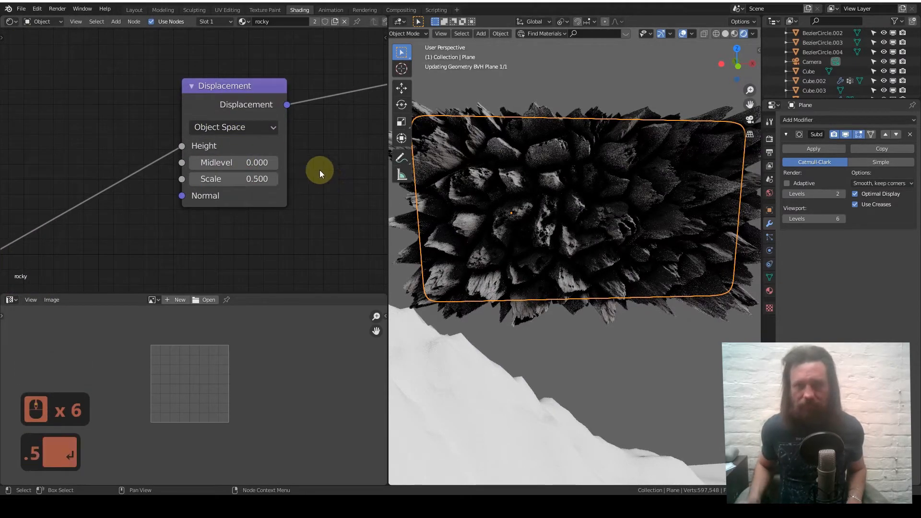
Move the upper ColorRamp node slightly up and closer to the Mix node it feeds
{"action": "middle_click_drag", "start_coordinate": [258, 237], "coordinate": [331, 123]}
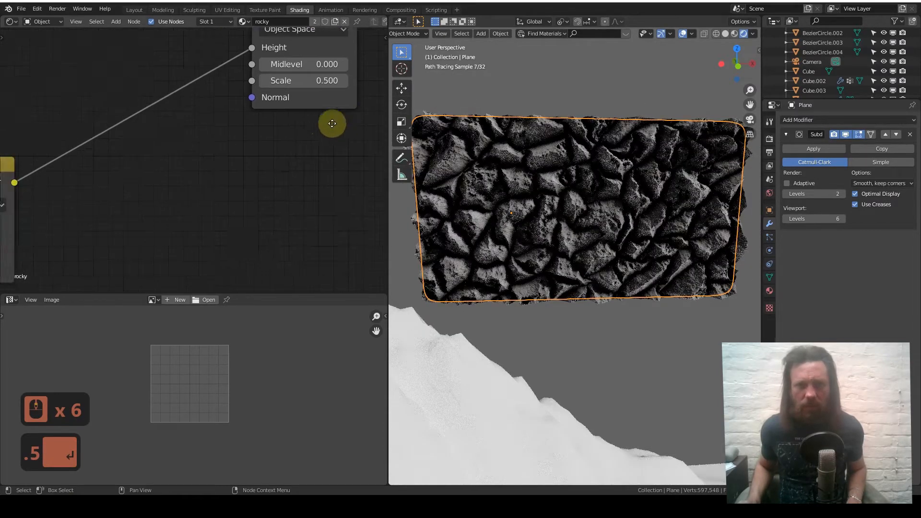
{"action": "scroll", "coordinate": [241, 155], "scroll_direction": "down", "scroll_amount": 4}
{"action": "scroll", "coordinate": [193, 158], "scroll_direction": "up", "scroll_amount": 3}
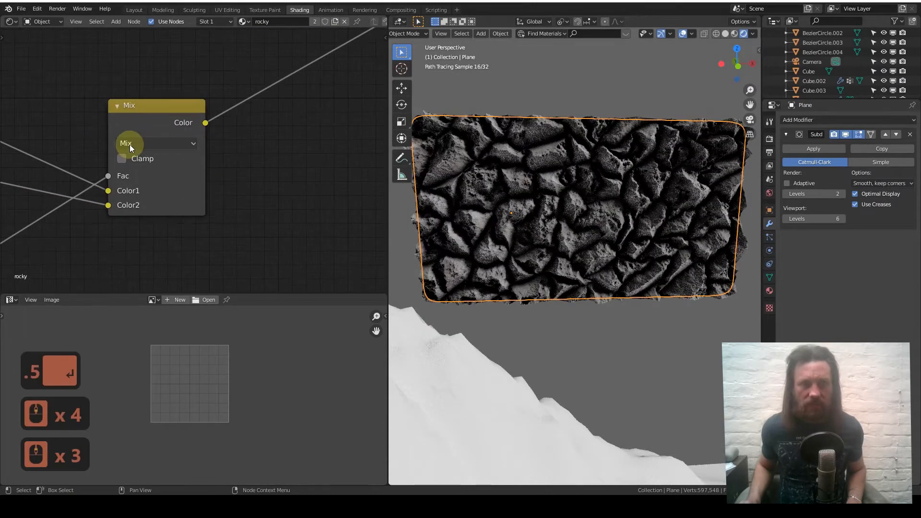
{"action": "left_click", "coordinate": [130, 145]}
{"action": "scroll", "coordinate": [136, 158], "scroll_direction": "down", "scroll_amount": 5}
{"action": "middle_click_drag", "start_coordinate": [164, 183], "coordinate": [287, 137]}
{"action": "scroll", "coordinate": [167, 169], "scroll_direction": "down", "scroll_amount": 2}
{"action": "left_click_drag", "start_coordinate": [47, 117], "coordinate": [89, 98]}
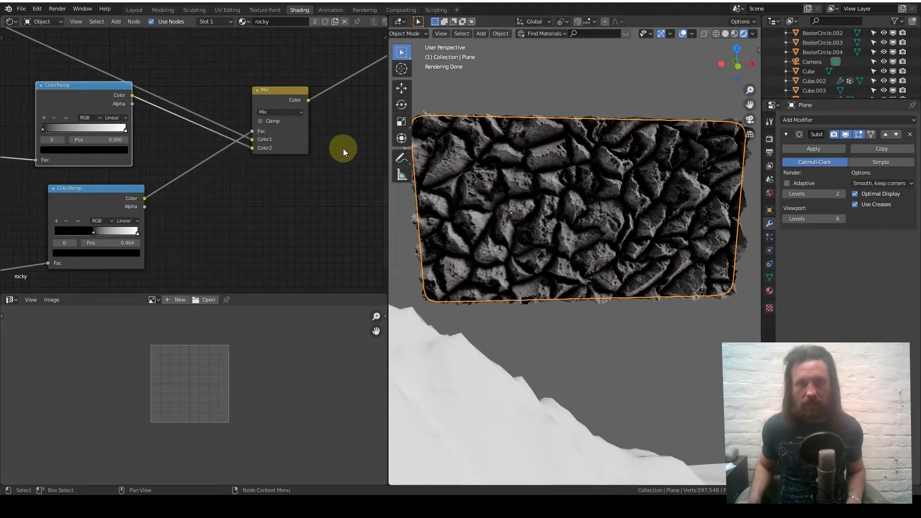
Move the white stop of the ColorRamp fed by the Noise Texture to about 0.6
{"action": "scroll", "coordinate": [211, 173], "scroll_direction": "down", "scroll_amount": 7}
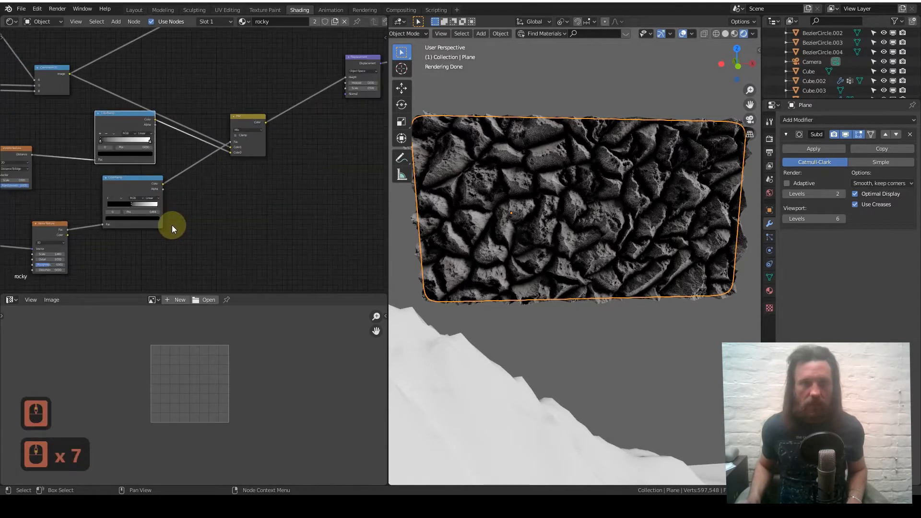
{"action": "middle_click_drag", "start_coordinate": [173, 226], "coordinate": [231, 174]}
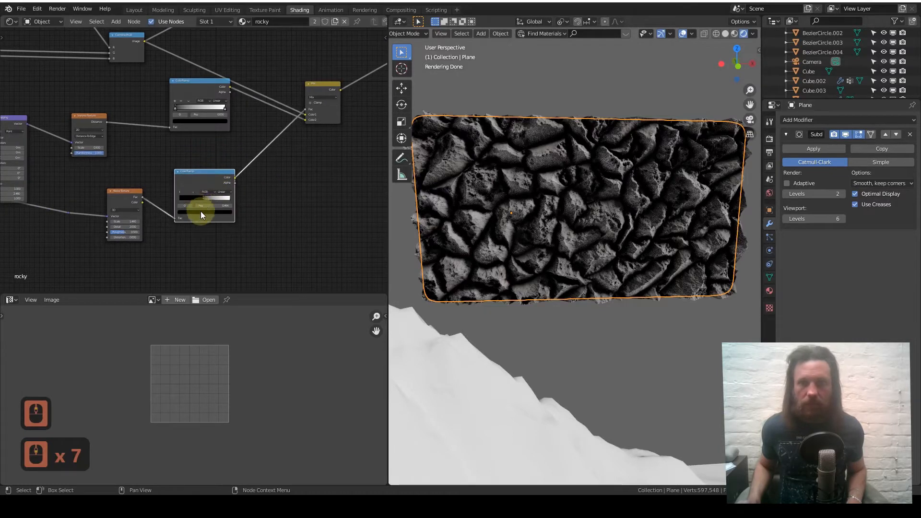
{"action": "scroll", "coordinate": [200, 211], "scroll_direction": "up", "scroll_amount": 5}
{"action": "scroll", "coordinate": [213, 232], "scroll_direction": "up", "scroll_amount": 8}
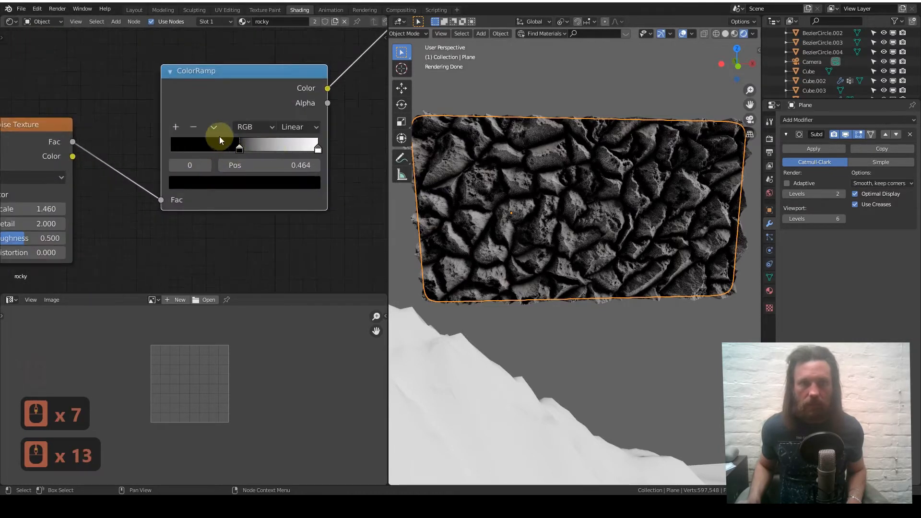
{"action": "middle_click_drag", "start_coordinate": [220, 136], "coordinate": [203, 139]}
{"action": "left_click_drag", "start_coordinate": [299, 152], "coordinate": [240, 159]}
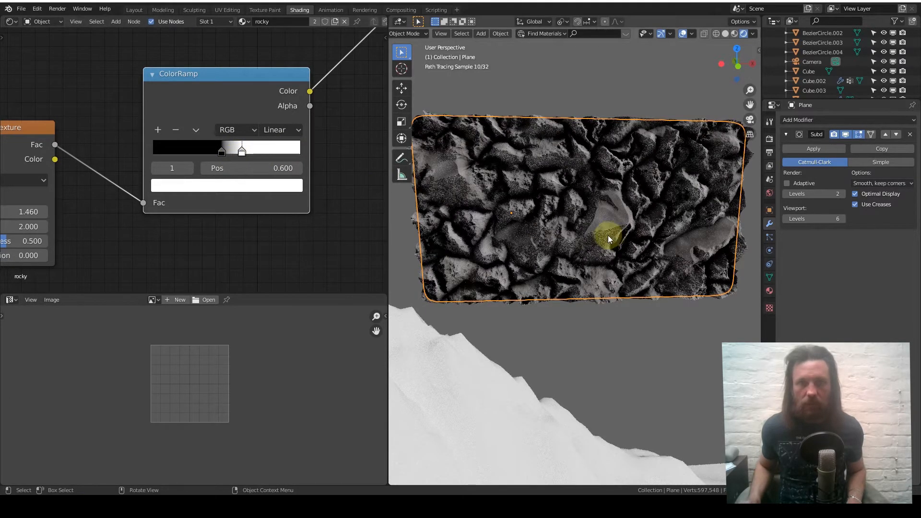
Inspect the plane up close and tighten the noise ColorRamp's white stop to about 0.52
{"action": "middle_click_drag", "start_coordinate": [589, 218], "coordinate": [537, 223]}
{"action": "scroll", "coordinate": [599, 223], "scroll_direction": "up", "scroll_amount": 2}
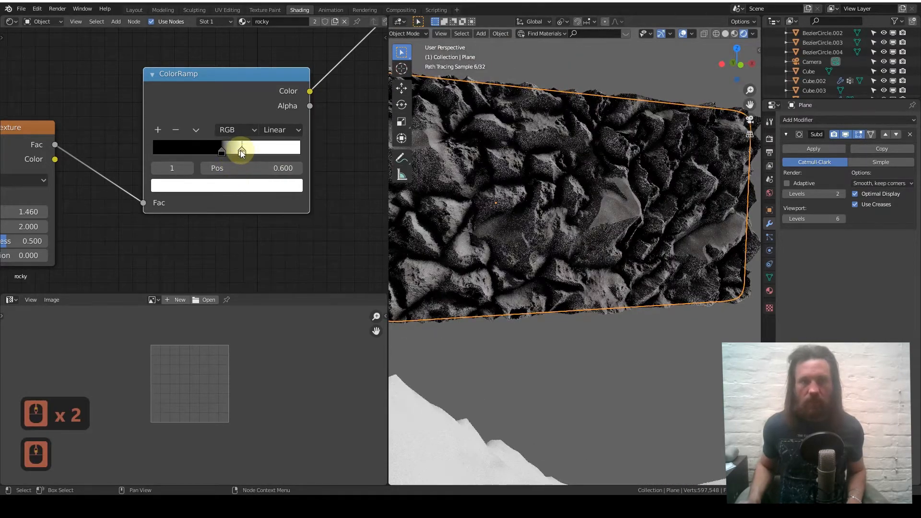
{"action": "left_click_drag", "start_coordinate": [238, 152], "coordinate": [232, 152]}
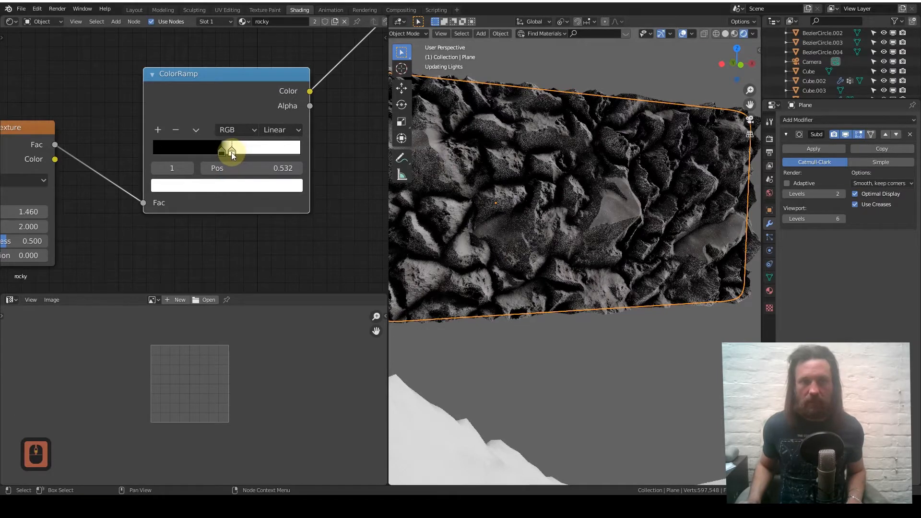
Preview the noise ColorRamp's output on the plane, trying its white stop at 1.0 and at about 0.495
{"action": "left_click", "coordinate": [251, 100], "text": "ctrl+shift"}
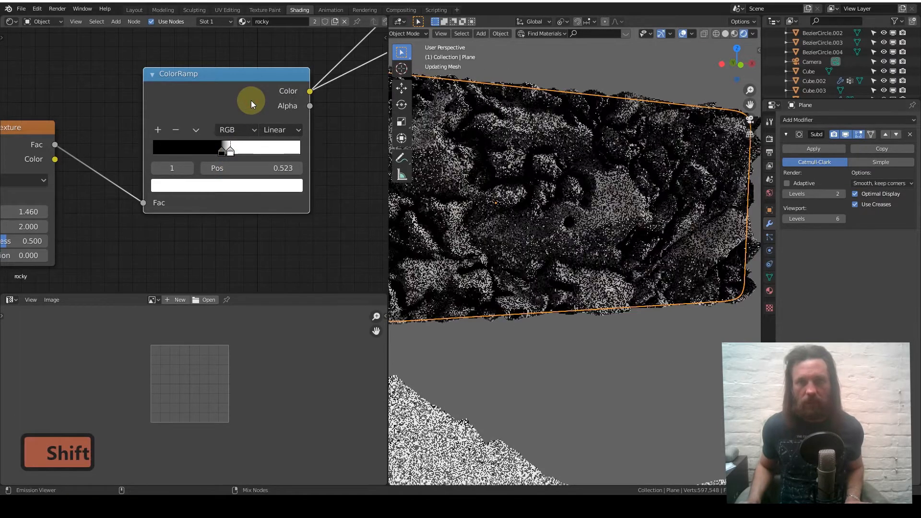
{"action": "left_click_drag", "start_coordinate": [230, 152], "coordinate": [311, 160]}
{"action": "left_click", "coordinate": [574, 194]}
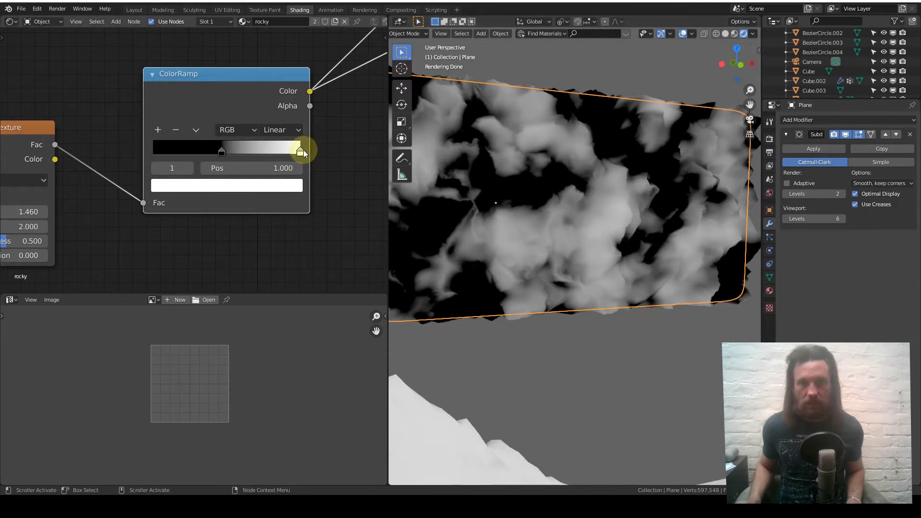
{"action": "left_click_drag", "start_coordinate": [303, 153], "coordinate": [223, 157]}
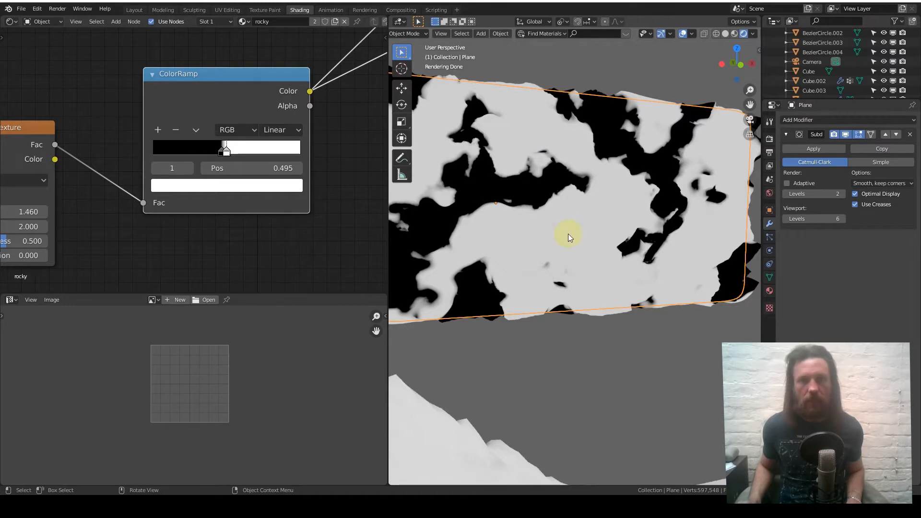
Preview the Mix node's output on the plane to examine how the two patterns blend
{"action": "scroll", "coordinate": [273, 144], "scroll_direction": "down", "scroll_amount": 12}
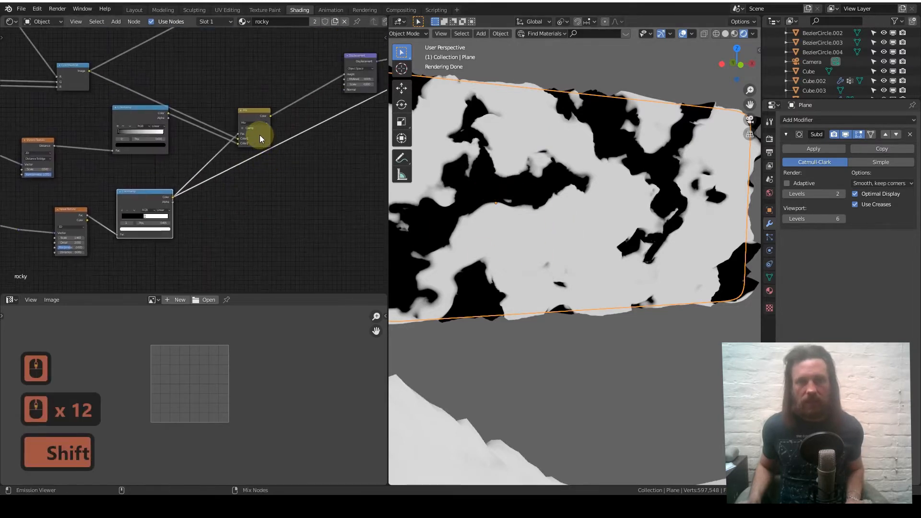
{"action": "left_click", "coordinate": [260, 135], "text": "ctrl+shift"}
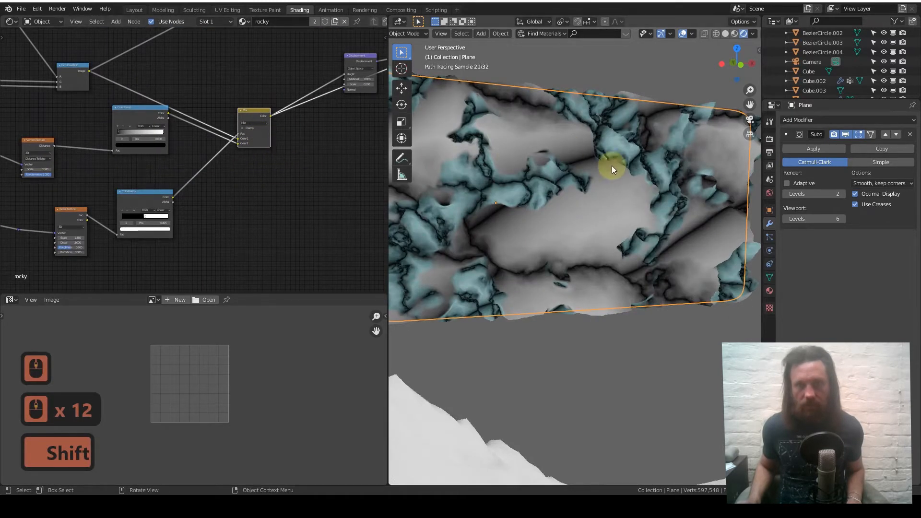
{"action": "scroll", "coordinate": [288, 180], "scroll_direction": "down", "scroll_amount": 1}
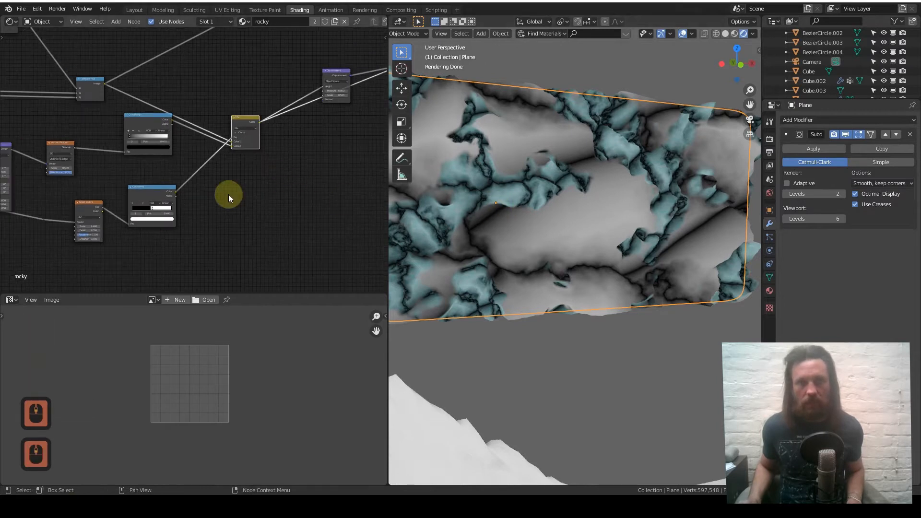
Spread out the two ColorRamp nodes and the Combine RGB node that feed the Mix node
{"action": "scroll", "coordinate": [225, 204], "scroll_direction": "down", "scroll_amount": 1}
{"action": "left_click_drag", "start_coordinate": [192, 154], "coordinate": [162, 168]}
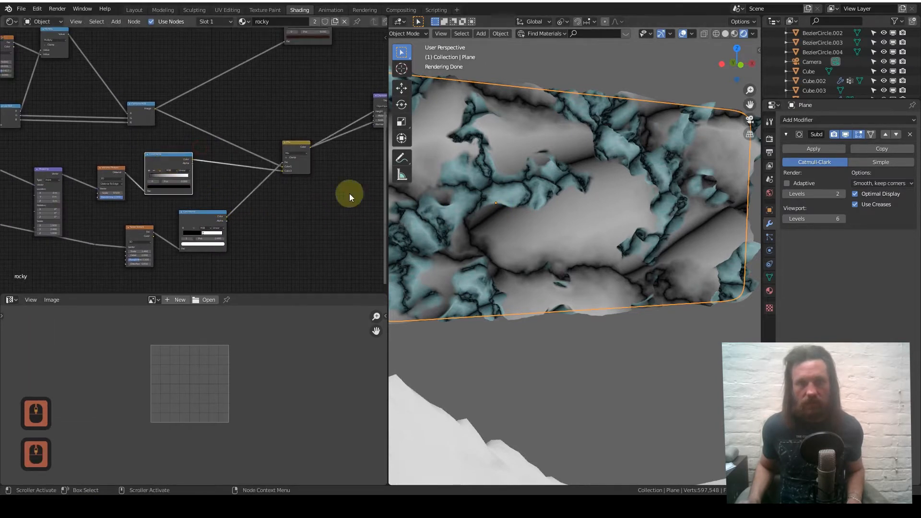
{"action": "left_click_drag", "start_coordinate": [196, 220], "coordinate": [210, 235]}
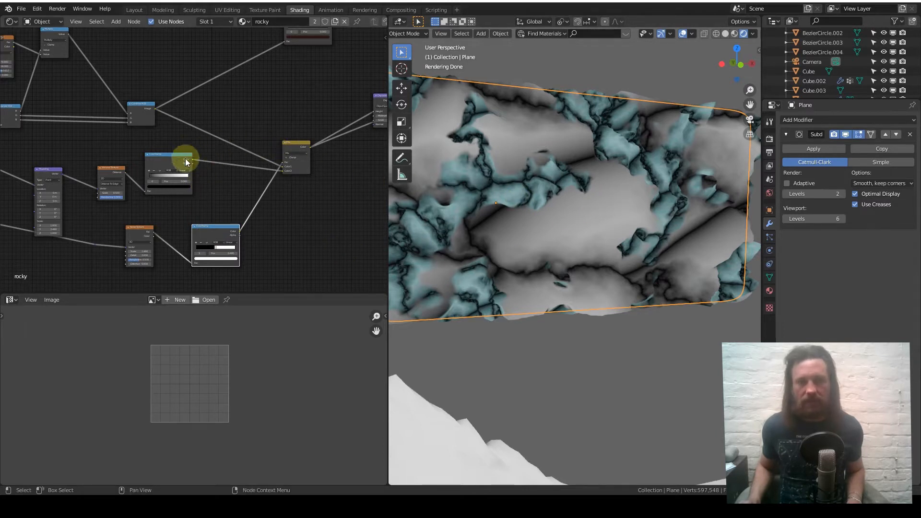
{"action": "middle_click_drag", "start_coordinate": [207, 141], "coordinate": [274, 151]}
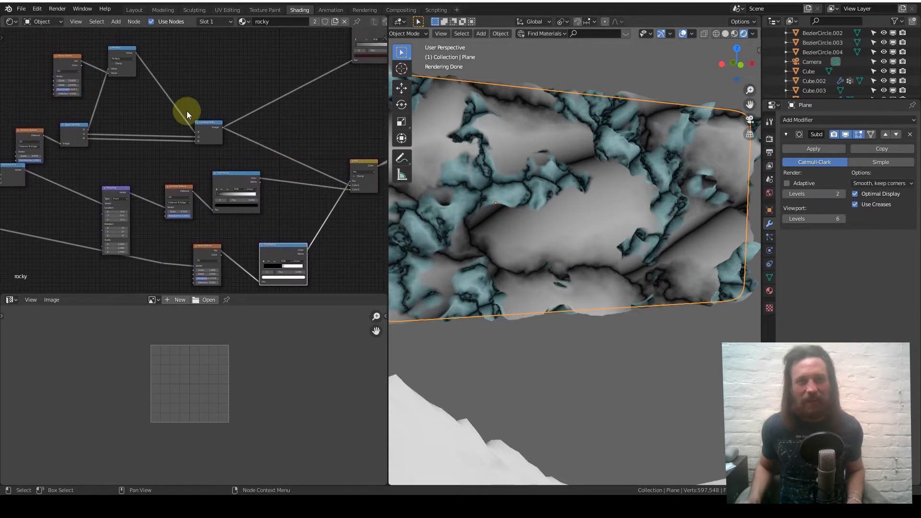
{"action": "left_click_drag", "start_coordinate": [211, 142], "coordinate": [214, 107]}
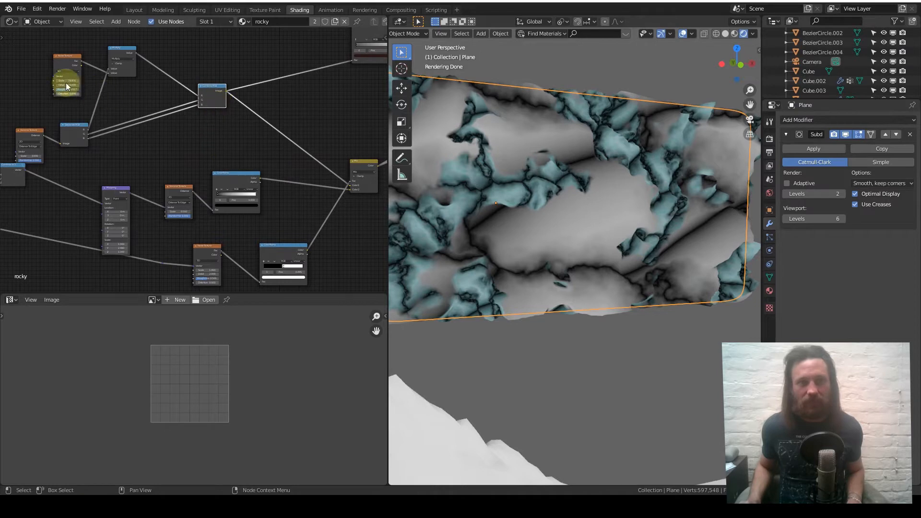
{"action": "left_click_drag", "start_coordinate": [237, 174], "coordinate": [238, 166]}
{"action": "middle_click_drag", "start_coordinate": [265, 197], "coordinate": [234, 156]}
{"action": "left_click_drag", "start_coordinate": [264, 210], "coordinate": [267, 185]}
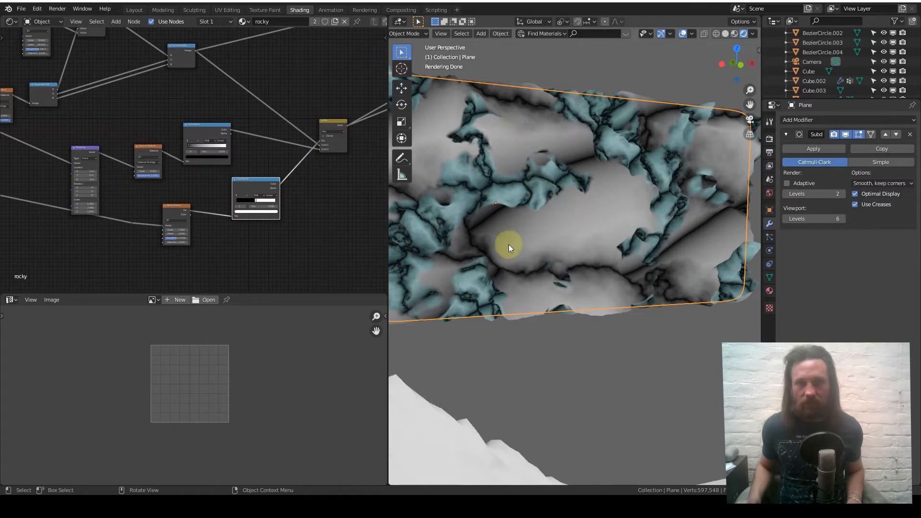
Reconnect the Principled BSDF to the Material Output's surface in place of the Mix preview
{"action": "middle_click_drag", "start_coordinate": [265, 177], "coordinate": [146, 216]}
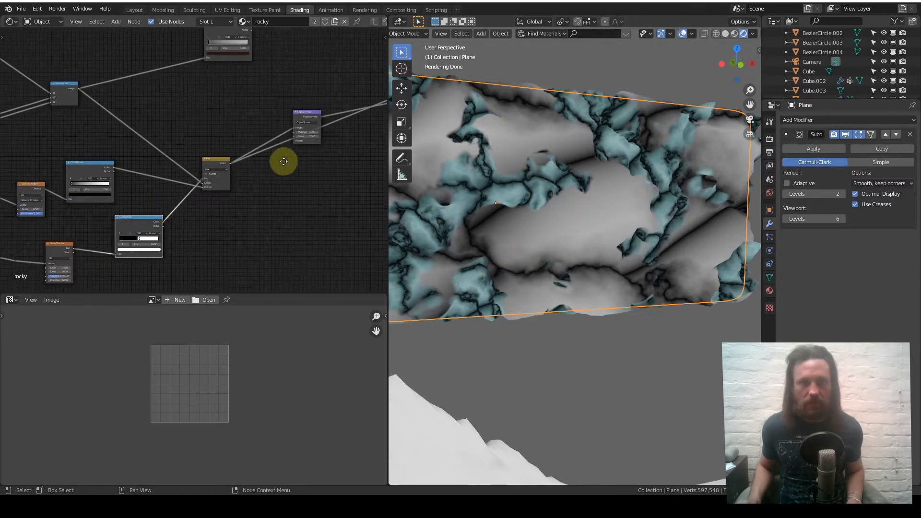
{"action": "middle_click_drag", "start_coordinate": [283, 162], "coordinate": [245, 180]}
{"action": "scroll", "coordinate": [261, 186], "scroll_direction": "up", "scroll_amount": 2}
{"action": "scroll", "coordinate": [316, 154], "scroll_direction": "down", "scroll_amount": 5}
{"action": "middle_click_drag", "start_coordinate": [321, 149], "coordinate": [203, 209]}
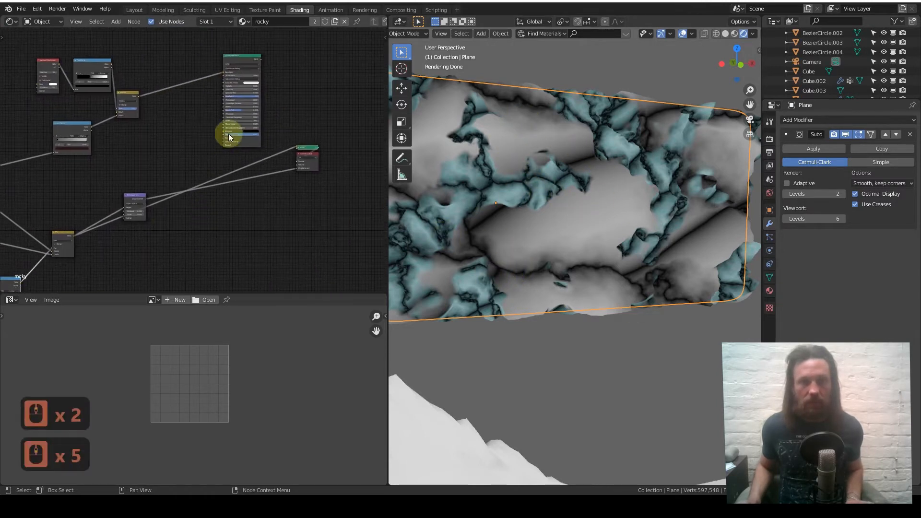
{"action": "left_click", "coordinate": [245, 62], "text": "ctrl+shift"}
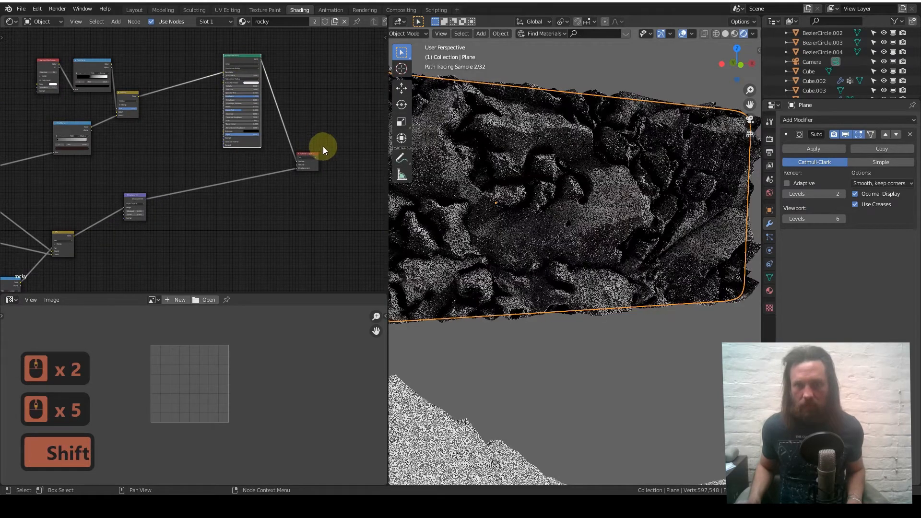
Move the white stop of the noise ColorRamp to about 0.58 to soften the mask's transition
{"action": "scroll", "coordinate": [552, 226], "scroll_direction": "down", "scroll_amount": 3}
{"action": "middle_click_drag", "start_coordinate": [552, 226], "coordinate": [583, 236]}
{"action": "scroll", "coordinate": [576, 240], "scroll_direction": "up", "scroll_amount": 2}
{"action": "scroll", "coordinate": [576, 240], "scroll_direction": "up", "scroll_amount": 1}
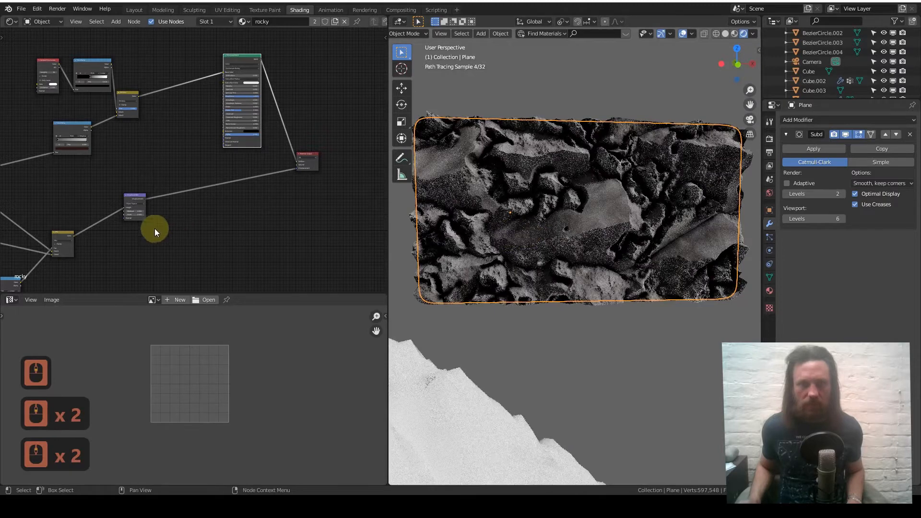
{"action": "middle_click_drag", "start_coordinate": [155, 228], "coordinate": [260, 188]}
{"action": "scroll", "coordinate": [226, 219], "scroll_direction": "up", "scroll_amount": 8}
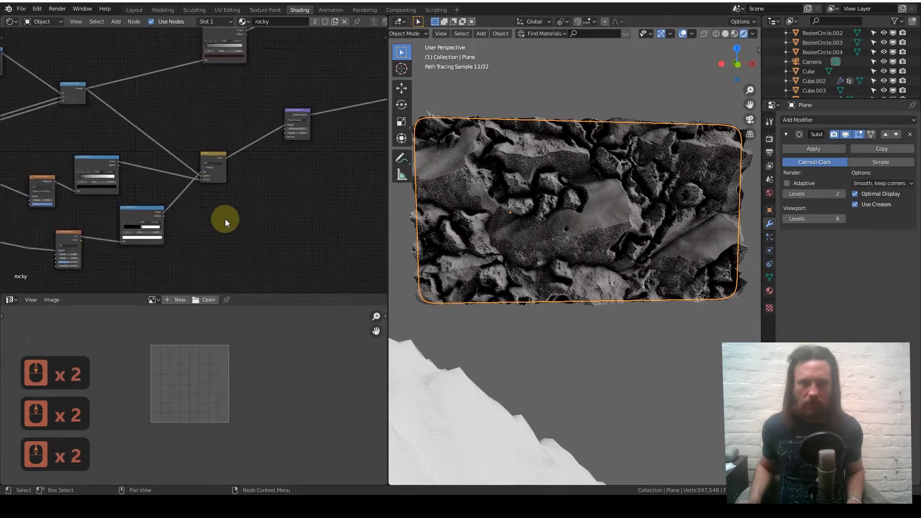
{"action": "scroll", "coordinate": [245, 207], "scroll_direction": "up", "scroll_amount": 3}
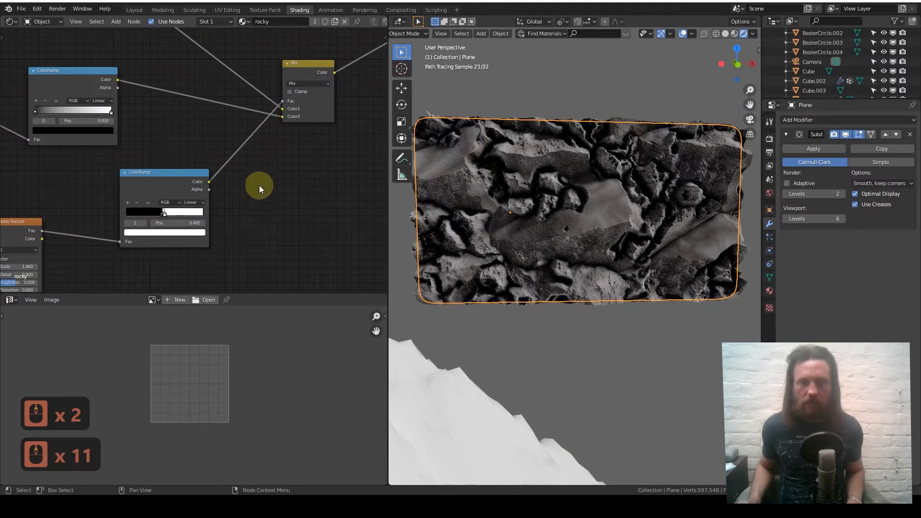
{"action": "scroll", "coordinate": [249, 182], "scroll_direction": "up", "scroll_amount": 3}
{"action": "scroll", "coordinate": [259, 182], "scroll_direction": "up", "scroll_amount": 6}
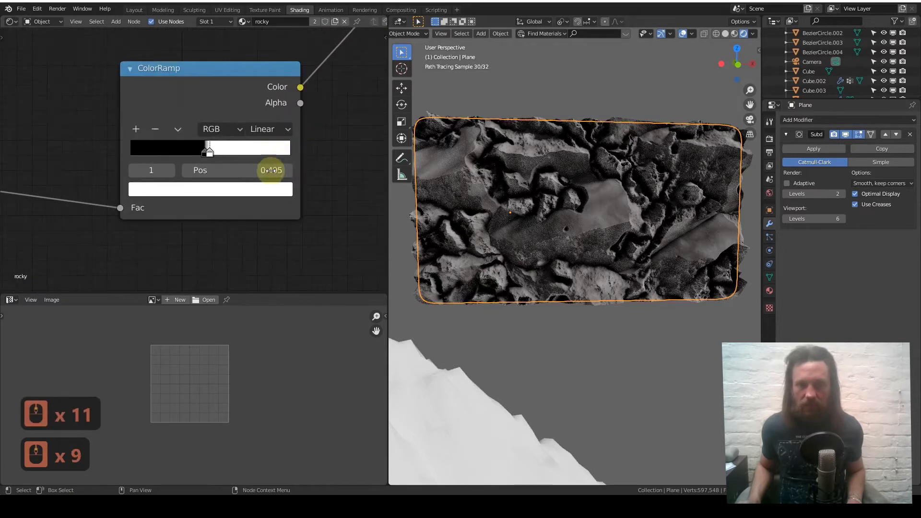
{"action": "left_click_drag", "start_coordinate": [207, 153], "coordinate": [224, 150]}
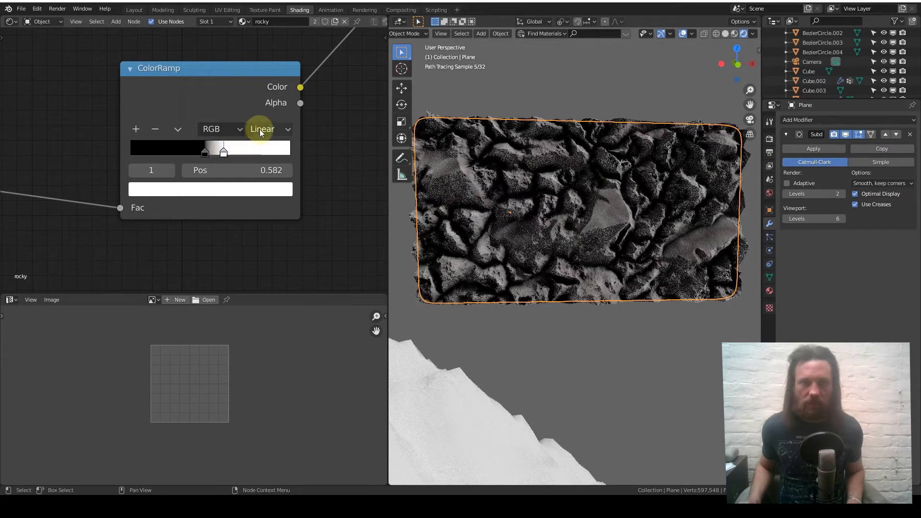
Set the noise ColorRamp's interpolation to B-Spline and move its black stop to about 0.495
{"action": "left_click", "coordinate": [261, 129]}
{"action": "left_click", "coordinate": [267, 195]}
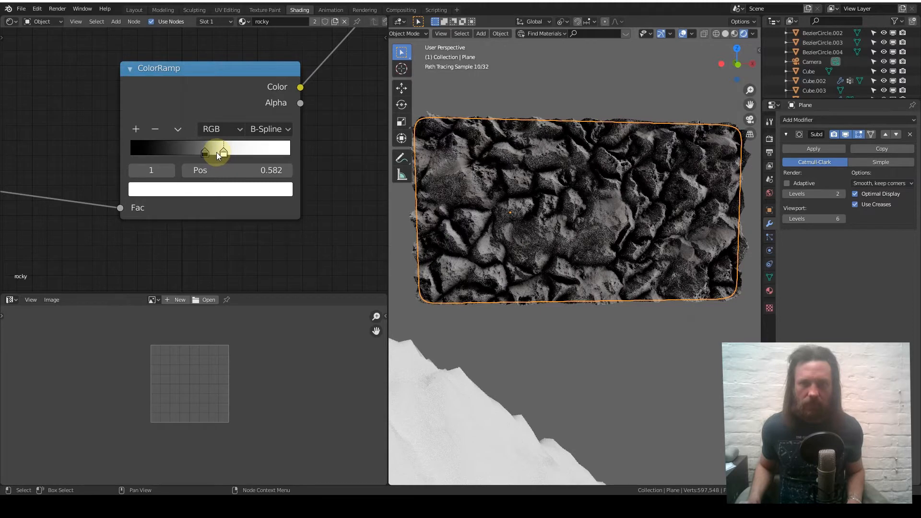
{"action": "left_click_drag", "start_coordinate": [208, 153], "coordinate": [214, 154]}
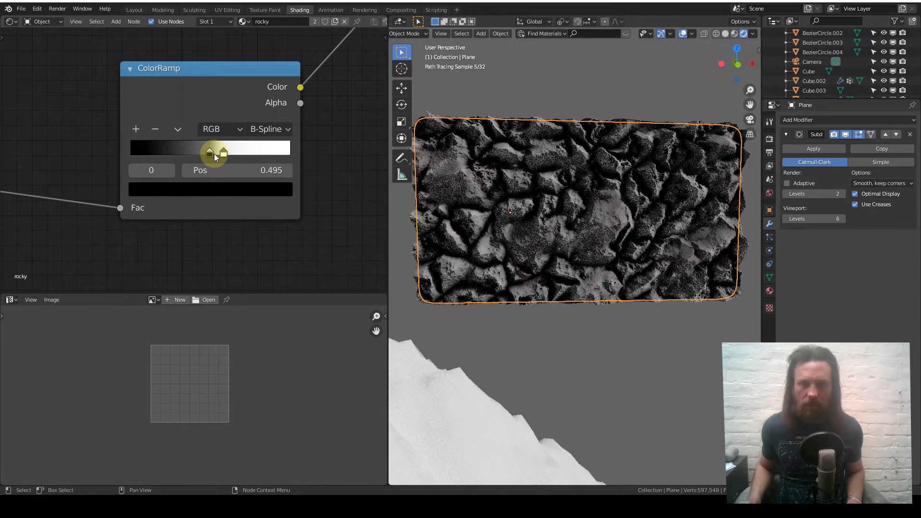
Set the Scale of the Noise Texture feeding the mask's ColorRamp to 1
{"action": "scroll", "coordinate": [183, 238], "scroll_direction": "down", "scroll_amount": 12}
{"action": "scroll", "coordinate": [201, 202], "scroll_direction": "up", "scroll_amount": 15}
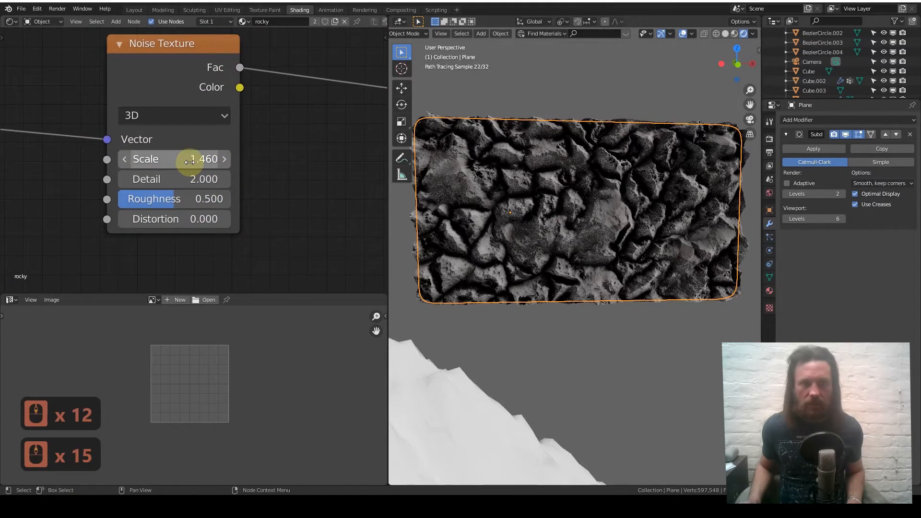
{"action": "left_click", "coordinate": [190, 162]}
{"action": "type", "text": "1"}
{"action": "key", "text": "Return"}
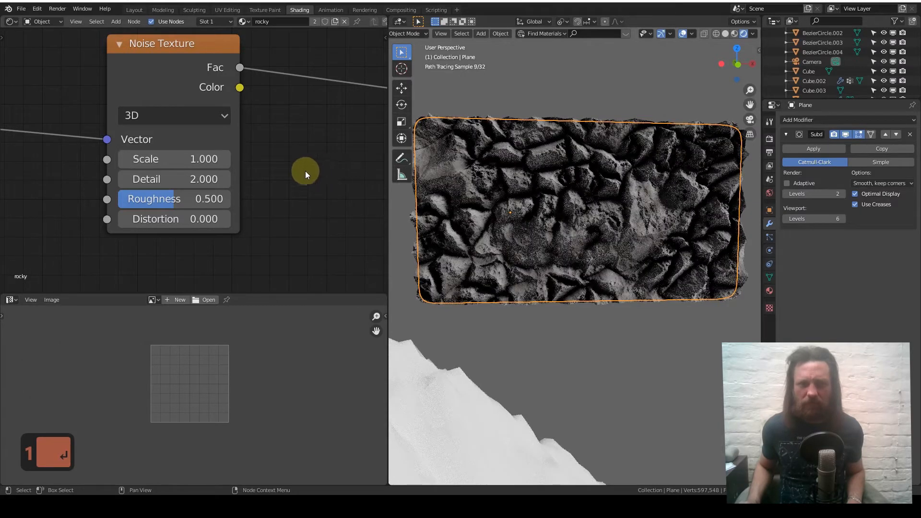
Try a Scale of 0.5 on the Noise Texture that feeds the mask's ColorRamp
{"action": "left_click", "coordinate": [206, 160]}
{"action": "type", "text": "."}
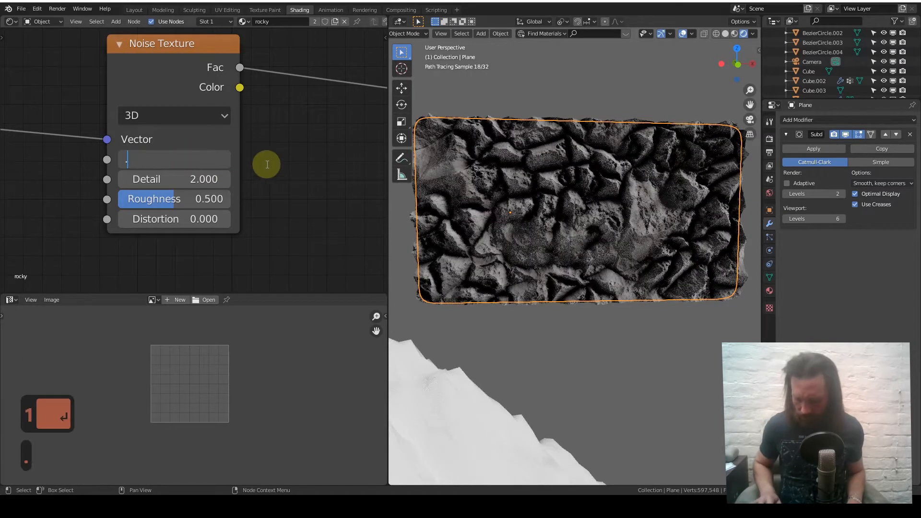
{"action": "type", "text": "5"}
{"action": "key", "text": "Return"}
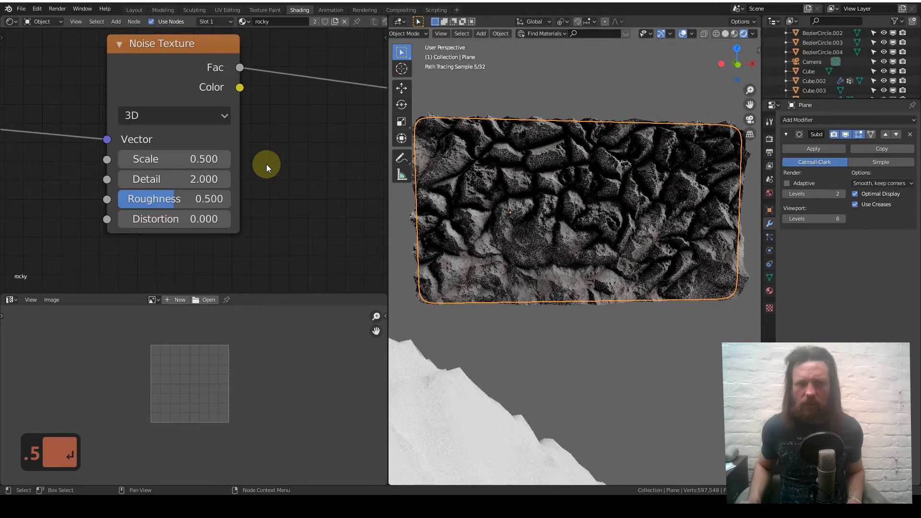
Set the Scale of the mask's Noise Texture to 0.8
{"action": "left_click", "coordinate": [211, 154]}
{"action": "type", "text": "."}
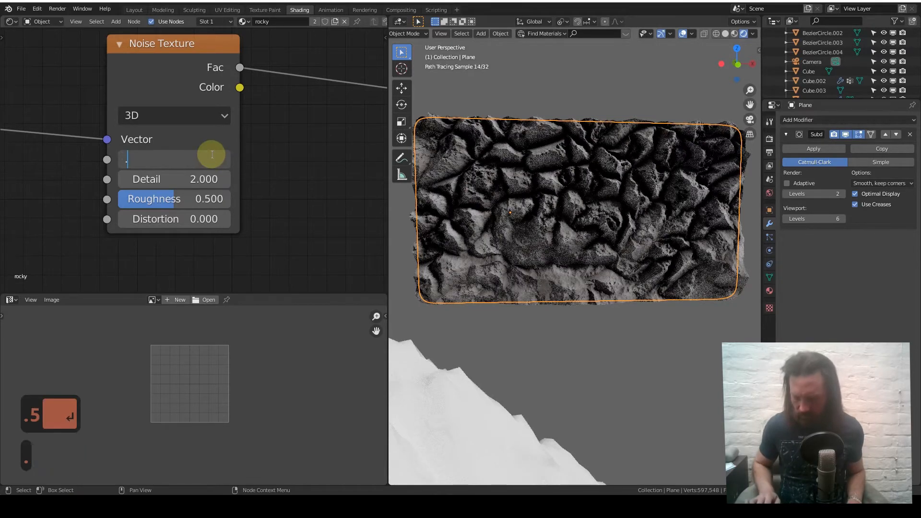
{"action": "type", "text": "8"}
{"action": "key", "text": "Return"}
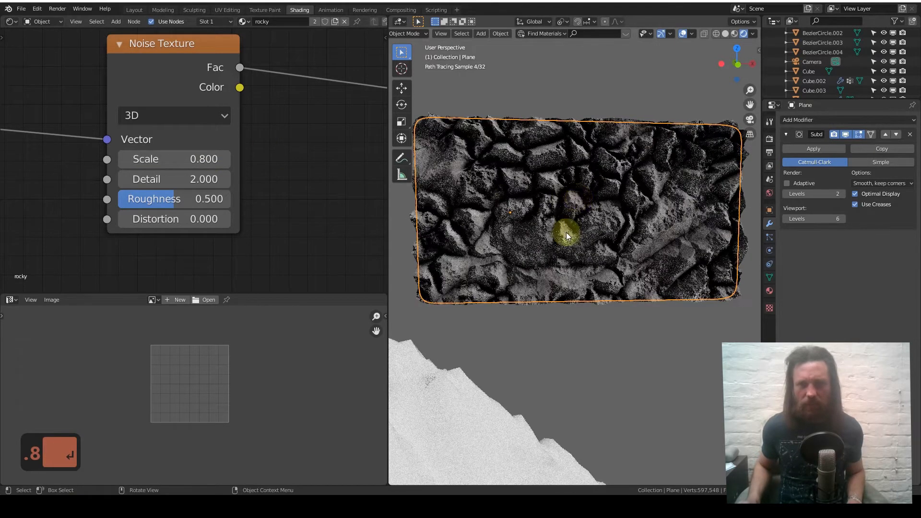
Tidy the node layout by moving the Mix node lower and the mask's ColorRamp closer to it
{"action": "scroll", "coordinate": [200, 203], "scroll_direction": "down", "scroll_amount": 20}
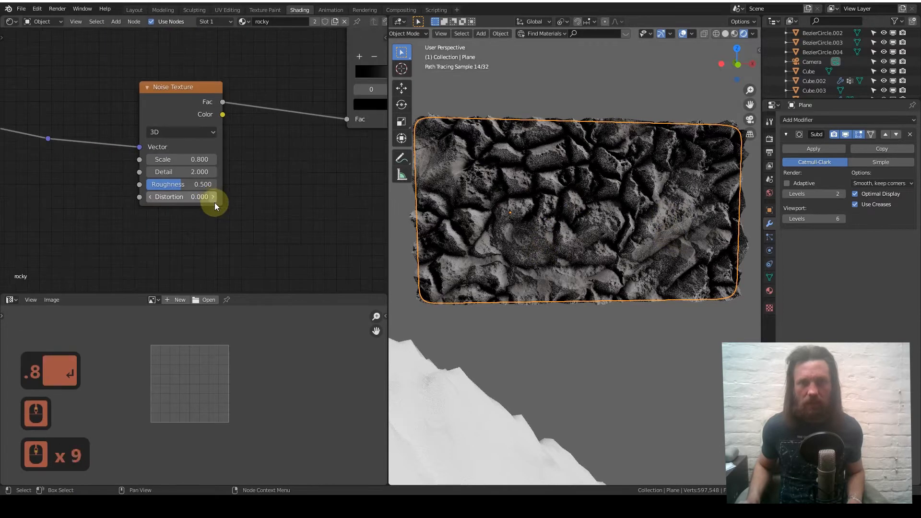
{"action": "middle_click_drag", "start_coordinate": [296, 115], "coordinate": [226, 168]}
{"action": "left_click_drag", "start_coordinate": [198, 176], "coordinate": [181, 189]}
{"action": "left_click_drag", "start_coordinate": [282, 110], "coordinate": [288, 186]}
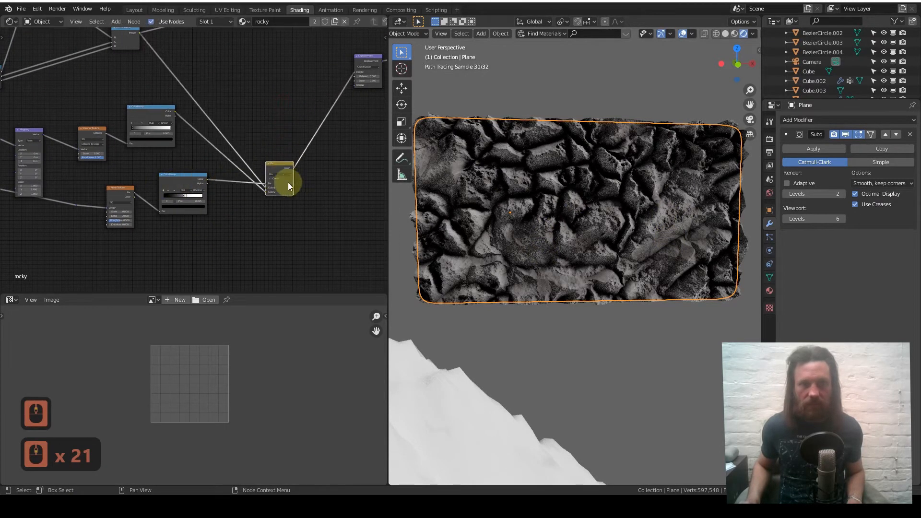
{"action": "left_click_drag", "start_coordinate": [181, 179], "coordinate": [205, 178]}
{"action": "scroll", "coordinate": [218, 181], "scroll_direction": "up", "scroll_amount": 7}
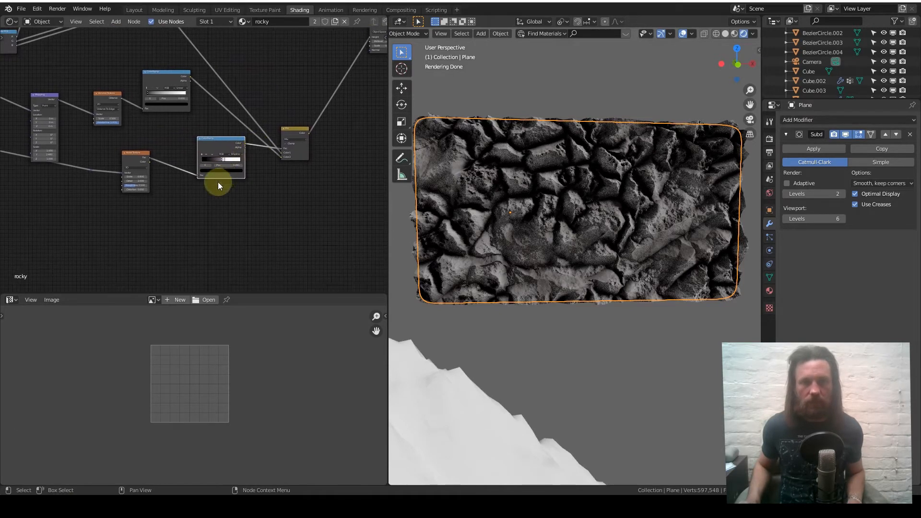
{"action": "scroll", "coordinate": [218, 179], "scroll_direction": "up", "scroll_amount": 1}
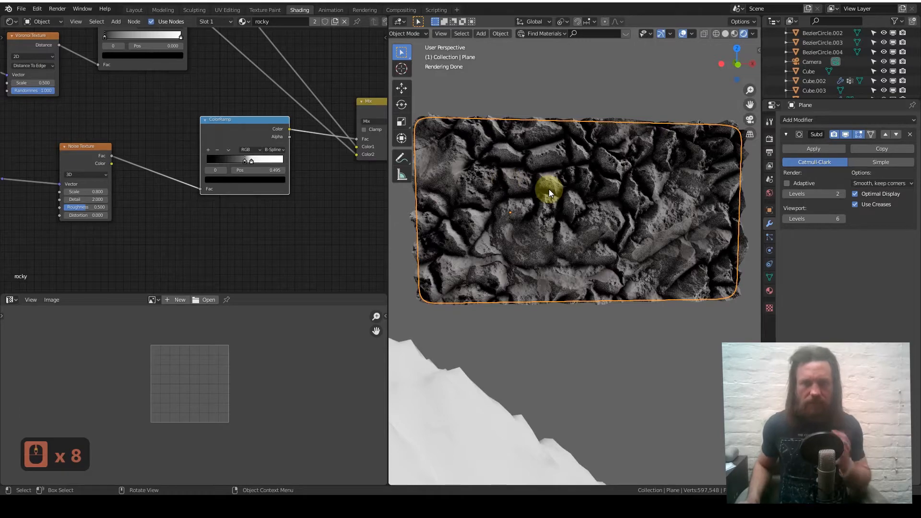
{"action": "middle_click_drag", "start_coordinate": [541, 199], "coordinate": [571, 236]}
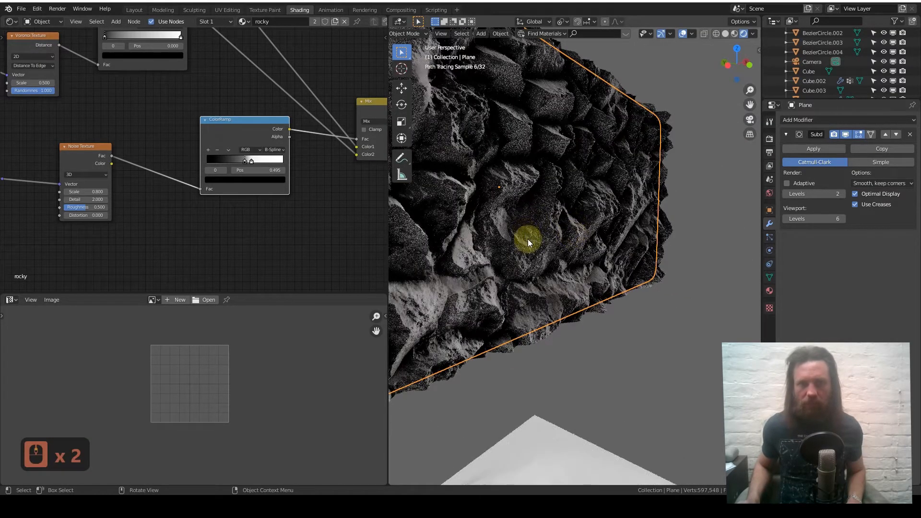
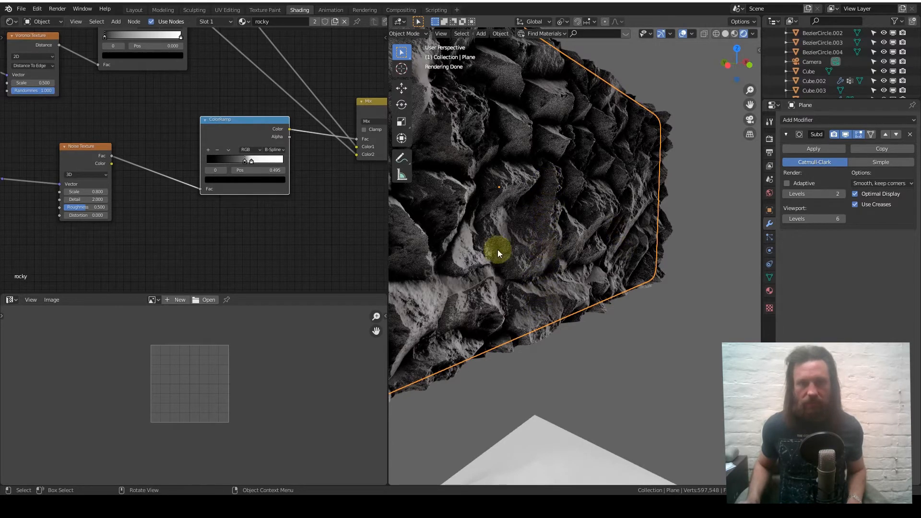
Spread the nodes out, moving the Mix node up, the mask's Noise Texture and ColorRamp down, and the Voronoi ColorRamp nearer the Mix
{"action": "scroll", "coordinate": [272, 187], "scroll_direction": "down", "scroll_amount": 5}
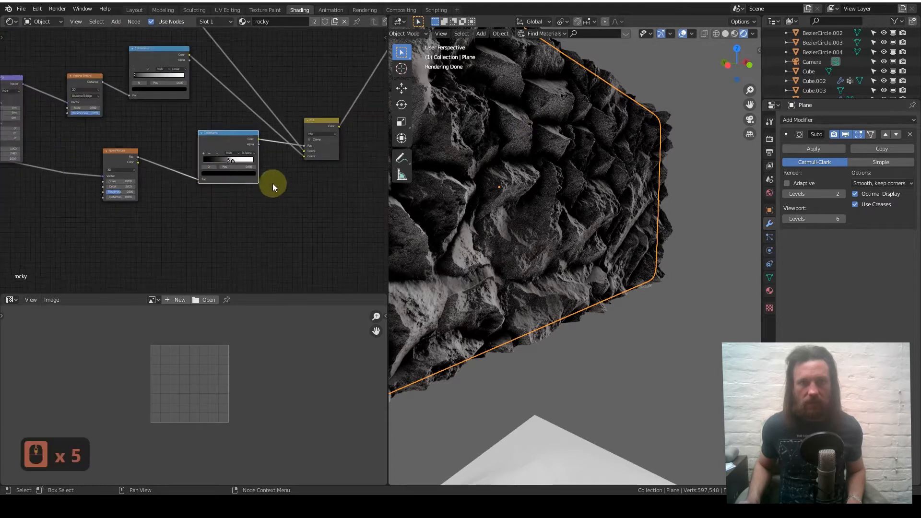
{"action": "middle_click_drag", "start_coordinate": [273, 187], "coordinate": [208, 242]}
{"action": "left_click_drag", "start_coordinate": [248, 207], "coordinate": [315, 130]}
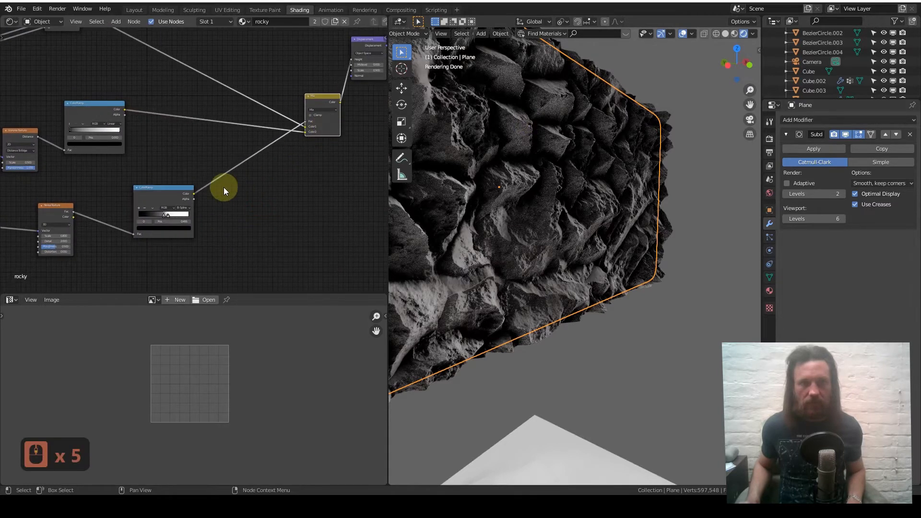
{"action": "left_click_drag", "start_coordinate": [194, 188], "coordinate": [177, 195]}
{"action": "middle_click_drag", "start_coordinate": [207, 193], "coordinate": [288, 164]}
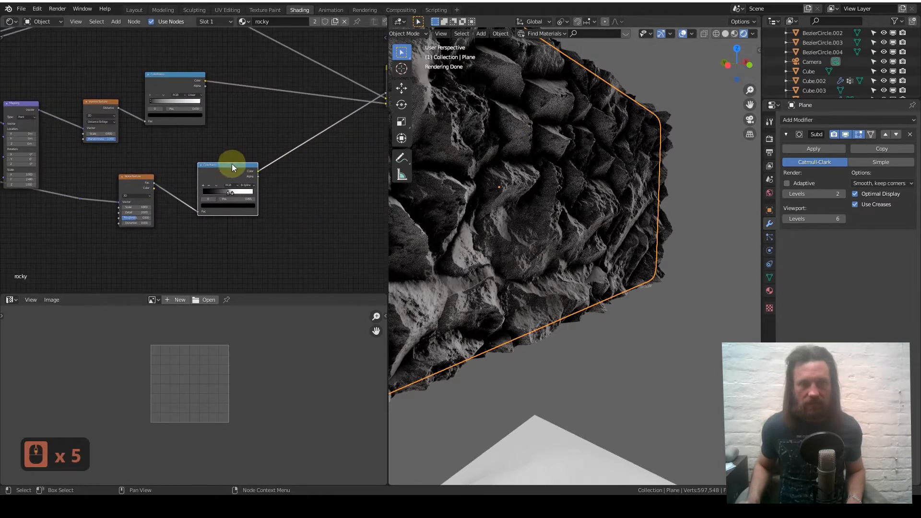
{"action": "left_click_drag", "start_coordinate": [136, 192], "coordinate": [124, 201]}
{"action": "middle_click_drag", "start_coordinate": [247, 160], "coordinate": [230, 183]}
{"action": "left_click_drag", "start_coordinate": [203, 195], "coordinate": [181, 206]}
{"action": "middle_click_drag", "start_coordinate": [222, 166], "coordinate": [185, 196]}
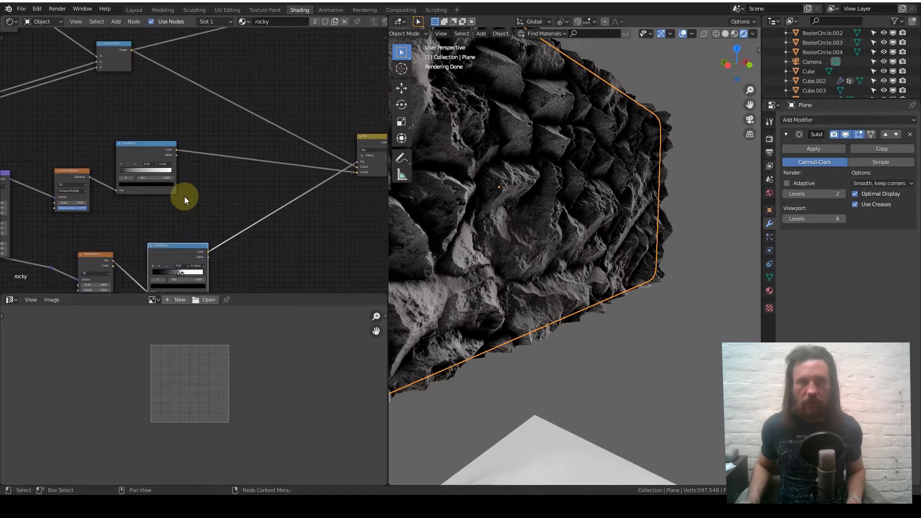
{"action": "left_click_drag", "start_coordinate": [153, 156], "coordinate": [171, 172]}
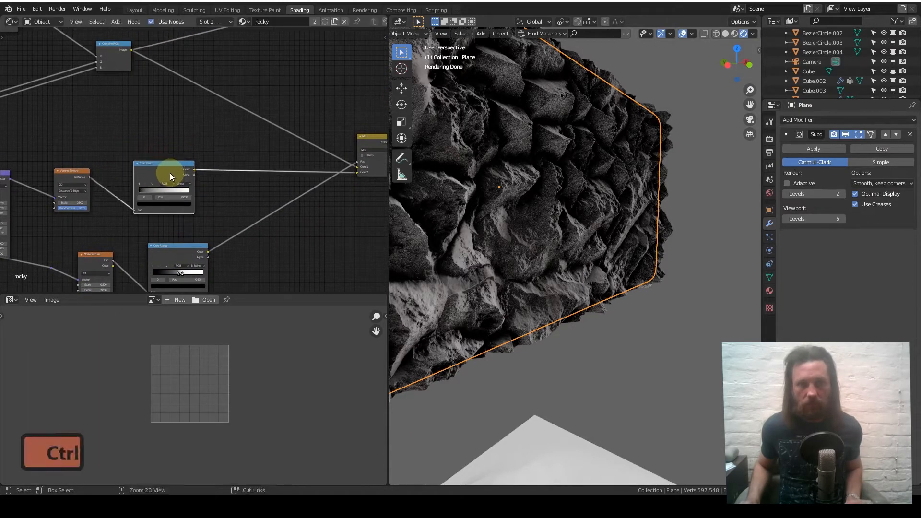
Preview the Voronoi ColorRamp and the Combine RGB output in turn to compare the large and small rock patterns
{"action": "left_click", "coordinate": [172, 175], "text": "ctrl+shift"}
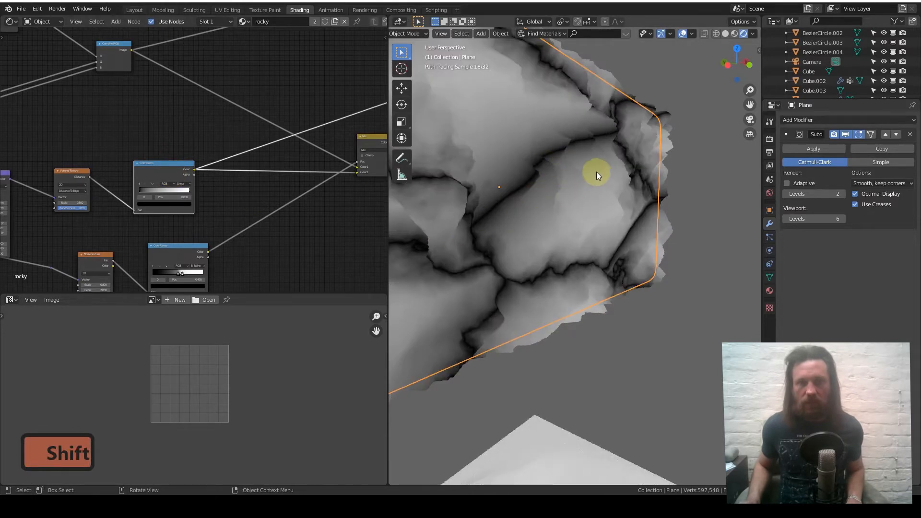
{"action": "middle_click_drag", "start_coordinate": [205, 116], "coordinate": [238, 189]}
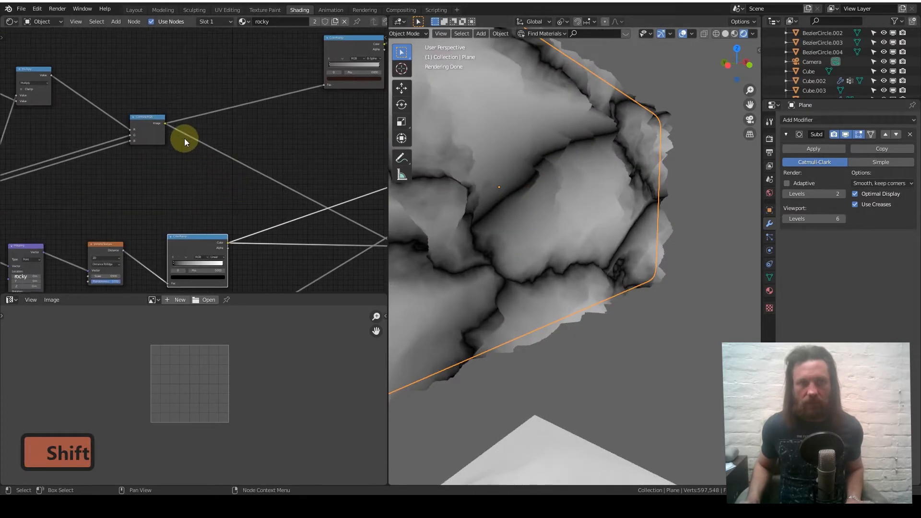
{"action": "left_click", "coordinate": [157, 131], "text": "ctrl+shift"}
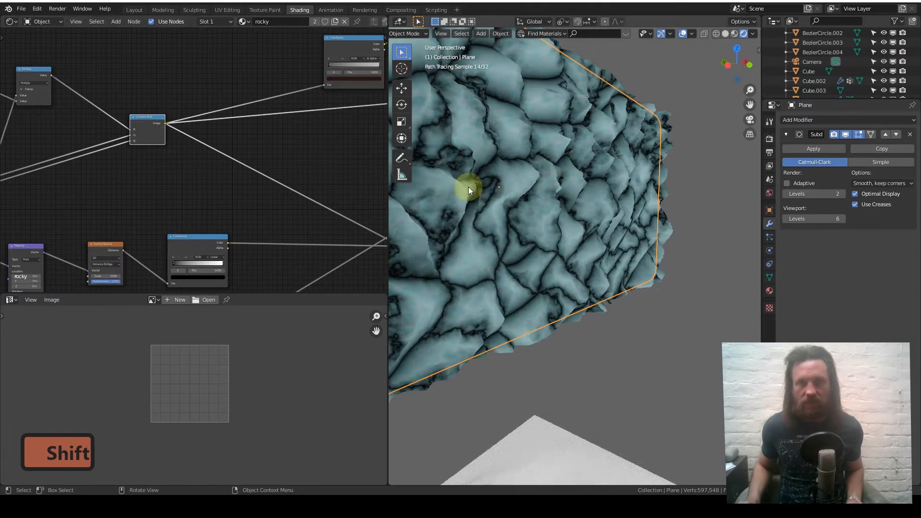
{"action": "middle_click_drag", "start_coordinate": [296, 180], "coordinate": [278, 125]}
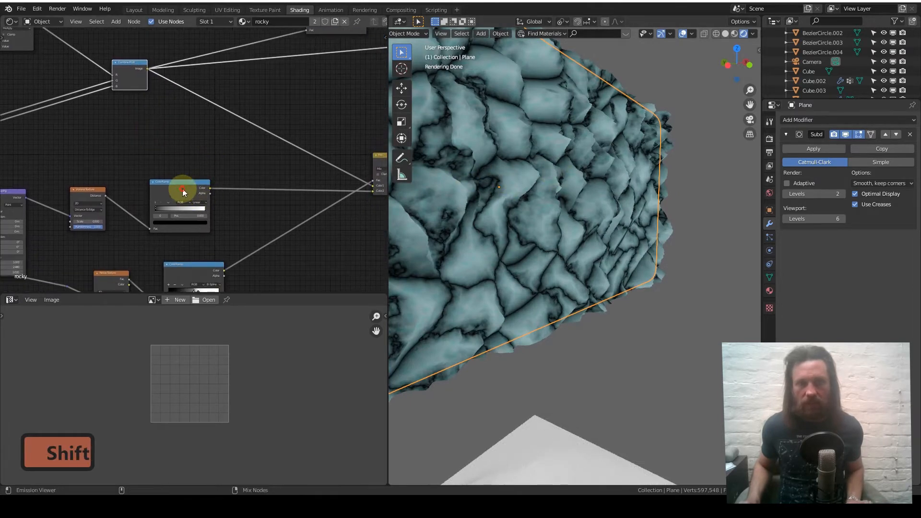
{"action": "left_click", "coordinate": [182, 189], "text": "ctrl+shift"}
Reconnect the Principled BSDF to the Material Output's surface in place of the ColorRamp preview
{"action": "middle_click_drag", "start_coordinate": [297, 168], "coordinate": [228, 160]}
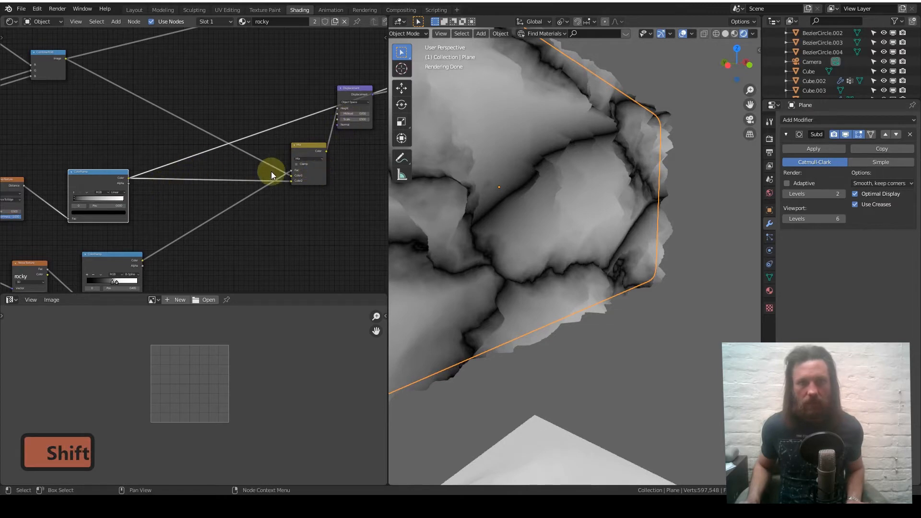
{"action": "scroll", "coordinate": [271, 172], "scroll_direction": "down", "scroll_amount": 5}
{"action": "middle_click_drag", "start_coordinate": [275, 168], "coordinate": [200, 190]}
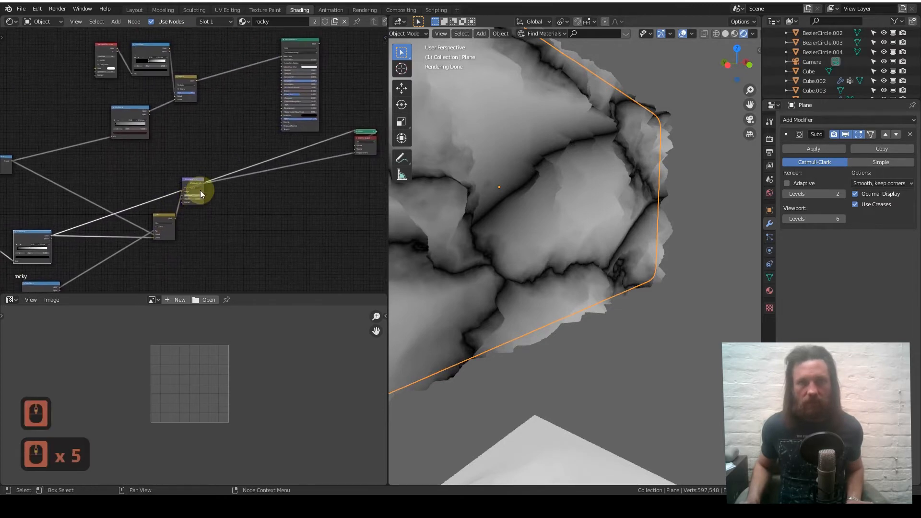
{"action": "left_click", "coordinate": [300, 44], "text": "ctrl+shift"}
Move the large-pattern Voronoi Texture and its ColorRamp away from the Mix node to make room for another node
{"action": "middle_click_drag", "start_coordinate": [285, 91], "coordinate": [226, 148]}
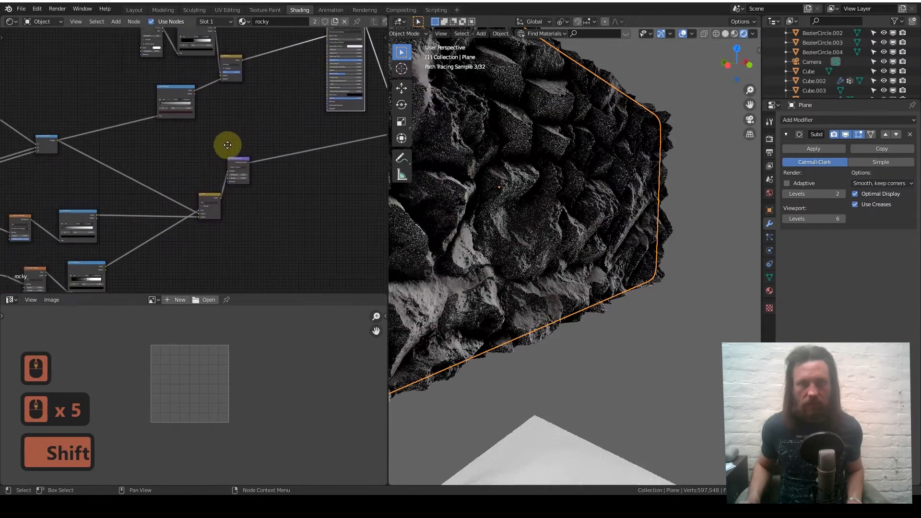
{"action": "scroll", "coordinate": [181, 181], "scroll_direction": "up", "scroll_amount": 7}
{"action": "middle_click_drag", "start_coordinate": [151, 202], "coordinate": [171, 135]}
{"action": "left_click_drag", "start_coordinate": [136, 139], "coordinate": [109, 127]}
{"action": "middle_click_drag", "start_coordinate": [148, 132], "coordinate": [211, 132]}
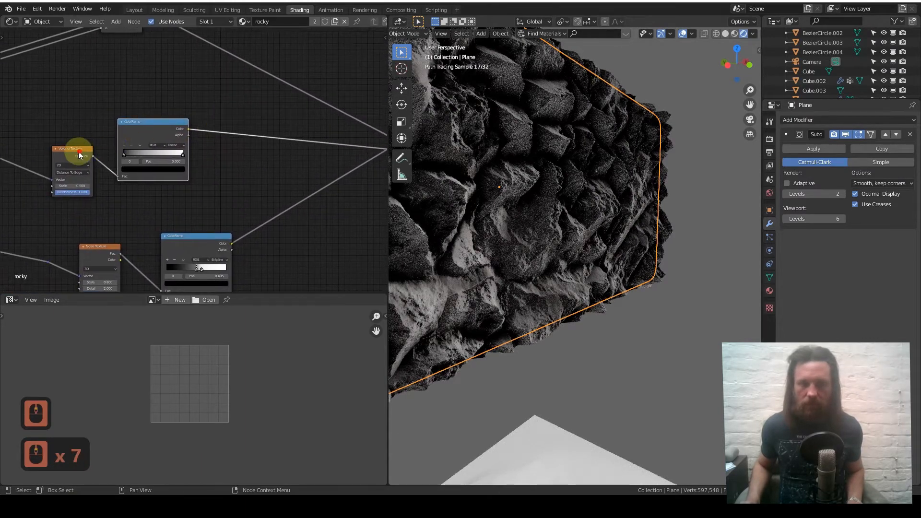
{"action": "left_click_drag", "start_coordinate": [79, 152], "coordinate": [47, 137]}
{"action": "left_click_drag", "start_coordinate": [139, 118], "coordinate": [115, 125]}
{"action": "left_click", "coordinate": [112, 129]}
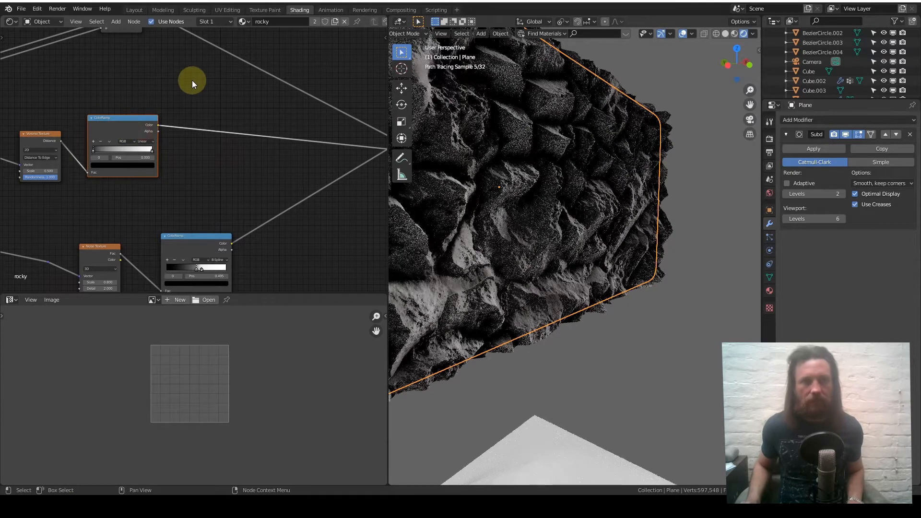
Add a Math node set to Multiply and insert it between the Voronoi ColorRamp and the Mix node
{"action": "key", "text": "shift+a"}
{"action": "mouse_move", "coordinate": [192, 80]}
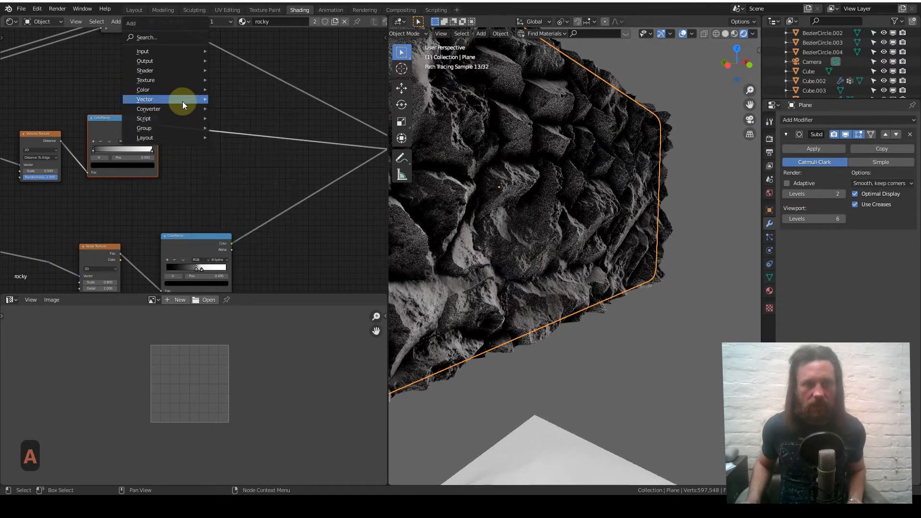
{"action": "mouse_move", "coordinate": [182, 107]}
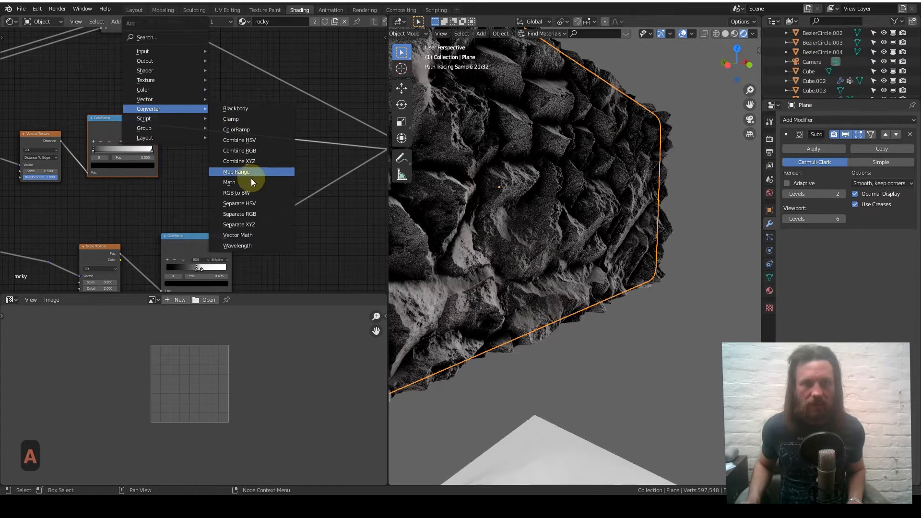
{"action": "left_click", "coordinate": [233, 182]}
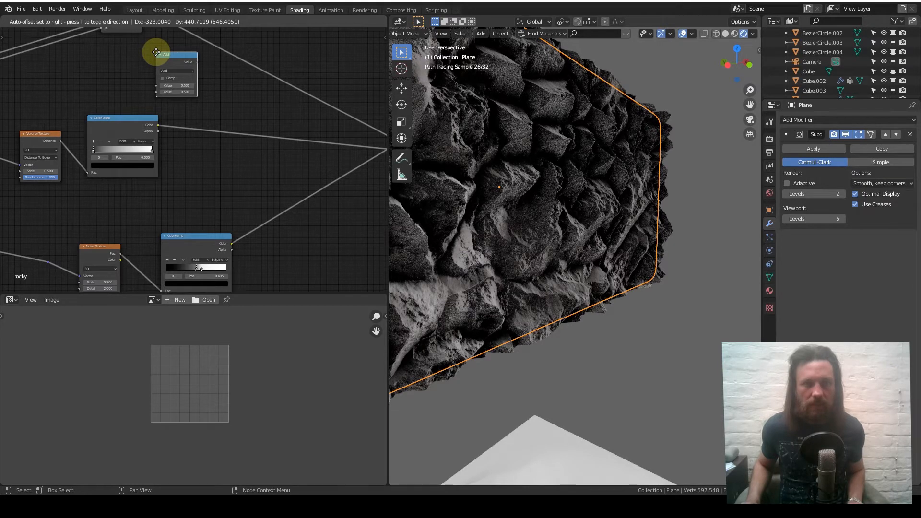
{"action": "left_click", "coordinate": [182, 71]}
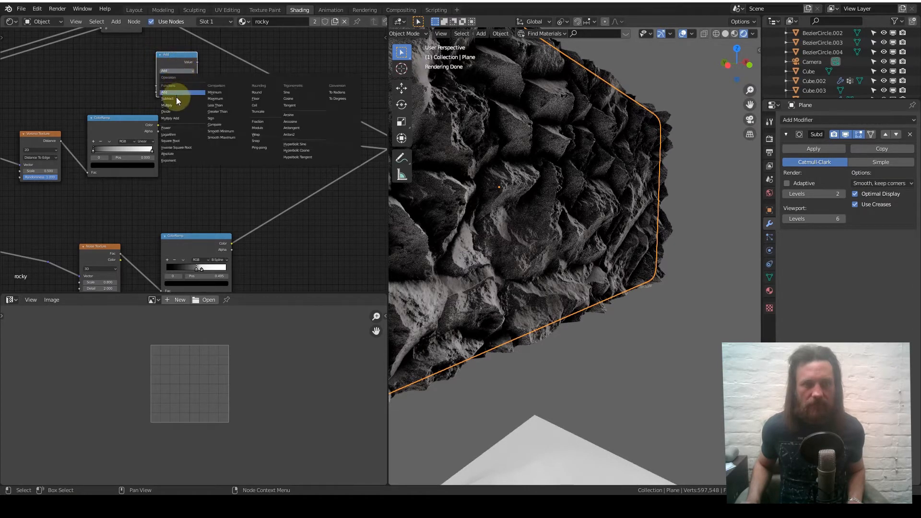
{"action": "scroll", "coordinate": [159, 61], "scroll_direction": "up", "scroll_amount": 9}
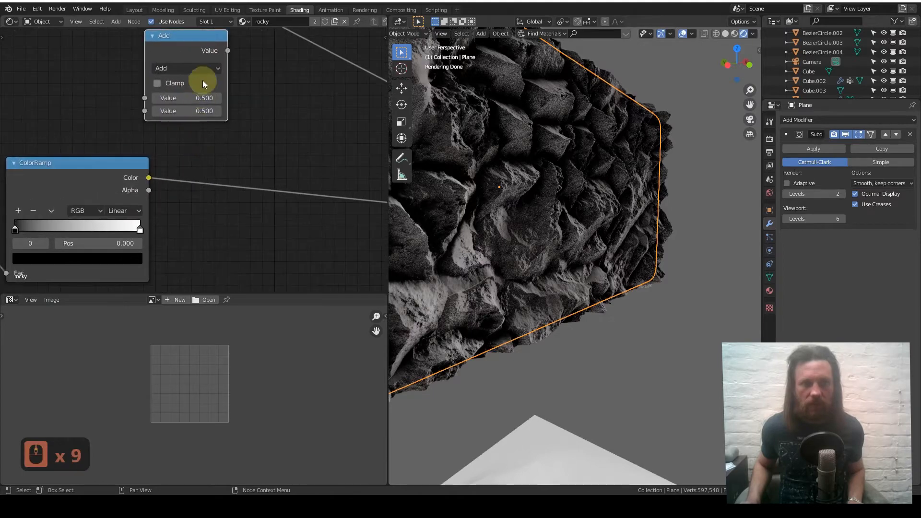
{"action": "left_click", "coordinate": [192, 138]}
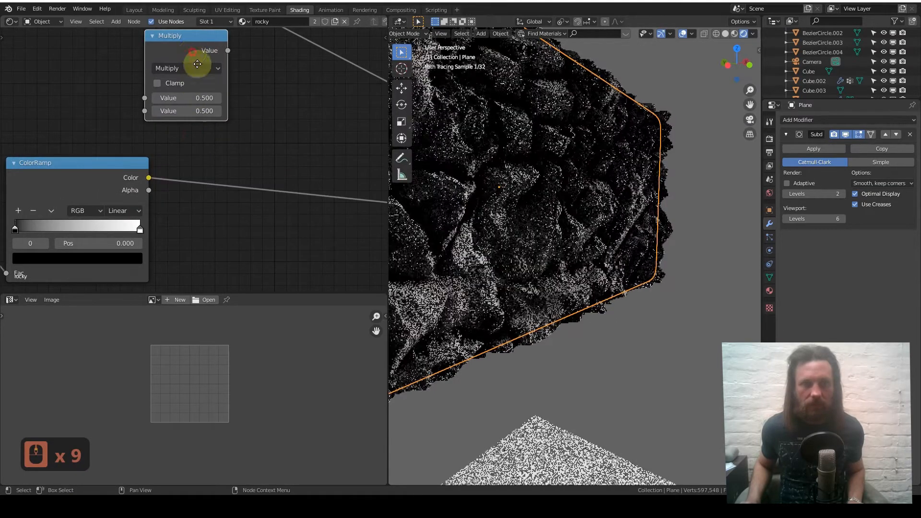
{"action": "left_click_drag", "start_coordinate": [190, 67], "coordinate": [241, 160]}
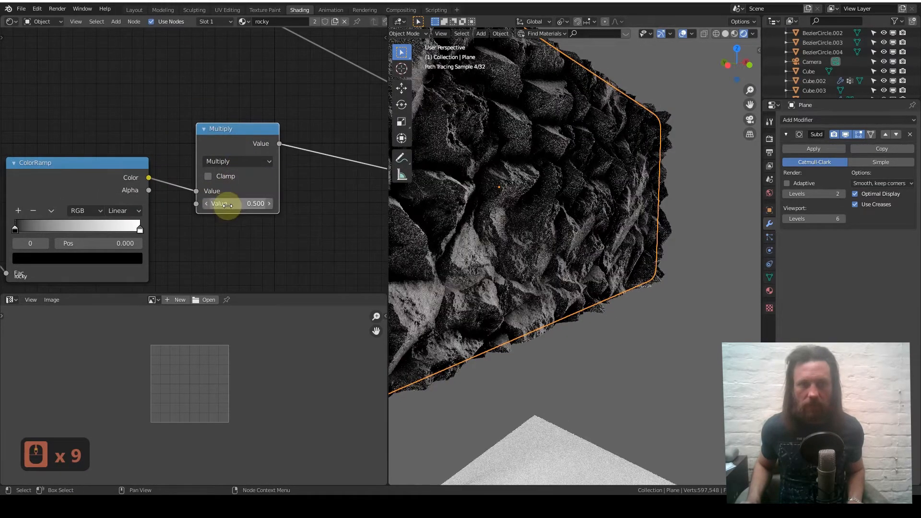
Try 7.9 and 2 as the Multiply node's second value, and settle on 3
{"action": "left_click_drag", "start_coordinate": [228, 205], "coordinate": [222, 203]}
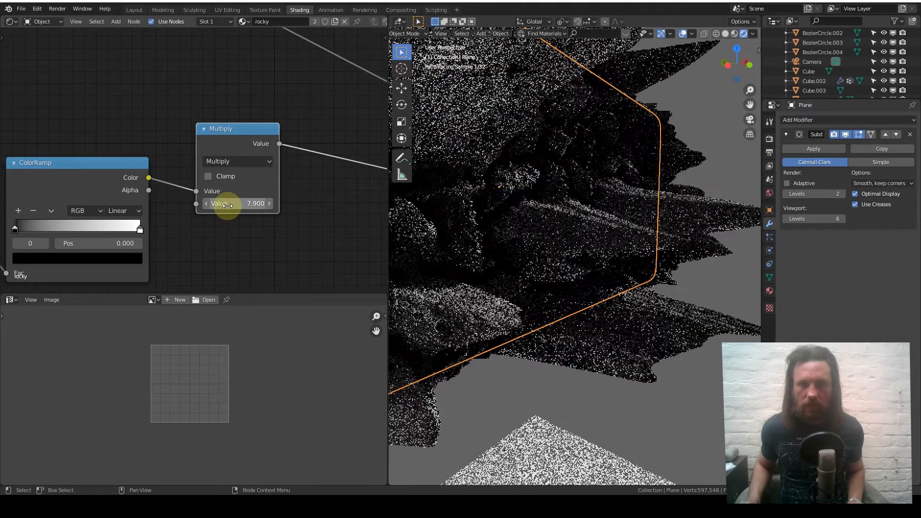
{"action": "left_click", "coordinate": [226, 204]}
{"action": "type", "text": "7.9"}
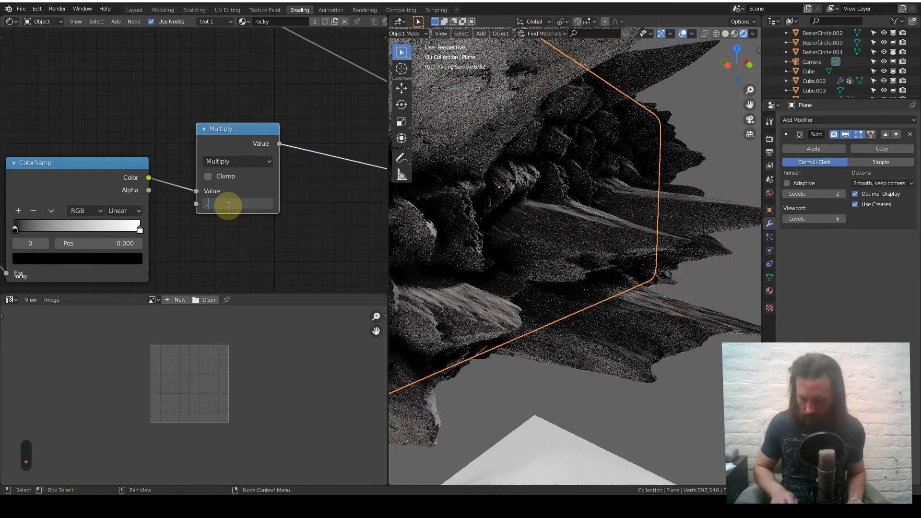
{"action": "type", "text": "2"}
{"action": "key", "text": "Return"}
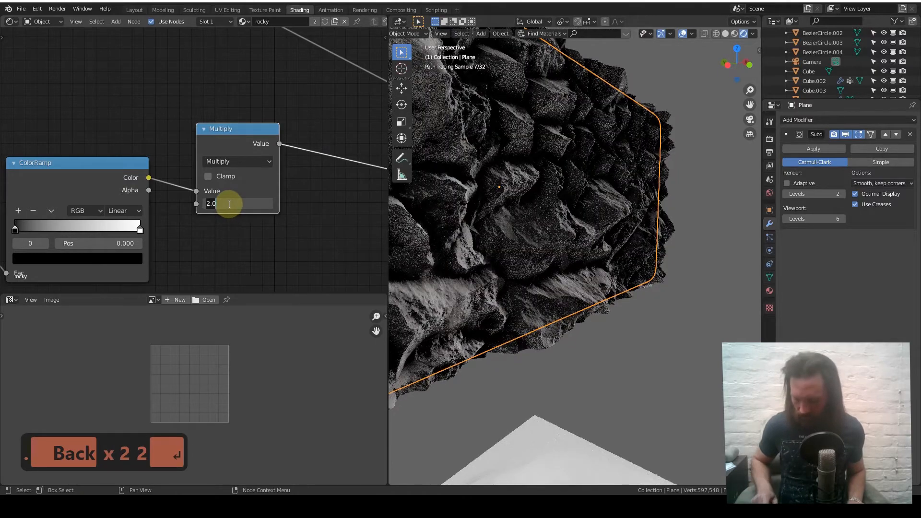
{"action": "type", "text": "3"}
{"action": "key", "text": "Return"}
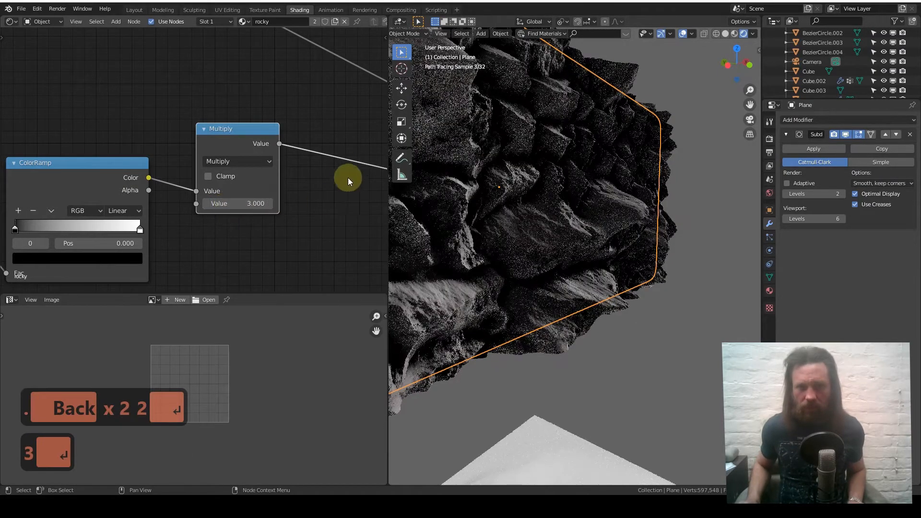
Preview the large-pattern Voronoi Texture directly on the material's surface and try the Multiply node's Clamp option
{"action": "scroll", "coordinate": [113, 201], "scroll_direction": "down", "scroll_amount": 11}
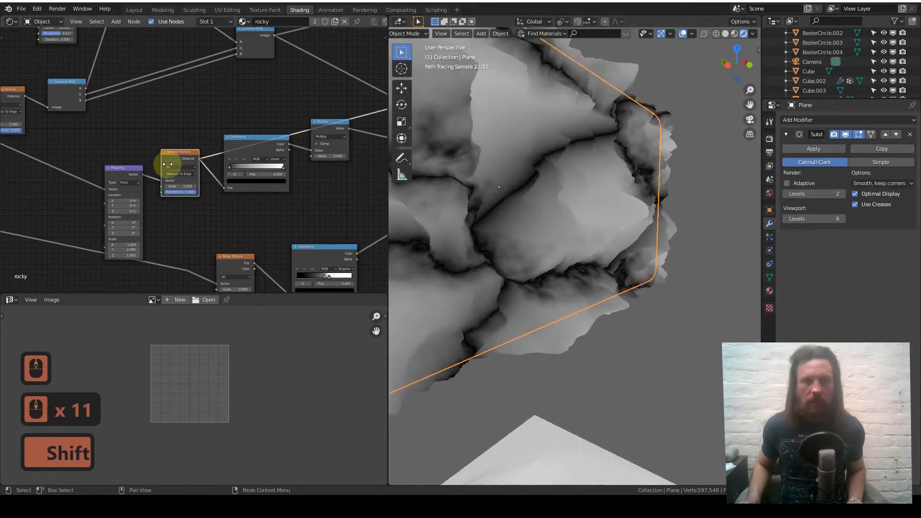
{"action": "scroll", "coordinate": [192, 153], "scroll_direction": "down", "scroll_amount": 5}
{"action": "scroll", "coordinate": [181, 165], "scroll_direction": "right", "scroll_amount": 6, "text": "ctrl"}
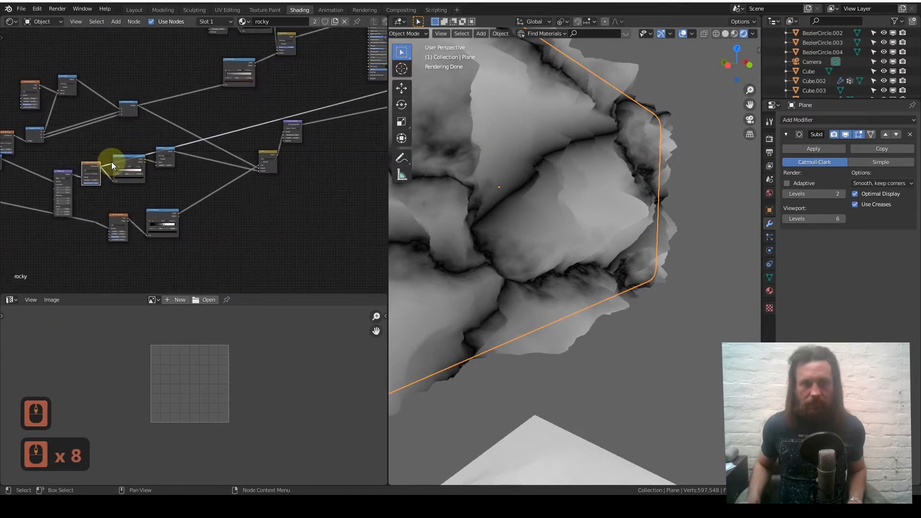
{"action": "scroll", "coordinate": [153, 175], "scroll_direction": "up", "scroll_amount": 3}
{"action": "scroll", "coordinate": [159, 158], "scroll_direction": "up", "scroll_amount": 2}
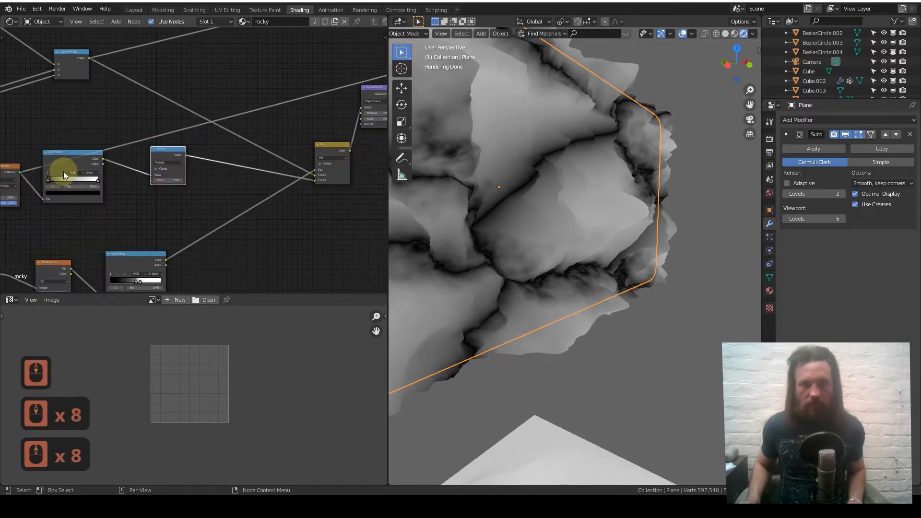
{"action": "scroll", "coordinate": [119, 193], "scroll_direction": "up", "scroll_amount": 9}
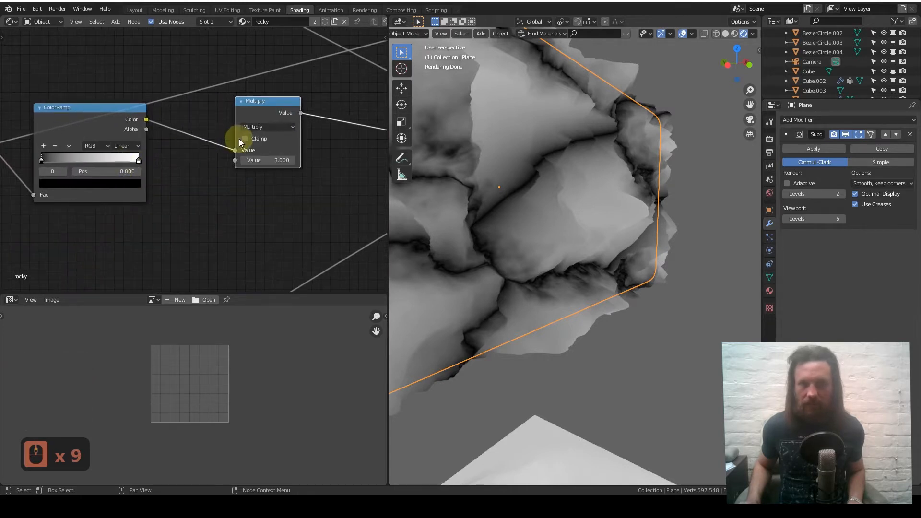
{"action": "left_click", "coordinate": [245, 138]}
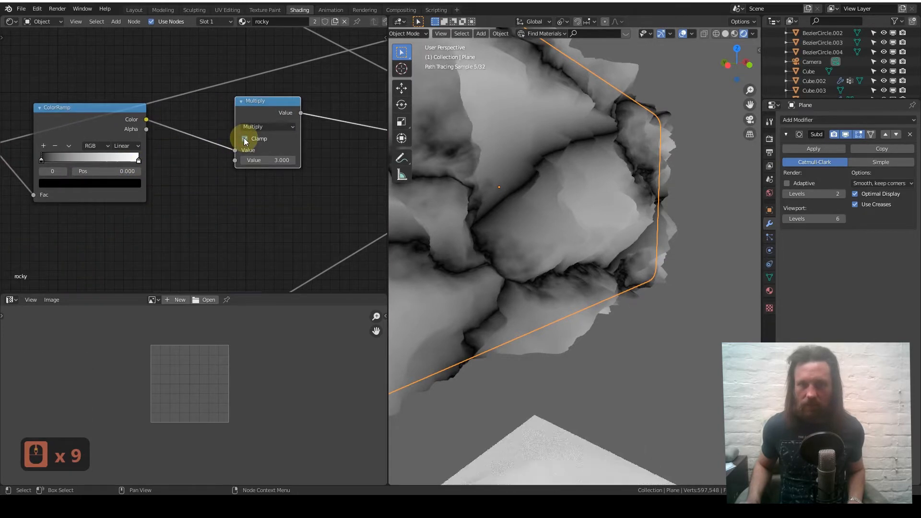
{"action": "scroll", "coordinate": [165, 176], "scroll_direction": "down", "scroll_amount": 3}
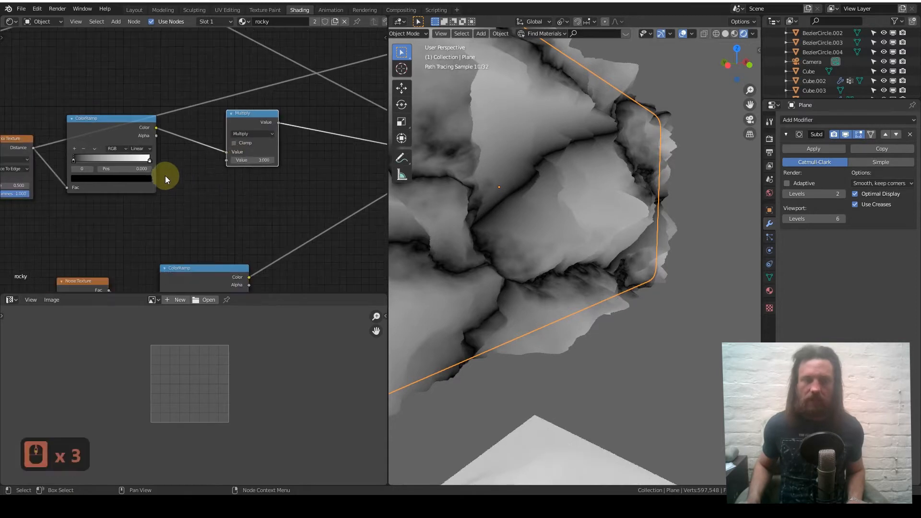
Reconnect the Principled BSDF to the Material Output's surface in place of the Voronoi preview and check the rocky plane
{"action": "middle_click_drag", "start_coordinate": [243, 154], "coordinate": [231, 137]}
{"action": "scroll", "coordinate": [159, 166], "scroll_direction": "down", "scroll_amount": 14}
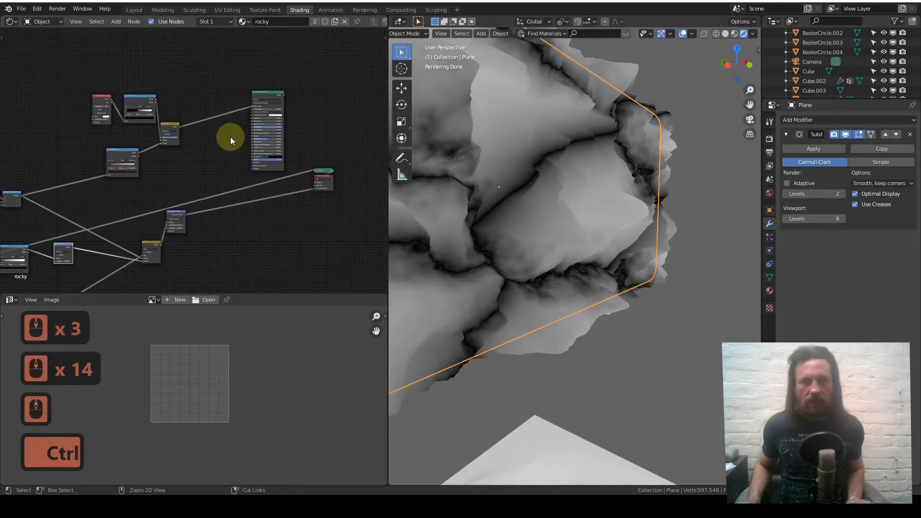
{"action": "left_click", "coordinate": [267, 99], "text": "ctrl+shift"}
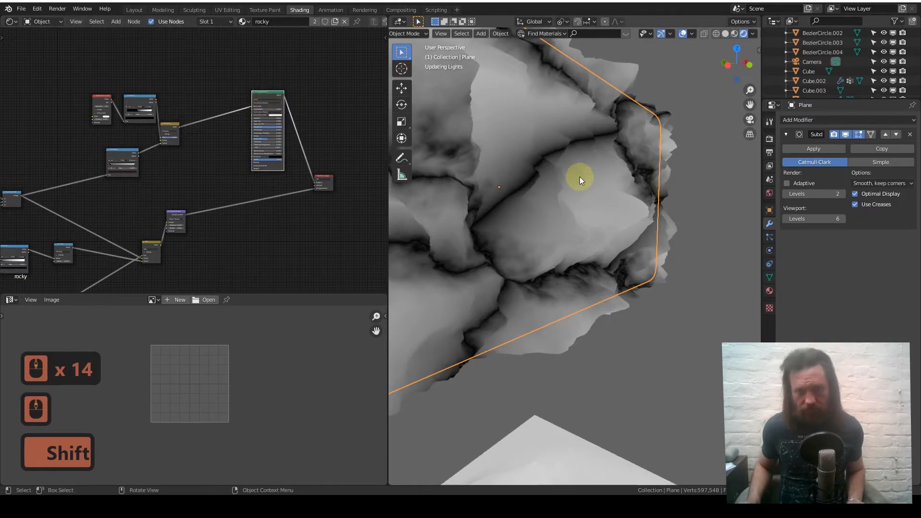
{"action": "scroll", "coordinate": [580, 177], "scroll_direction": "down", "scroll_amount": 4}
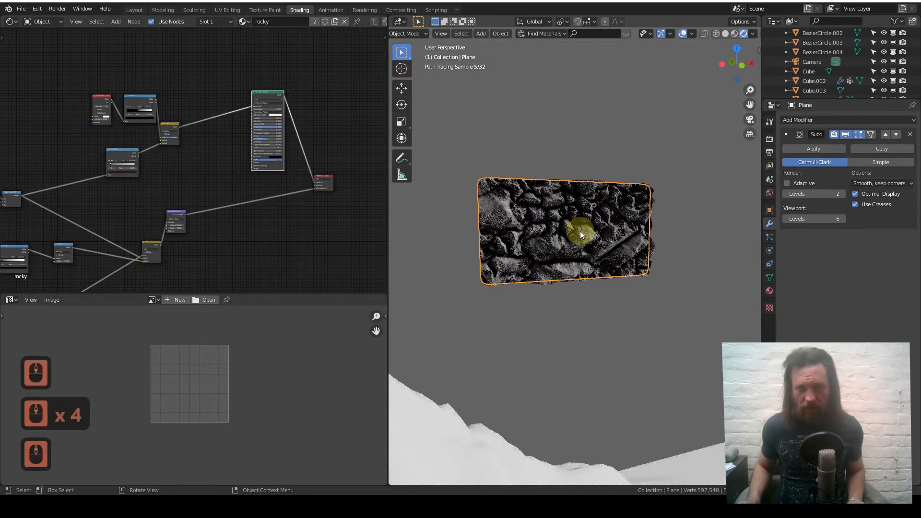
{"action": "scroll", "coordinate": [581, 231], "scroll_direction": "up", "scroll_amount": 5}
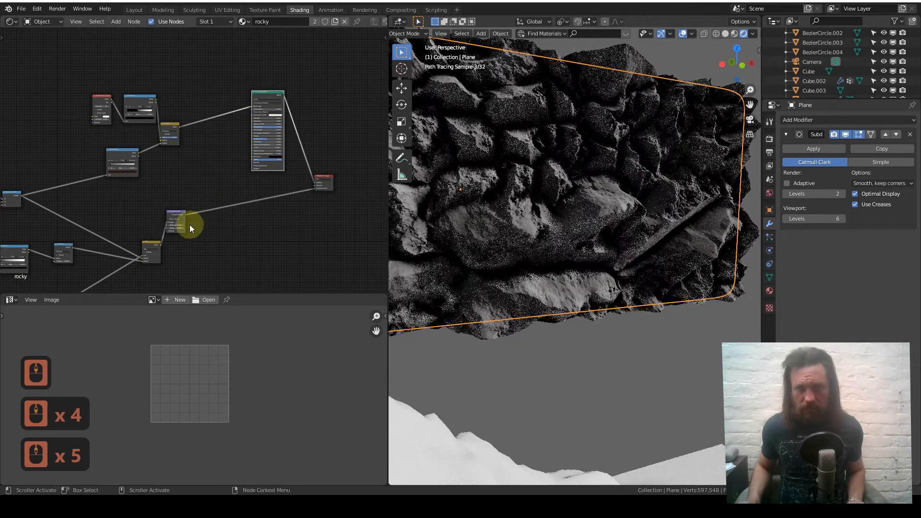
Set the Displacement node's scale to 0.2
{"action": "scroll", "coordinate": [190, 226], "scroll_direction": "down", "scroll_amount": 4}
{"action": "scroll", "coordinate": [205, 229], "scroll_direction": "up", "scroll_amount": 9}
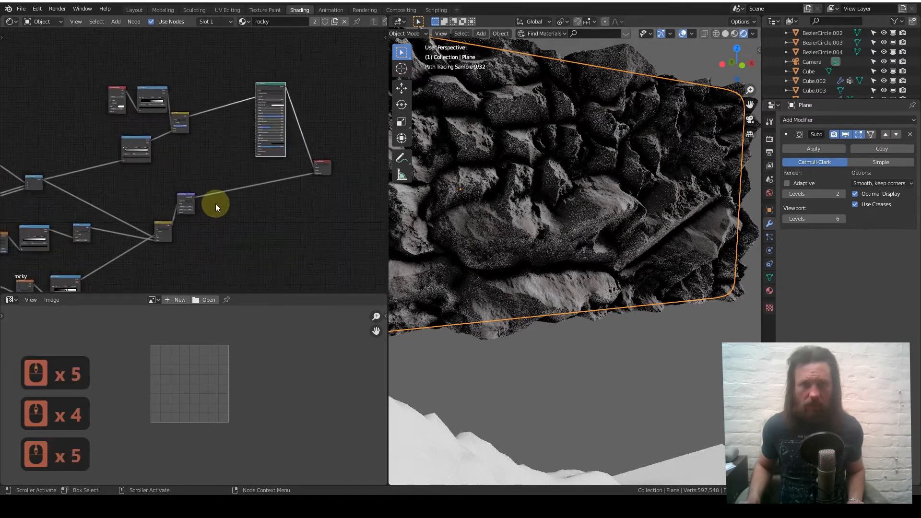
{"action": "scroll", "coordinate": [226, 125], "scroll_direction": "up", "scroll_amount": 13}
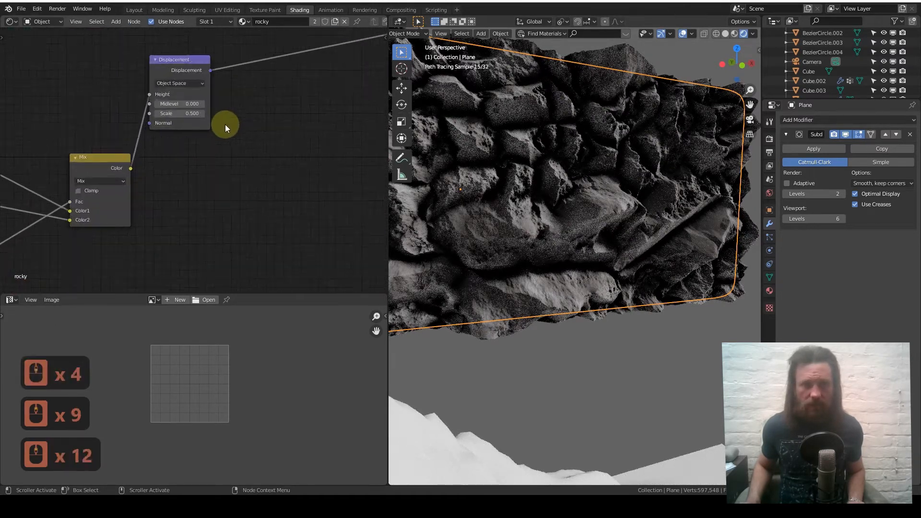
{"action": "left_click", "coordinate": [204, 130]}
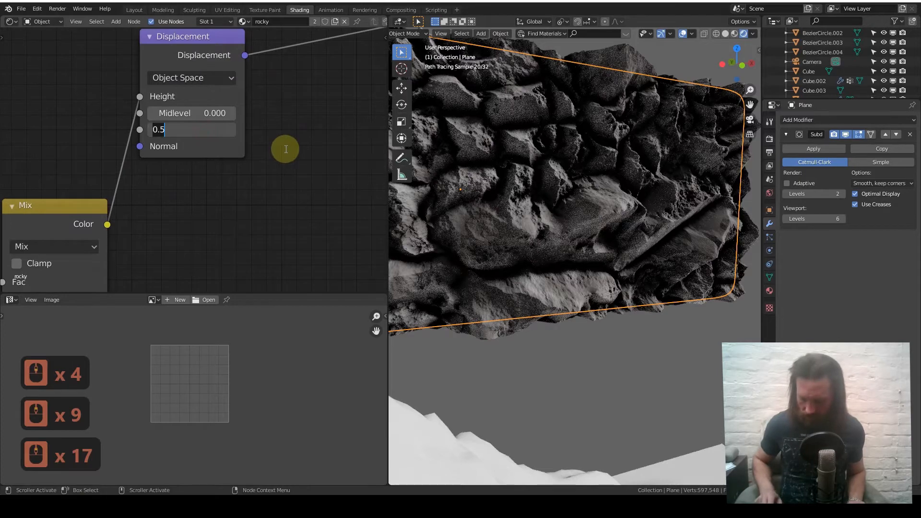
{"action": "type", "text": ".2"}
{"action": "key", "text": "Return"}
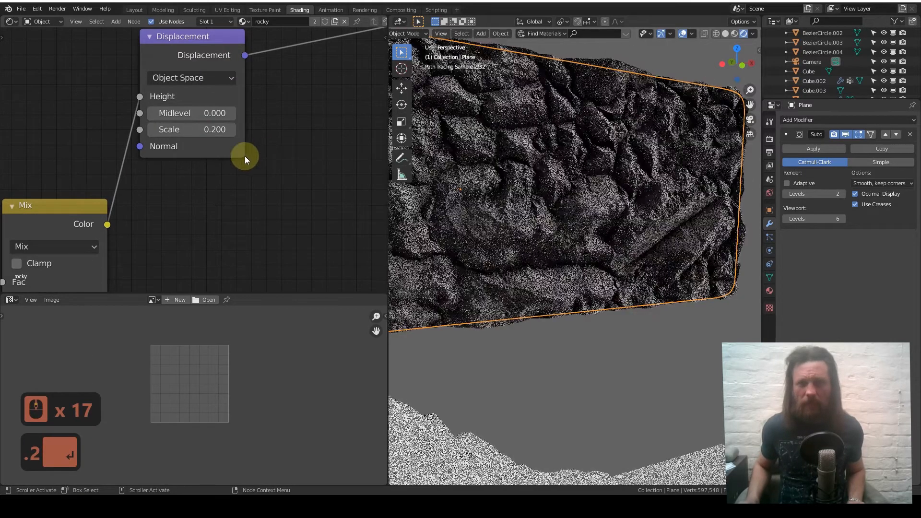
Try 4 as the Multiply node's second value, and settle on 6
{"action": "middle_click_drag", "start_coordinate": [220, 150], "coordinate": [109, 54]}
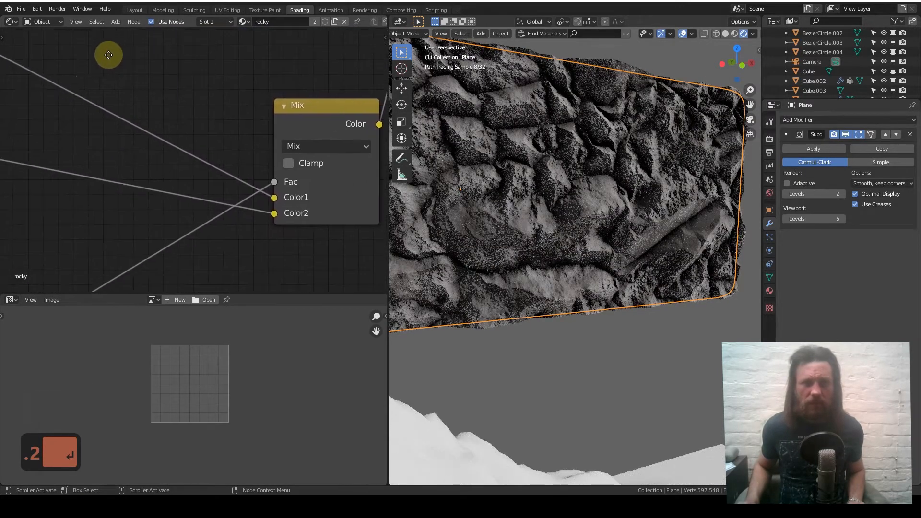
{"action": "scroll", "coordinate": [149, 88], "scroll_direction": "down", "scroll_amount": 7}
{"action": "middle_click_drag", "start_coordinate": [148, 88], "coordinate": [121, 119]}
{"action": "scroll", "coordinate": [122, 120], "scroll_direction": "down", "scroll_amount": 8}
{"action": "scroll", "coordinate": [182, 157], "scroll_direction": "down", "scroll_amount": 4}
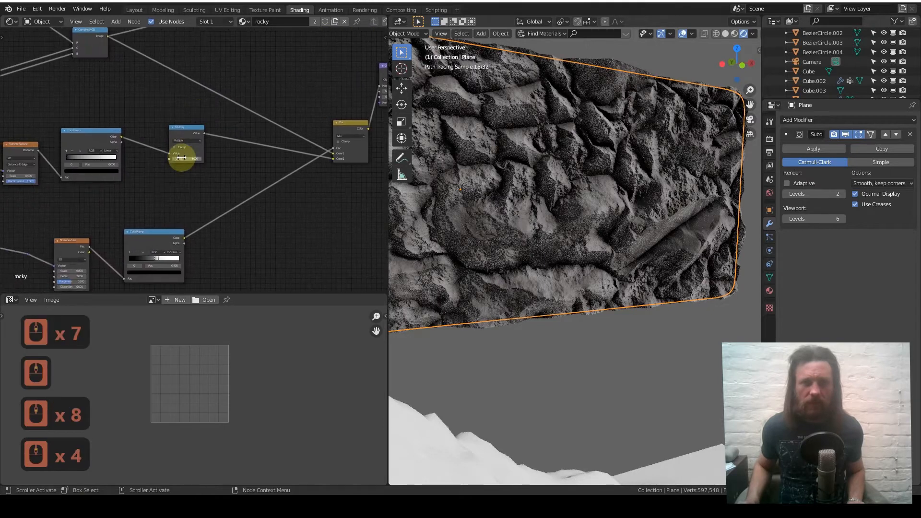
{"action": "scroll", "coordinate": [181, 157], "scroll_direction": "up", "scroll_amount": 13}
{"action": "left_click", "coordinate": [156, 158]}
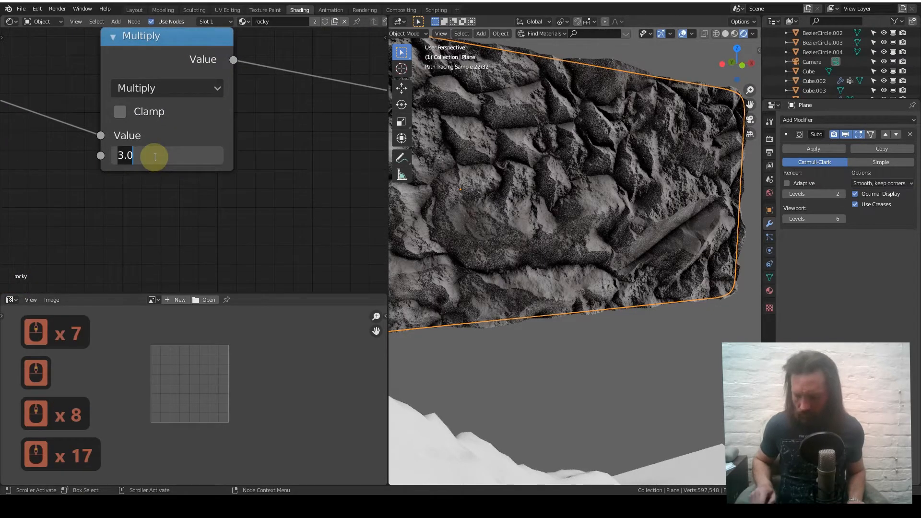
{"action": "type", "text": "4"}
{"action": "key", "text": "Return"}
{"action": "key", "text": "Return"}
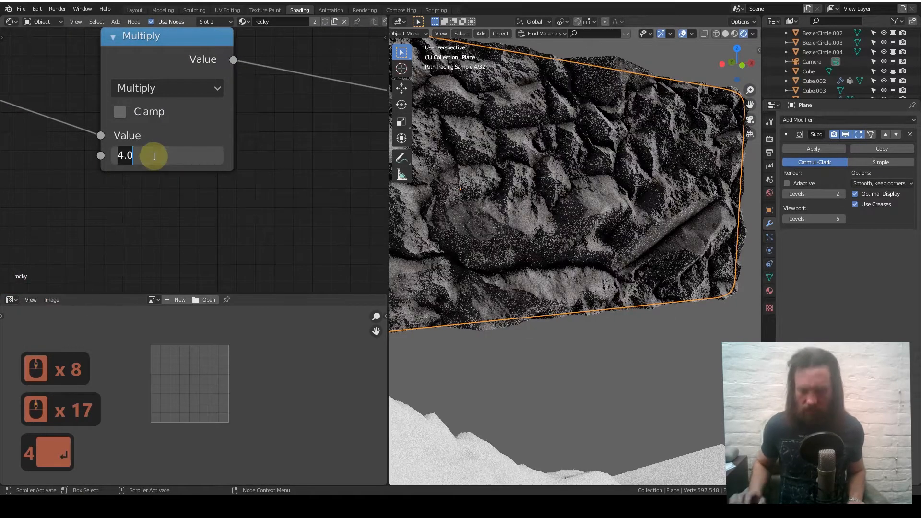
{"action": "type", "text": "6"}
{"action": "key", "text": "Return"}
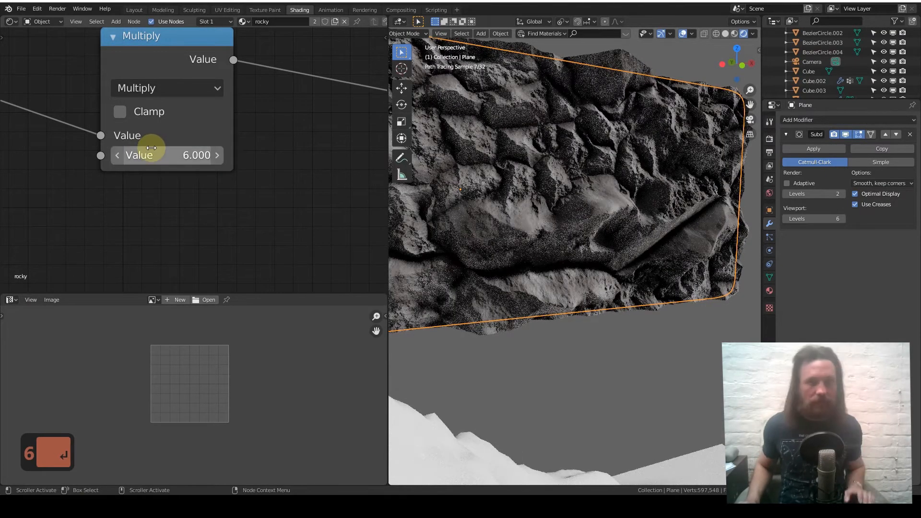
In front view, move the rocky plane over the tower's lower tiers and scale it up to almost the middle tier's width
{"action": "scroll", "coordinate": [619, 174], "scroll_direction": "down", "scroll_amount": 2}
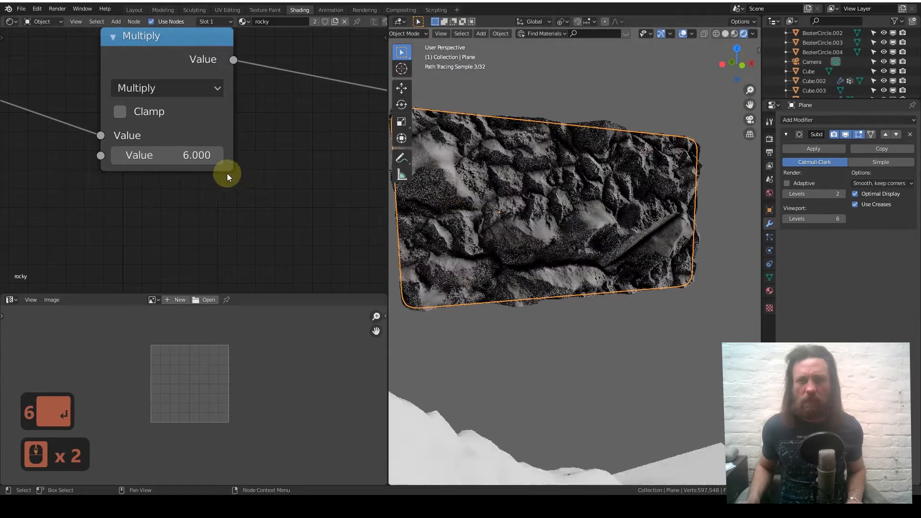
{"action": "scroll", "coordinate": [237, 173], "scroll_direction": "down", "scroll_amount": 6}
{"action": "middle_click_drag", "start_coordinate": [261, 150], "coordinate": [146, 174]}
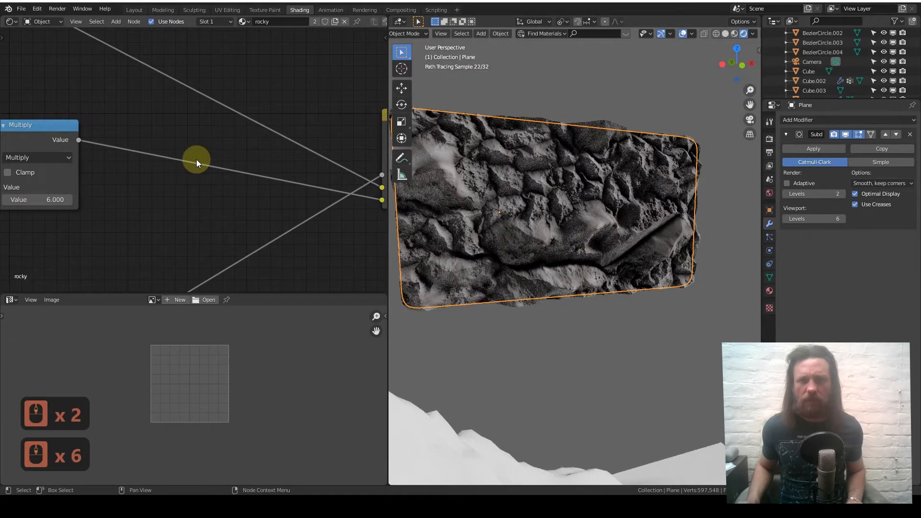
{"action": "scroll", "coordinate": [196, 161], "scroll_direction": "down", "scroll_amount": 5}
{"action": "scroll", "coordinate": [606, 227], "scroll_direction": "down", "scroll_amount": 5}
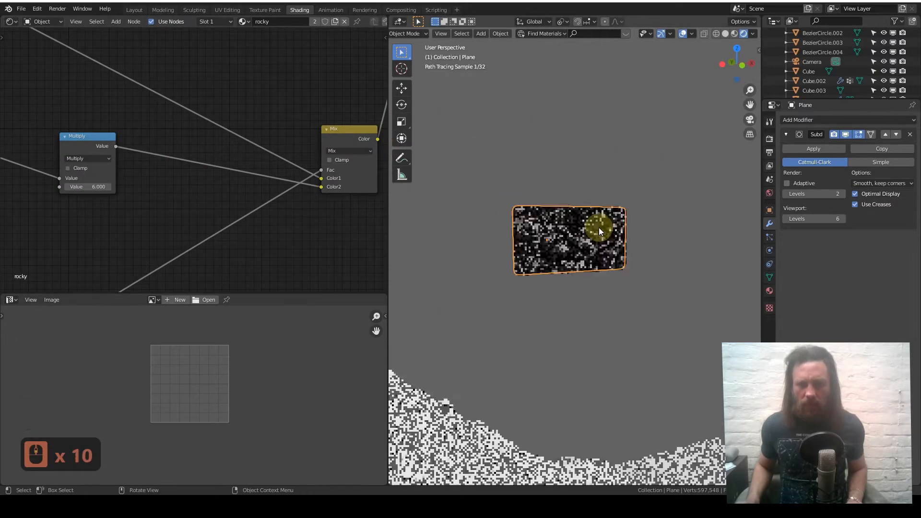
{"action": "scroll", "coordinate": [598, 228], "scroll_direction": "down", "scroll_amount": 7}
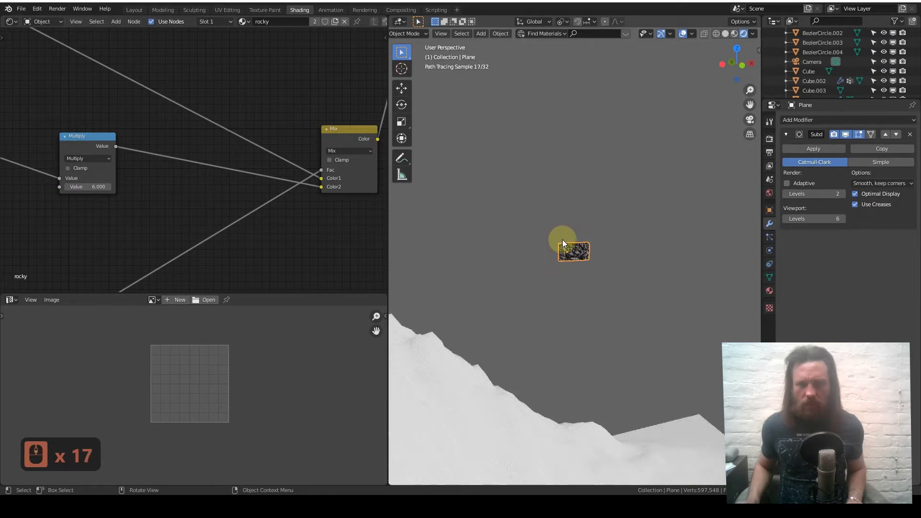
{"action": "scroll", "coordinate": [561, 250], "scroll_direction": "down", "scroll_amount": 5}
{"action": "scroll", "coordinate": [552, 388], "scroll_direction": "down", "scroll_amount": 2}
{"action": "middle_click_drag", "start_coordinate": [559, 380], "coordinate": [579, 304], "text": "shift"}
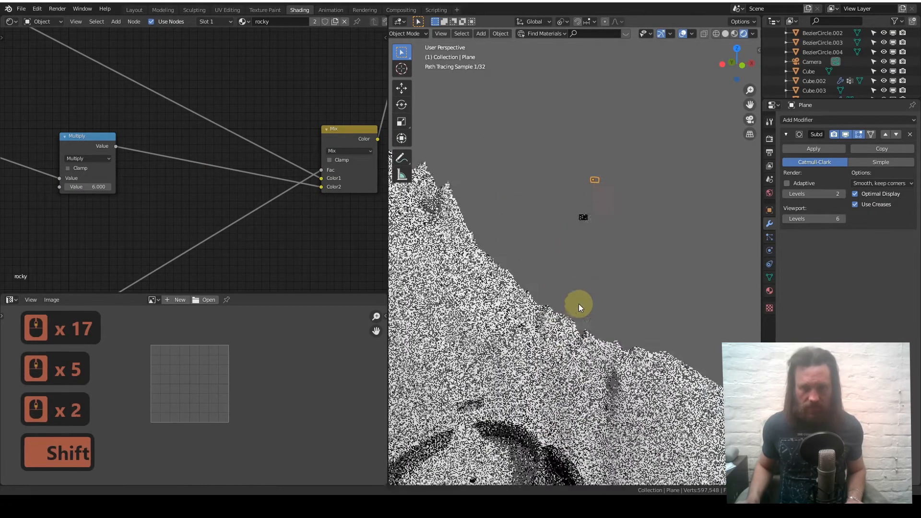
{"action": "key", "text": "1"}
{"action": "scroll", "coordinate": [557, 351], "scroll_direction": "down", "scroll_amount": 3}
{"action": "middle_click_drag", "start_coordinate": [566, 360], "coordinate": [611, 297], "text": "shift"}
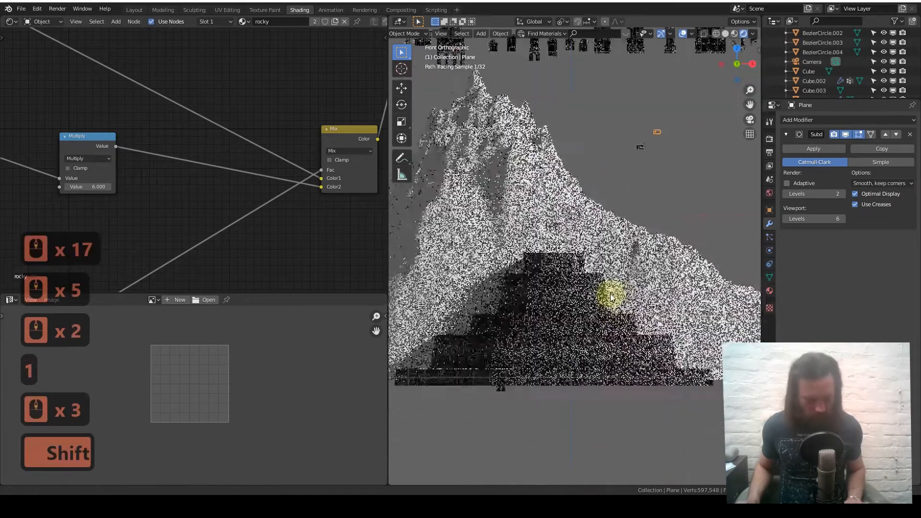
{"action": "key", "text": "g"}
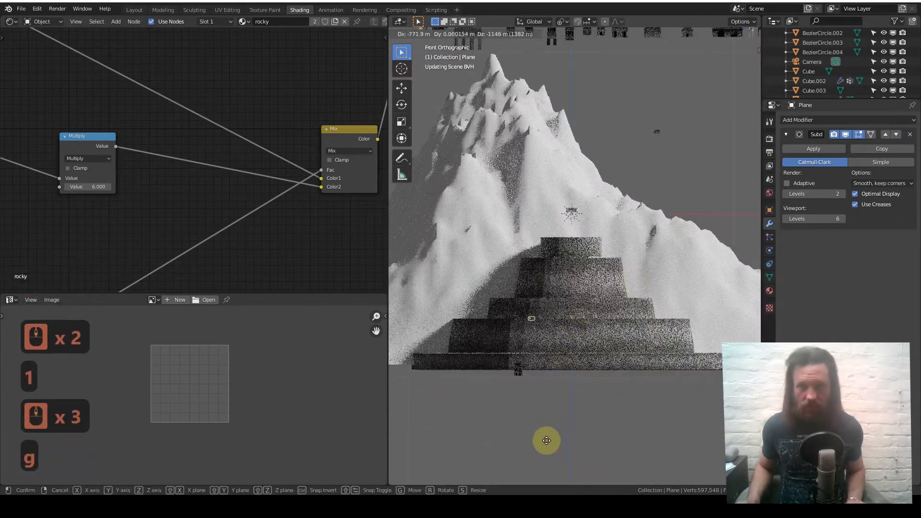
{"action": "left_click", "coordinate": [559, 365]}
{"action": "key", "text": "s"}
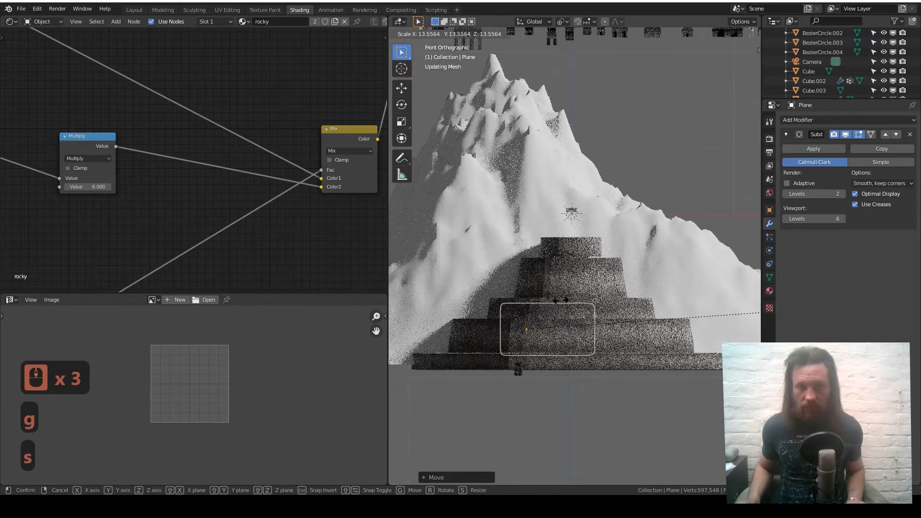
{"action": "left_click", "coordinate": [416, 307]}
Raise the enlarged plane along Z above the tower's top tier and pull it forward along Y, clear of the mountain
{"action": "key", "text": "g"}
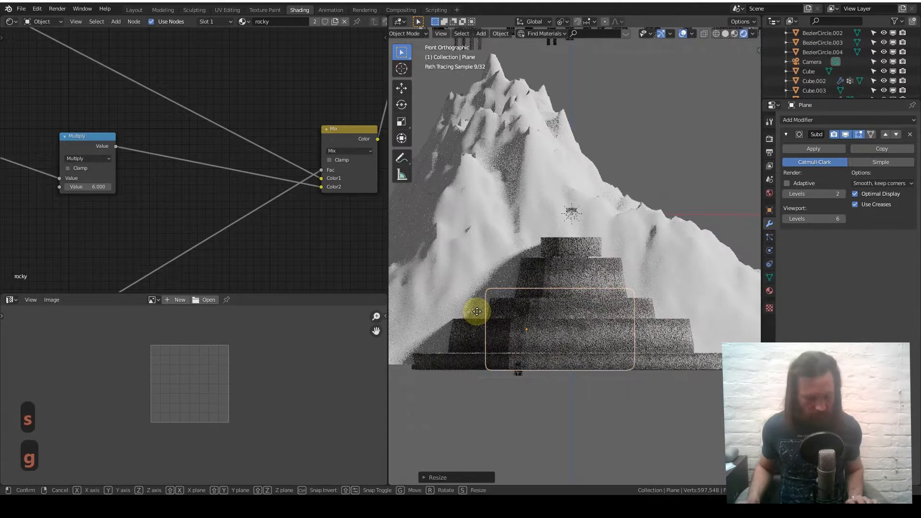
{"action": "key", "text": "z"}
{"action": "left_click", "coordinate": [499, 184]}
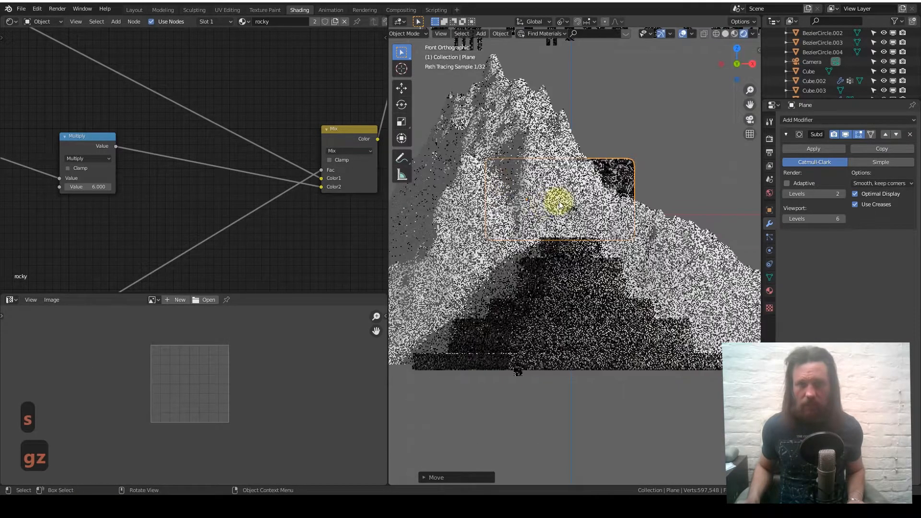
{"action": "middle_click_drag", "start_coordinate": [615, 198], "coordinate": [570, 225]}
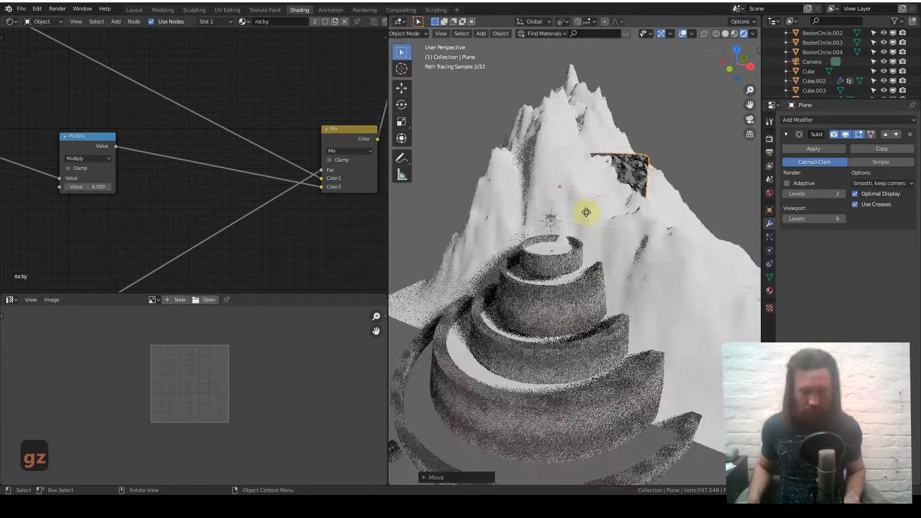
{"action": "key", "text": "g"}
{"action": "key", "text": "y"}
{"action": "left_click", "coordinate": [502, 262]}
{"action": "middle_click_drag", "start_coordinate": [511, 248], "coordinate": [569, 185]}
{"action": "scroll", "coordinate": [569, 185], "scroll_direction": "up", "scroll_amount": 3}
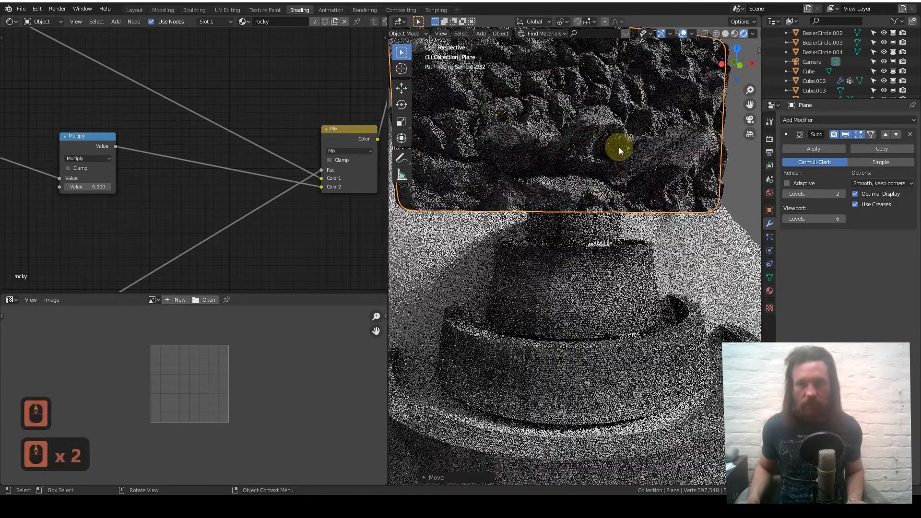
In top view, rotate the rocky plane 90 degrees and move it across the tower's front terraces
{"action": "scroll", "coordinate": [619, 147], "scroll_direction": "down", "scroll_amount": 3}
{"action": "middle_click_drag", "start_coordinate": [610, 181], "coordinate": [588, 185]}
{"action": "key", "text": "7"}
{"action": "scroll", "coordinate": [591, 205], "scroll_direction": "up", "scroll_amount": 3}
{"action": "scroll", "coordinate": [592, 207], "scroll_direction": "up", "scroll_amount": 2}
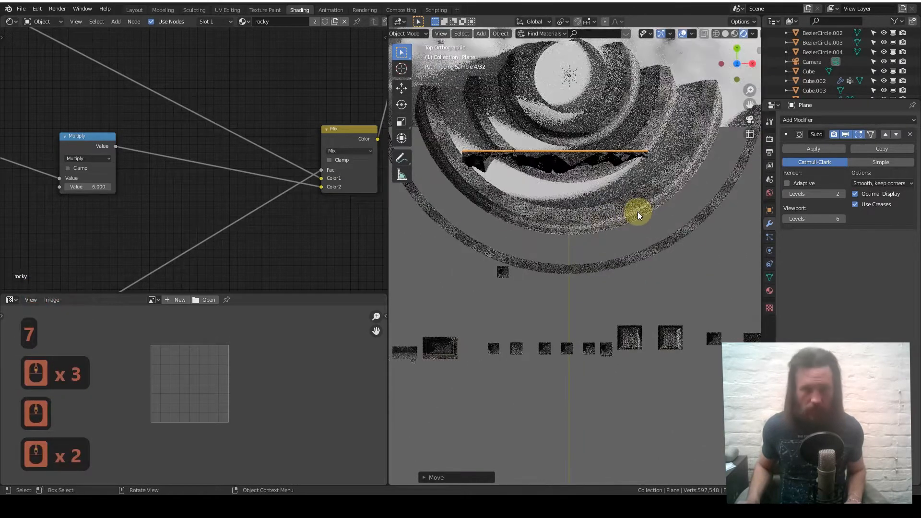
{"action": "key", "text": "r"}
{"action": "key", "text": "ctrl"}
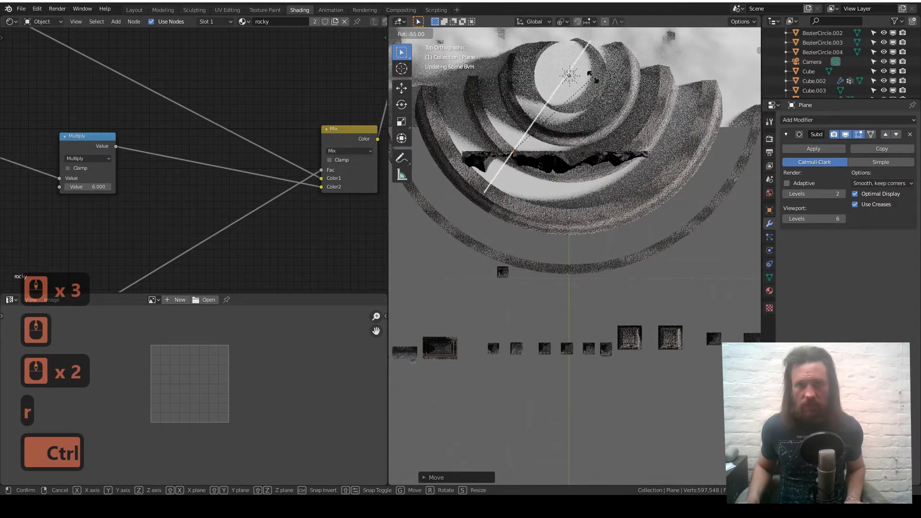
{"action": "left_click", "coordinate": [528, 73]}
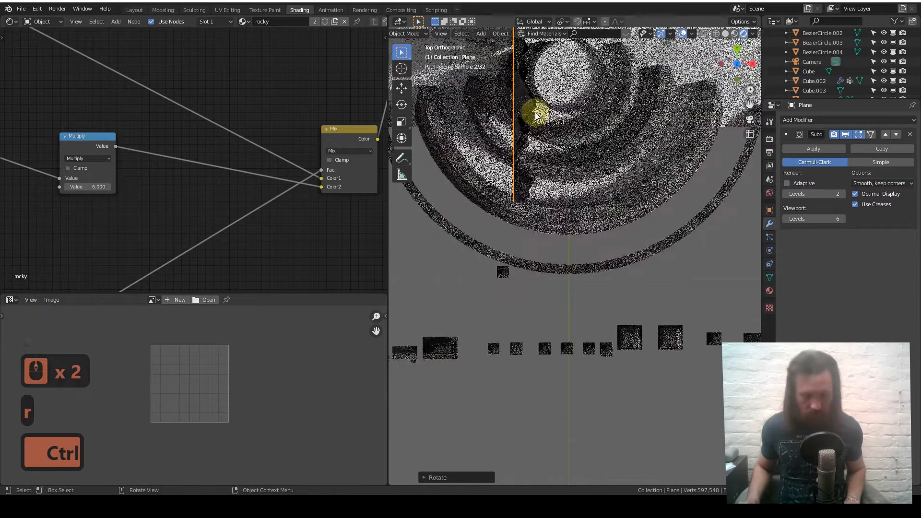
{"action": "key", "text": "g"}
{"action": "left_click", "coordinate": [615, 226]}
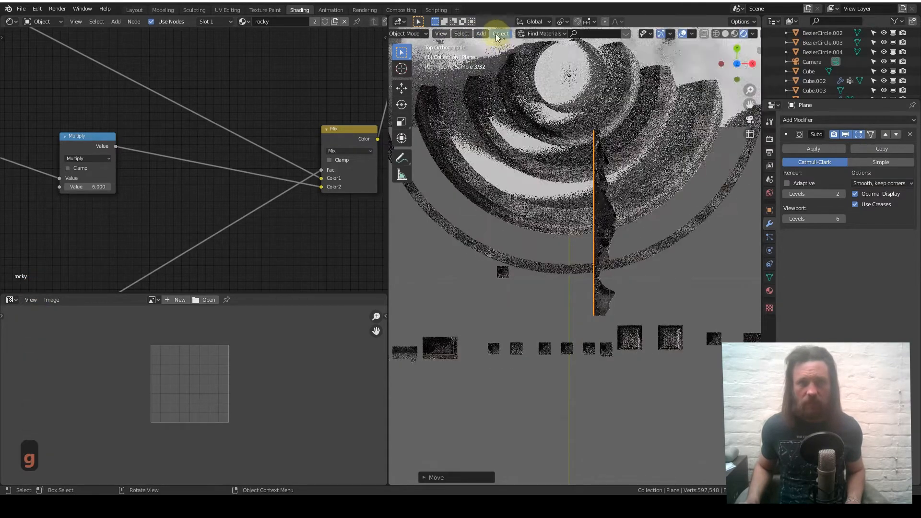
Set the rocky plane's origin to its geometry
{"action": "left_click", "coordinate": [501, 33]}
{"action": "left_click", "coordinate": [538, 56]}
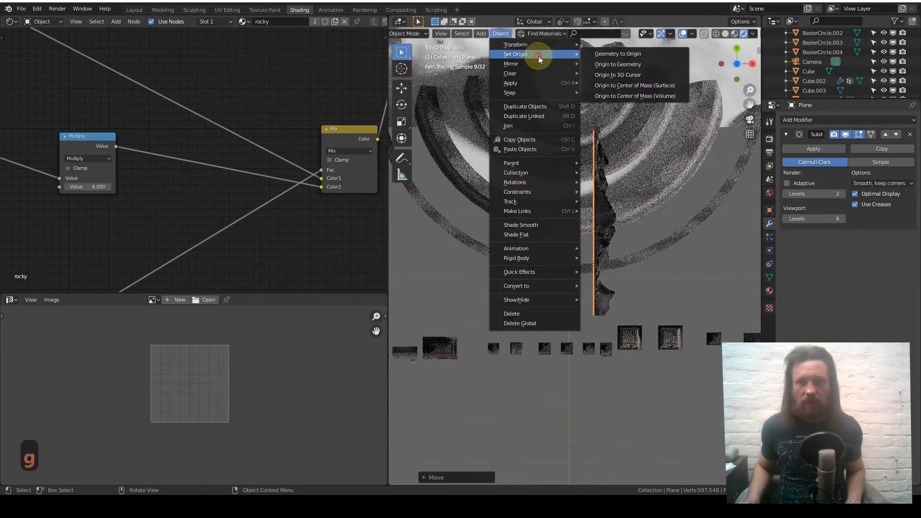
{"action": "left_click", "coordinate": [660, 64]}
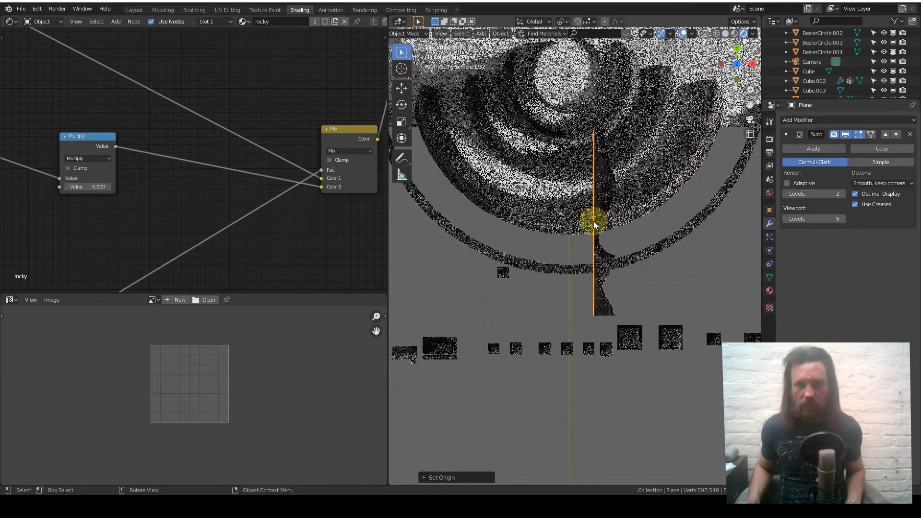
{"action": "key", "text": "r"}
{"action": "right_click", "coordinate": [633, 228]}
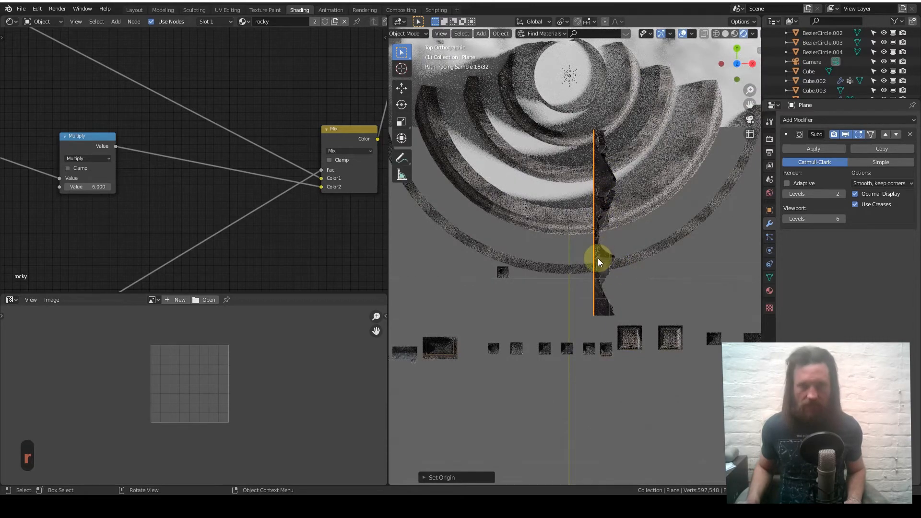
In right view, lower the rocky plane, scale it up about 1.3 times, and move it over the tower's tiers into the mountain's lower slope
{"action": "middle_click_drag", "start_coordinate": [578, 245], "coordinate": [534, 186]}
{"action": "key", "text": "KP_3"}
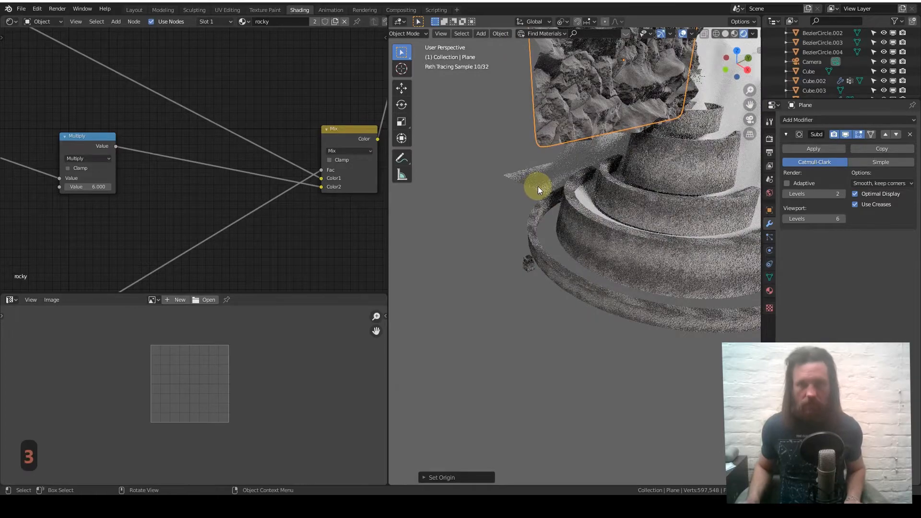
{"action": "scroll", "coordinate": [591, 162], "scroll_direction": "up", "scroll_amount": 3, "text": "shift"}
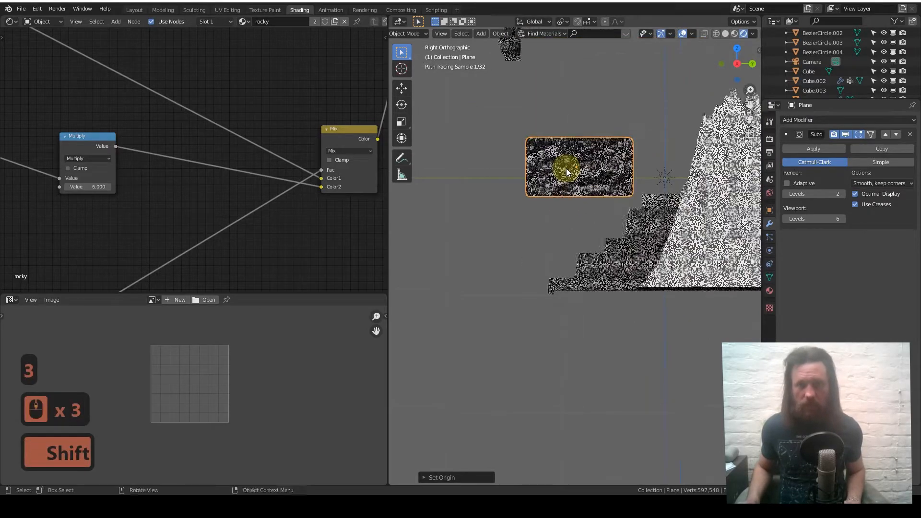
{"action": "key", "text": "g"}
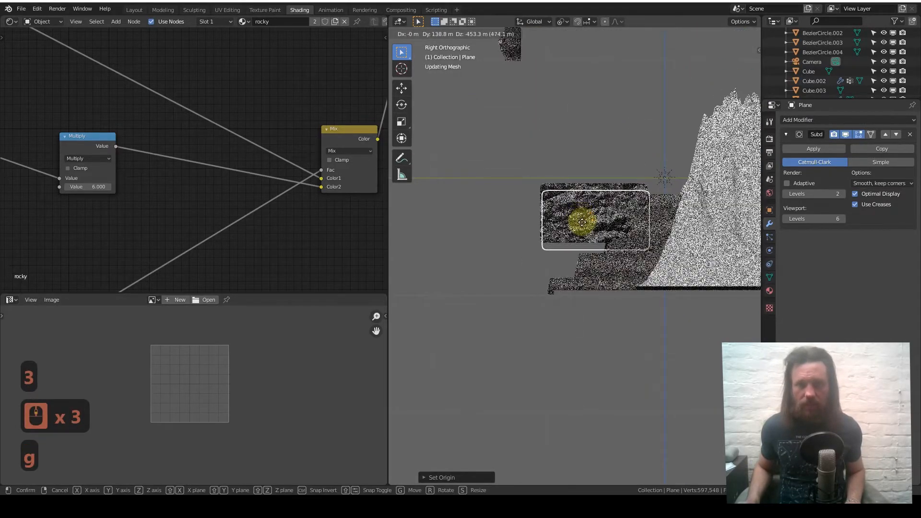
{"action": "left_click", "coordinate": [568, 229]}
{"action": "key", "text": "s"}
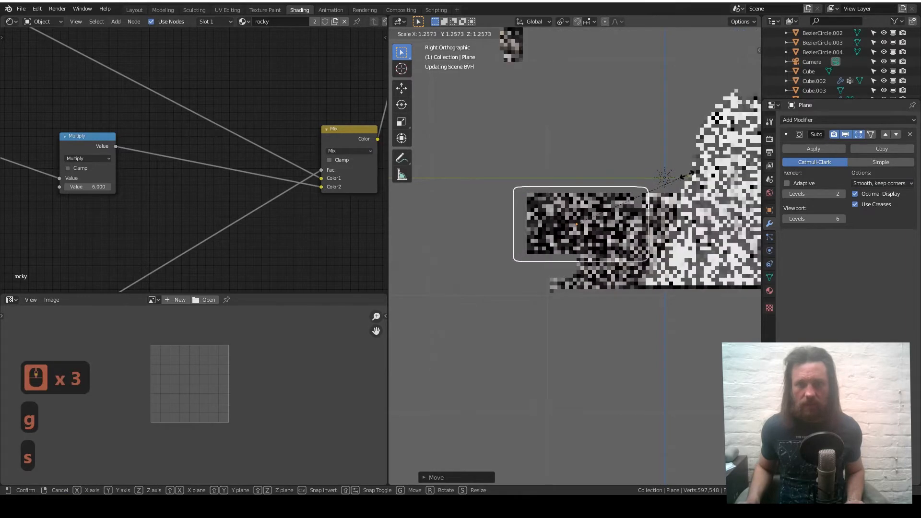
{"action": "left_click", "coordinate": [692, 173]}
{"action": "key", "text": "g"}
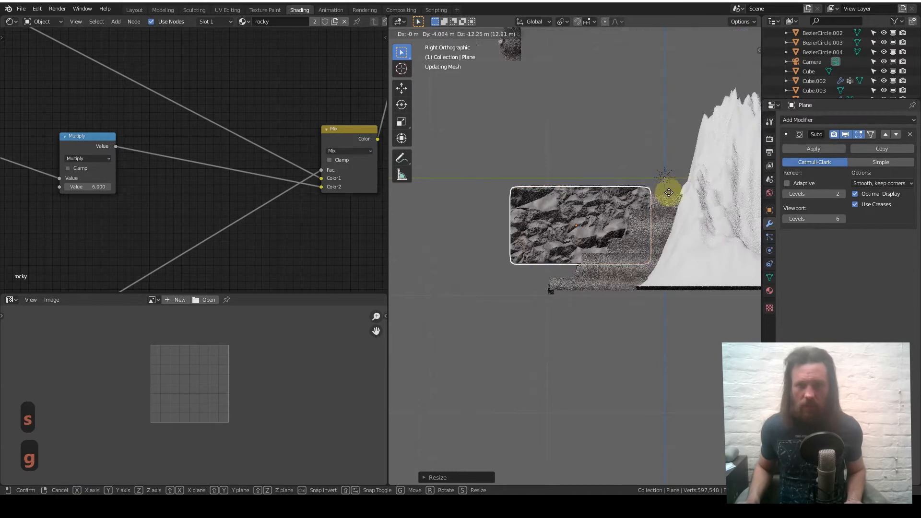
{"action": "left_click", "coordinate": [719, 208]}
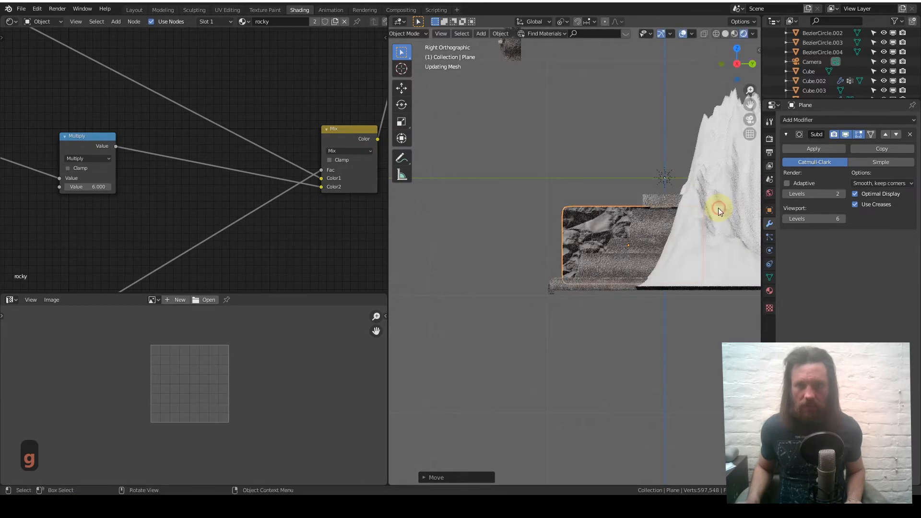
Enlarge the rocky plane slightly more and shift it along Y toward the mountain, keeping its lower edge at the tower's base
{"action": "key", "text": "s"}
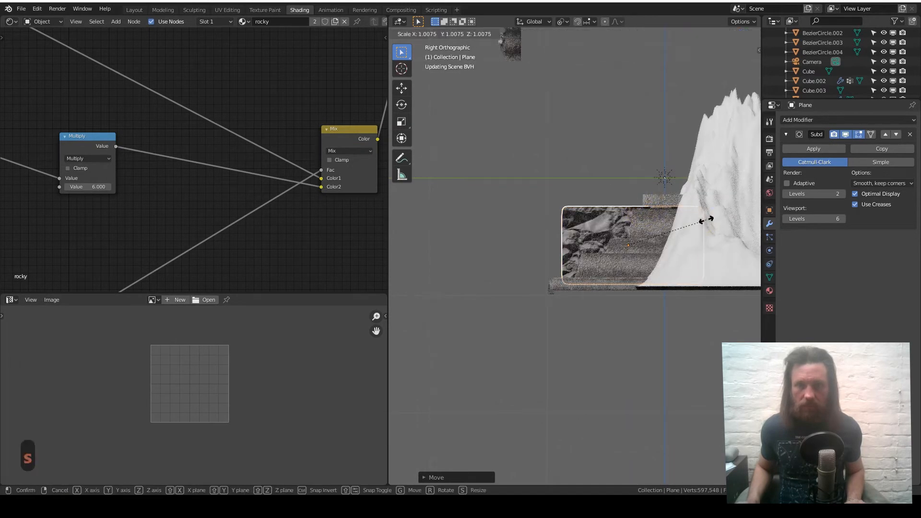
{"action": "left_click", "coordinate": [712, 217]}
{"action": "key", "text": "g"}
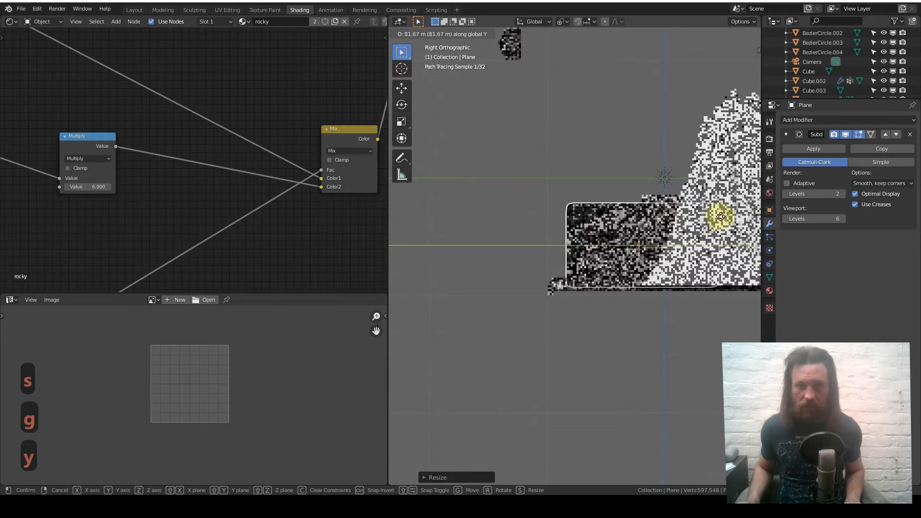
{"action": "left_click", "coordinate": [719, 216]}
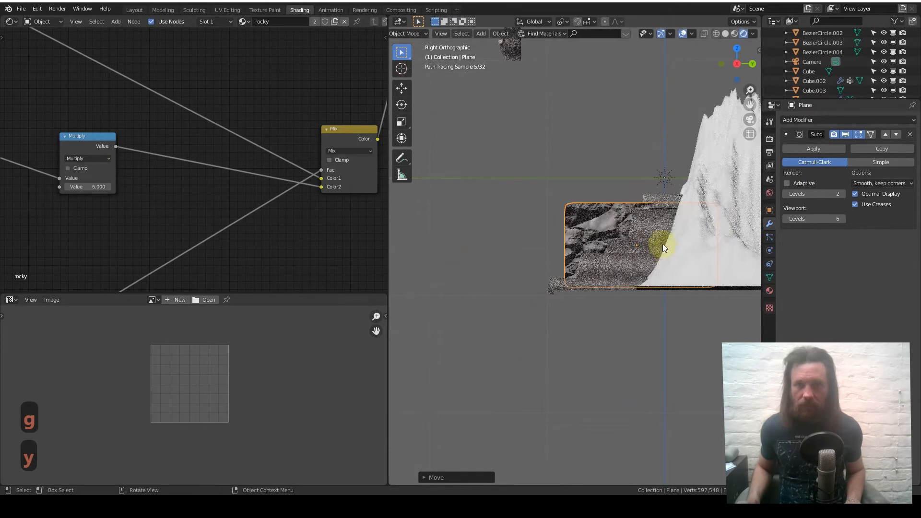
Set the Displacement node's scale to 0.08 in the rocky material of the plane
{"action": "mouse_move", "coordinate": [623, 246]}
{"action": "middle_mouse_down"}
{"action": "mouse_move", "coordinate": [679, 296]}
{"action": "mouse_move", "coordinate": [619, 290]}
{"action": "mouse_move", "coordinate": [629, 219]}
{"action": "mouse_move", "coordinate": [612, 183]}
{"action": "mouse_move", "coordinate": [626, 229]}
{"action": "middle_mouse_up"}
{"action": "scroll", "coordinate": [619, 289], "scroll_direction": "up", "scroll_amount": 6}
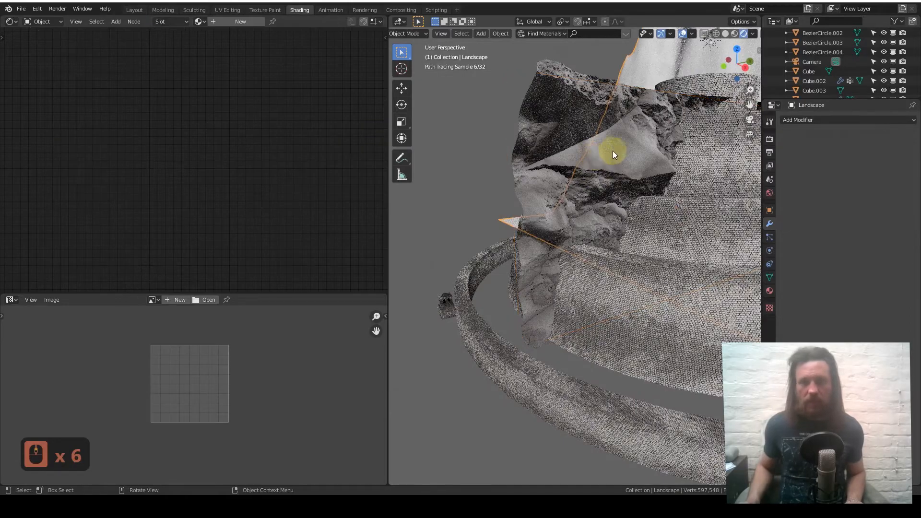
{"action": "middle_click_drag", "start_coordinate": [612, 159], "coordinate": [540, 201]}
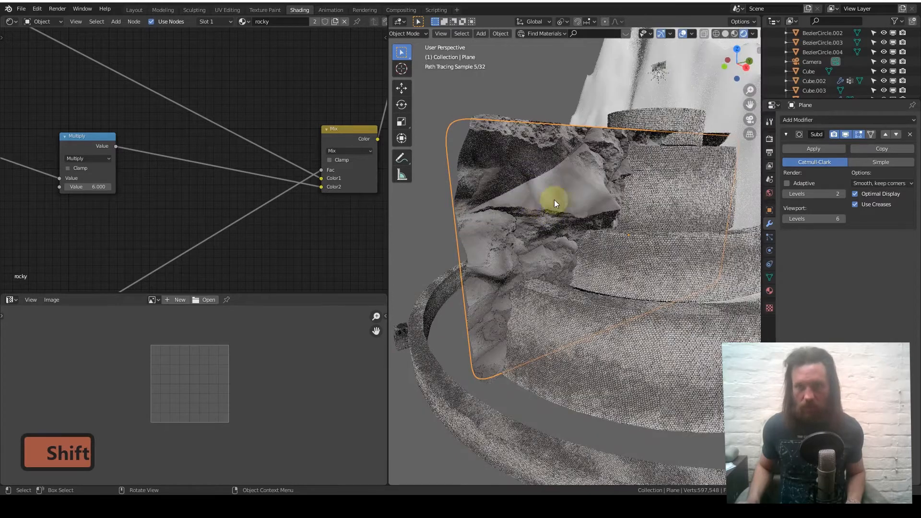
{"action": "scroll", "coordinate": [216, 370], "scroll_direction": "down", "scroll_amount": 2}
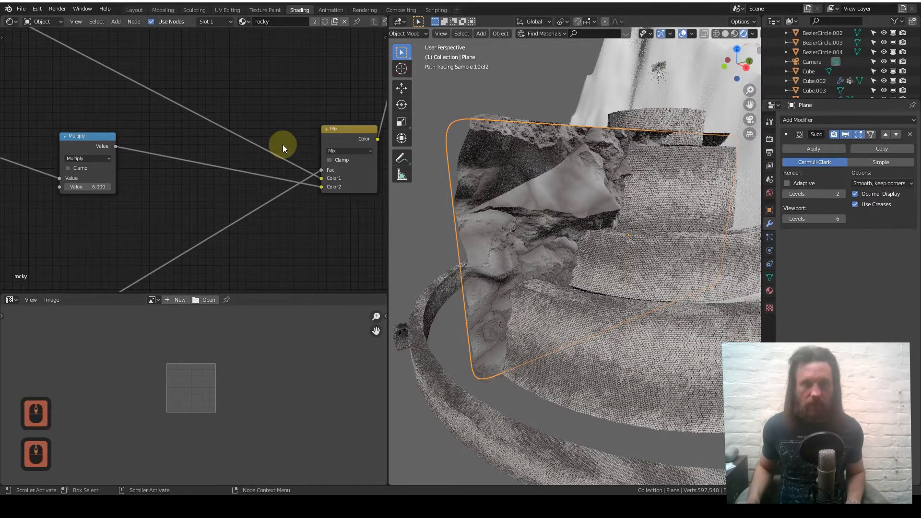
{"action": "scroll", "coordinate": [282, 148], "scroll_direction": "down", "scroll_amount": 10}
{"action": "middle_click_drag", "start_coordinate": [281, 154], "coordinate": [227, 107]}
{"action": "scroll", "coordinate": [173, 187], "scroll_direction": "up", "scroll_amount": 17}
{"action": "scroll", "coordinate": [225, 130], "scroll_direction": "up", "scroll_amount": 5}
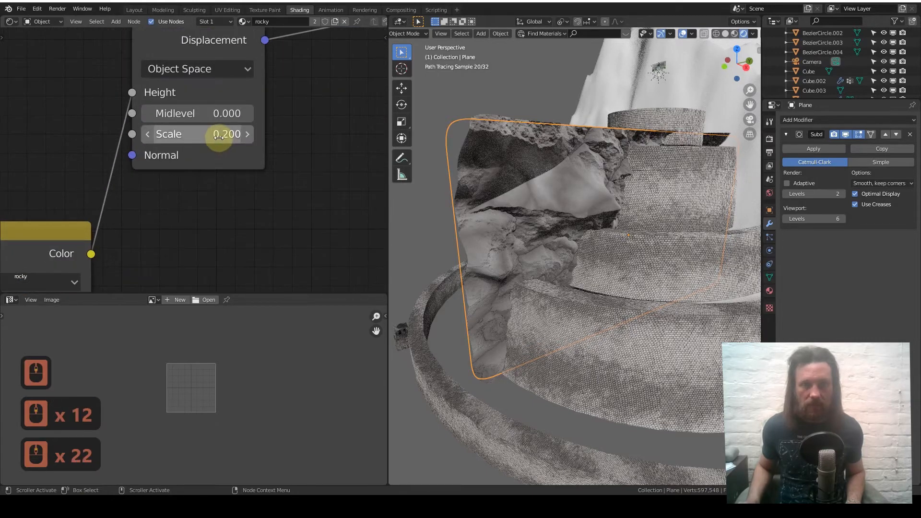
{"action": "left_click", "coordinate": [217, 135]}
{"action": "type", "text": ".08"}
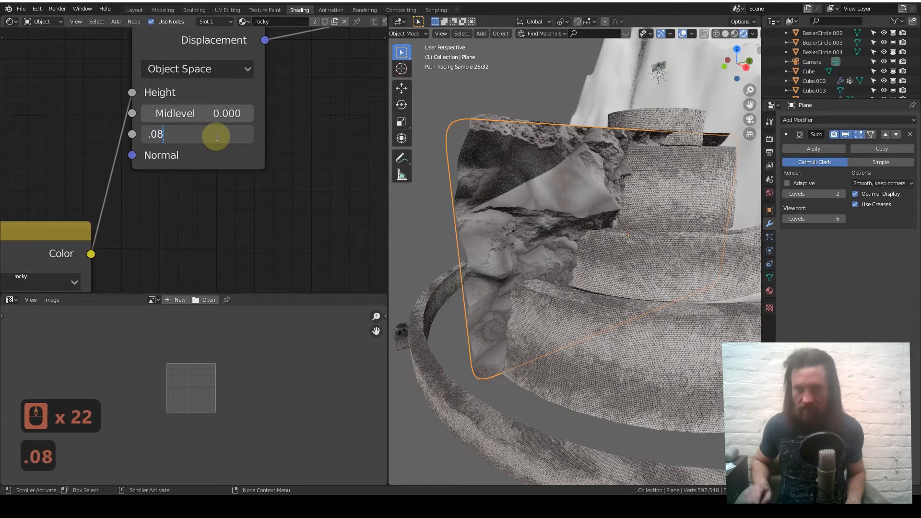
{"action": "key", "text": "Return"}
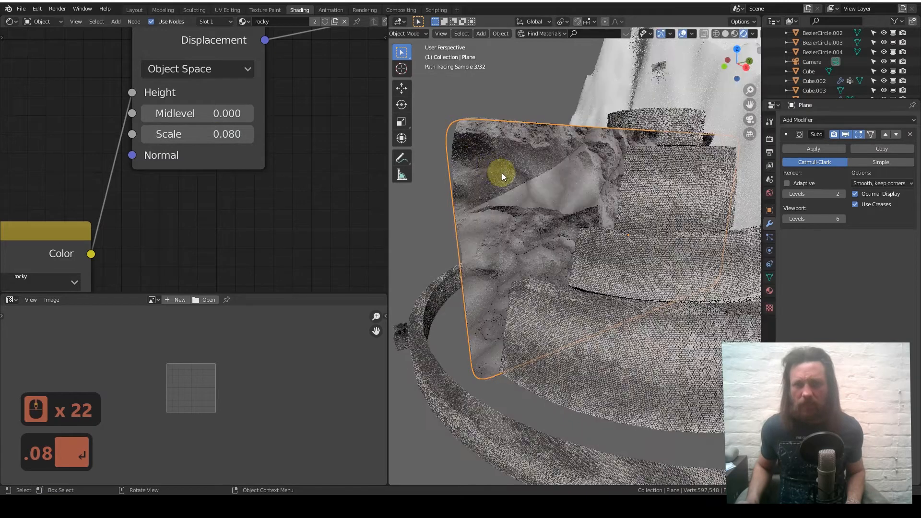
In solid shading, subdivide the plane's entire mesh three times, hiding its Subdivision modifier in the viewport
{"action": "scroll", "coordinate": [183, 199], "scroll_direction": "down", "scroll_amount": 8}
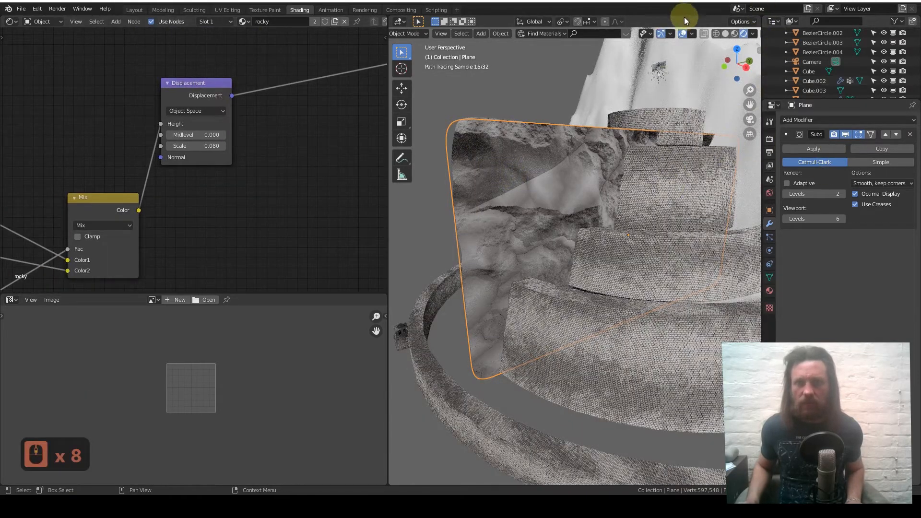
{"action": "left_click", "coordinate": [727, 34]}
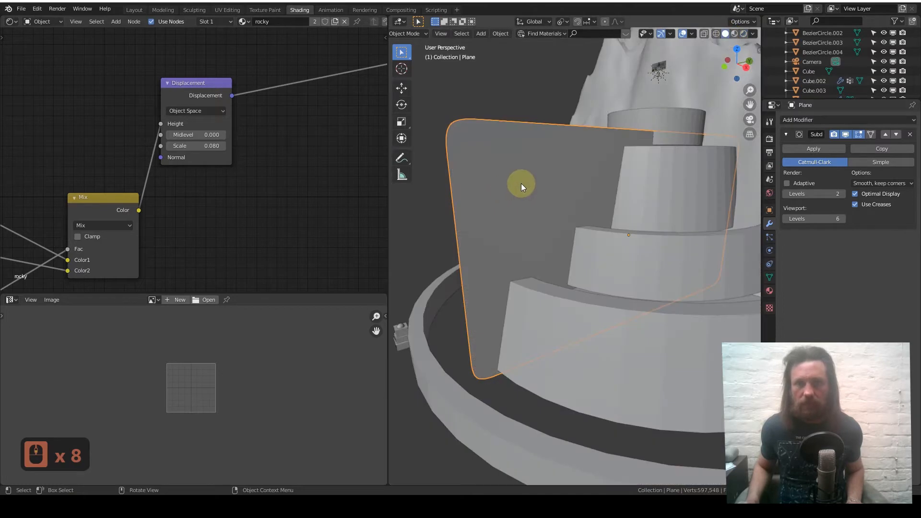
{"action": "key", "text": "Tab"}
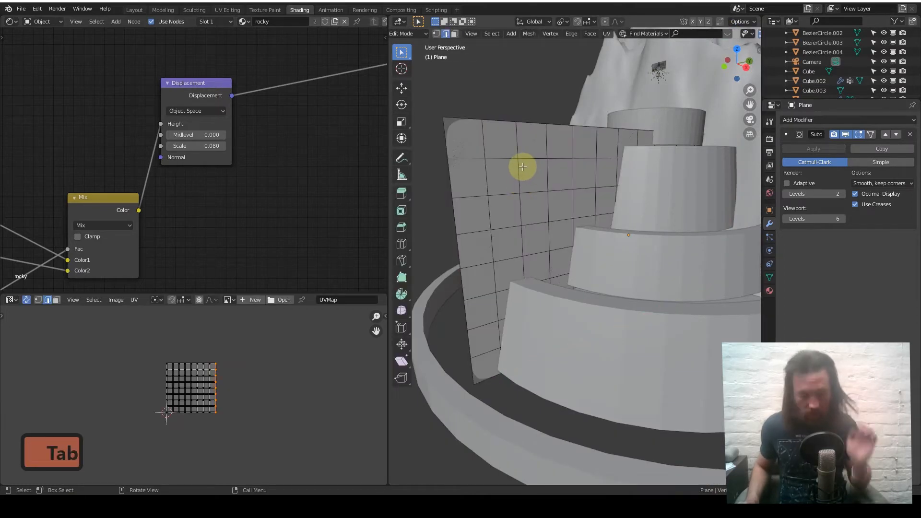
{"action": "key", "text": "a"}
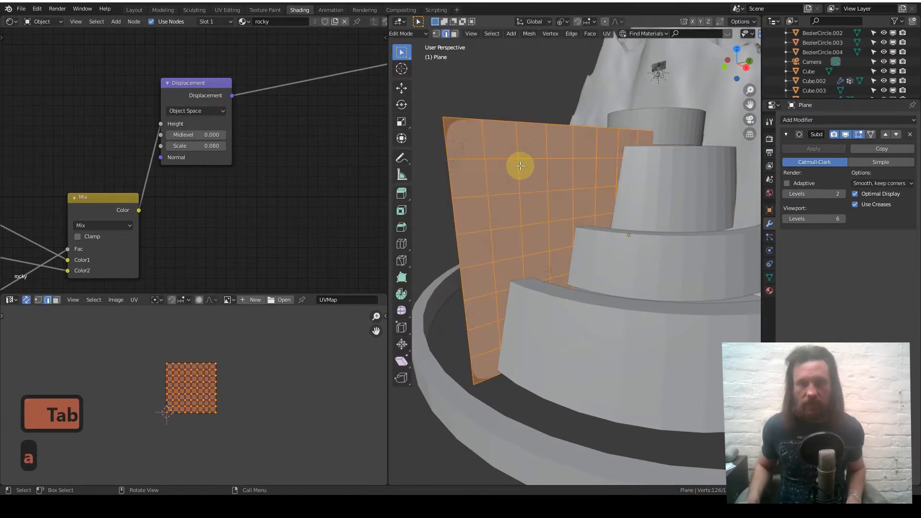
{"action": "right_click", "coordinate": [521, 152]}
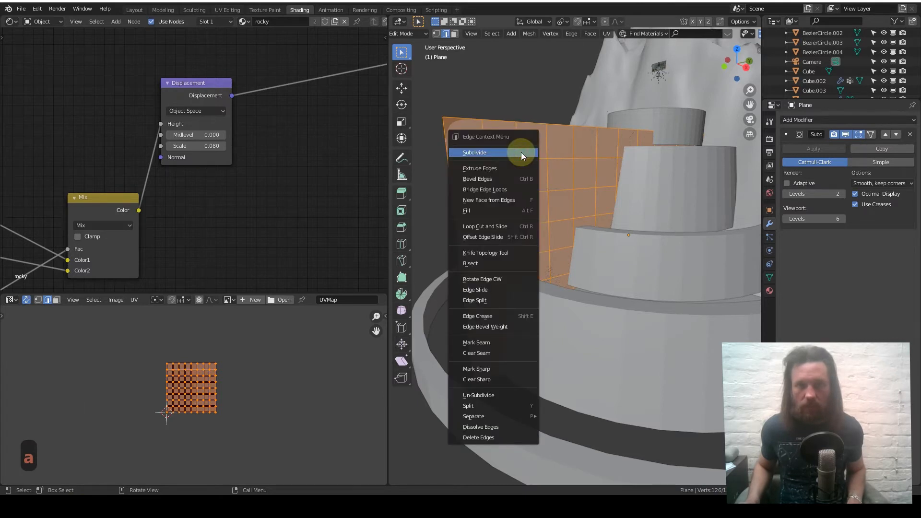
{"action": "left_click", "coordinate": [521, 152]}
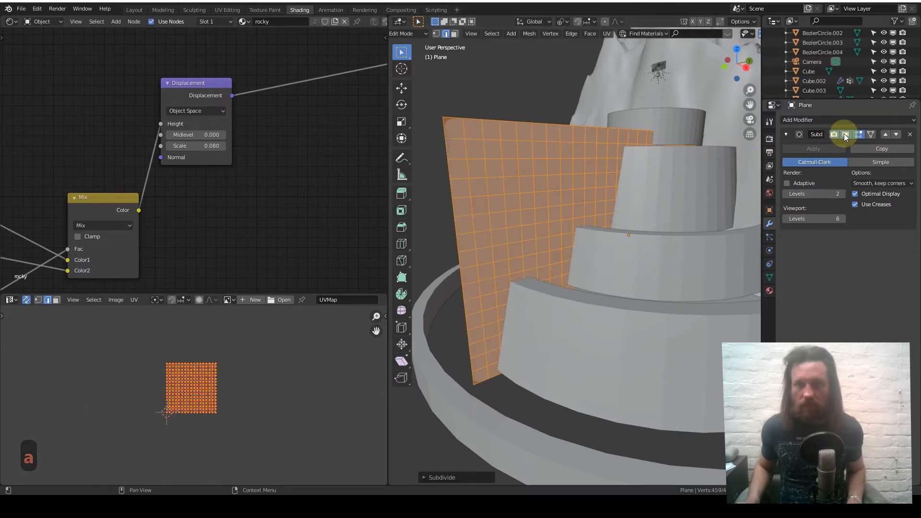
{"action": "left_click", "coordinate": [846, 135]}
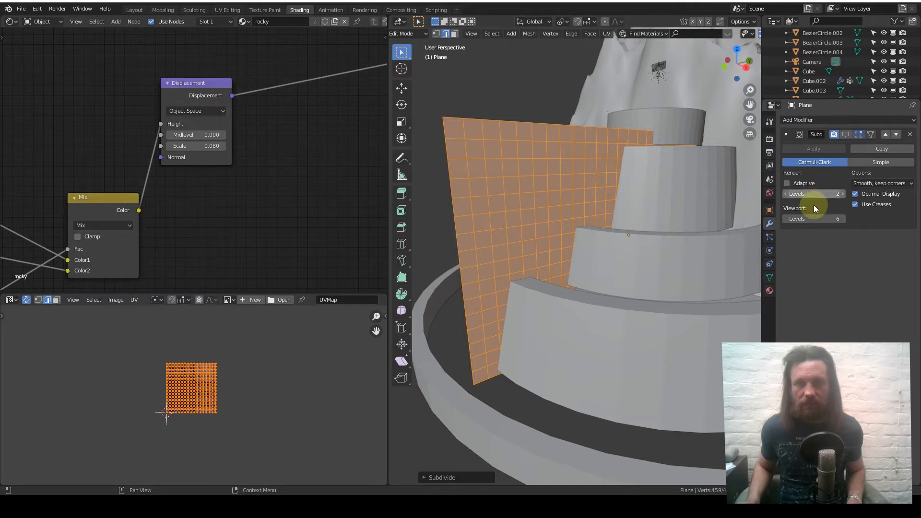
{"action": "right_click", "coordinate": [495, 164]}
{"action": "left_click", "coordinate": [494, 163]}
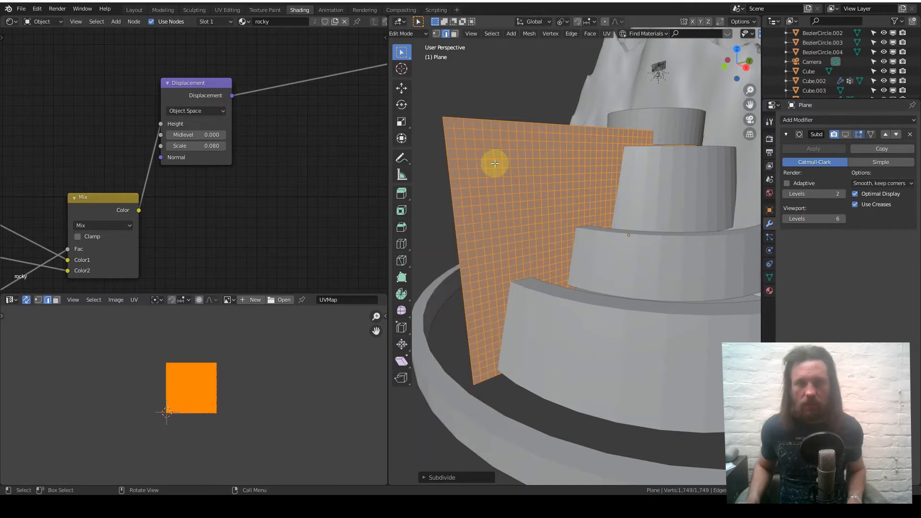
{"action": "right_click", "coordinate": [495, 163]}
{"action": "left_click", "coordinate": [499, 166]}
{"action": "key", "text": "Tab"}
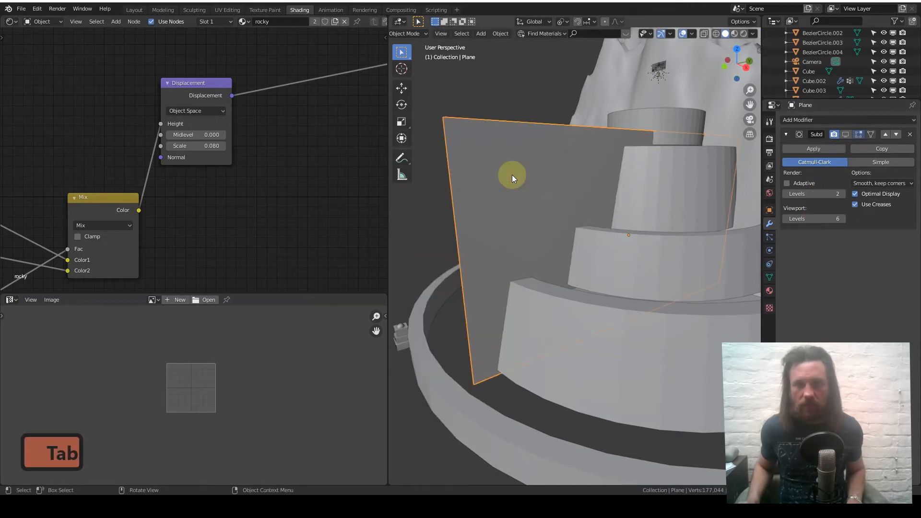
Show the Subdivision modifier in the viewport again, trying viewport level 3 and settling on 4, and return to rendered shading
{"action": "left_click", "coordinate": [786, 219]}
{"action": "left_click", "coordinate": [786, 219]}
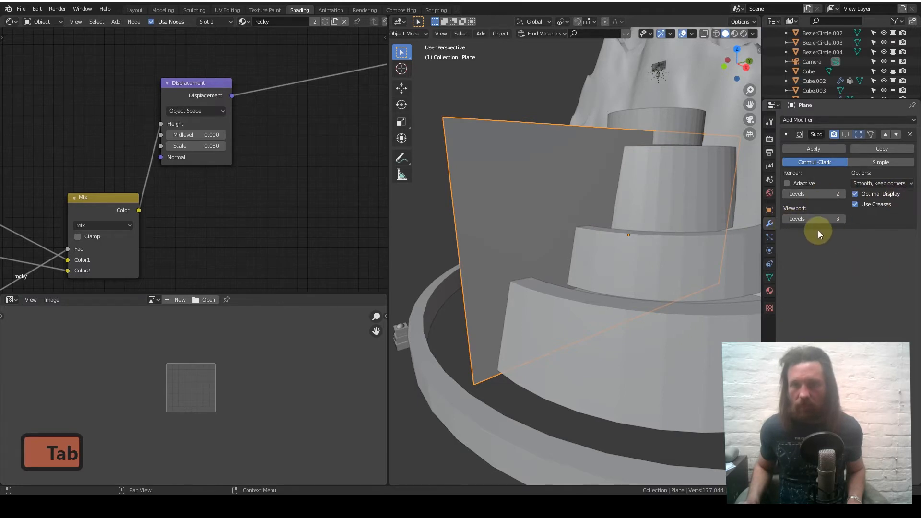
{"action": "left_click", "coordinate": [846, 135]}
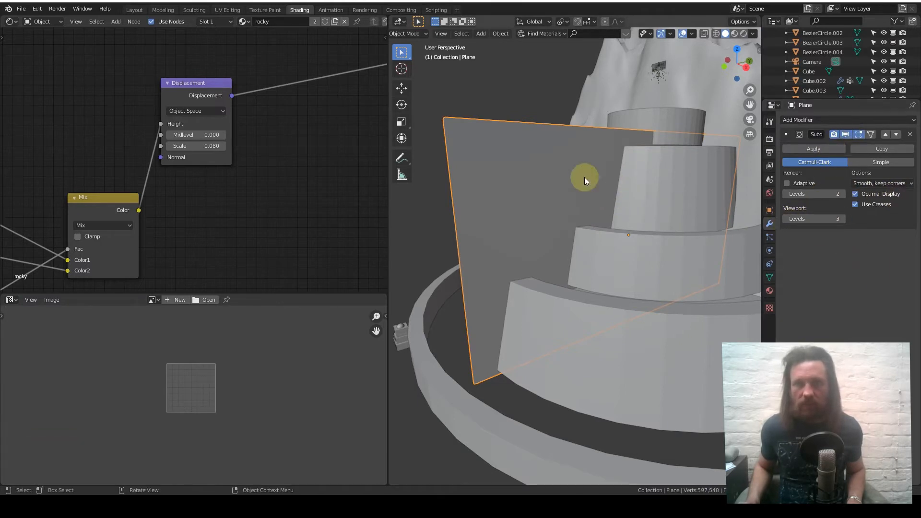
{"action": "left_click", "coordinate": [744, 34]}
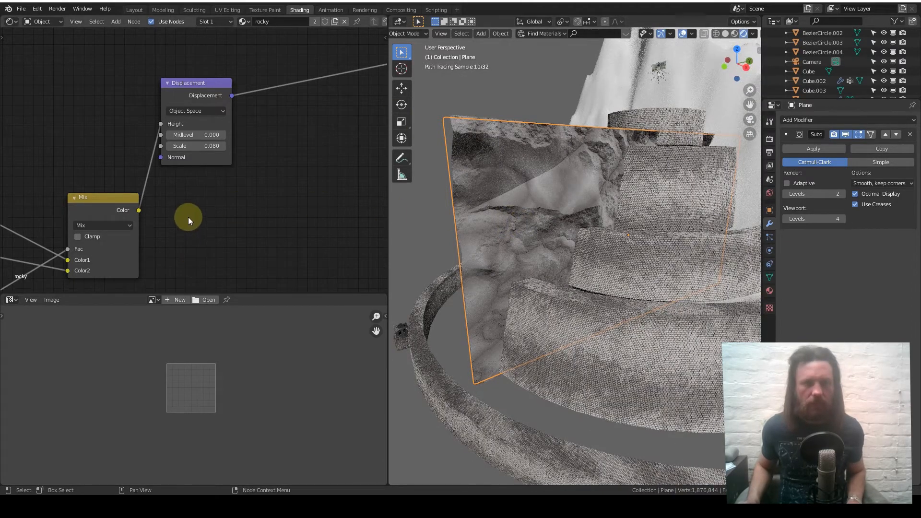
Move the Texture Coordinate node away from the texture nodes and gather its outgoing Object links into one reroute point
{"action": "scroll", "coordinate": [187, 213], "scroll_direction": "down", "scroll_amount": 5}
{"action": "scroll", "coordinate": [185, 192], "scroll_direction": "up", "scroll_amount": 6}
{"action": "scroll", "coordinate": [79, 224], "scroll_direction": "down", "scroll_amount": 12}
{"action": "scroll", "coordinate": [96, 221], "scroll_direction": "up", "scroll_amount": 1}
{"action": "scroll", "coordinate": [77, 230], "scroll_direction": "down", "scroll_amount": 3}
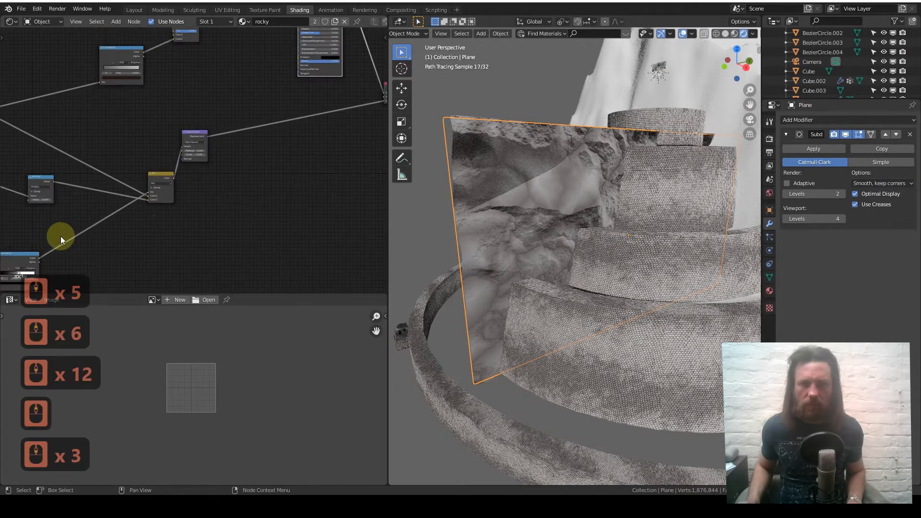
{"action": "middle_click_drag", "start_coordinate": [58, 236], "coordinate": [262, 170]}
{"action": "mouse_move", "coordinate": [163, 143]}
{"action": "middle_mouse_down"}
{"action": "mouse_move", "coordinate": [278, 164]}
{"action": "mouse_move", "coordinate": [247, 168]}
{"action": "mouse_move", "coordinate": [321, 194]}
{"action": "middle_mouse_up"}
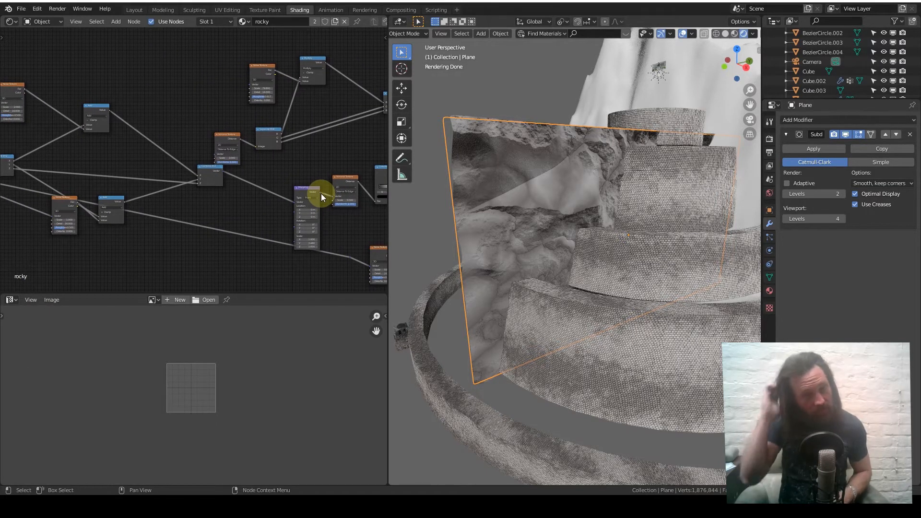
{"action": "middle_click_drag", "start_coordinate": [198, 142], "coordinate": [227, 177]}
{"action": "left_click_drag", "start_coordinate": [151, 169], "coordinate": [46, 167]}
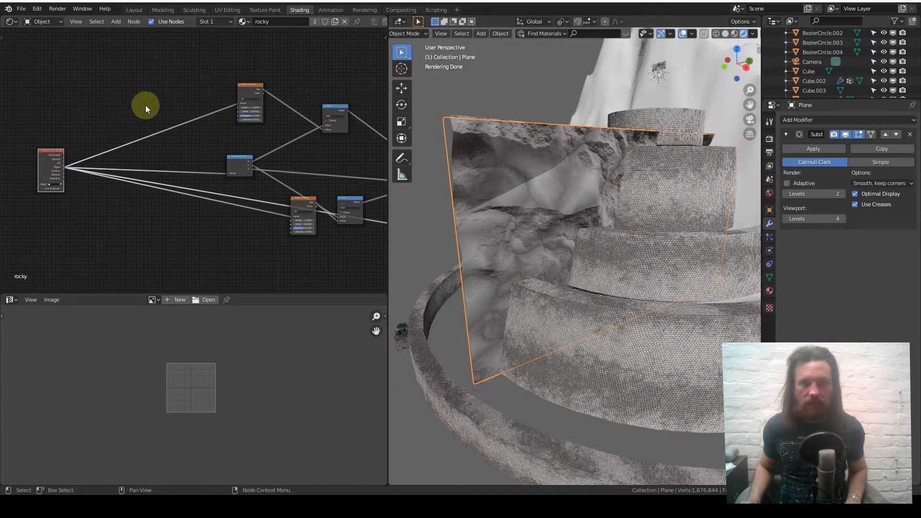
{"action": "mouse_move", "coordinate": [142, 97]}
{"action": "right_mouse_down", "text": "shift"}
{"action": "mouse_move", "coordinate": [177, 150]}
{"action": "mouse_move", "coordinate": [154, 220]}
{"action": "mouse_move", "coordinate": [107, 192]}
{"action": "right_mouse_up", "text": "shift"}
{"action": "middle_click_drag", "start_coordinate": [108, 192], "coordinate": [189, 179]}
{"action": "scroll", "coordinate": [191, 179], "scroll_direction": "up", "scroll_amount": 8}
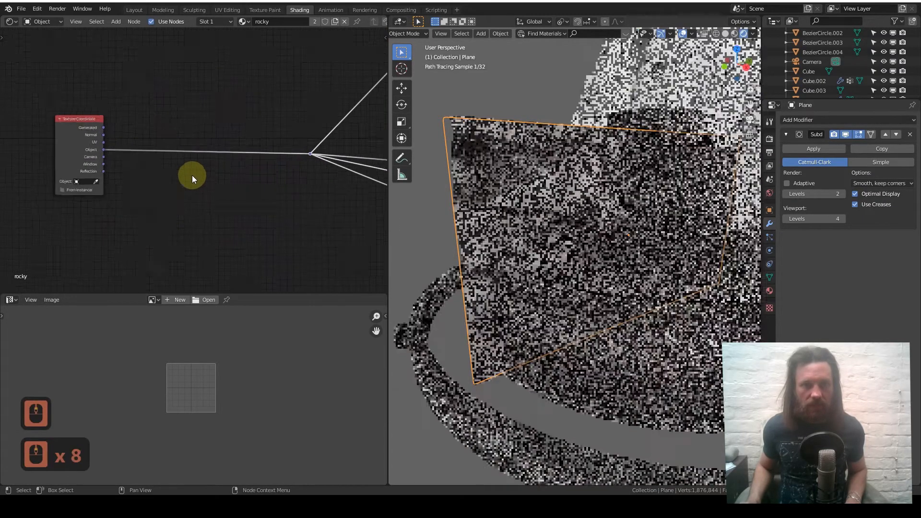
Insert a Vector Math node between the Texture Coordinate node and the reroute point, and set its operation to Scale
{"action": "key", "text": "shift+a"}
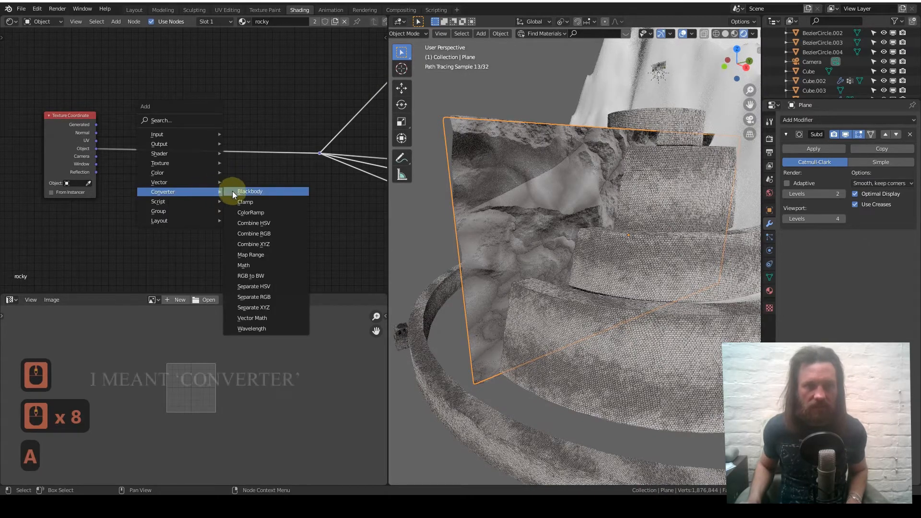
{"action": "left_click", "coordinate": [267, 317]}
{"action": "left_click", "coordinate": [195, 124]}
{"action": "scroll", "coordinate": [239, 188], "scroll_direction": "up", "scroll_amount": 12}
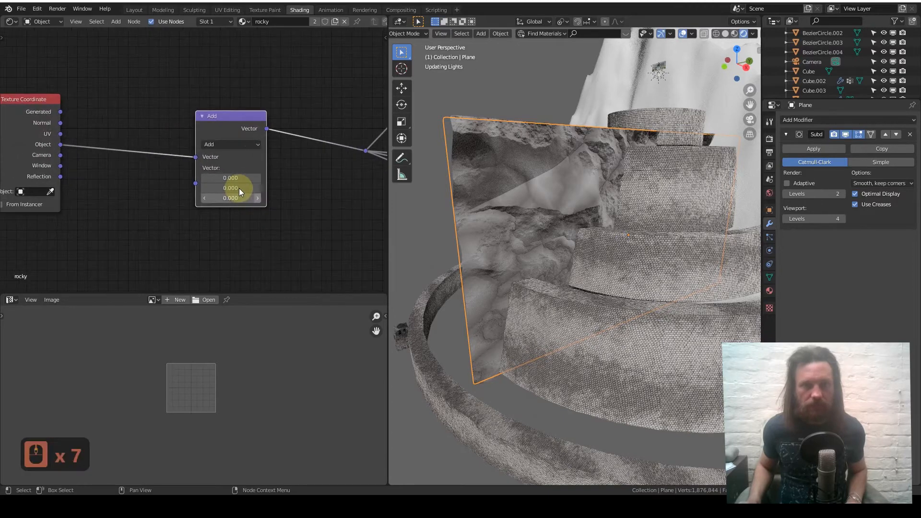
{"action": "left_click", "coordinate": [264, 128]}
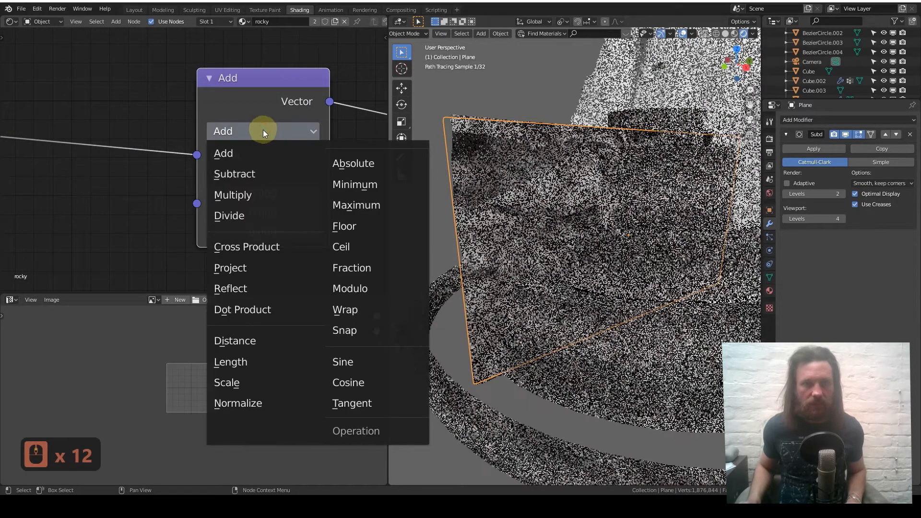
{"action": "left_click", "coordinate": [249, 382]}
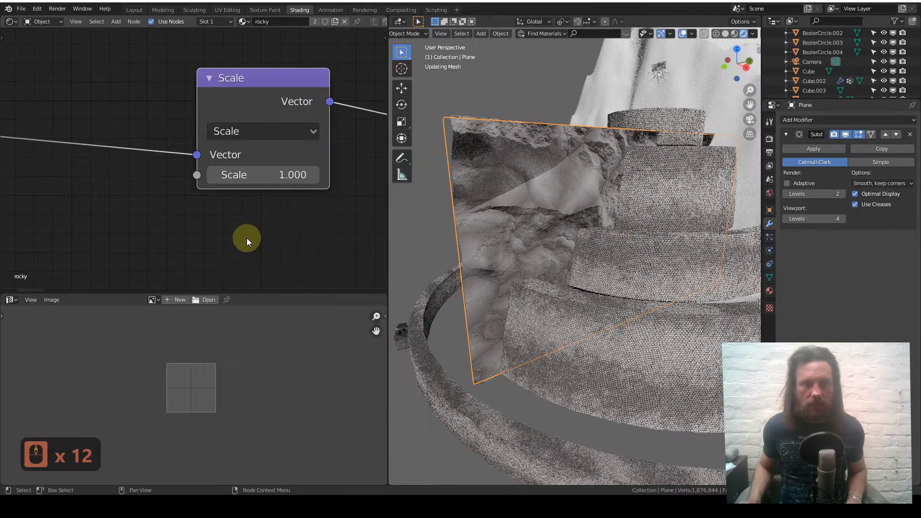
Set the Vector Math node's scale factor to 5 and inspect the rocky plane in the rendered view
{"action": "left_click", "coordinate": [250, 183]}
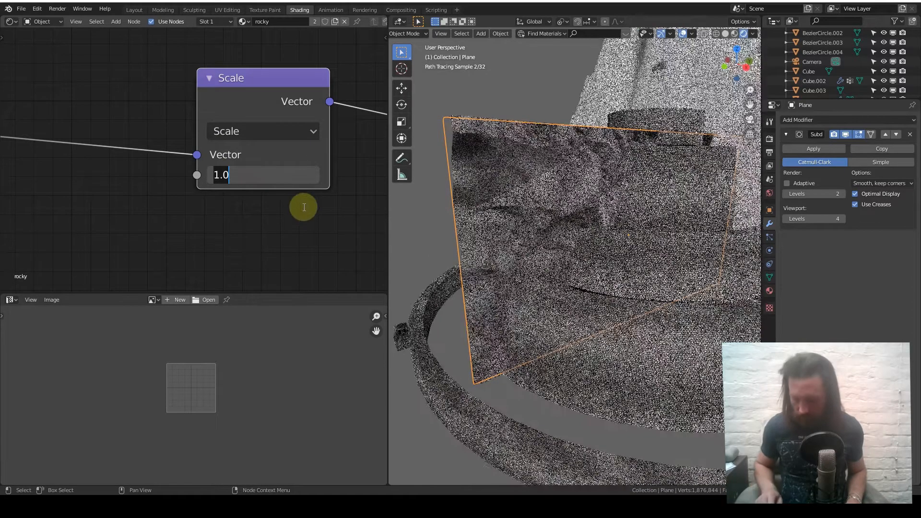
{"action": "type", "text": "5"}
{"action": "key", "text": "Return"}
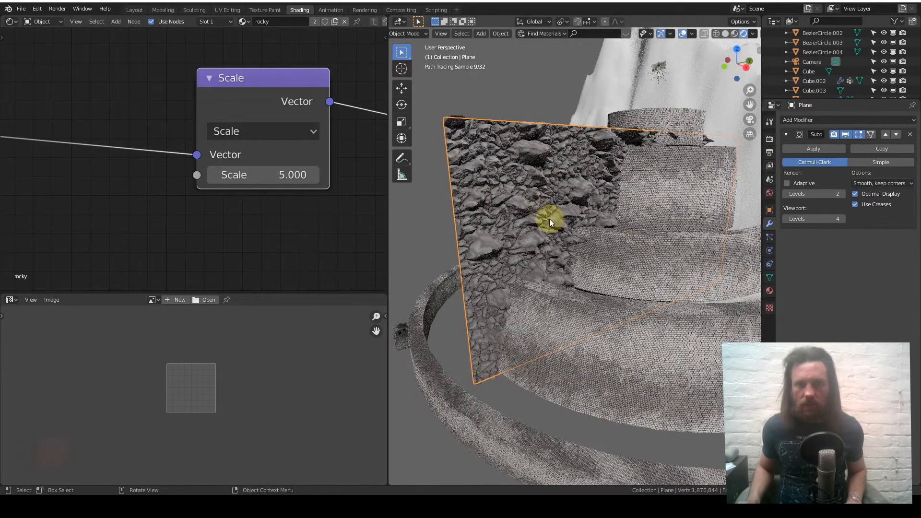
{"action": "scroll", "coordinate": [549, 217], "scroll_direction": "up", "scroll_amount": 2}
{"action": "scroll", "coordinate": [520, 210], "scroll_direction": "up", "scroll_amount": 1}
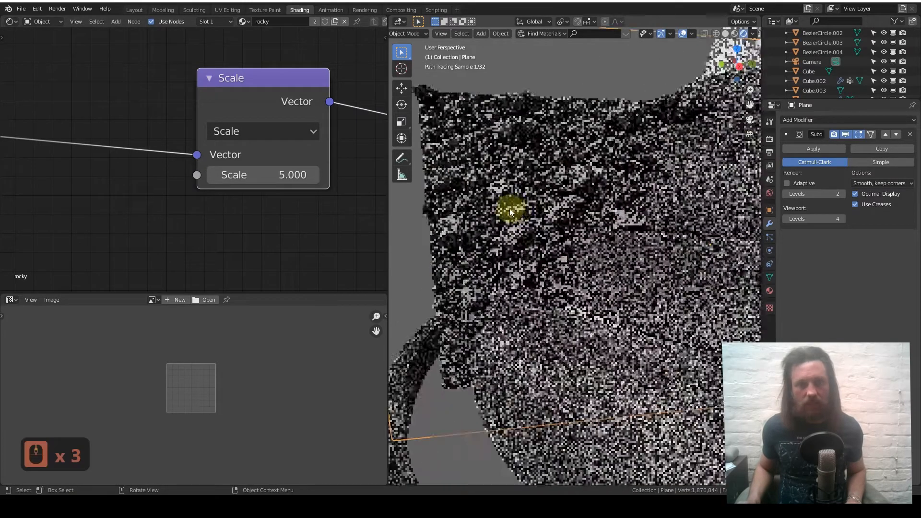
{"action": "scroll", "coordinate": [551, 204], "scroll_direction": "down", "scroll_amount": 2}
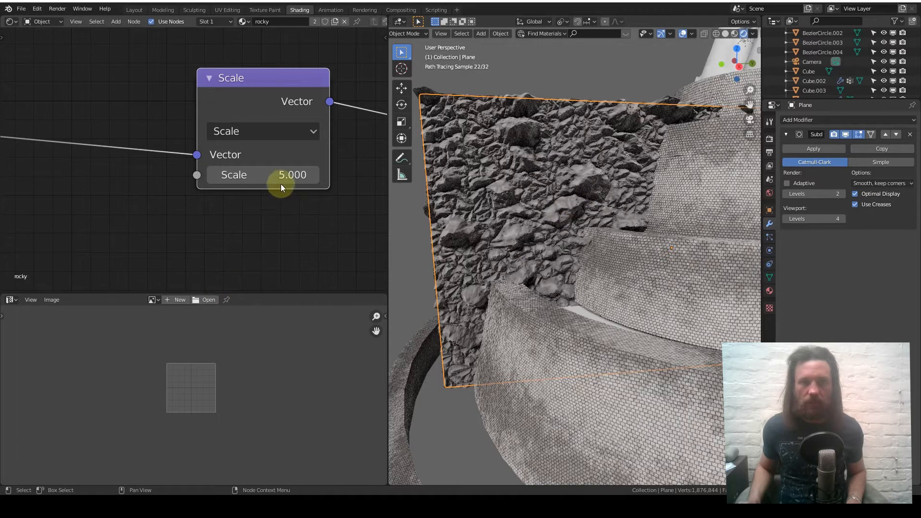
Move the lowest Noise Texture and its ColorRamp further down, clear of the Mapping and Voronoi nodes
{"action": "scroll", "coordinate": [281, 183], "scroll_direction": "down", "scroll_amount": 20}
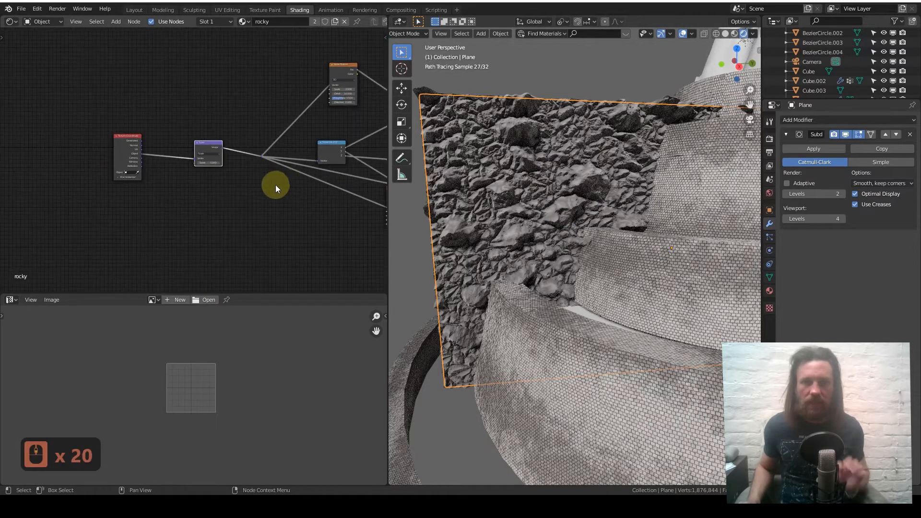
{"action": "middle_click_drag", "start_coordinate": [266, 188], "coordinate": [104, 199]}
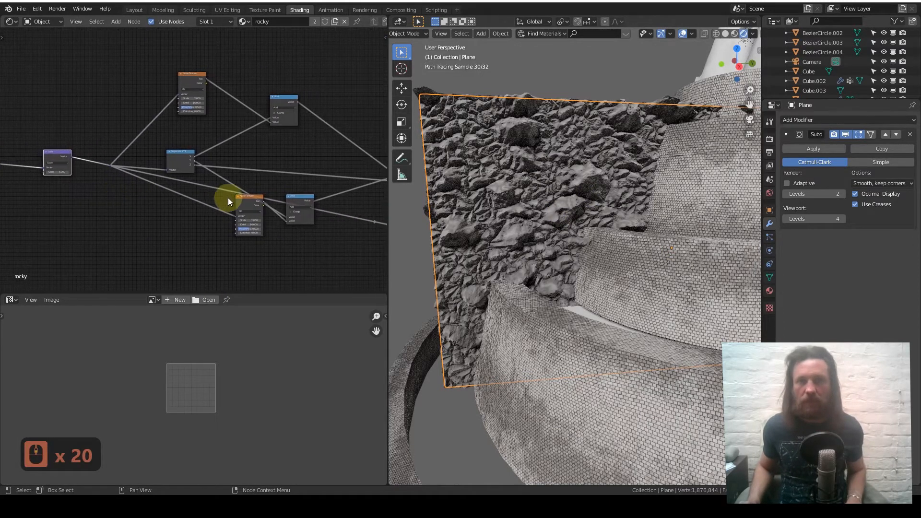
{"action": "middle_click_drag", "start_coordinate": [228, 198], "coordinate": [158, 169]}
{"action": "middle_click_drag", "start_coordinate": [232, 181], "coordinate": [188, 135]}
{"action": "scroll", "coordinate": [204, 152], "scroll_direction": "down", "scroll_amount": 5}
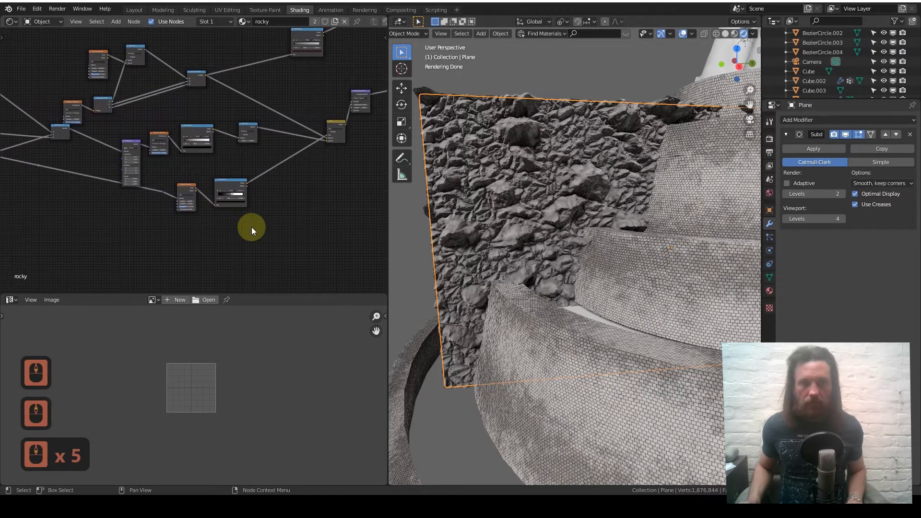
{"action": "left_click_drag", "start_coordinate": [270, 224], "coordinate": [179, 181]}
{"action": "key", "text": "g"}
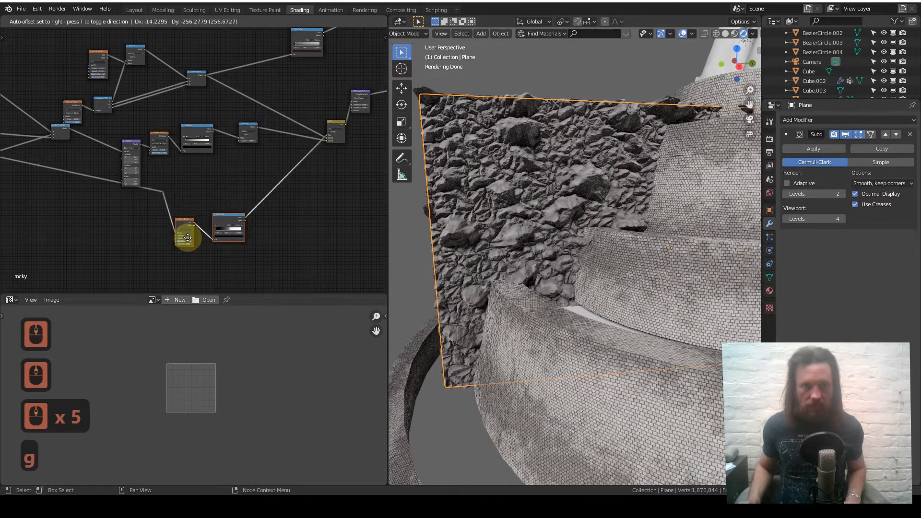
{"action": "left_click", "coordinate": [187, 242]}
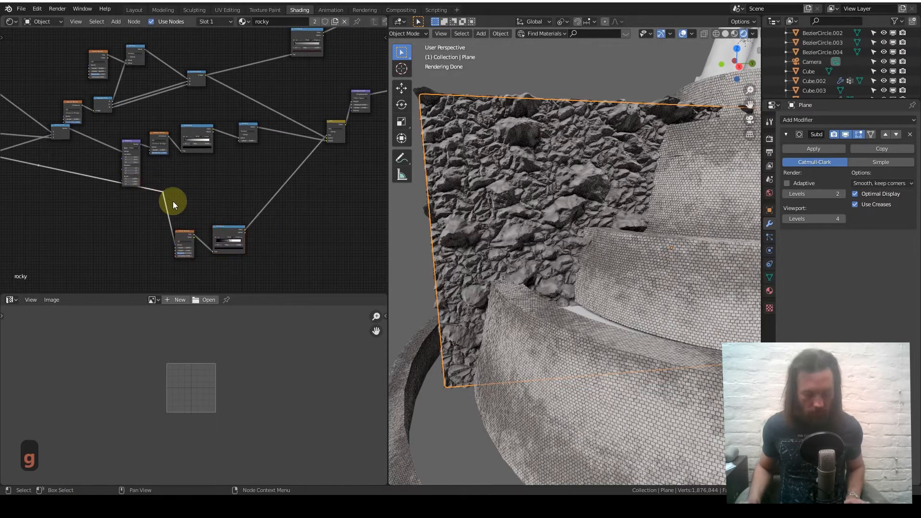
Dissolve the reroute point below the Mapping node, keeping the link into the lowest Noise Texture connected
{"action": "key", "text": "ctrl"}
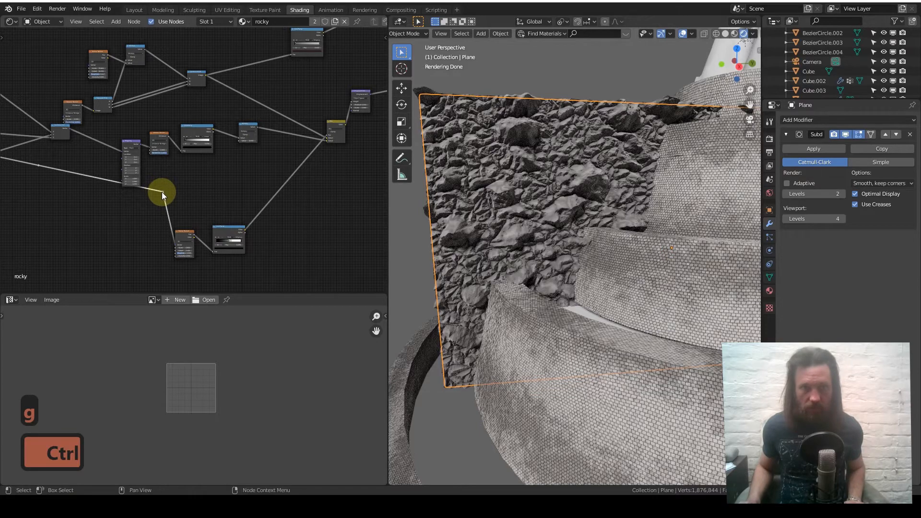
{"action": "scroll", "coordinate": [162, 192], "scroll_direction": "up", "scroll_amount": 15}
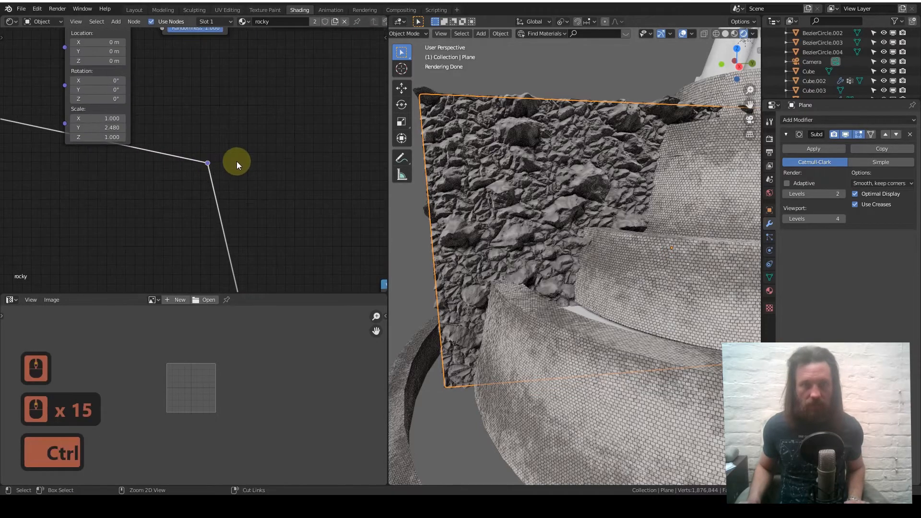
{"action": "key", "text": "ctrl+x"}
{"action": "scroll", "coordinate": [218, 166], "scroll_direction": "down", "scroll_amount": 11}
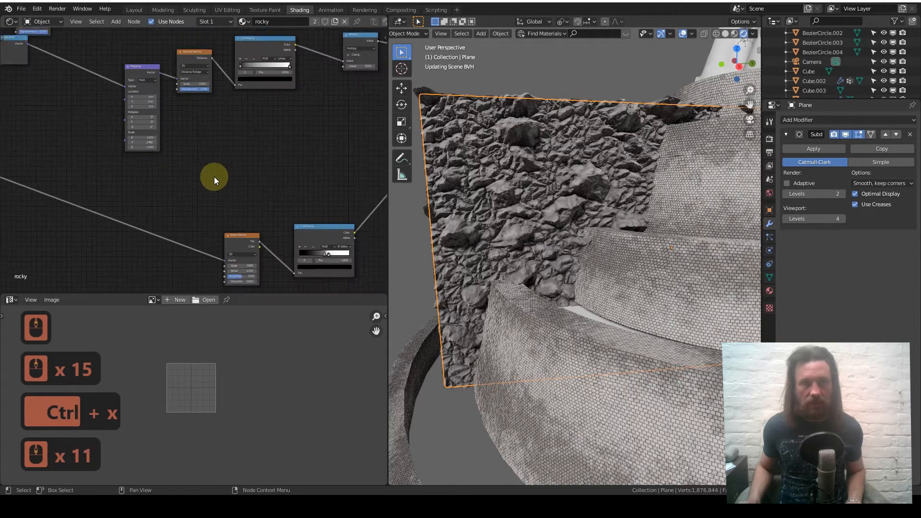
{"action": "middle_click_drag", "start_coordinate": [244, 170], "coordinate": [223, 154]}
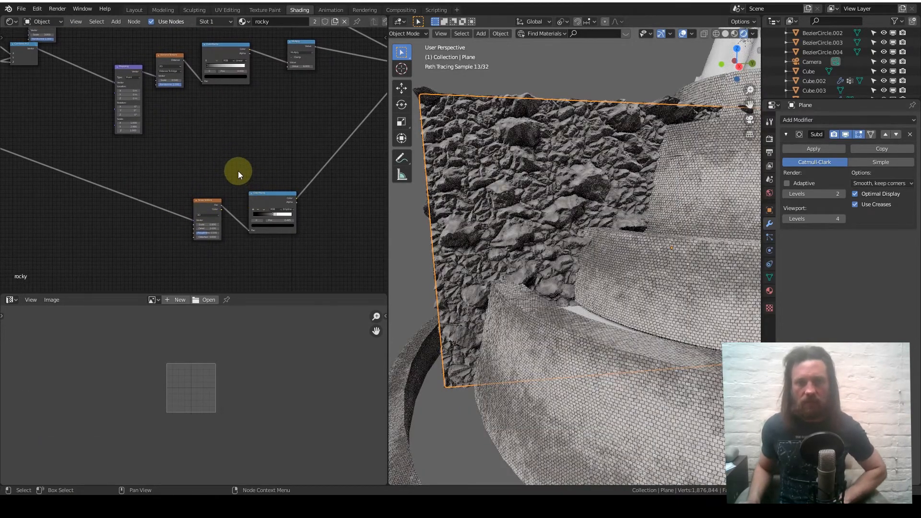
Preview the output of the lowest Noise Texture's ColorRamp on the plane, and undo the preview
{"action": "scroll", "coordinate": [222, 237], "scroll_direction": "up", "scroll_amount": 11}
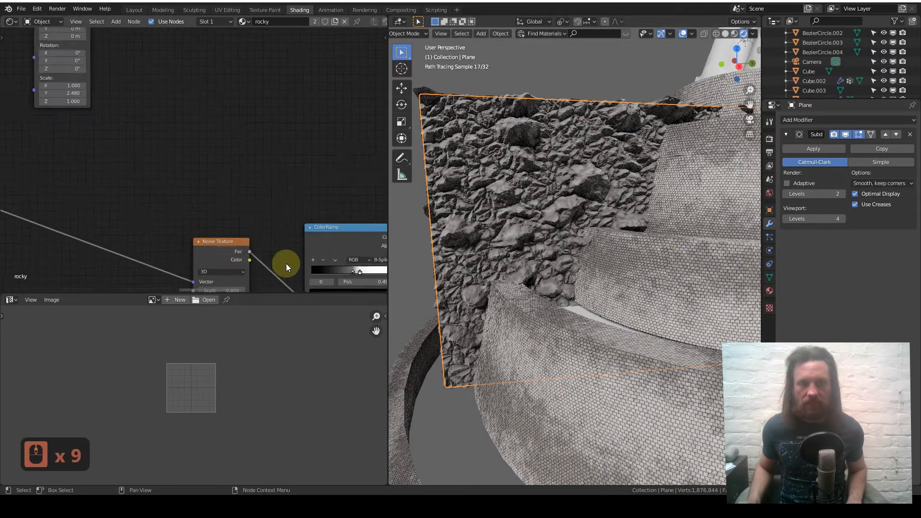
{"action": "middle_click_drag", "start_coordinate": [286, 263], "coordinate": [220, 139]}
{"action": "scroll", "coordinate": [258, 135], "scroll_direction": "up", "scroll_amount": 6}
{"action": "middle_click_drag", "start_coordinate": [245, 108], "coordinate": [180, 131]}
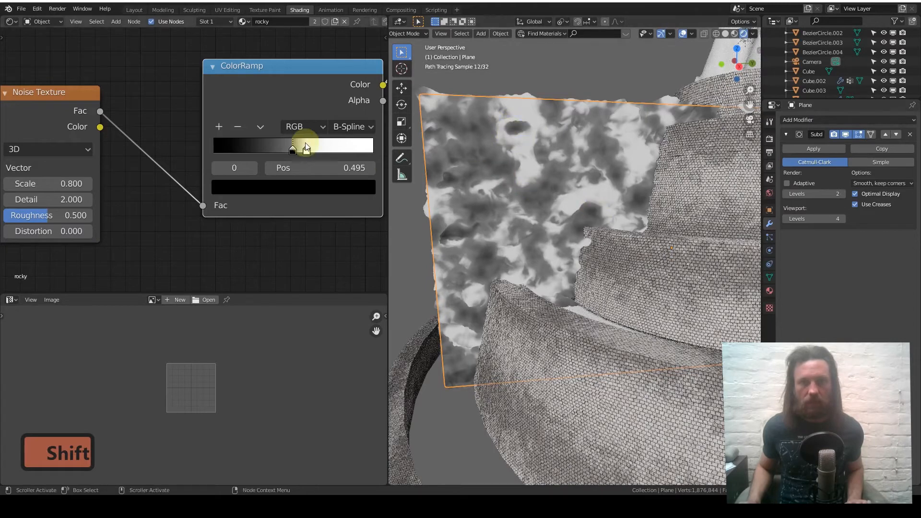
{"action": "middle_click_drag", "start_coordinate": [230, 169], "coordinate": [313, 150]}
{"action": "scroll", "coordinate": [313, 151], "scroll_direction": "down", "scroll_amount": 4}
{"action": "scroll", "coordinate": [269, 116], "scroll_direction": "down", "scroll_amount": 3}
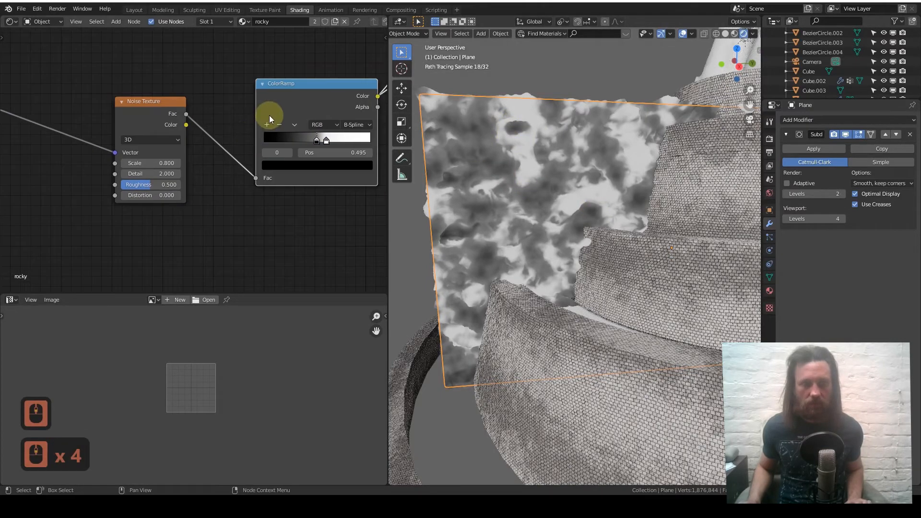
{"action": "key", "text": "ctrl+z"}
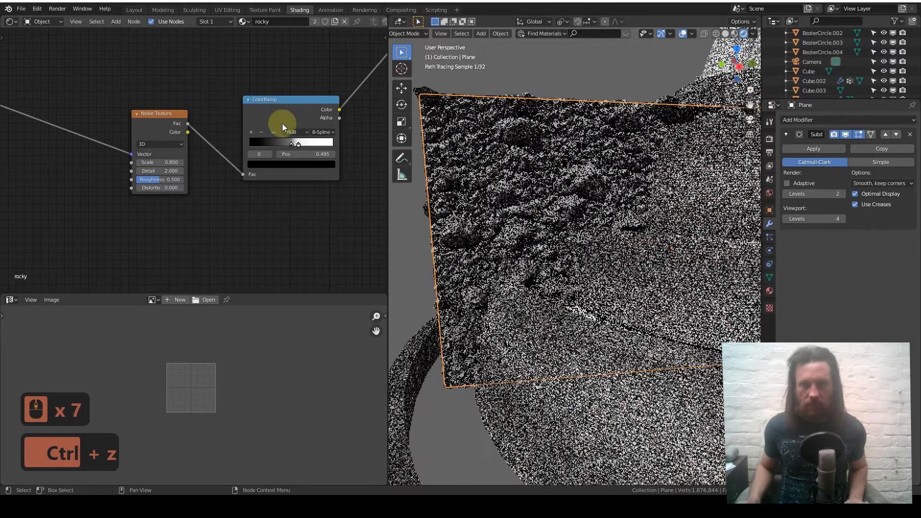
Set the scale of the lowest Noise Texture, which feeds the B-Spline ColorRamp, to 0.3
{"action": "scroll", "coordinate": [226, 168], "scroll_direction": "up", "scroll_amount": 6}
{"action": "scroll", "coordinate": [221, 120], "scroll_direction": "up", "scroll_amount": 4}
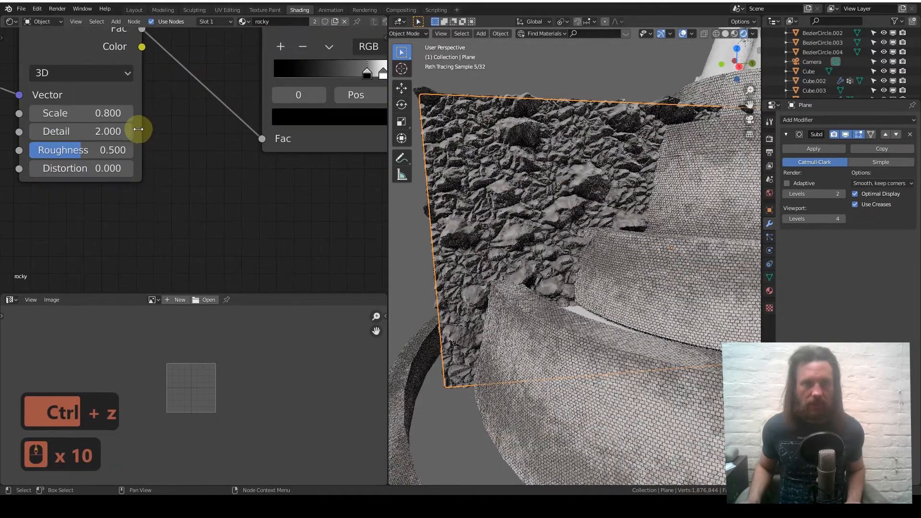
{"action": "left_click", "coordinate": [126, 113]}
{"action": "type", "text": ".3"}
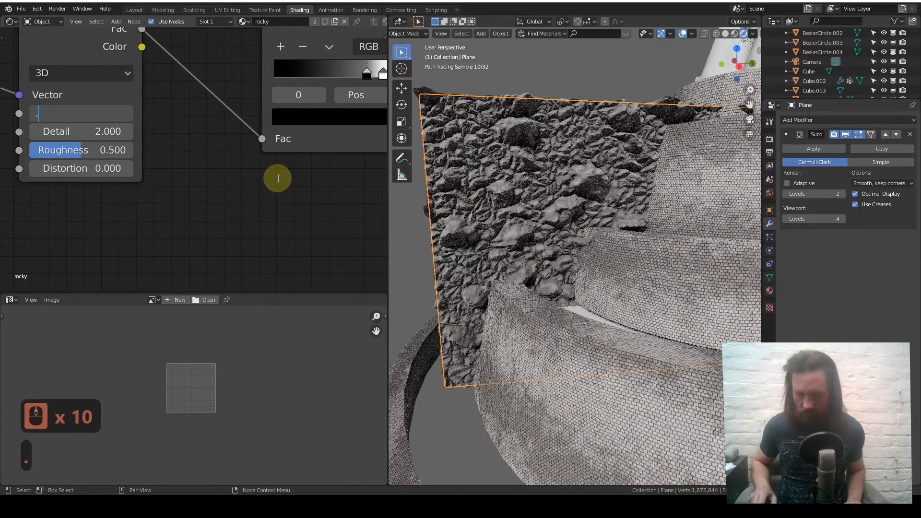
{"action": "key", "text": "Return"}
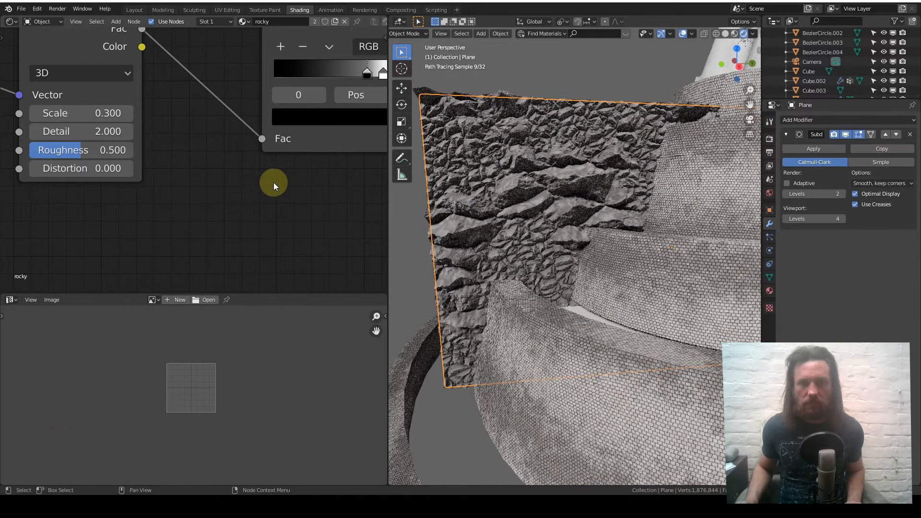
Examine the Voronoi Texture, Mapping and Combine XYZ nodes in the rocky node tree and how they connect
{"action": "scroll", "coordinate": [269, 181], "scroll_direction": "down", "scroll_amount": 11}
{"action": "scroll", "coordinate": [228, 158], "scroll_direction": "down", "scroll_amount": 4}
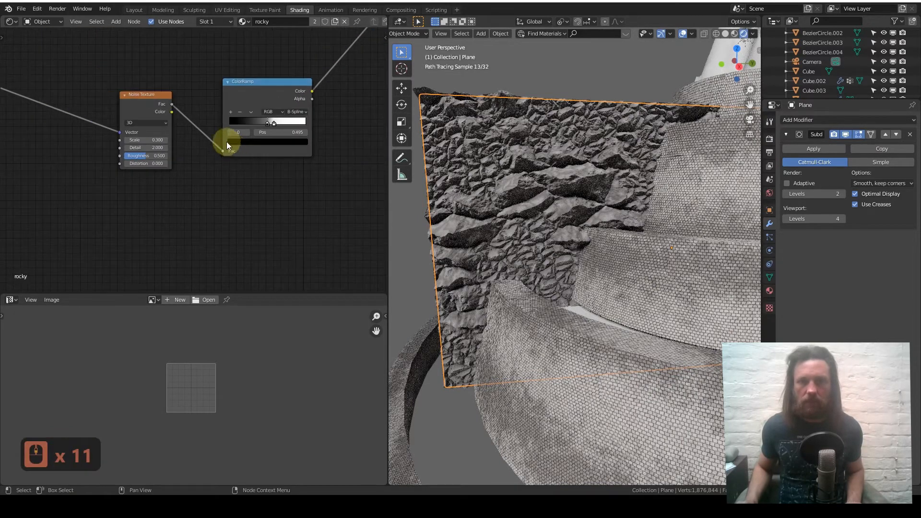
{"action": "middle_click_drag", "start_coordinate": [136, 54], "coordinate": [158, 134]}
{"action": "scroll", "coordinate": [192, 169], "scroll_direction": "down", "scroll_amount": 4}
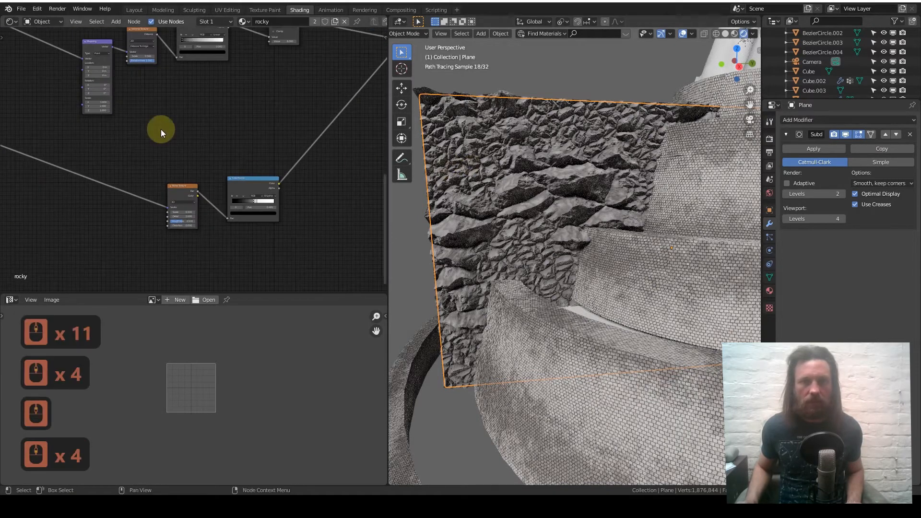
{"action": "scroll", "coordinate": [154, 101], "scroll_direction": "down", "scroll_amount": 7}
{"action": "scroll", "coordinate": [185, 163], "scroll_direction": "up", "scroll_amount": 6}
{"action": "scroll", "coordinate": [185, 160], "scroll_direction": "up", "scroll_amount": 17}
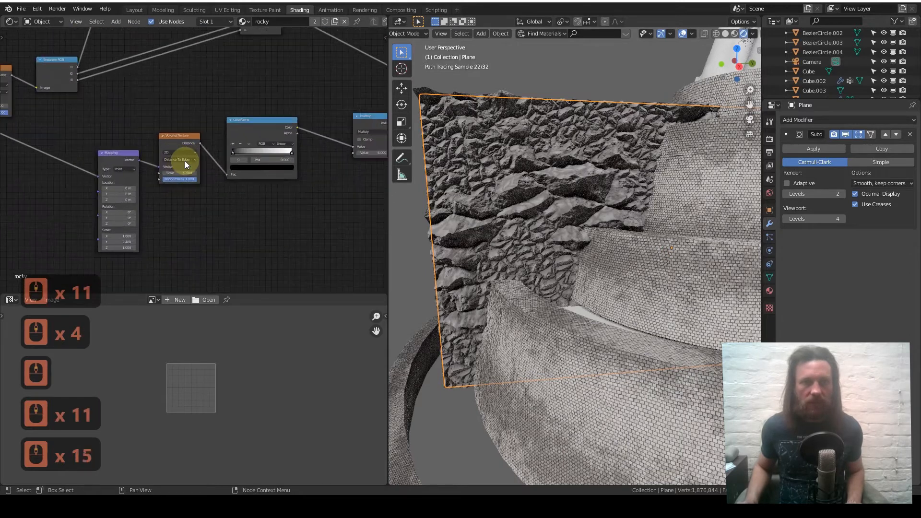
{"action": "scroll", "coordinate": [168, 160], "scroll_direction": "down", "scroll_amount": 7}
{"action": "middle_click_drag", "start_coordinate": [81, 110], "coordinate": [366, 165]}
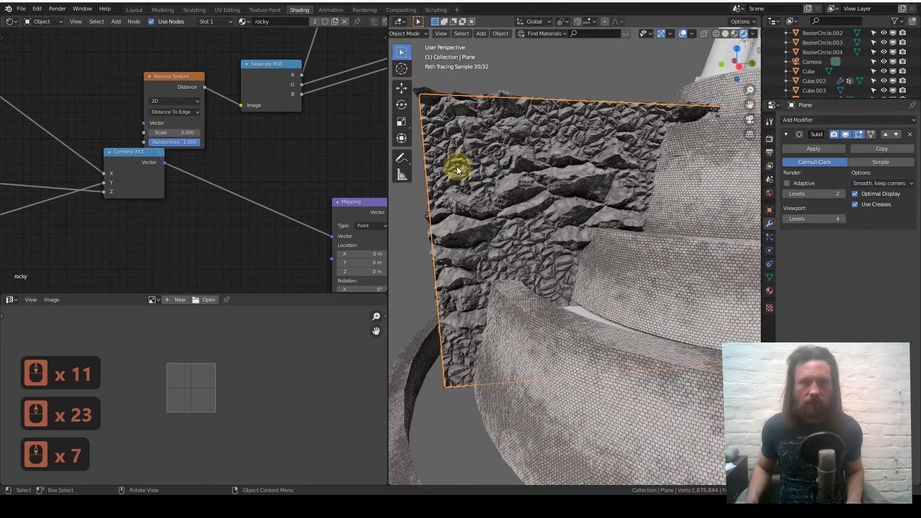
{"action": "scroll", "coordinate": [228, 155], "scroll_direction": "down", "scroll_amount": 16}
{"action": "scroll", "coordinate": [239, 157], "scroll_direction": "down", "scroll_amount": 2}
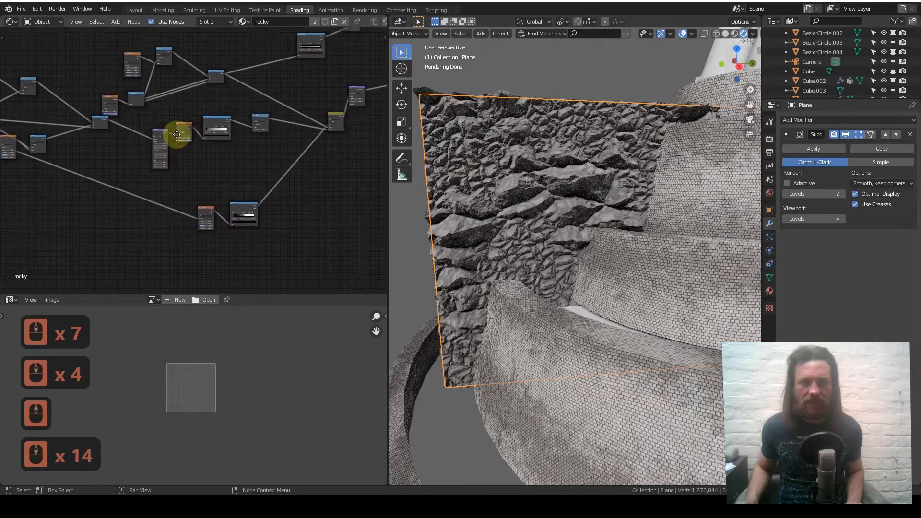
{"action": "scroll", "coordinate": [163, 149], "scroll_direction": "up", "scroll_amount": 6}
{"action": "scroll", "coordinate": [163, 148], "scroll_direction": "up", "scroll_amount": 11}
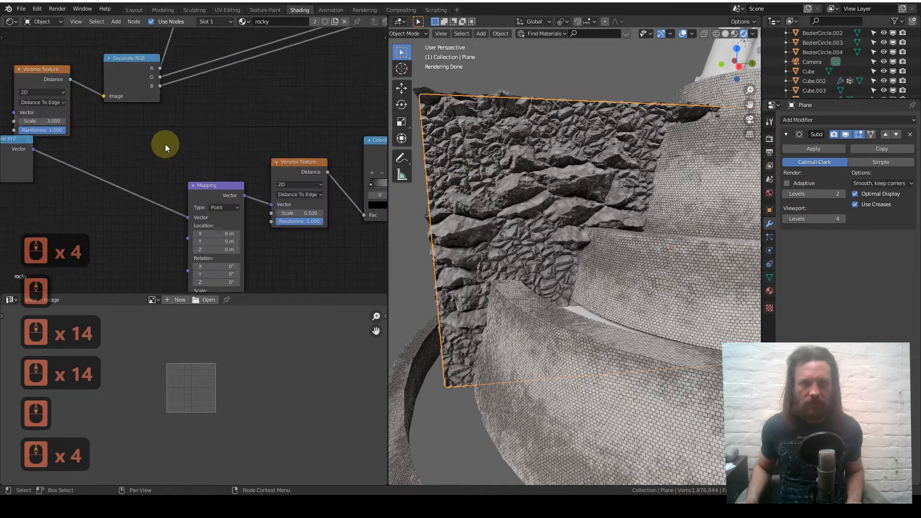
{"action": "middle_click_drag", "start_coordinate": [202, 170], "coordinate": [153, 108]}
{"action": "scroll", "coordinate": [153, 108], "scroll_direction": "up", "scroll_amount": 6}
{"action": "middle_click_drag", "start_coordinate": [108, 87], "coordinate": [384, 225]}
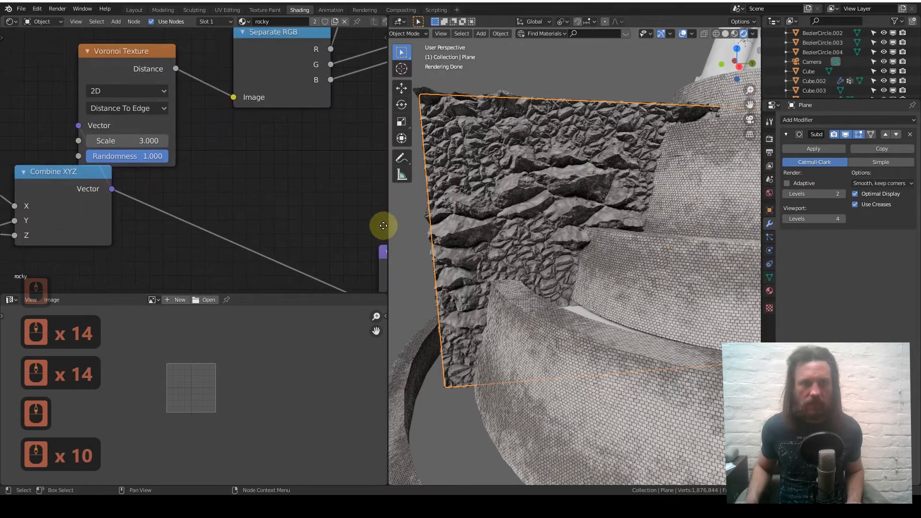
Set the scale of the 2D Voronoi Texture feeding the Separate RGB node to 1.3
{"action": "scroll", "coordinate": [182, 142], "scroll_direction": "down", "scroll_amount": 10}
{"action": "scroll", "coordinate": [183, 142], "scroll_direction": "down", "scroll_amount": 6}
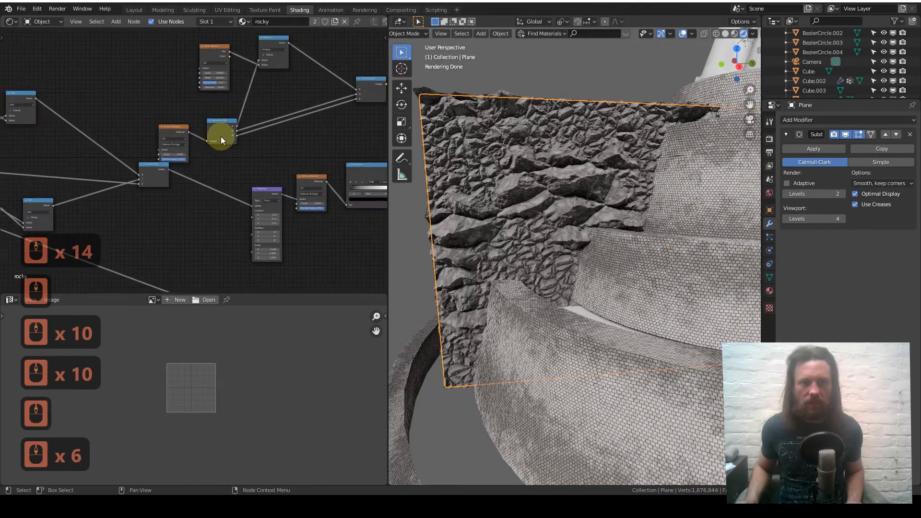
{"action": "middle_click_drag", "start_coordinate": [221, 137], "coordinate": [222, 156]}
{"action": "scroll", "coordinate": [129, 131], "scroll_direction": "up", "scroll_amount": 11}
{"action": "scroll", "coordinate": [223, 156], "scroll_direction": "up", "scroll_amount": 7}
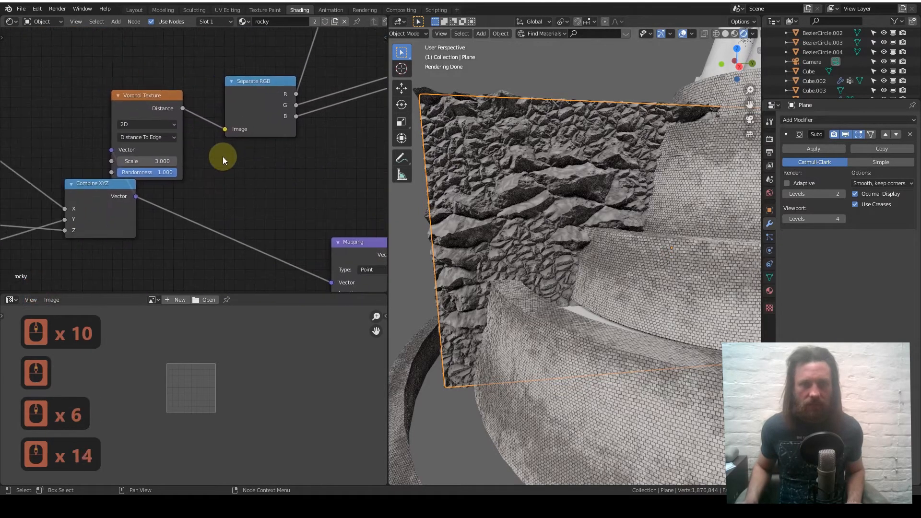
{"action": "left_click", "coordinate": [131, 162]}
{"action": "type", "text": "1."}
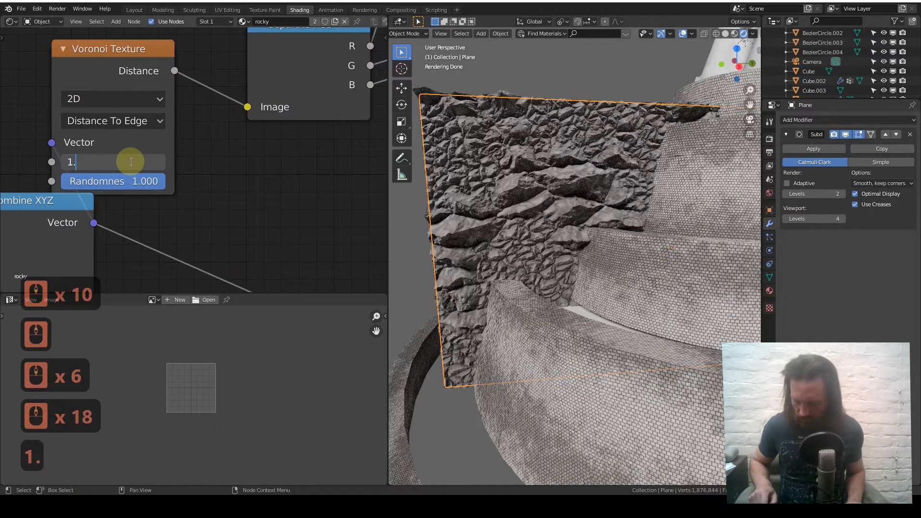
{"action": "type", "text": "3"}
{"action": "key", "text": "Return"}
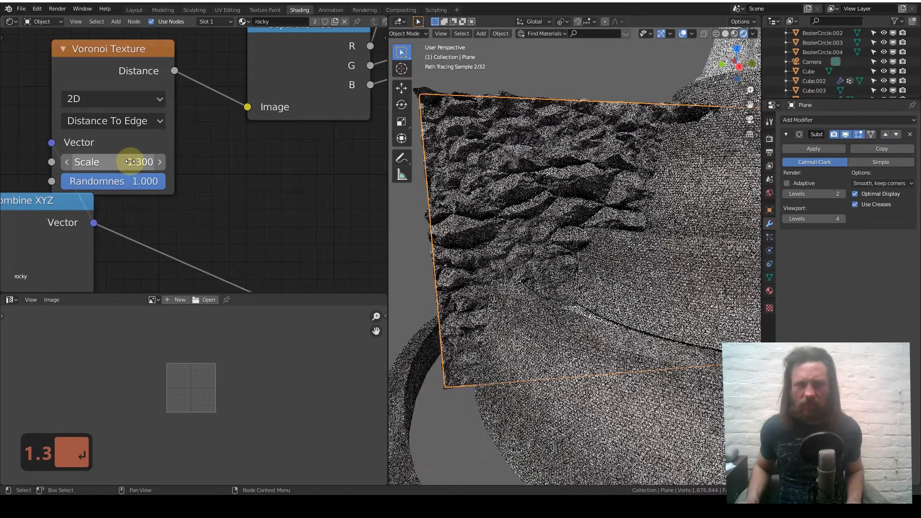
Set the scale of the 2D Voronoi Texture feeding the Separate RGB node to 2
{"action": "left_click", "coordinate": [122, 163]}
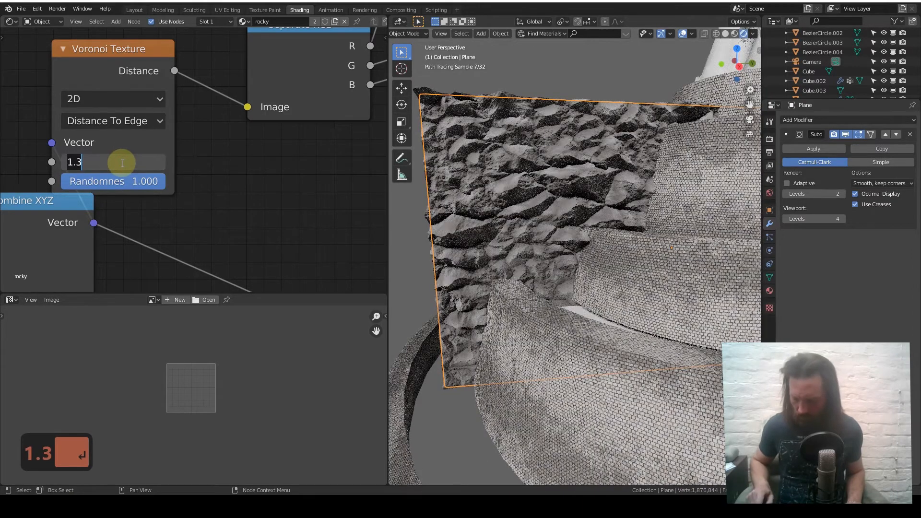
{"action": "type", "text": "2"}
{"action": "key", "text": "Return"}
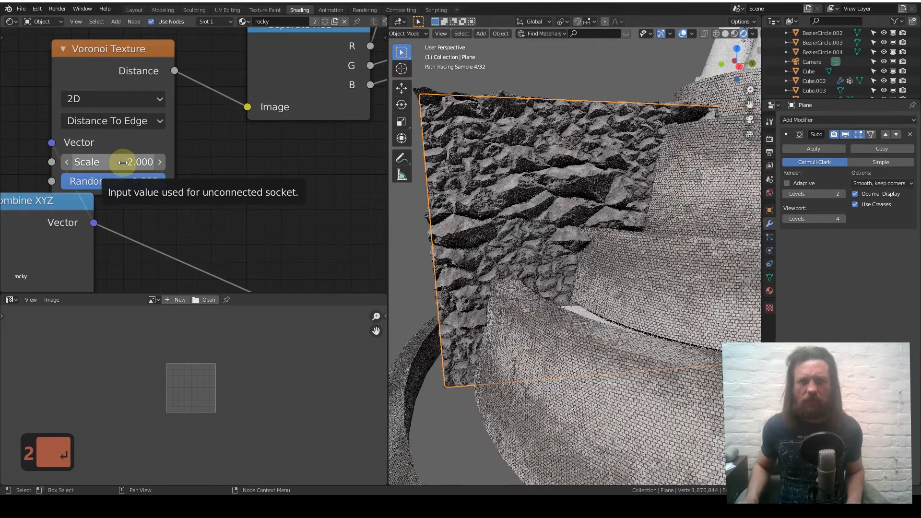
Try a value of 4 in the Multiply node that follows the second Voronoi Texture's ColorRamp, and settle on 3
{"action": "scroll", "coordinate": [170, 170], "scroll_direction": "down", "scroll_amount": 8}
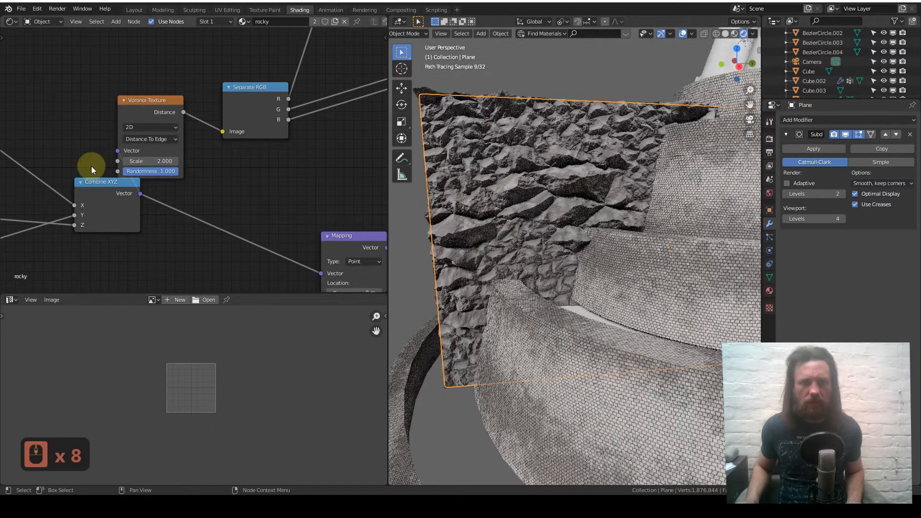
{"action": "scroll", "coordinate": [173, 175], "scroll_direction": "down", "scroll_amount": 8}
{"action": "scroll", "coordinate": [200, 226], "scroll_direction": "down", "scroll_amount": 8}
{"action": "middle_click_drag", "start_coordinate": [200, 226], "coordinate": [19, 139]}
{"action": "middle_click_drag", "start_coordinate": [117, 132], "coordinate": [126, 163]}
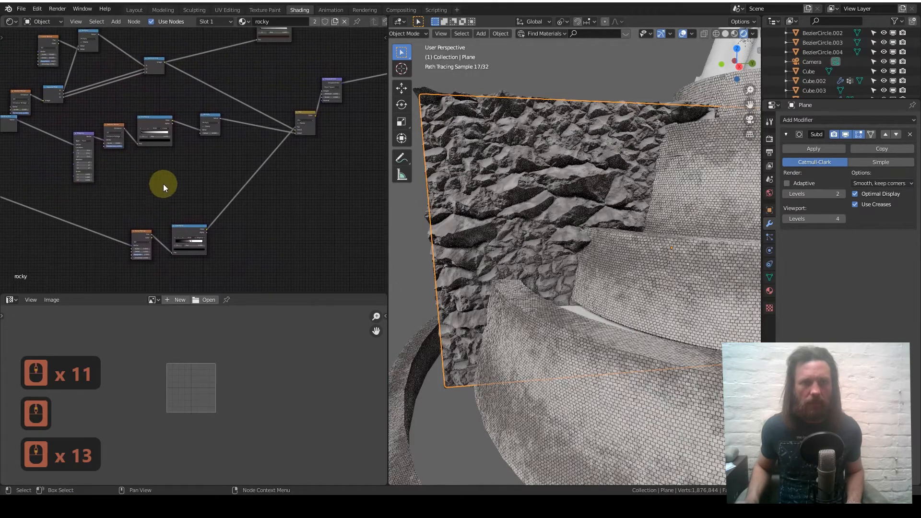
{"action": "scroll", "coordinate": [163, 183], "scroll_direction": "up", "scroll_amount": 10}
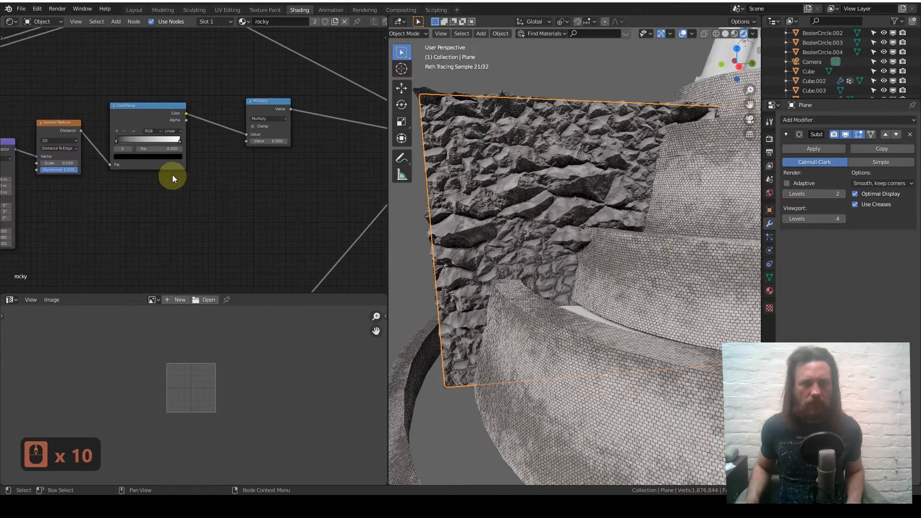
{"action": "scroll", "coordinate": [173, 177], "scroll_direction": "up", "scroll_amount": 5}
{"action": "middle_click_drag", "start_coordinate": [135, 146], "coordinate": [230, 138]}
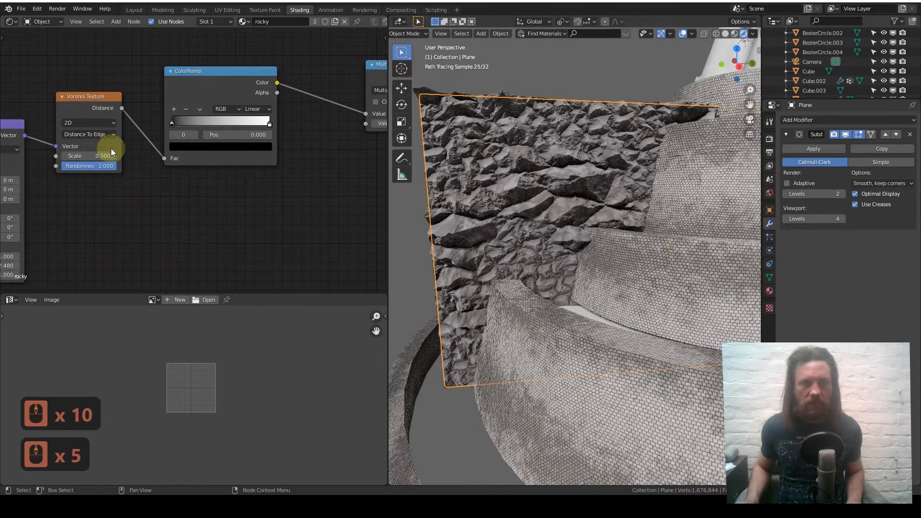
{"action": "middle_click_drag", "start_coordinate": [111, 148], "coordinate": [128, 160]}
{"action": "scroll", "coordinate": [139, 168], "scroll_direction": "up", "scroll_amount": 7}
{"action": "scroll", "coordinate": [144, 179], "scroll_direction": "up", "scroll_amount": 2}
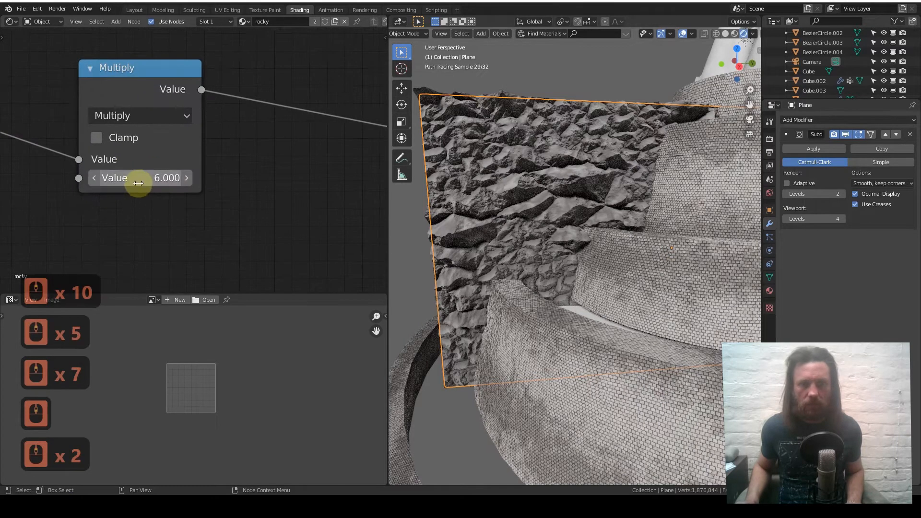
{"action": "left_click", "coordinate": [138, 182]}
{"action": "type", "text": "4"}
{"action": "key", "text": "Return"}
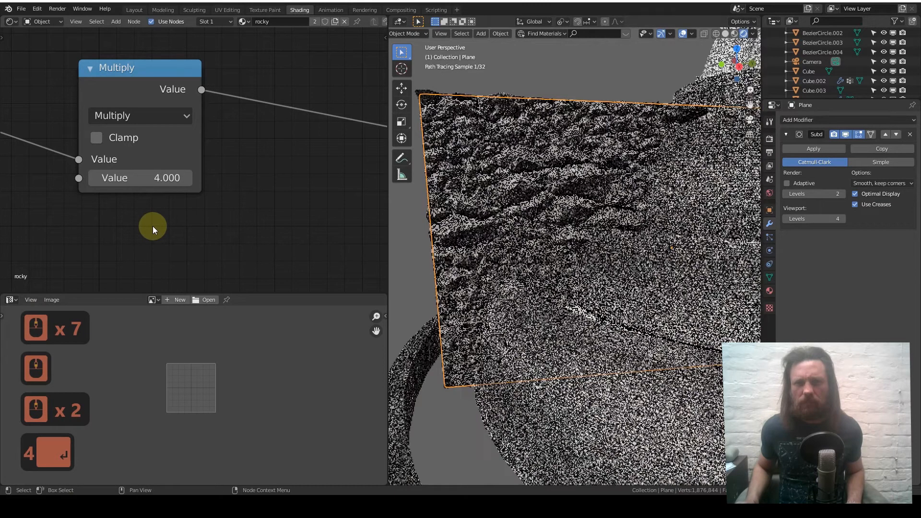
{"action": "left_click", "coordinate": [142, 178]}
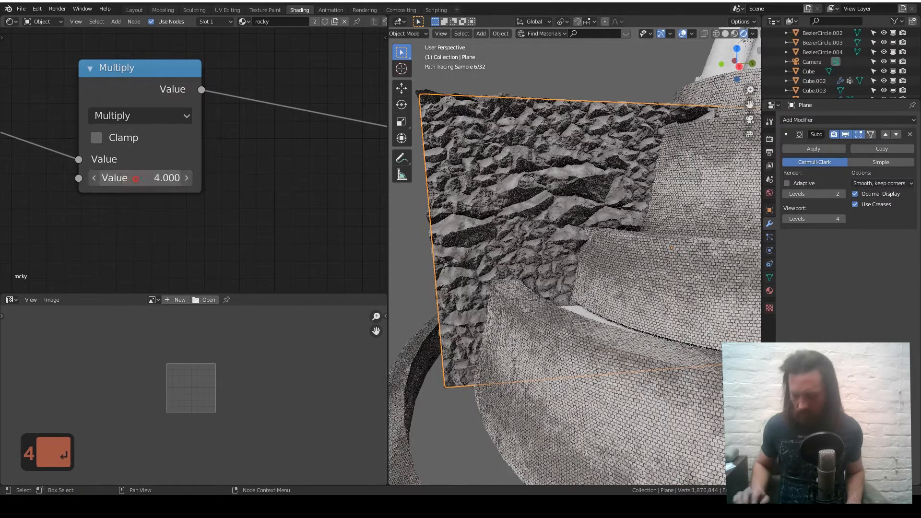
{"action": "type", "text": "3"}
{"action": "key", "text": "Return"}
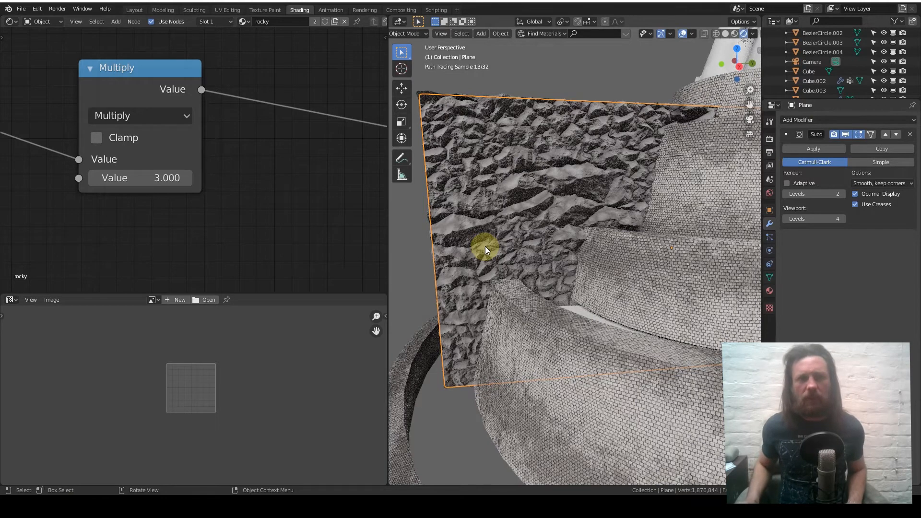
Move the lowest Noise Texture's B-Spline ColorRamp stops so that black sits at 0.464 and white at 0.545
{"action": "scroll", "coordinate": [294, 172], "scroll_direction": "down", "scroll_amount": 7}
{"action": "scroll", "coordinate": [294, 169], "scroll_direction": "down", "scroll_amount": 10}
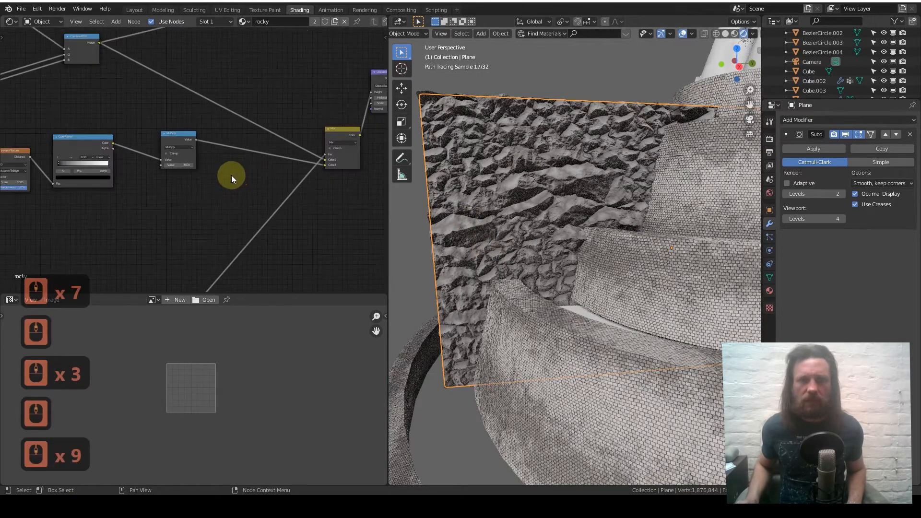
{"action": "middle_click_drag", "start_coordinate": [202, 186], "coordinate": [386, 153]}
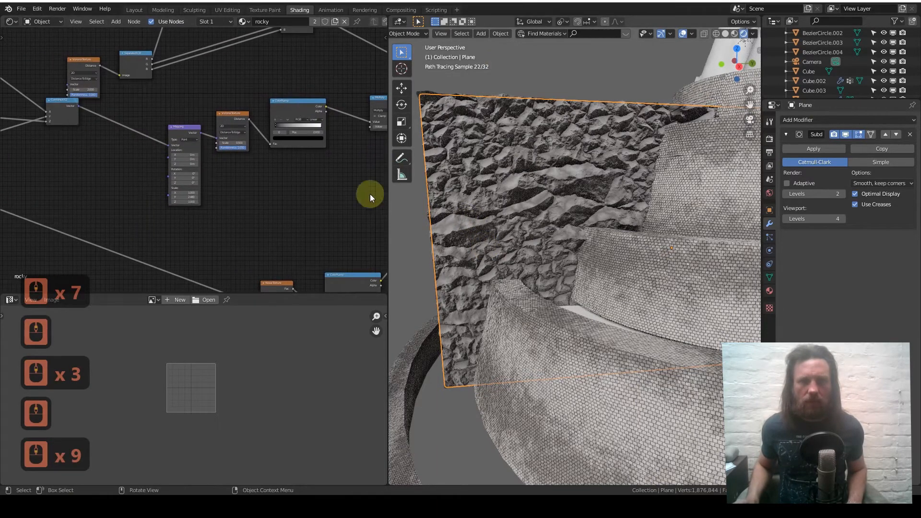
{"action": "middle_click_drag", "start_coordinate": [304, 200], "coordinate": [233, 42]}
{"action": "scroll", "coordinate": [278, 129], "scroll_direction": "up", "scroll_amount": 14}
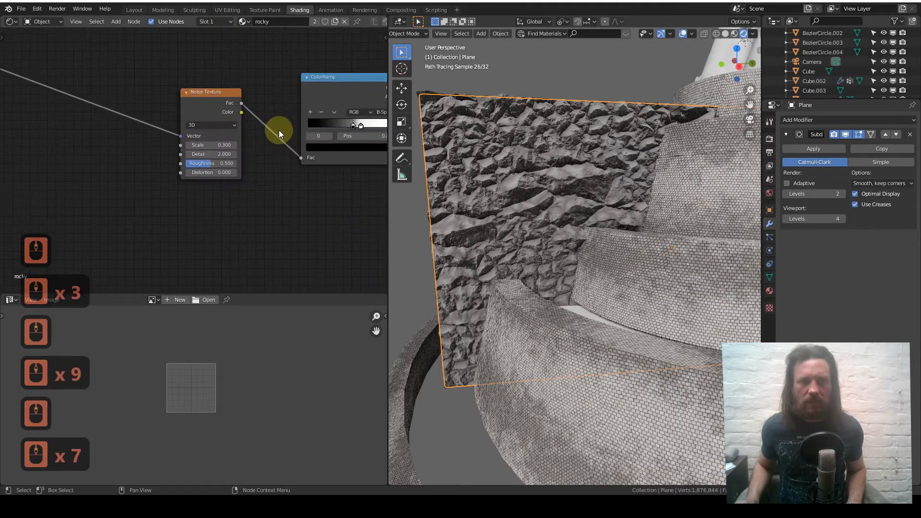
{"action": "middle_click_drag", "start_coordinate": [291, 114], "coordinate": [243, 149]}
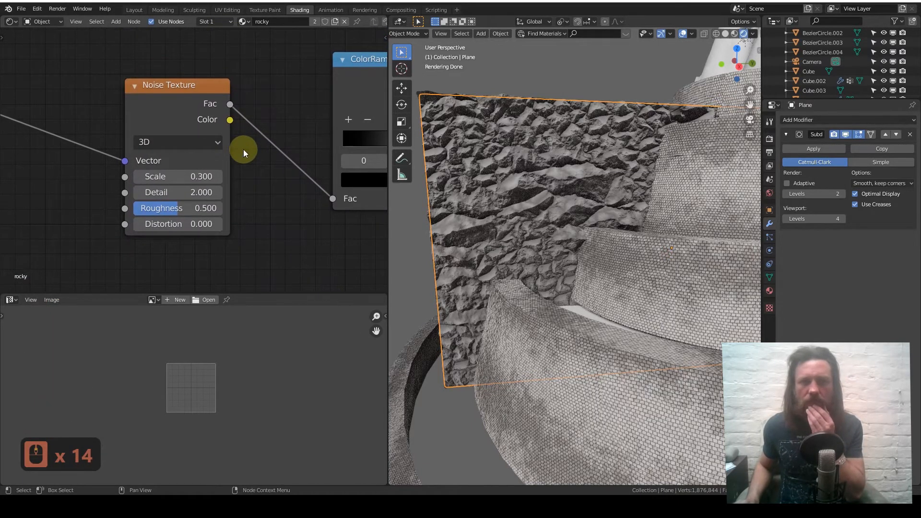
{"action": "middle_click_drag", "start_coordinate": [365, 143], "coordinate": [238, 159]}
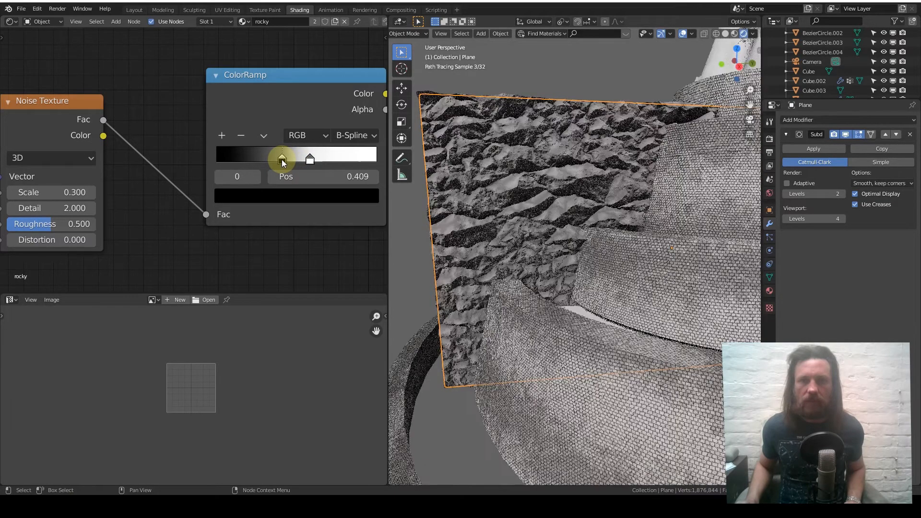
{"action": "left_click_drag", "start_coordinate": [310, 159], "coordinate": [298, 161]}
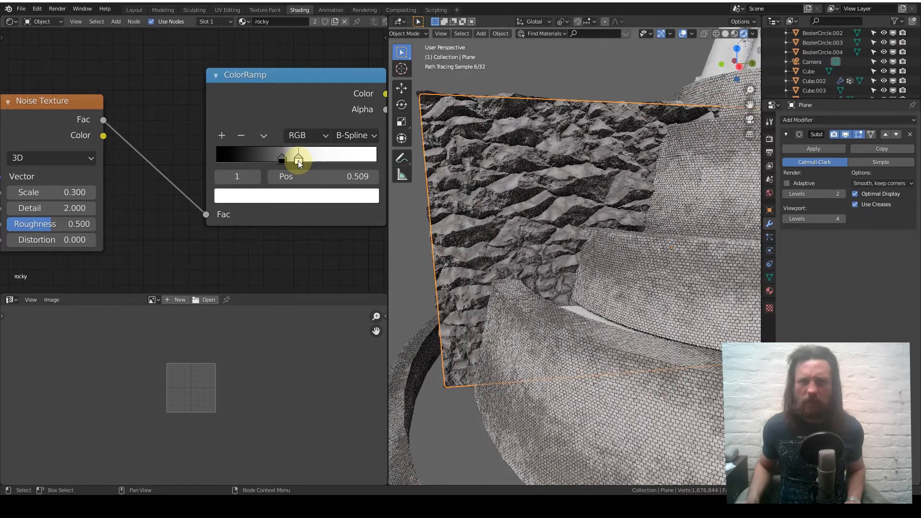
{"action": "left_click_drag", "start_coordinate": [298, 160], "coordinate": [304, 160]}
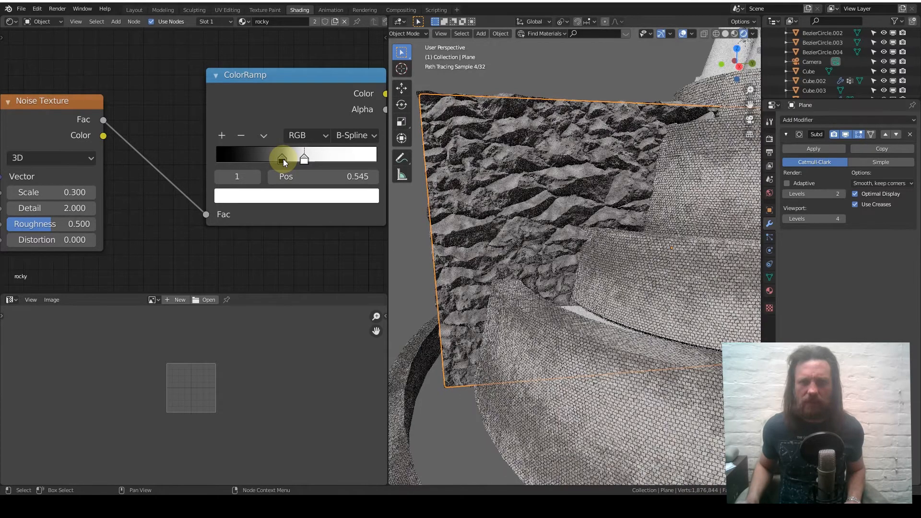
{"action": "mouse_move", "coordinate": [283, 159]}
{"action": "left_mouse_down"}
{"action": "mouse_move", "coordinate": [302, 160]}
{"action": "mouse_move", "coordinate": [294, 162]}
{"action": "left_mouse_up"}
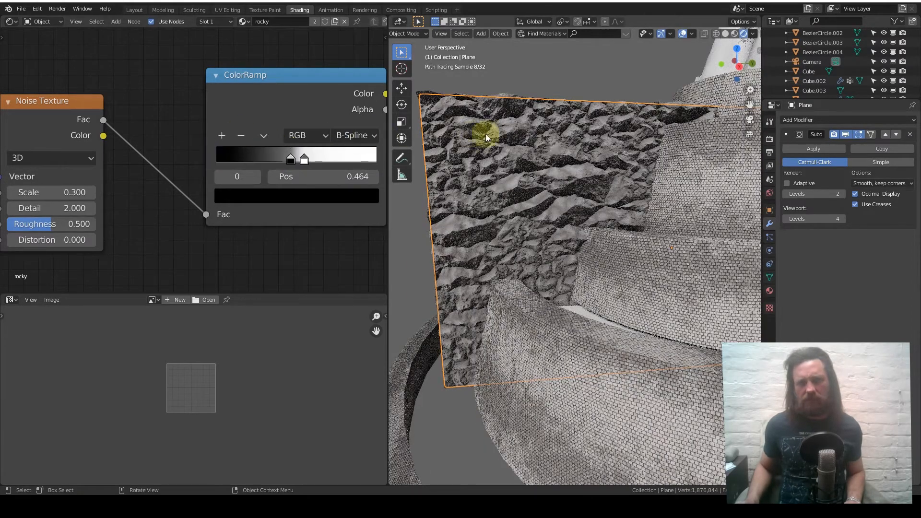
Scale the rocky plane by about 1.55 along its local Y axis
{"action": "scroll", "coordinate": [505, 154], "scroll_direction": "up", "scroll_amount": 2}
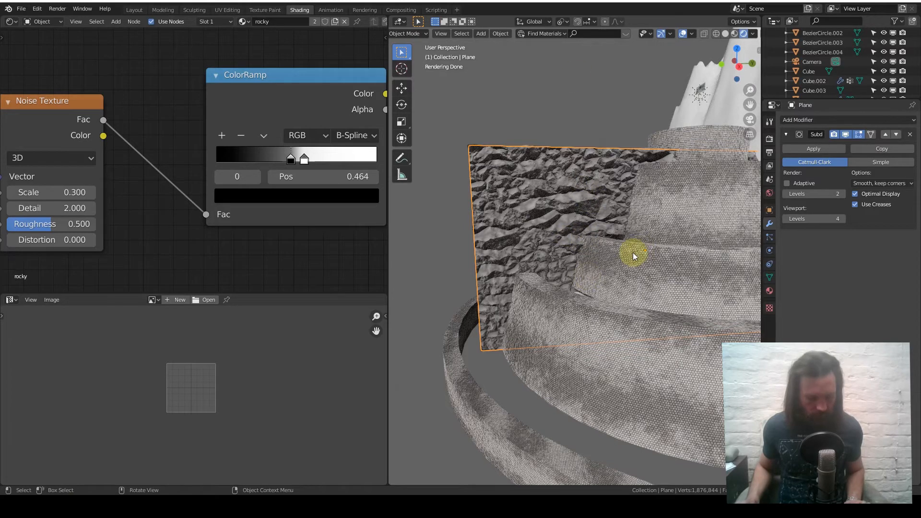
{"action": "key", "text": "s"}
{"action": "key", "text": "y"}
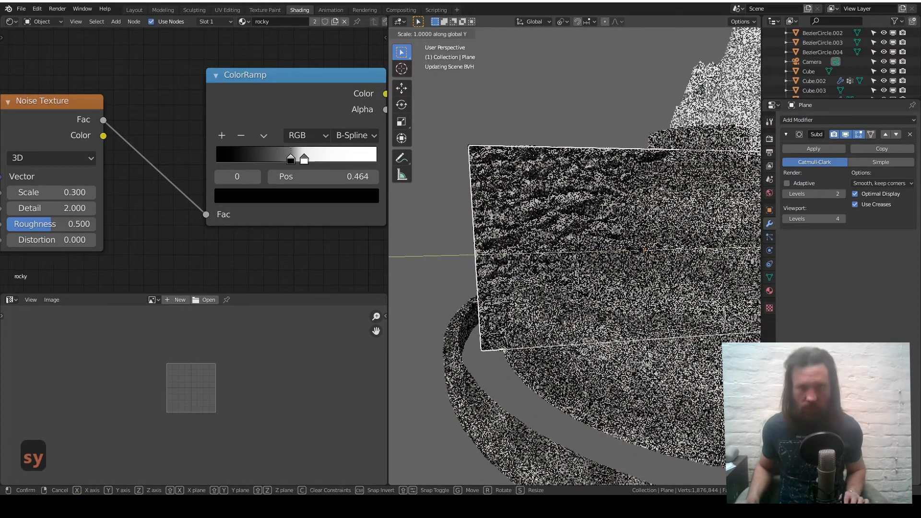
{"action": "key", "text": "y"}
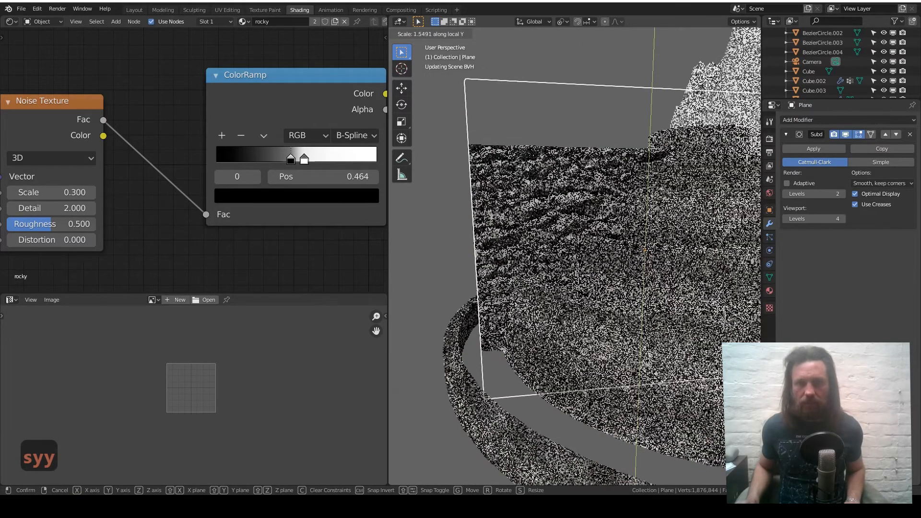
{"action": "left_click", "coordinate": [631, 247]}
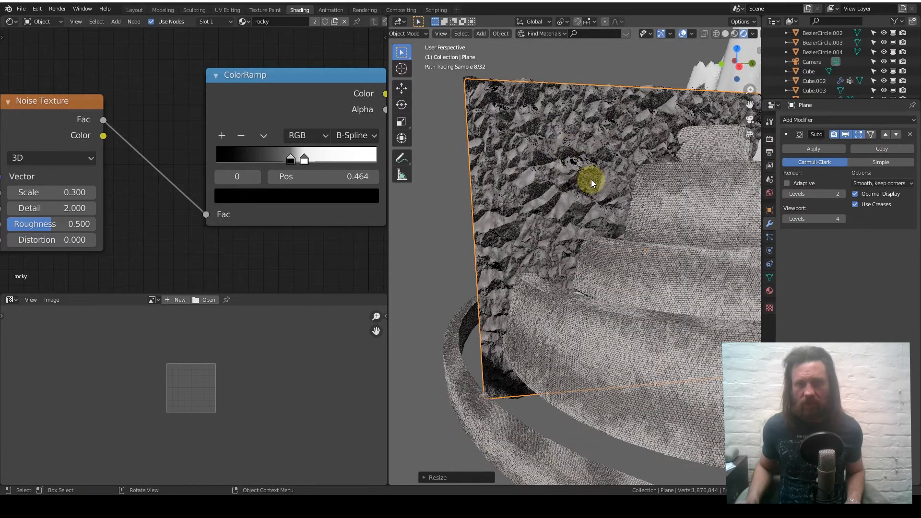
Examine the stretched rocky plane from several angles and distances against the tower and the mountain
{"action": "mouse_move", "coordinate": [581, 170]}
{"action": "middle_mouse_down"}
{"action": "mouse_move", "coordinate": [558, 154]}
{"action": "mouse_move", "coordinate": [643, 156]}
{"action": "mouse_move", "coordinate": [530, 96]}
{"action": "mouse_move", "coordinate": [566, 107]}
{"action": "middle_mouse_up"}
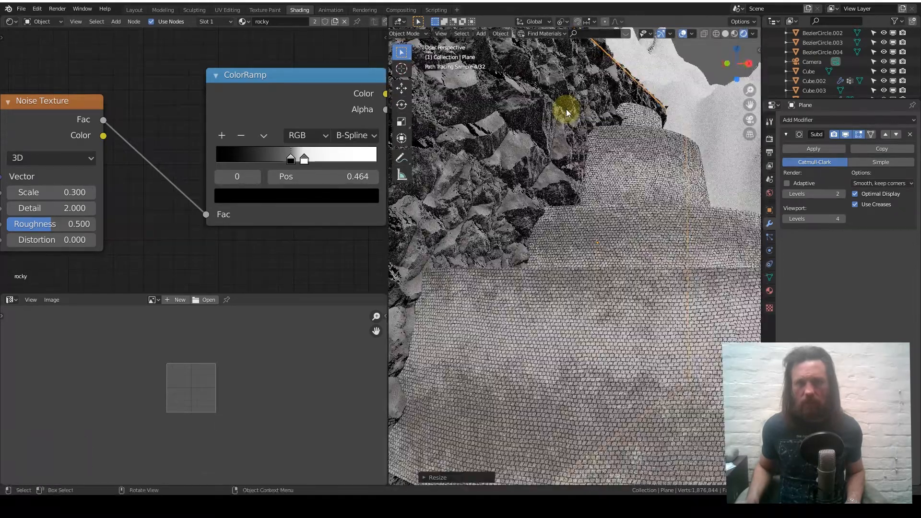
{"action": "scroll", "coordinate": [566, 113], "scroll_direction": "down", "scroll_amount": 5}
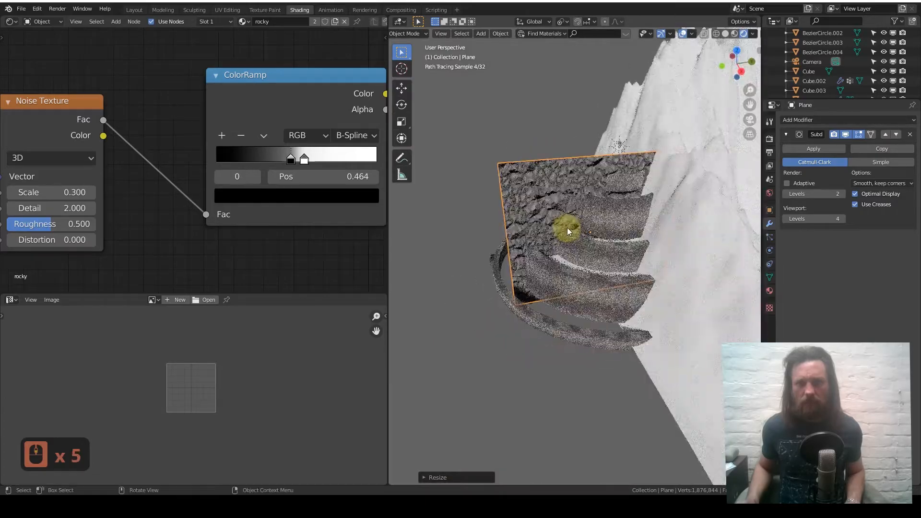
{"action": "middle_click_drag", "start_coordinate": [571, 221], "coordinate": [588, 194]}
{"action": "scroll", "coordinate": [589, 234], "scroll_direction": "up", "scroll_amount": 3}
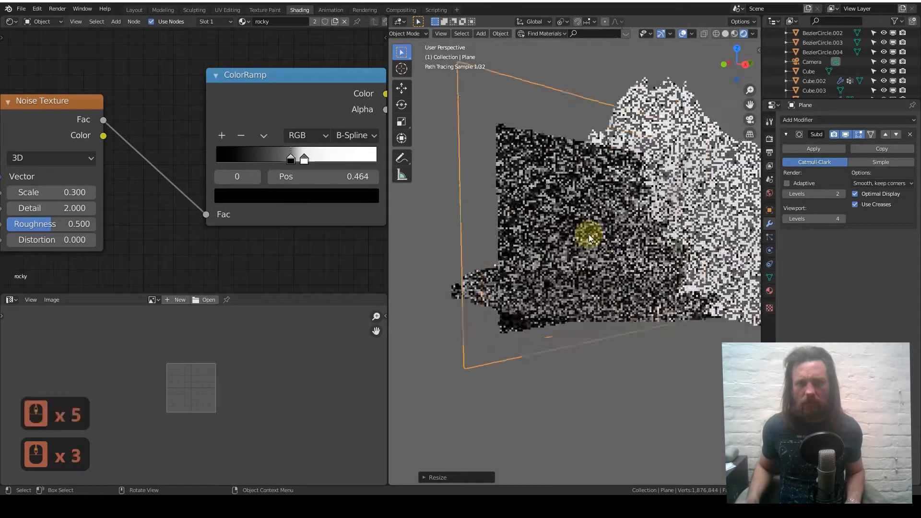
{"action": "scroll", "coordinate": [587, 226], "scroll_direction": "up", "scroll_amount": 1}
{"action": "scroll", "coordinate": [585, 206], "scroll_direction": "down", "scroll_amount": 2}
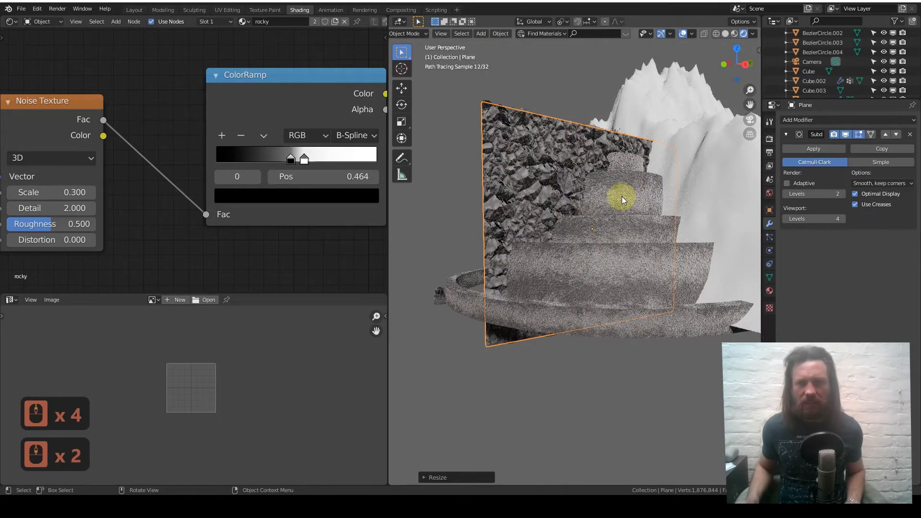
{"action": "mouse_move", "coordinate": [611, 212]}
{"action": "middle_mouse_down"}
{"action": "mouse_move", "coordinate": [611, 244]}
{"action": "mouse_move", "coordinate": [599, 251]}
{"action": "mouse_move", "coordinate": [594, 187]}
{"action": "middle_mouse_up"}
{"action": "scroll", "coordinate": [626, 244], "scroll_direction": "down", "scroll_amount": 1}
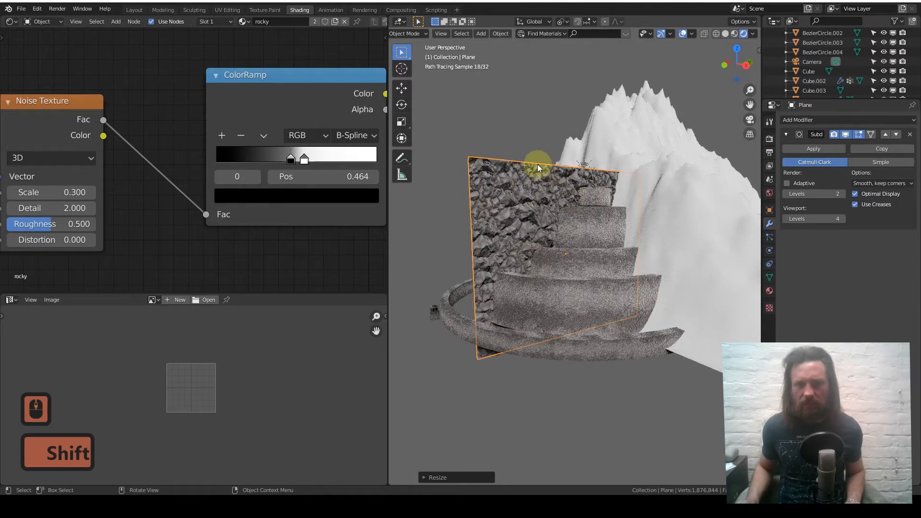
{"action": "scroll", "coordinate": [588, 289], "scroll_direction": "down", "scroll_amount": 2}
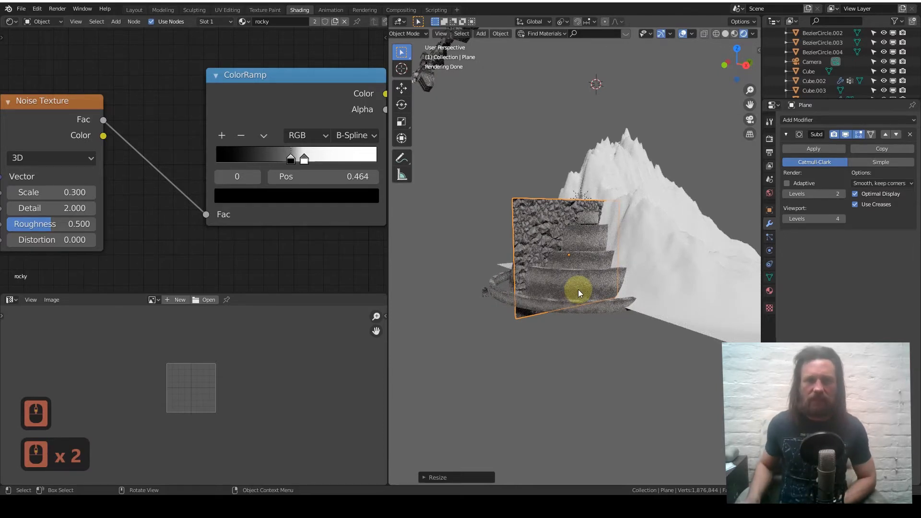
Review the whole rocky node tree, selecting the noise and Voronoi nodes ahead of the Mapping node and following them to the output
{"action": "scroll", "coordinate": [169, 148], "scroll_direction": "down", "scroll_amount": 8}
{"action": "scroll", "coordinate": [169, 148], "scroll_direction": "down", "scroll_amount": 18}
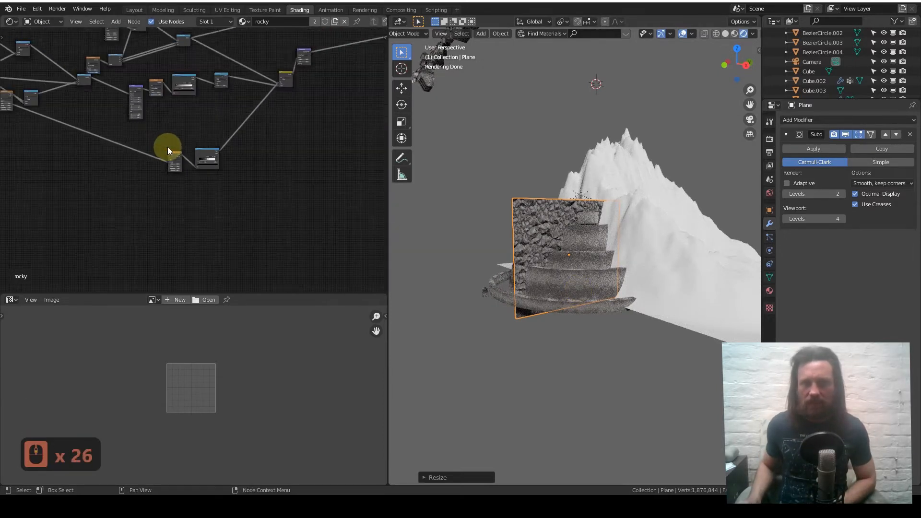
{"action": "middle_click_drag", "start_coordinate": [168, 147], "coordinate": [228, 168]}
{"action": "scroll", "coordinate": [229, 168], "scroll_direction": "up", "scroll_amount": 4}
{"action": "left_click_drag", "start_coordinate": [110, 70], "coordinate": [294, 203]}
{"action": "middle_click_drag", "start_coordinate": [279, 186], "coordinate": [122, 188]}
{"action": "left_click_drag", "start_coordinate": [163, 88], "coordinate": [276, 180]}
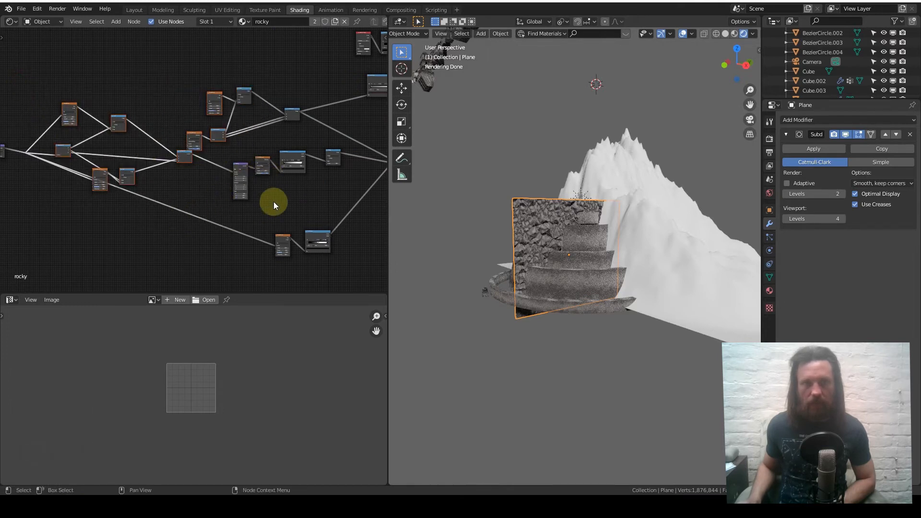
{"action": "middle_click_drag", "start_coordinate": [273, 201], "coordinate": [203, 179]}
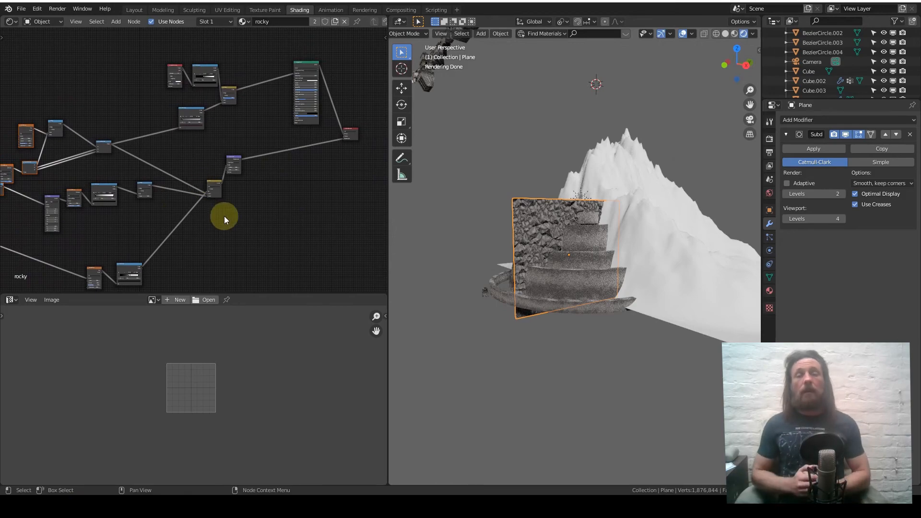